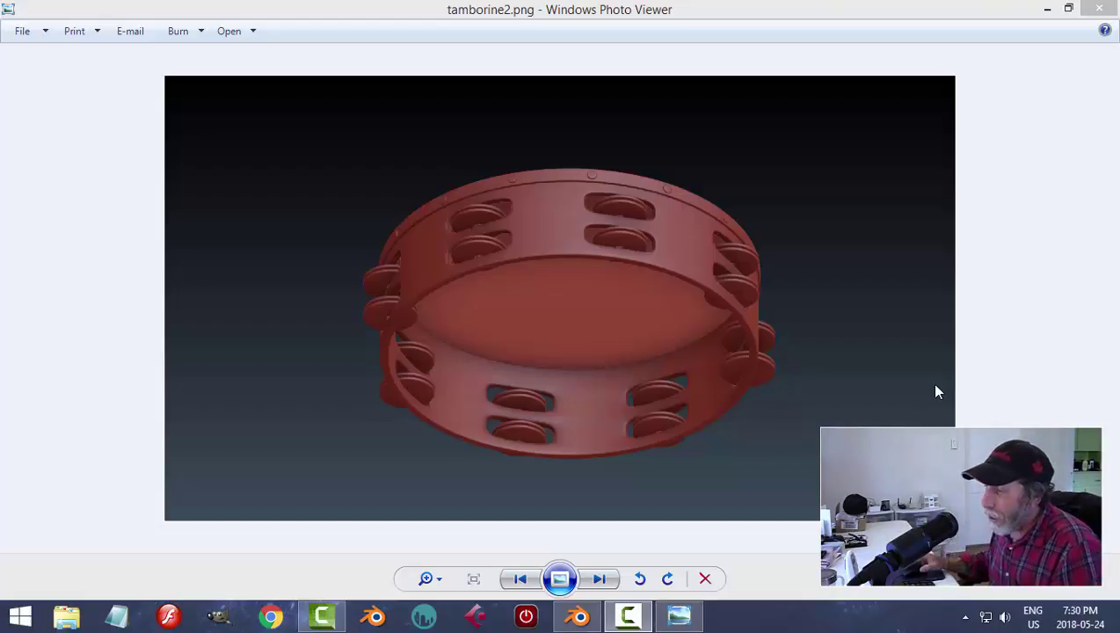
- Switch to Blender and set the render engine to Cycles Render with GPU Compute as the device
click(577, 615)
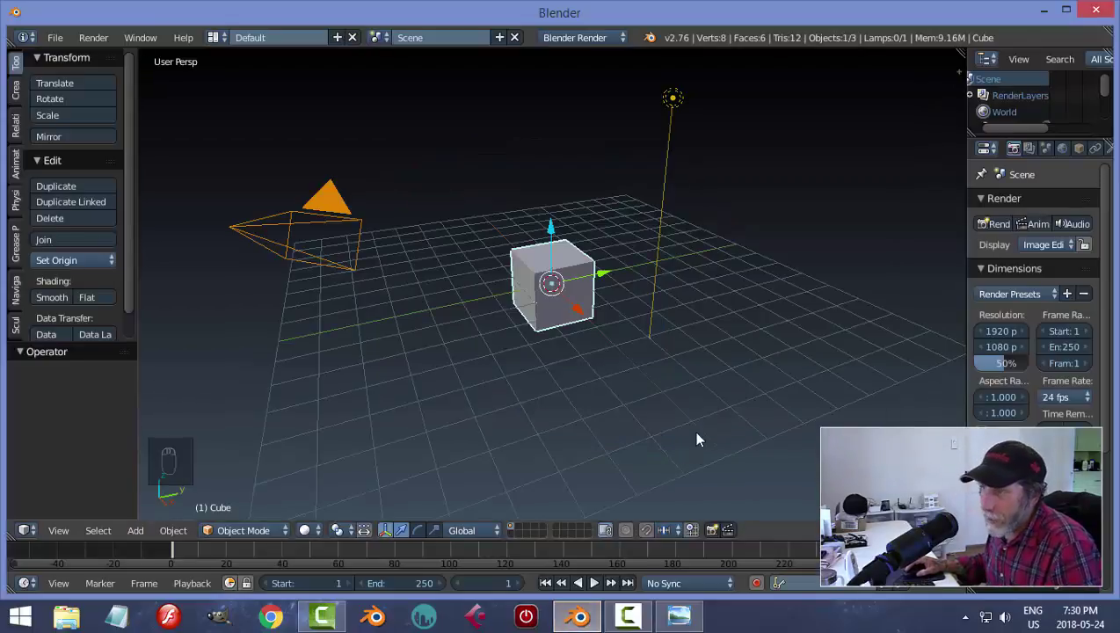
mouse_move(765, 312)
middle_down()
mouse_move(722, 336)
mouse_move(775, 314)
middle_up()
click(569, 37)
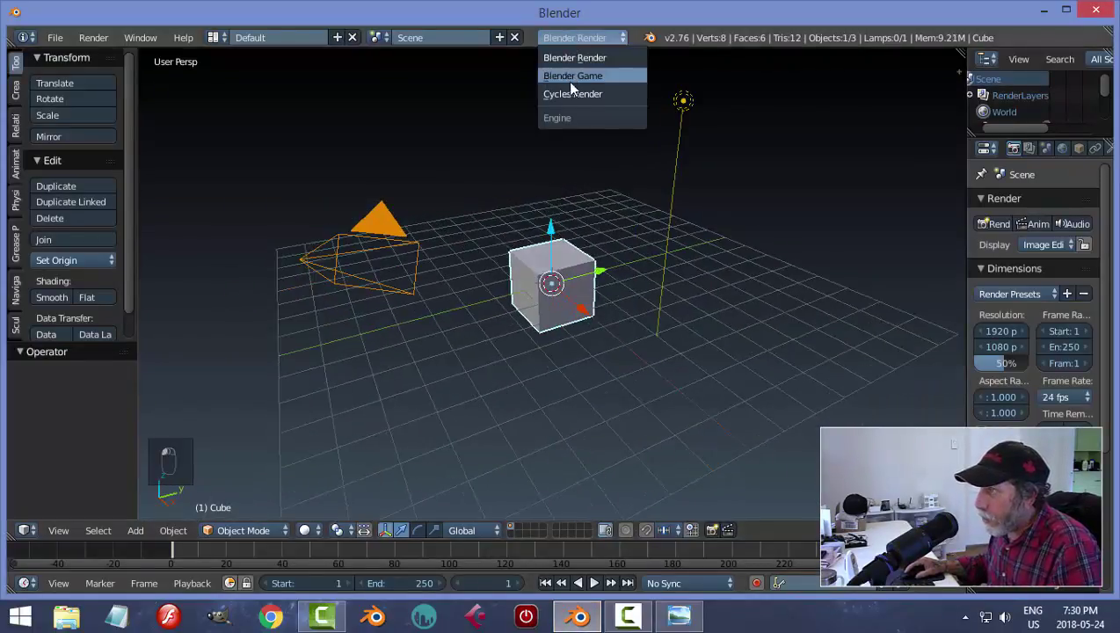
click(572, 93)
click(1041, 283)
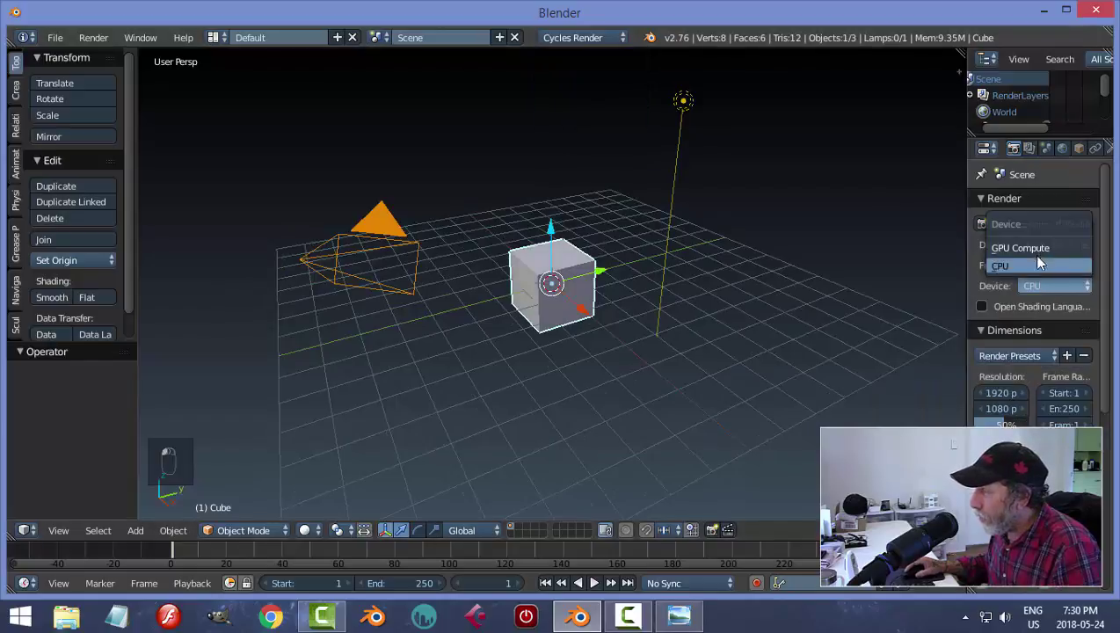
click(1036, 248)
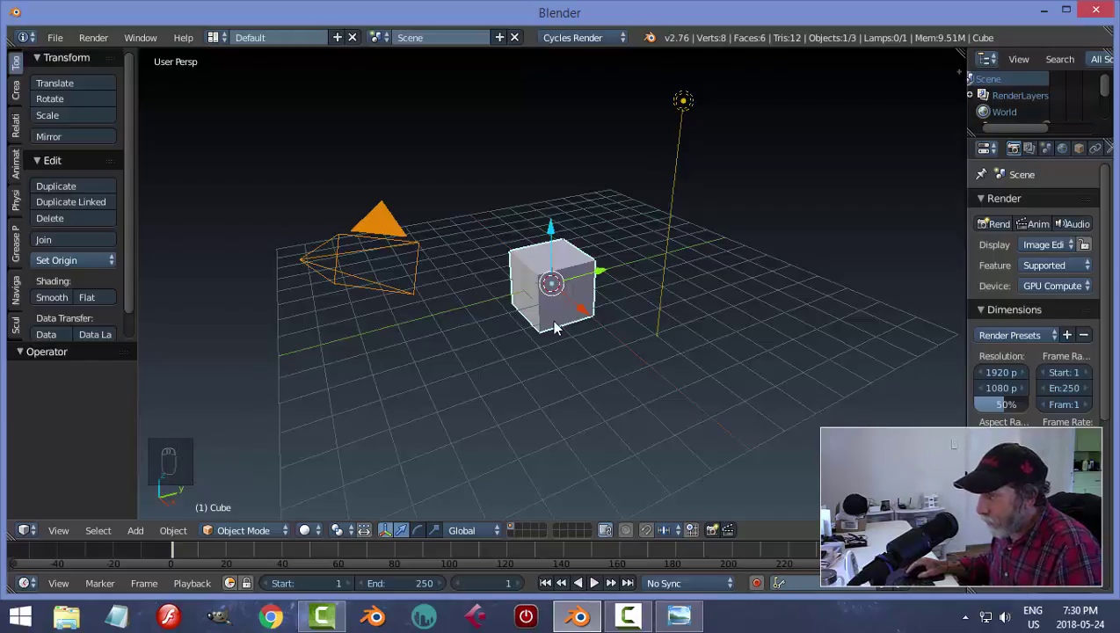
- Delete all default objects from the scene: the cube, the camera and the lamp
key(a)
key(a)
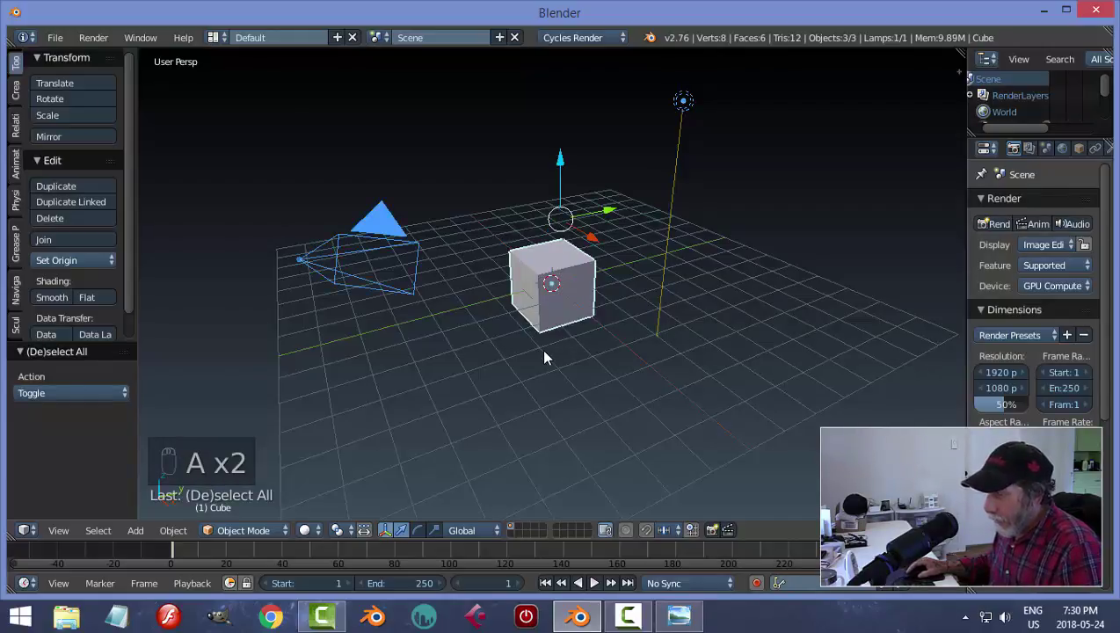
key(x)
click(544, 353)
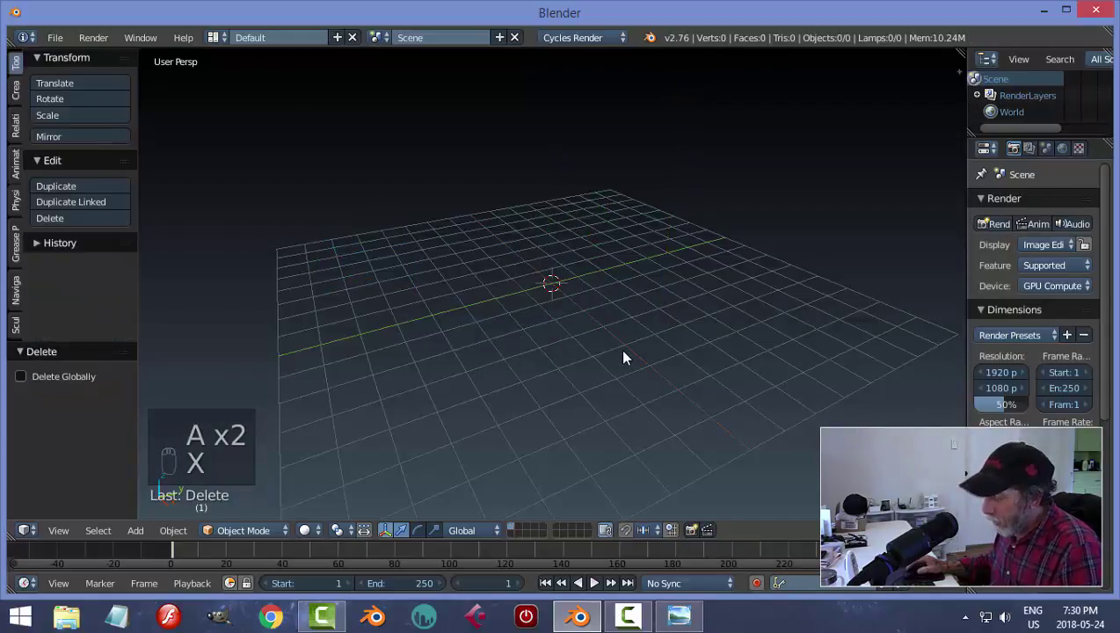
- Add a cylinder mesh with 32 vertices, radius 1 and depth 2 at the scene origin
key(KP_1)
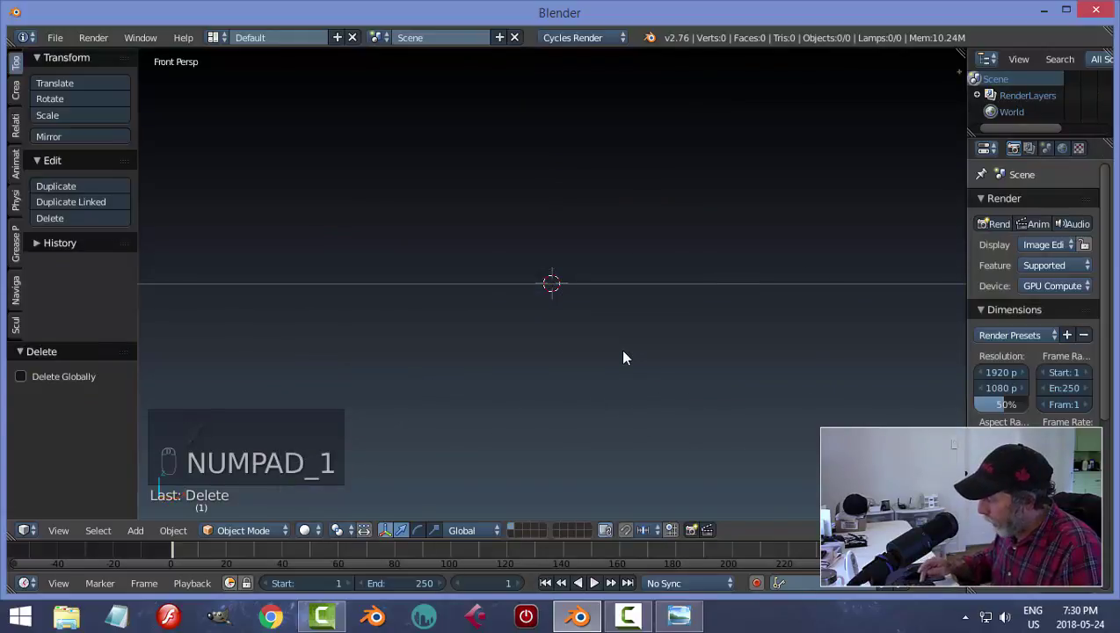
key(KP_5)
shift+middle_drag(617, 340, 590, 344)
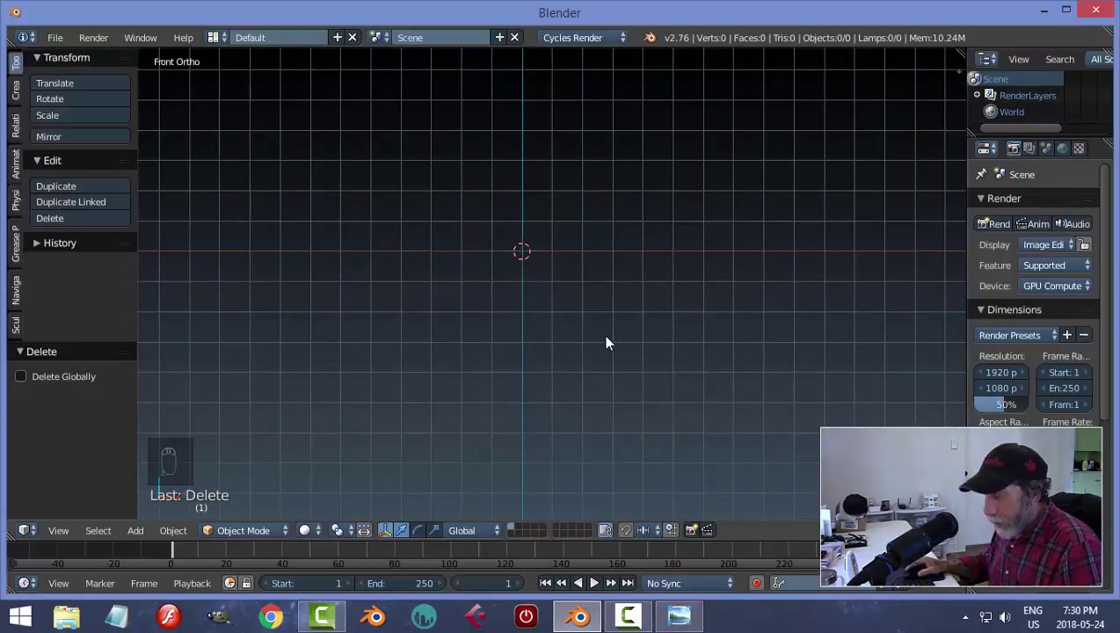
key(shift+a)
mouse_move(605, 339)
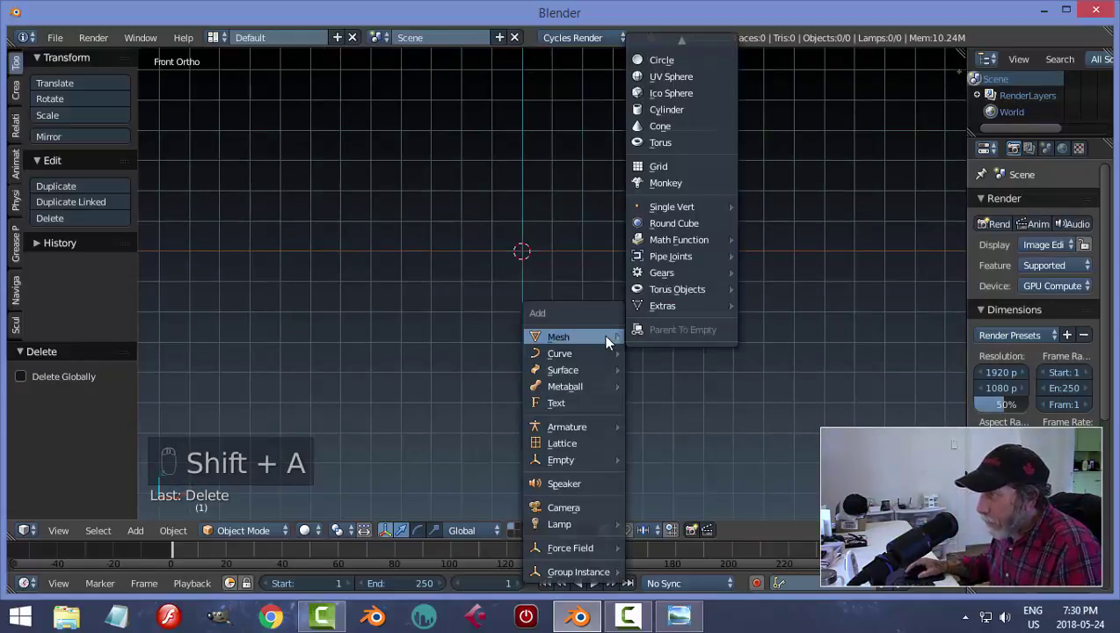
click(703, 109)
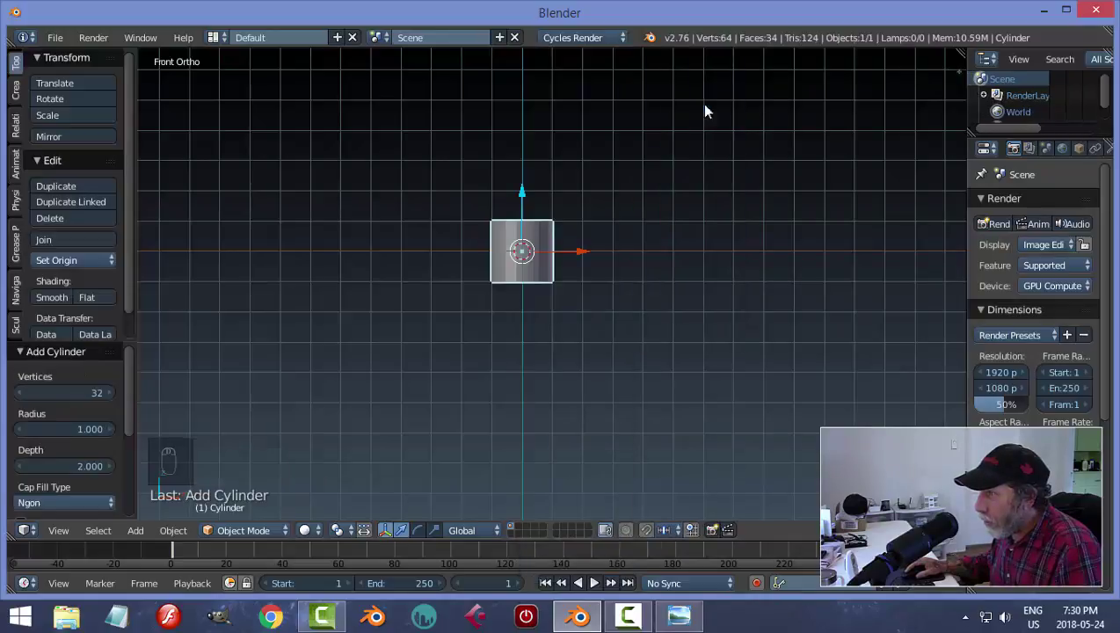
- Flatten the cylinder by scaling it along Z to about 0.343
scroll(712, 333, up, 5)
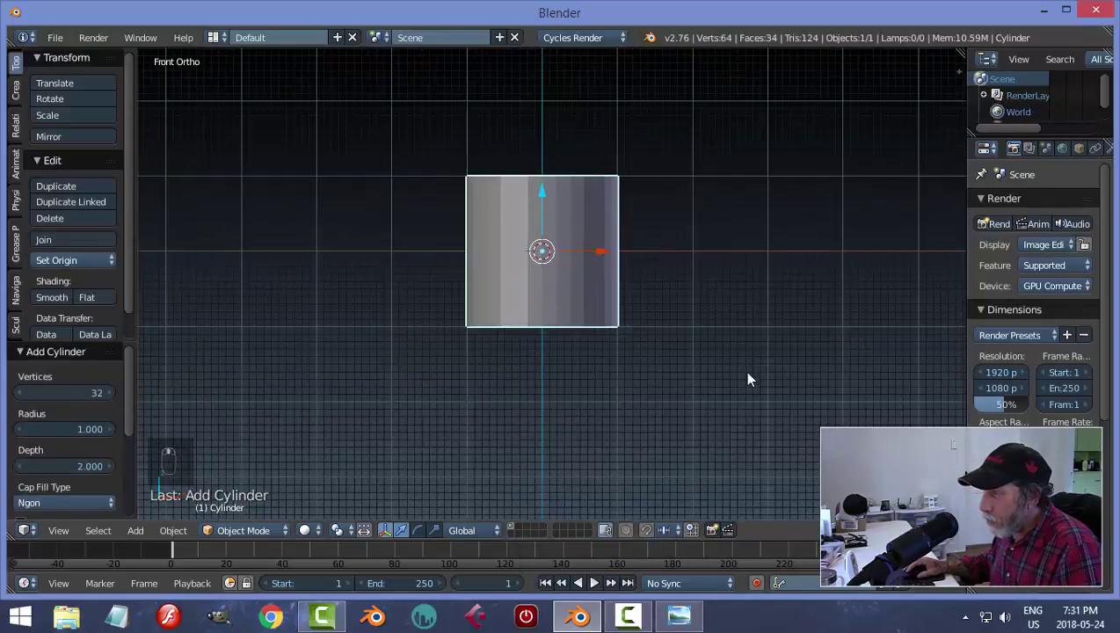
key(s)
key(z)
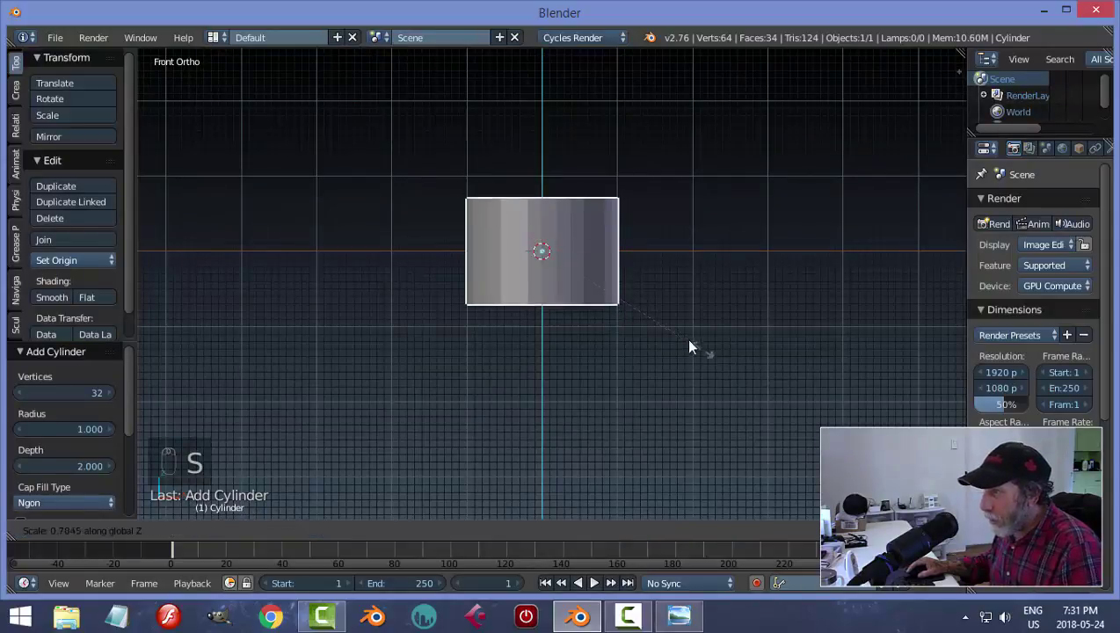
click(623, 290)
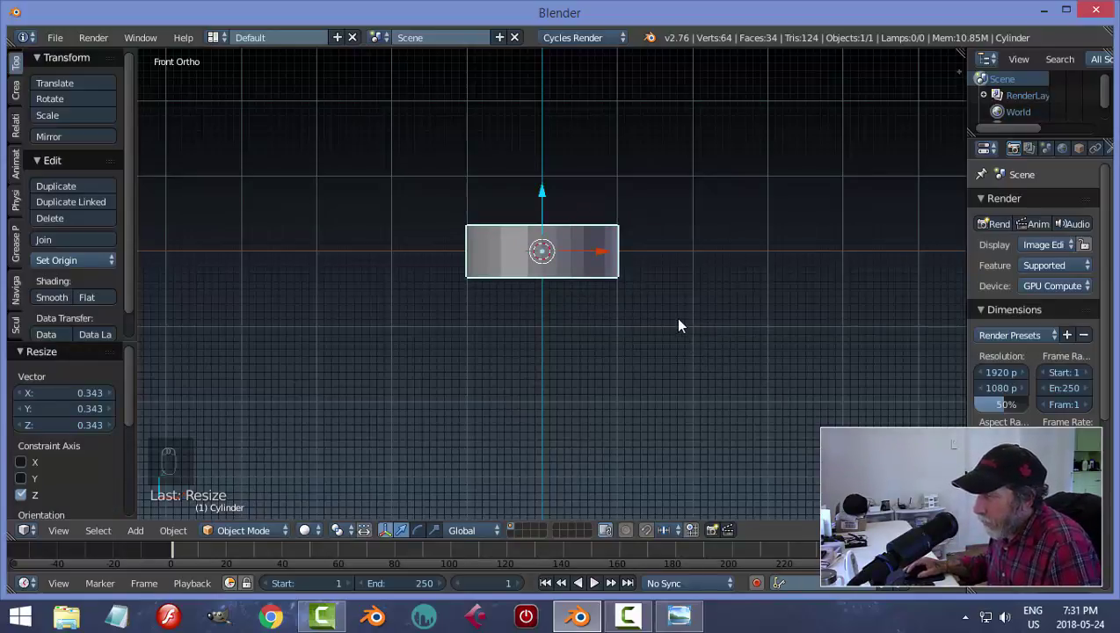
- Delete the cylinder's upper and lower cap faces in Edit Mode so that only the side wall remains
middle_drag(677, 326, 670, 350)
key(Tab)
click(722, 343)
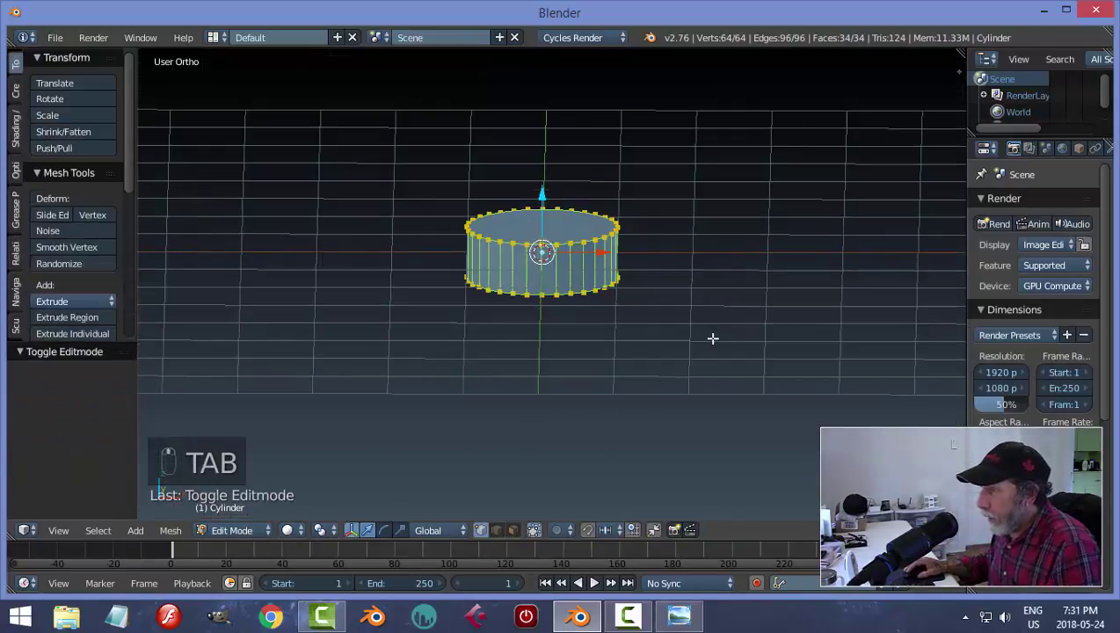
key(ctrl+Tab)
click(642, 341)
right_click(534, 217)
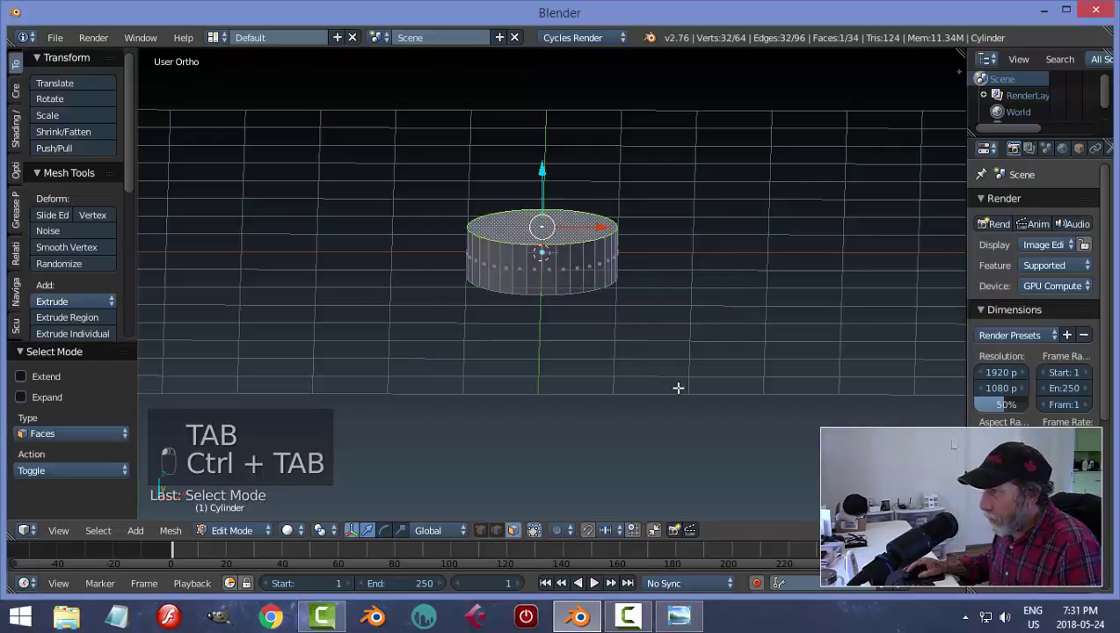
middle_drag(677, 388, 595, 286)
shift+right_click(564, 276)
key(x)
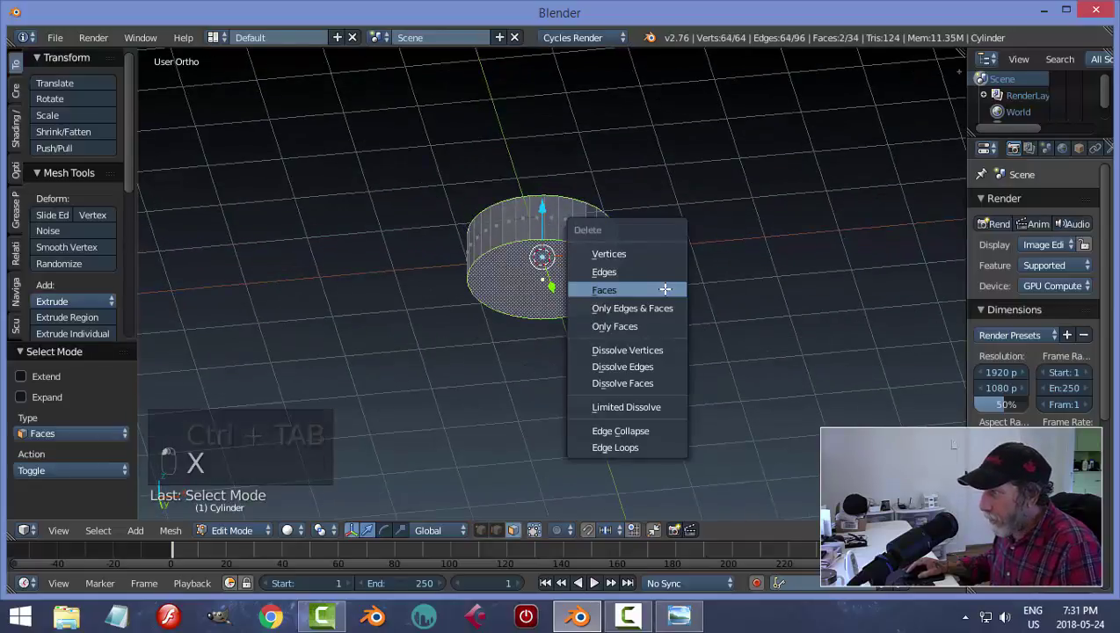
click(665, 288)
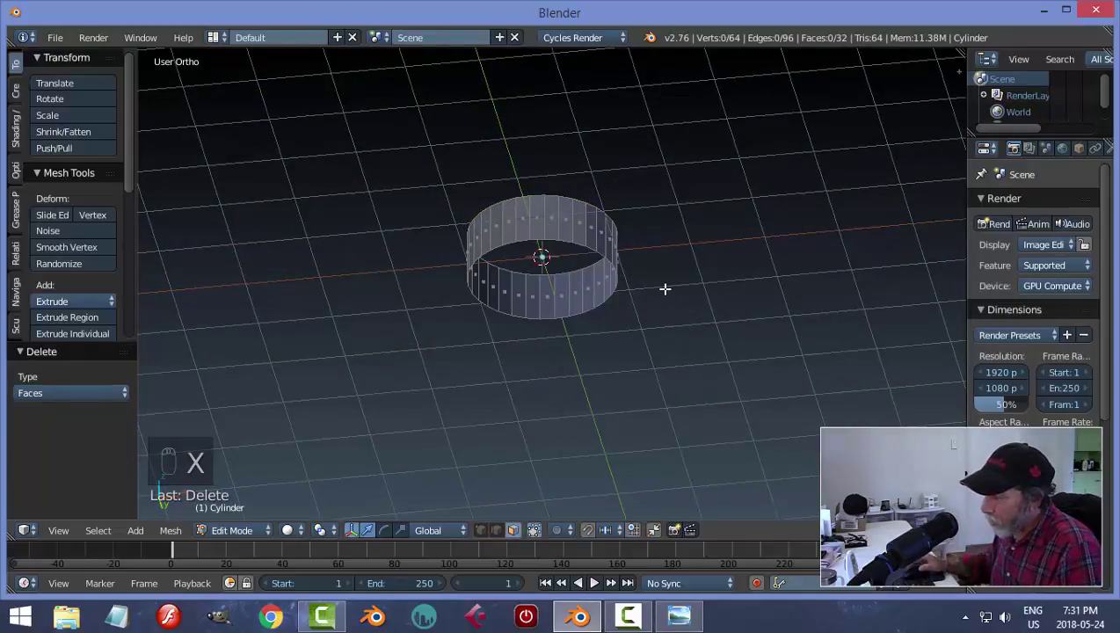
- Add 10 evenly spaced horizontal loop cuts around the ring's wall, without sliding them, and return to Object Mode
key(KP_1)
scroll(664, 288, up, 3)
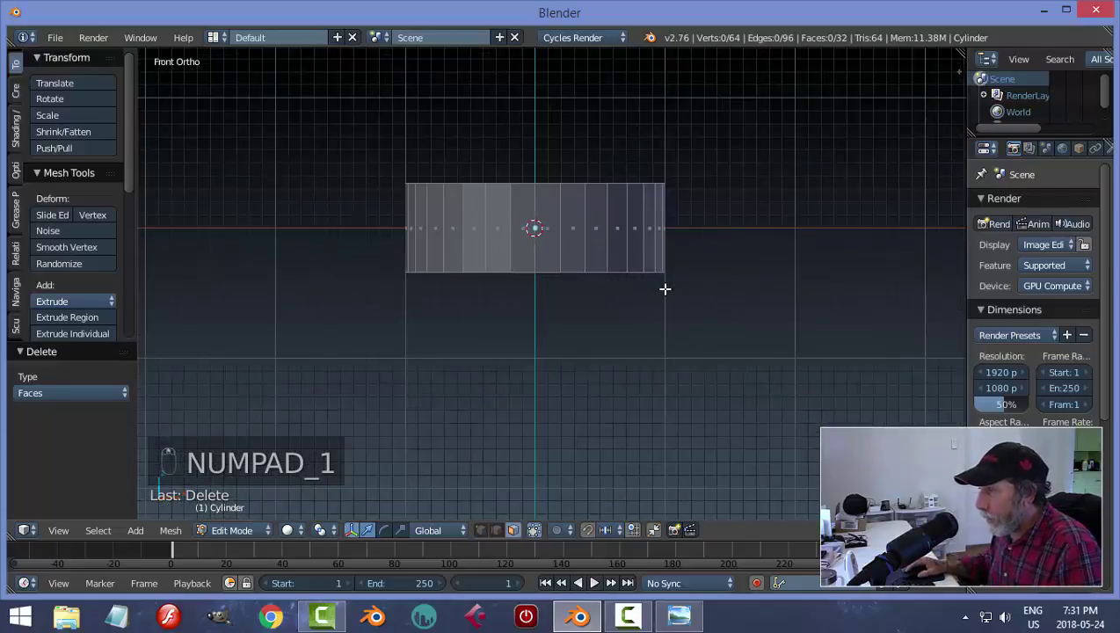
scroll(637, 283, up, 3)
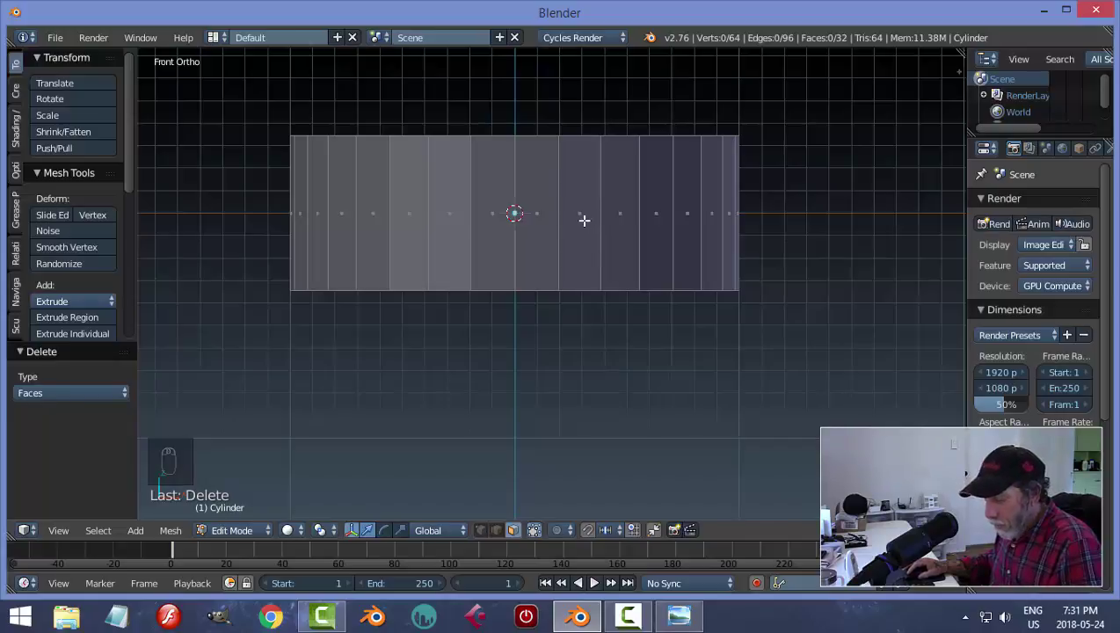
key(ctrl+r)
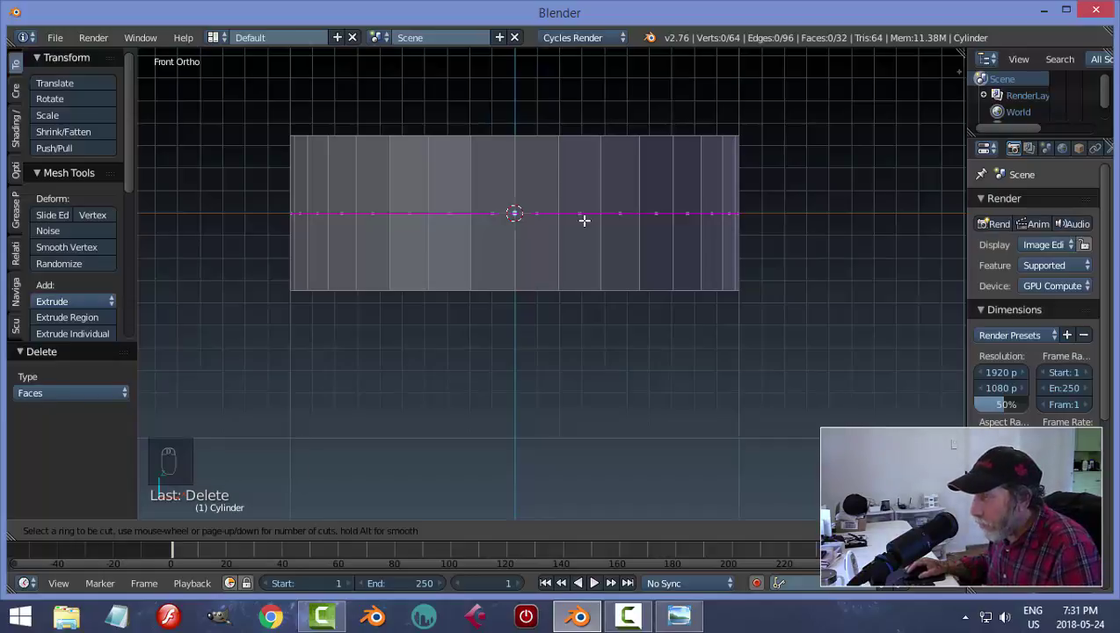
scroll(585, 221, up, 8)
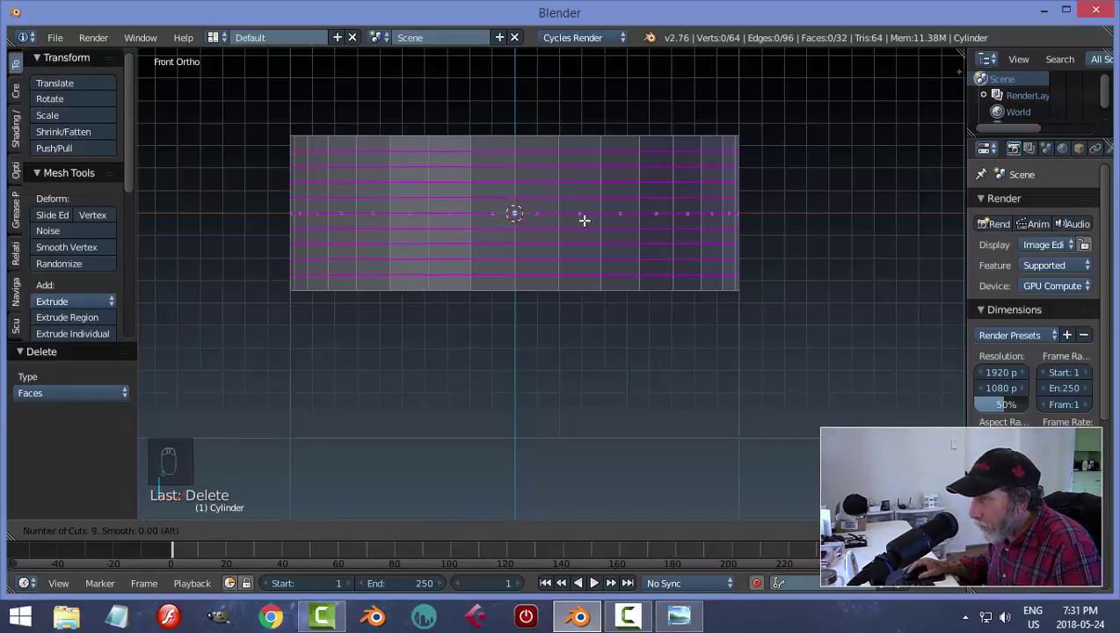
scroll(585, 221, up, 1)
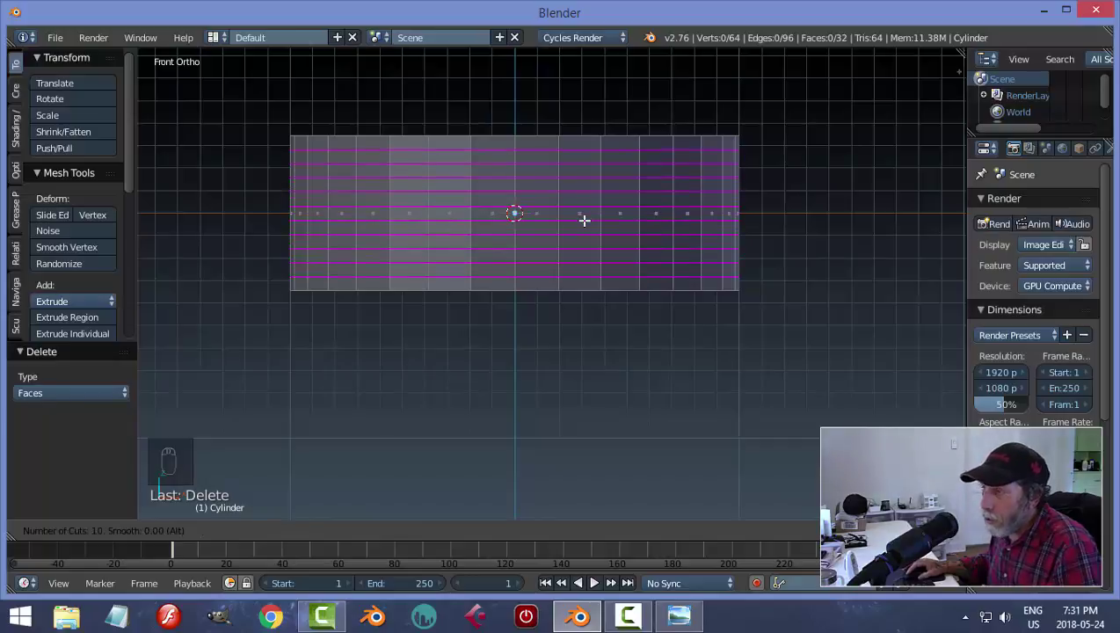
click(585, 221)
right_click(585, 220)
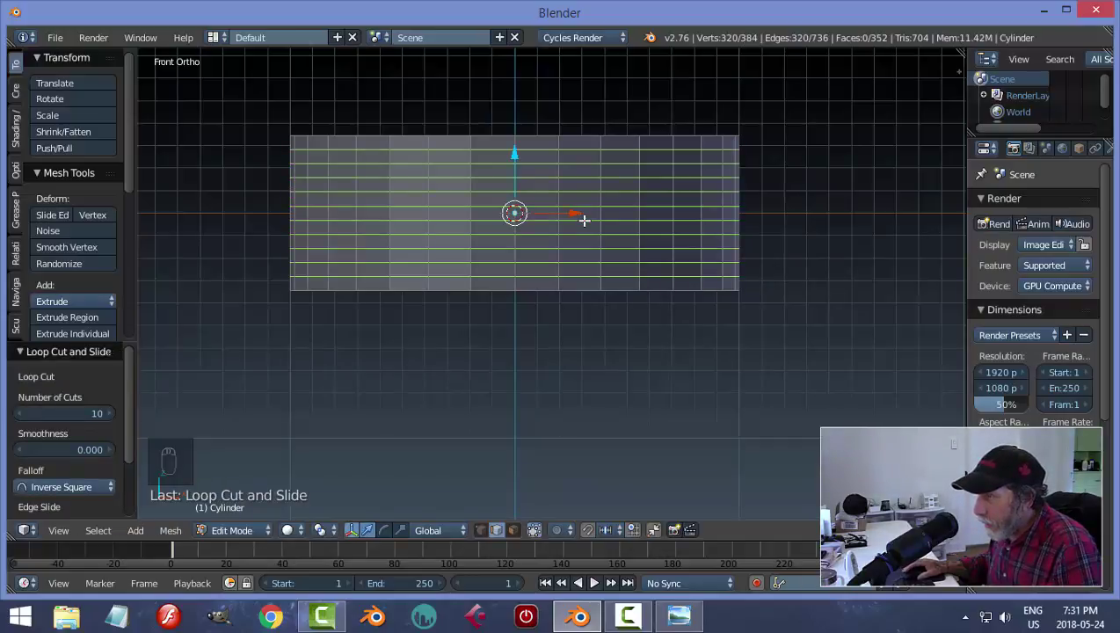
key(a)
key(Tab)
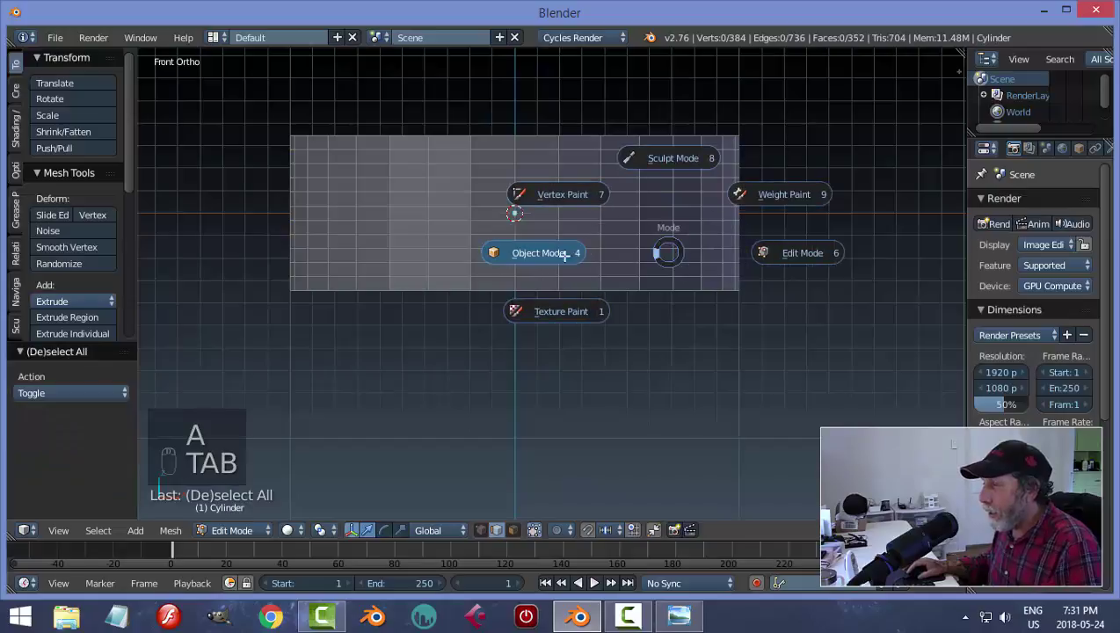
- Add a Subdivision Surface modifier with 2 view and 2 render subdivisions to the ring
scroll(696, 253, down, 2)
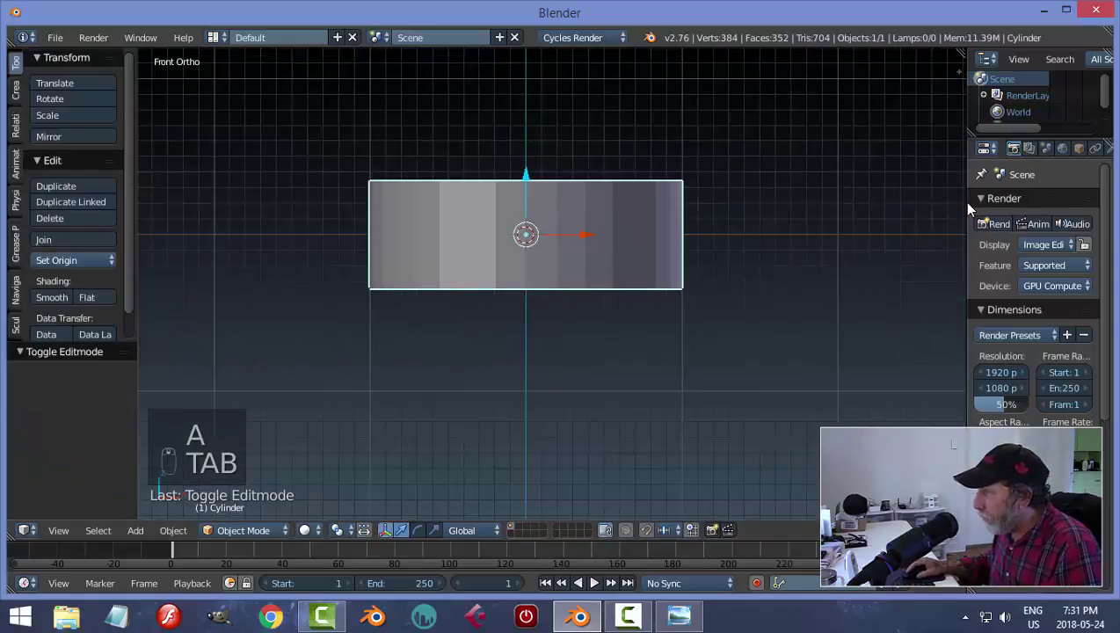
drag(967, 201, 897, 201)
click(1042, 149)
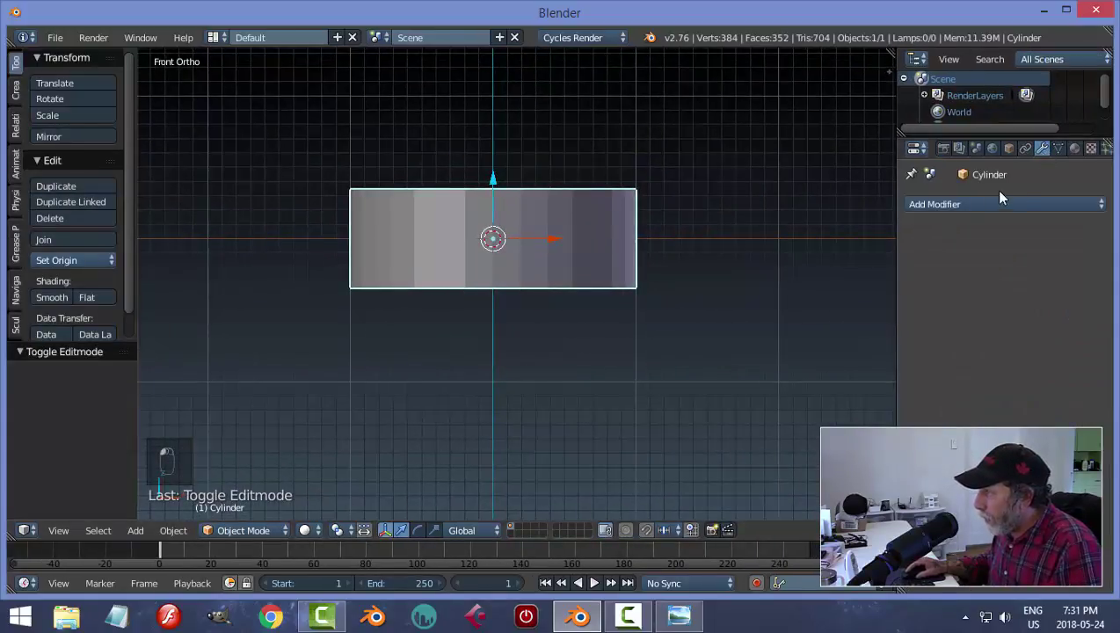
click(948, 205)
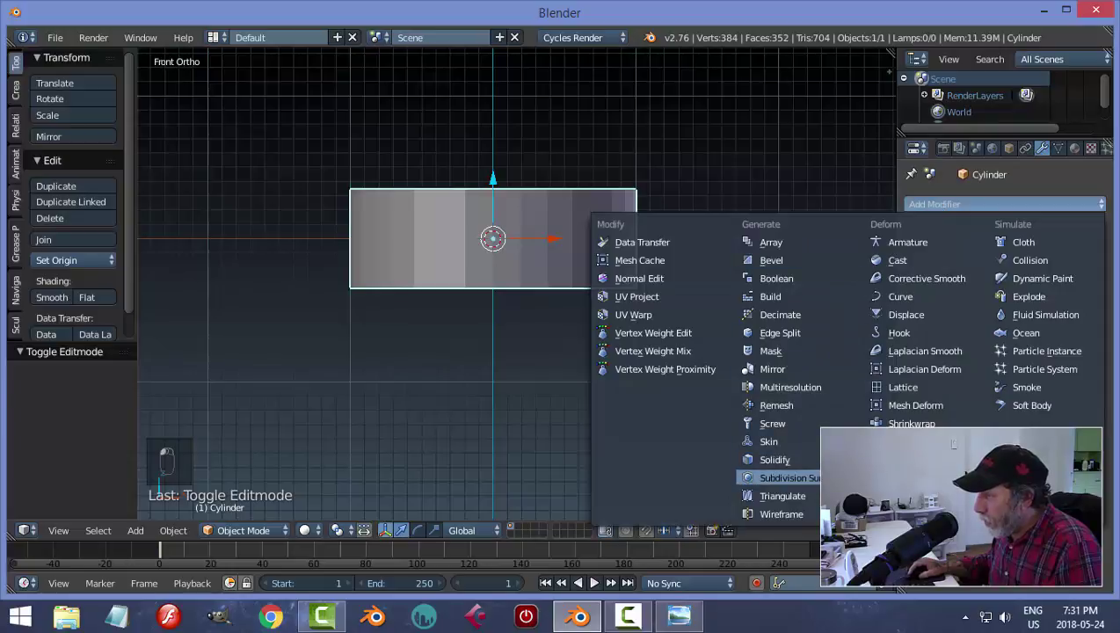
click(787, 478)
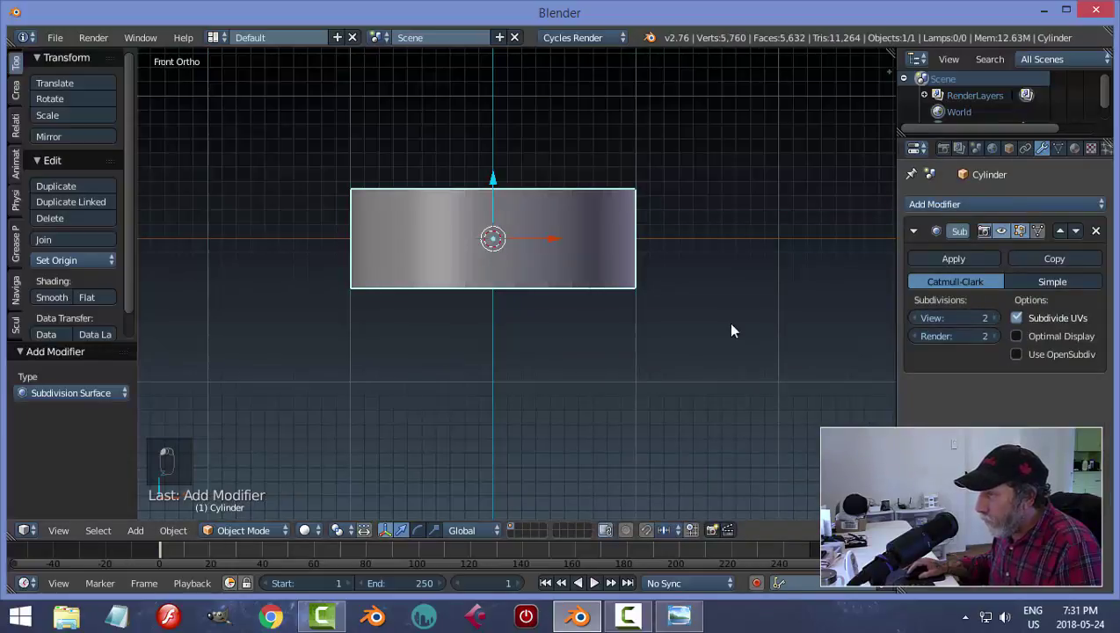
middle_drag(730, 330, 675, 312)
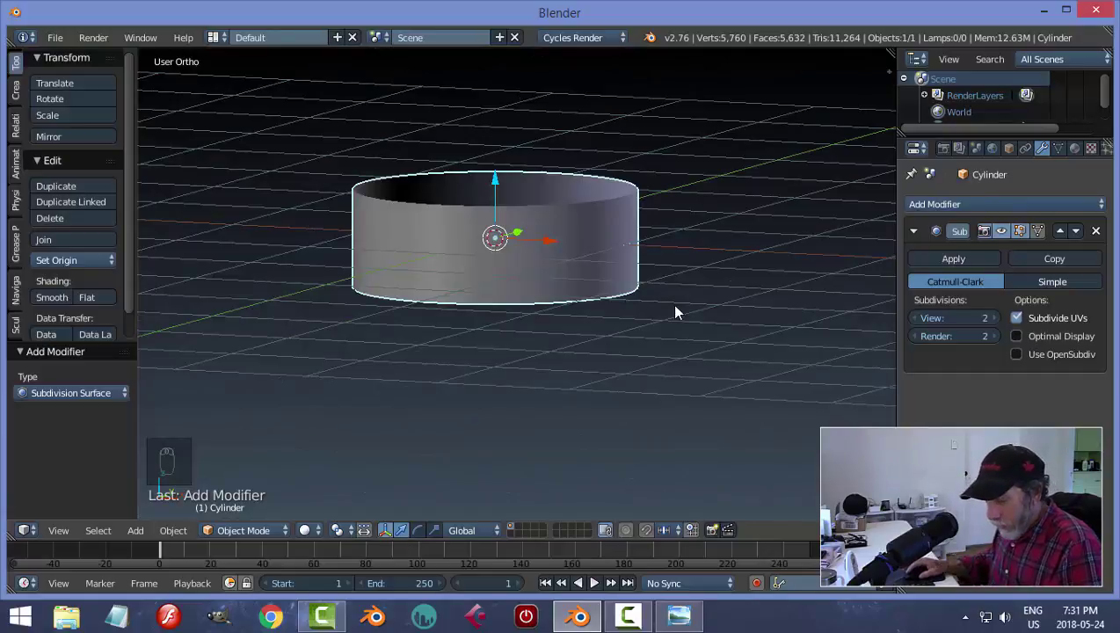
- Add a plane mesh with radius 1 at the centre of the ring
key(shift+a)
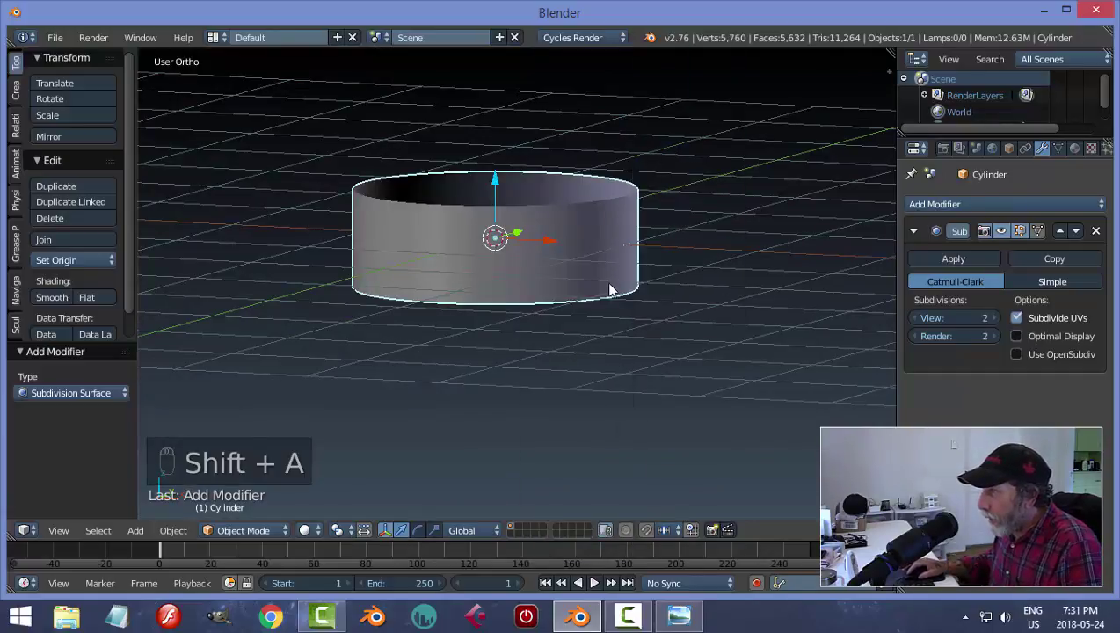
key(shift+a)
mouse_move(595, 287)
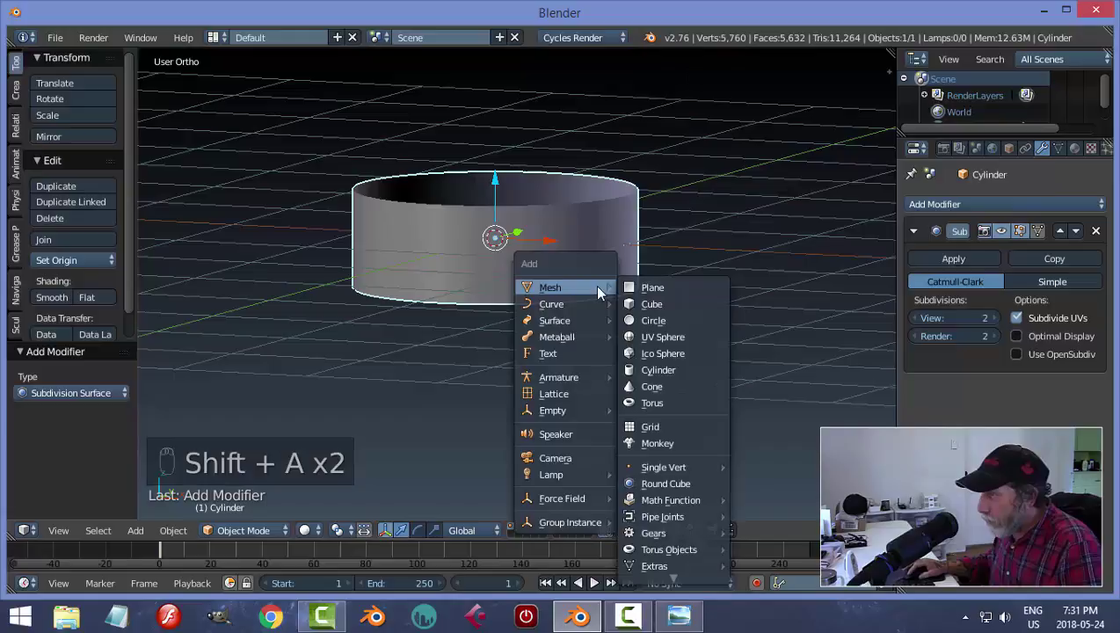
click(651, 288)
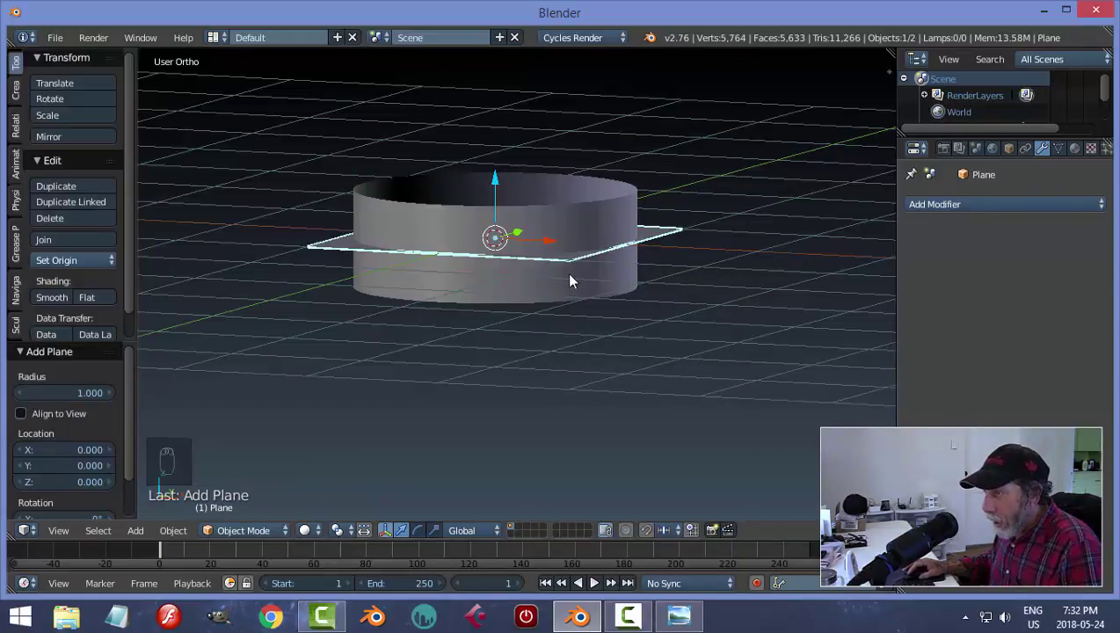
- Stand the plane upright by rotating it 90° about X, and move it to about -1.11 along Y, in front of the ring
text(rx9)
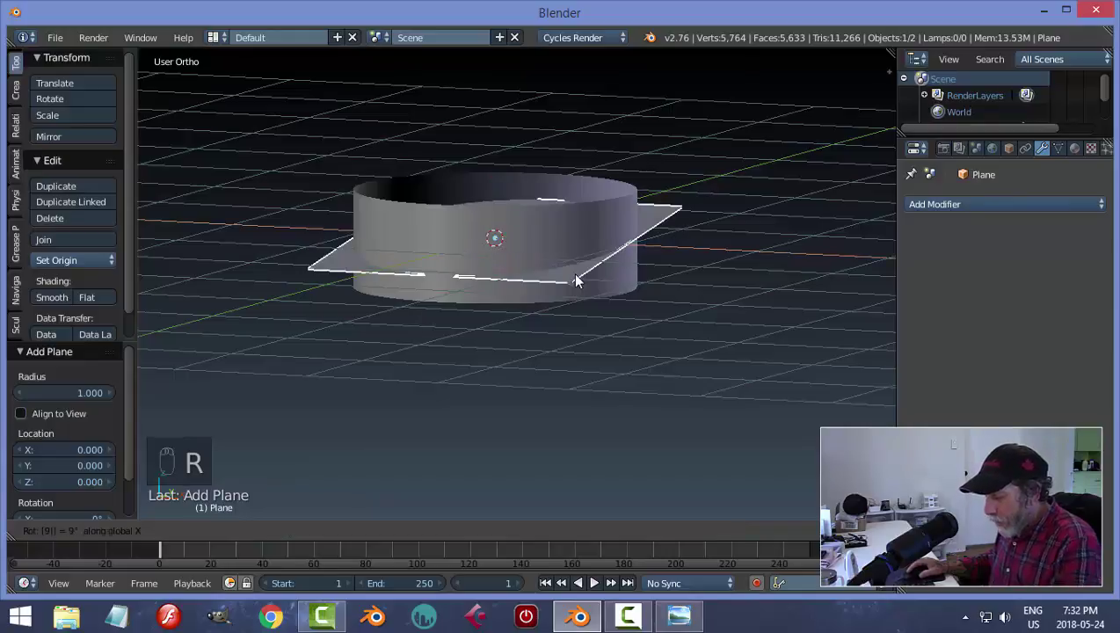
text(0)
key(Return)
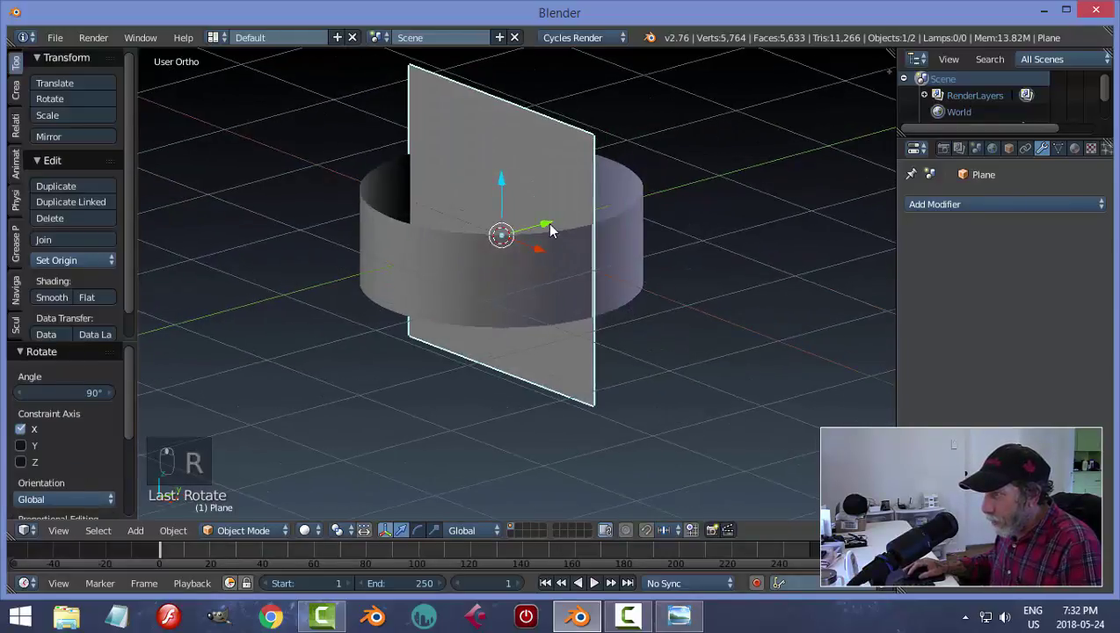
drag(546, 227, 429, 267)
key(KP_1)
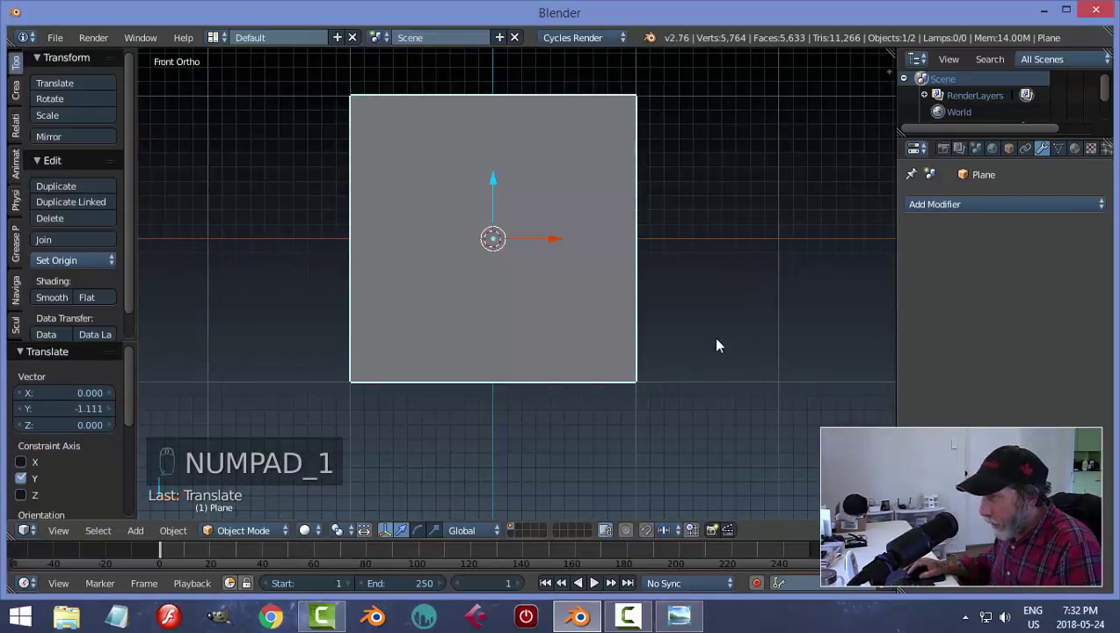
- Scale the plane down to 0.05 and raise it about 0.195 along Z in front of the ring's upper half
key(s)
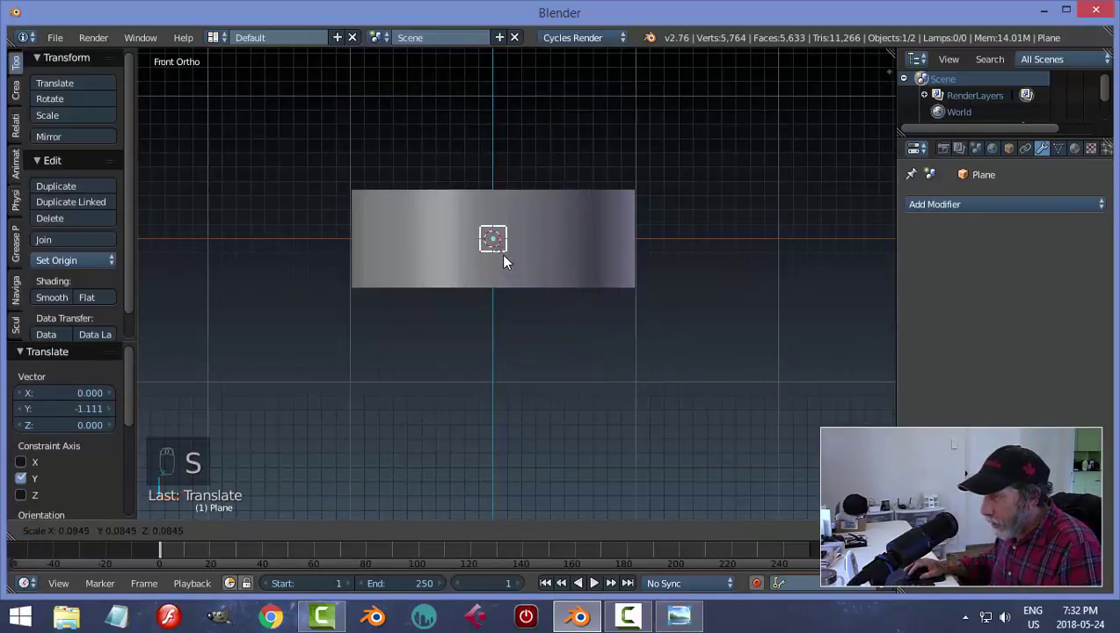
click(495, 248)
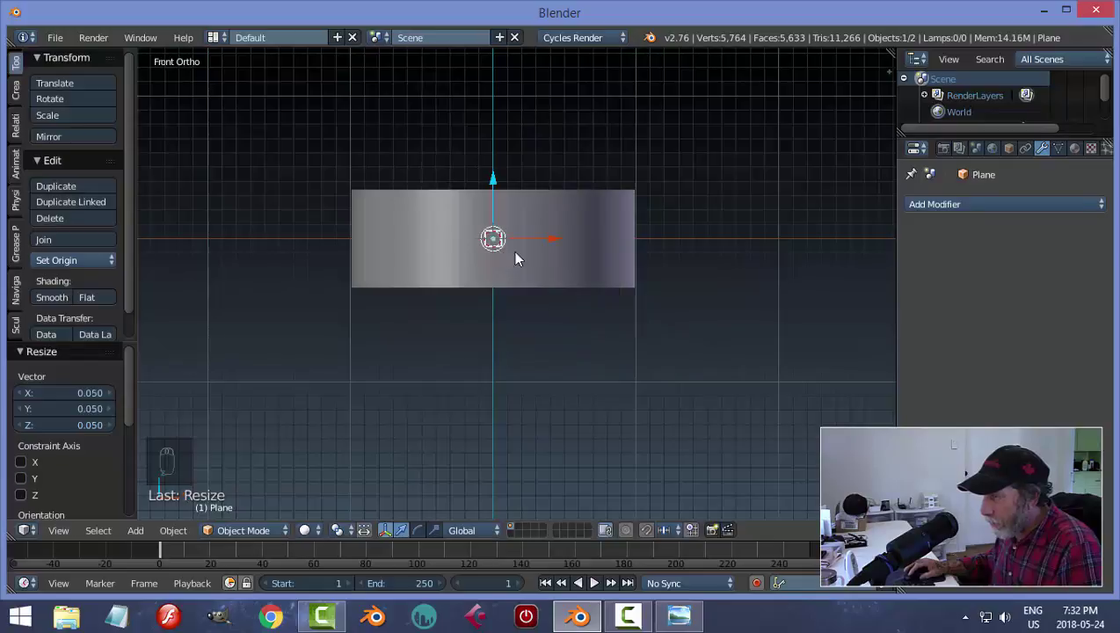
scroll(512, 251, up, 4)
drag(466, 135, 457, 75)
- Stretch the small plane along X into a wide, narrow rectangle and lower it about 0.064 along Z
key(s)
key(x)
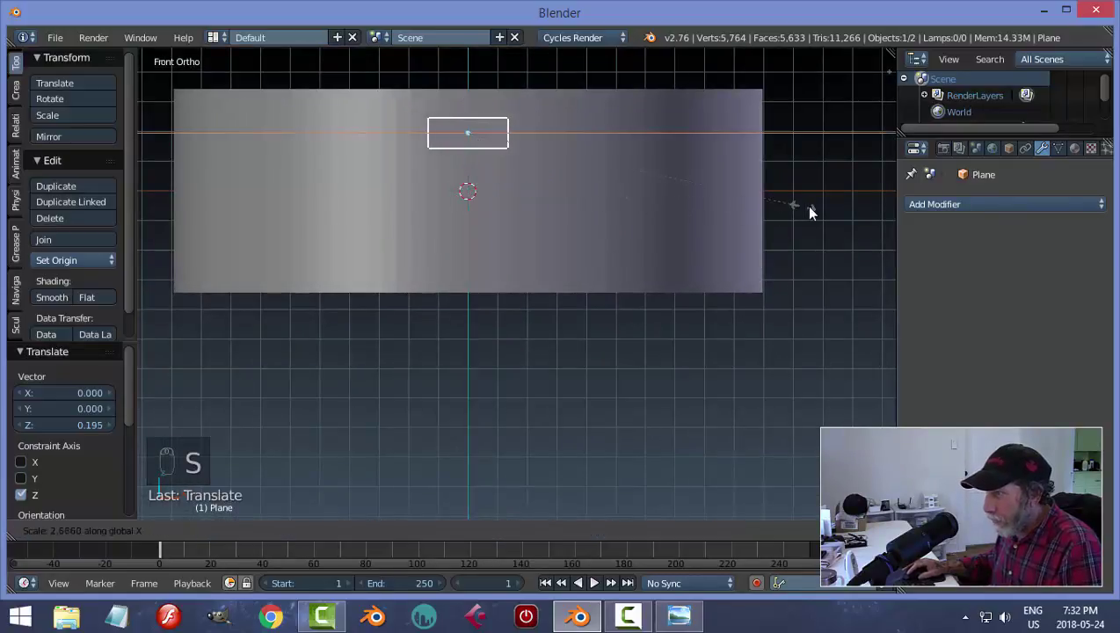
click(796, 197)
drag(474, 83, 475, 98)
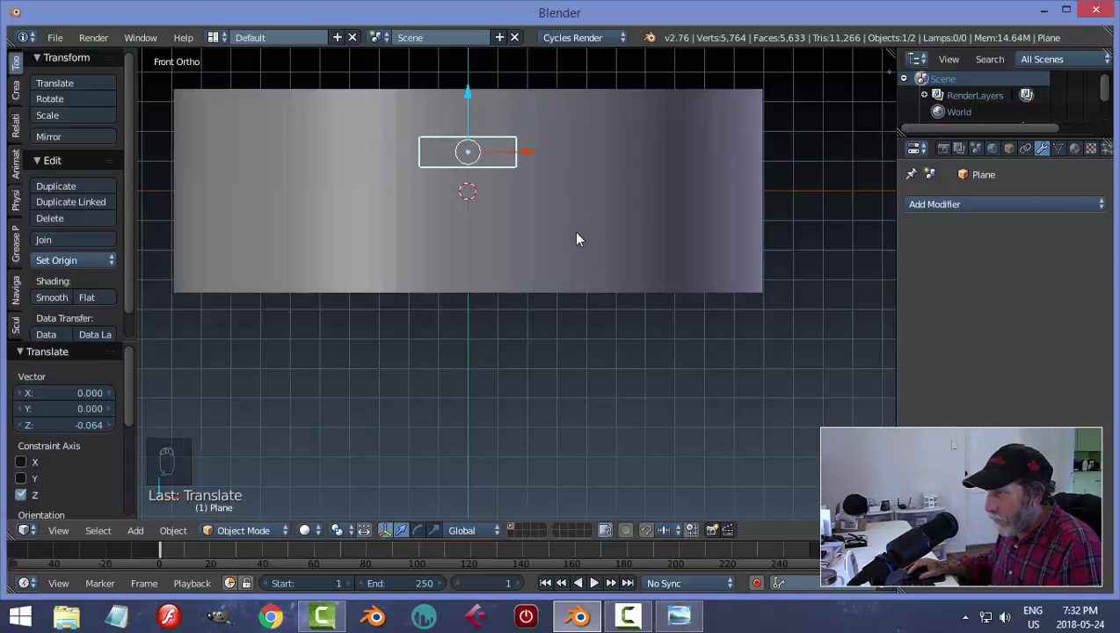
- Widen the rectangular plane by a factor of about 1.09 along X and apply its rotation and scale
right_click(591, 250)
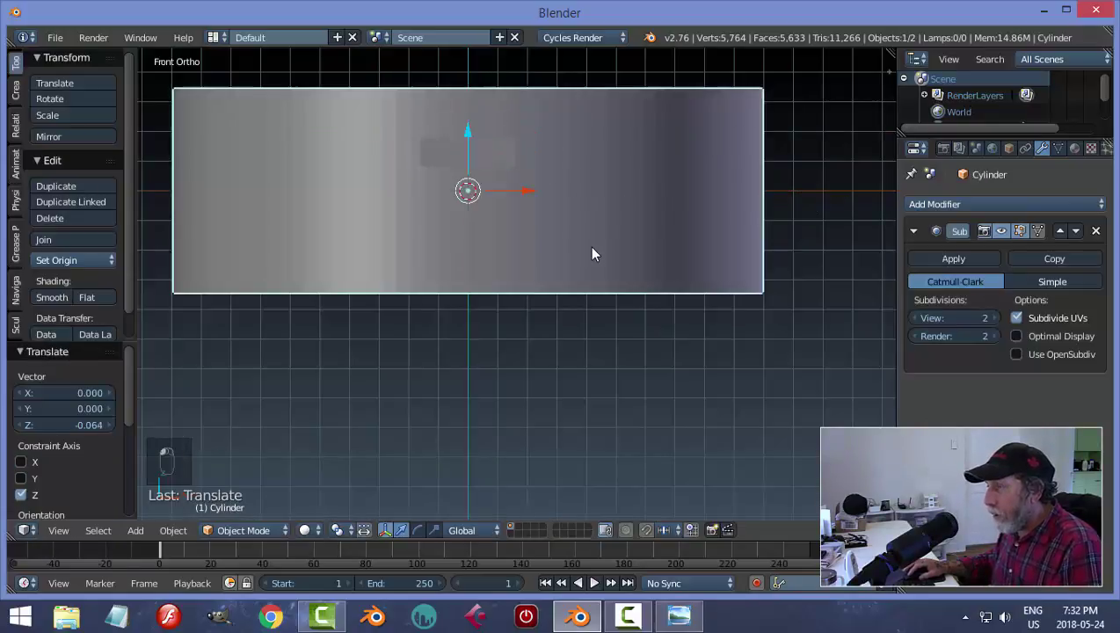
right_click(488, 150)
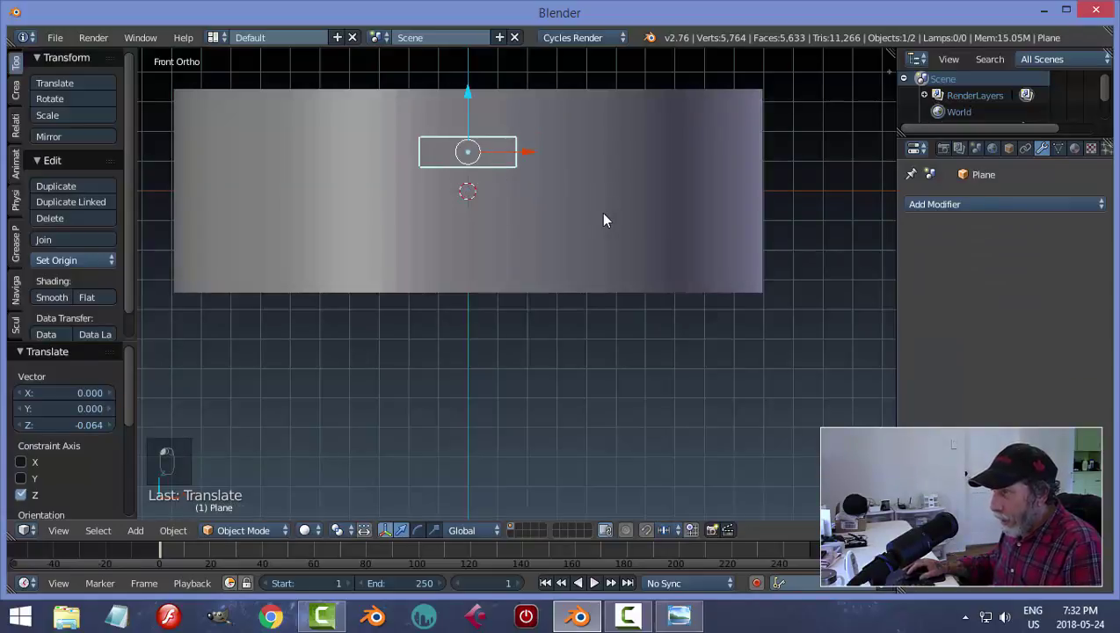
key(s)
key(x)
click(616, 219)
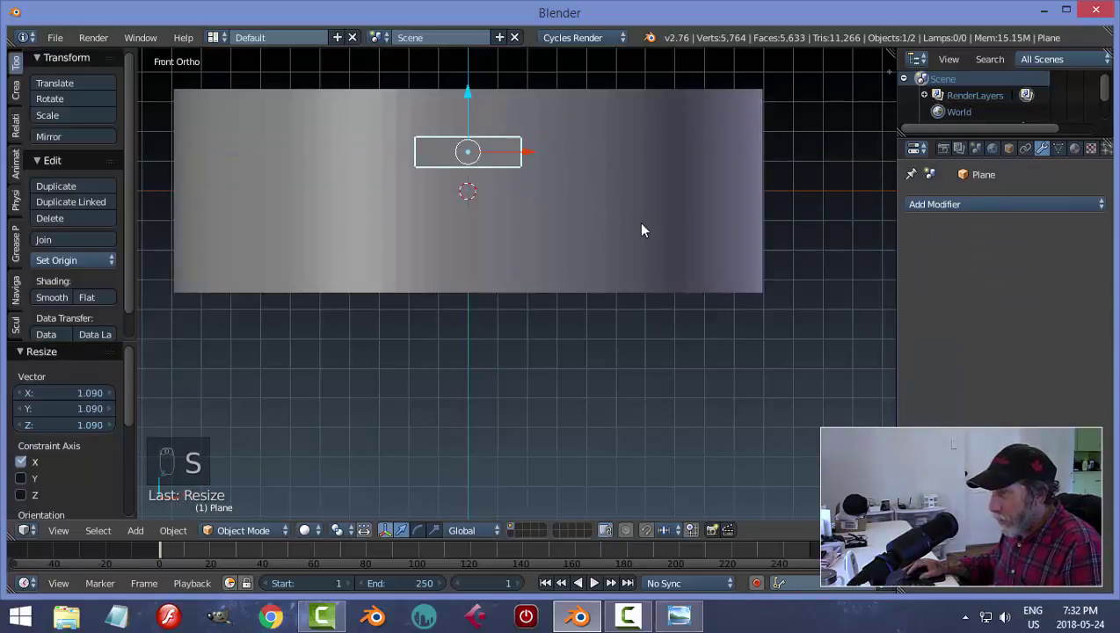
key(ctrl+a)
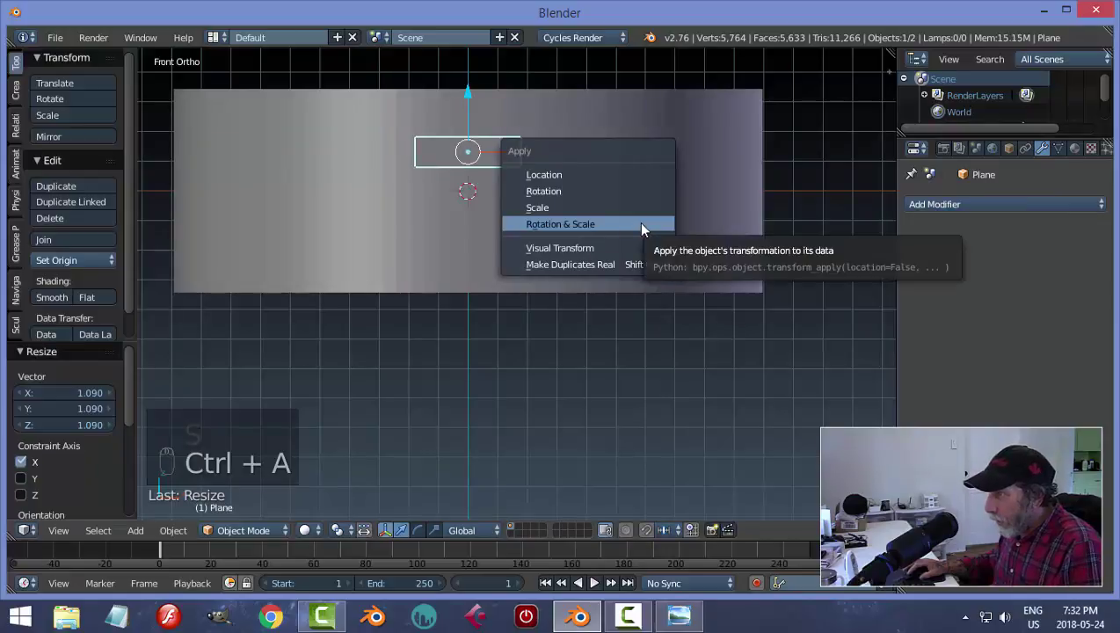
click(638, 223)
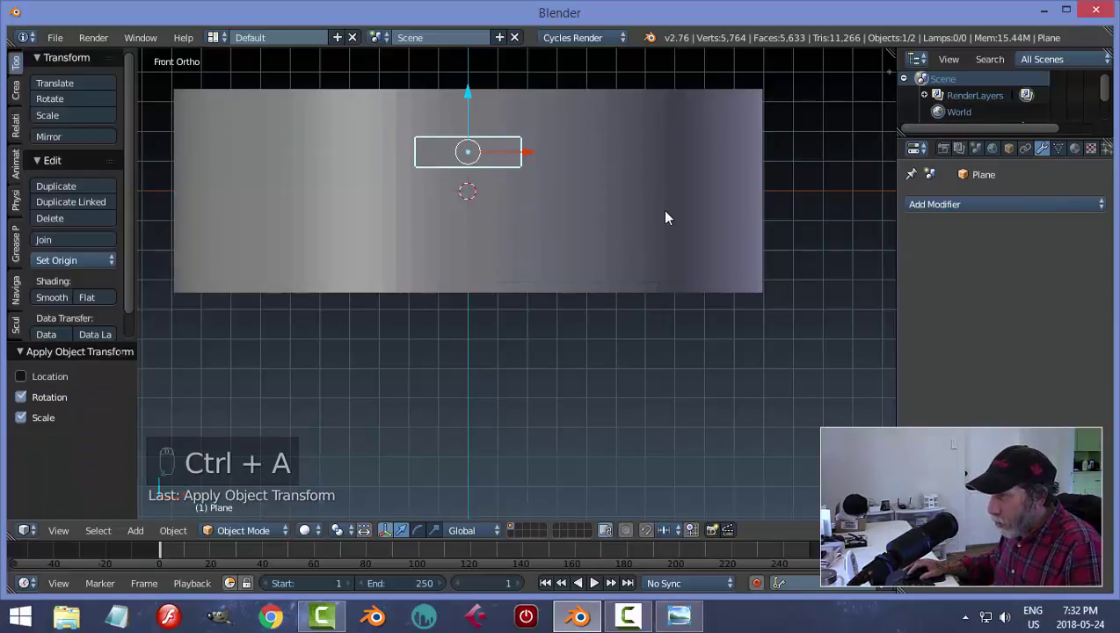
- Mirror the rectangular plane across Z only, using the ring as the mirror object, and apply the Mirror modifier
right_click(550, 254)
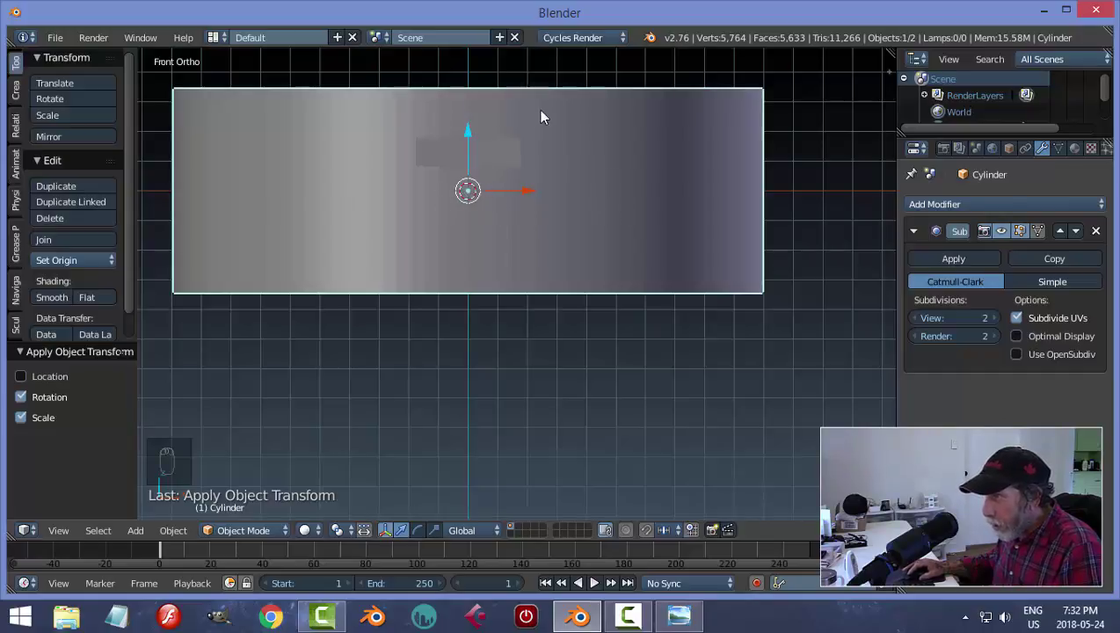
right_click(506, 162)
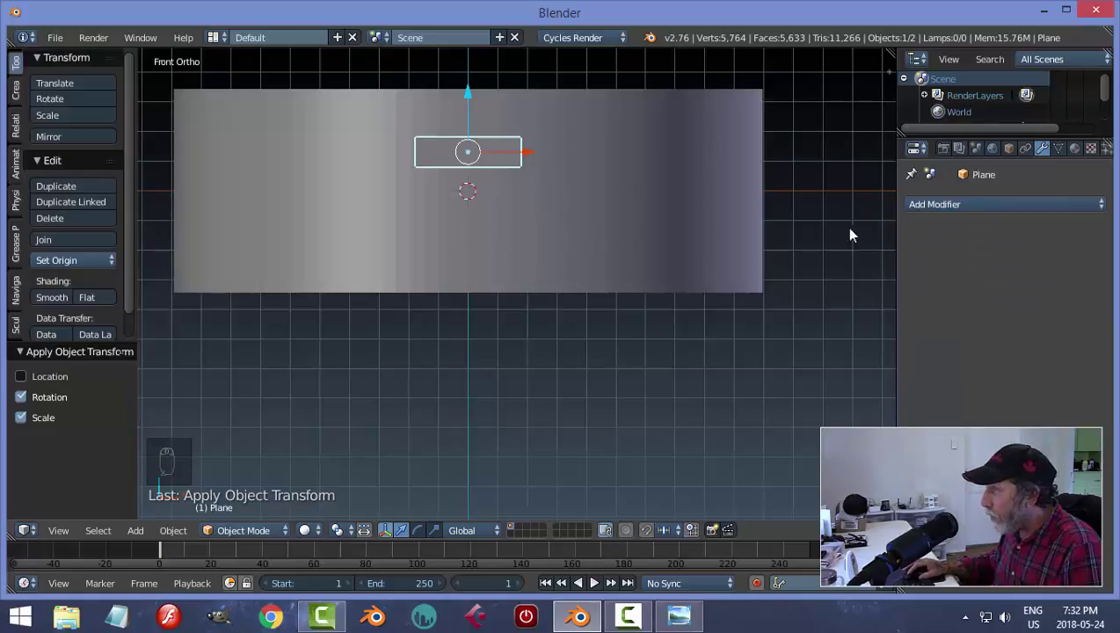
click(922, 204)
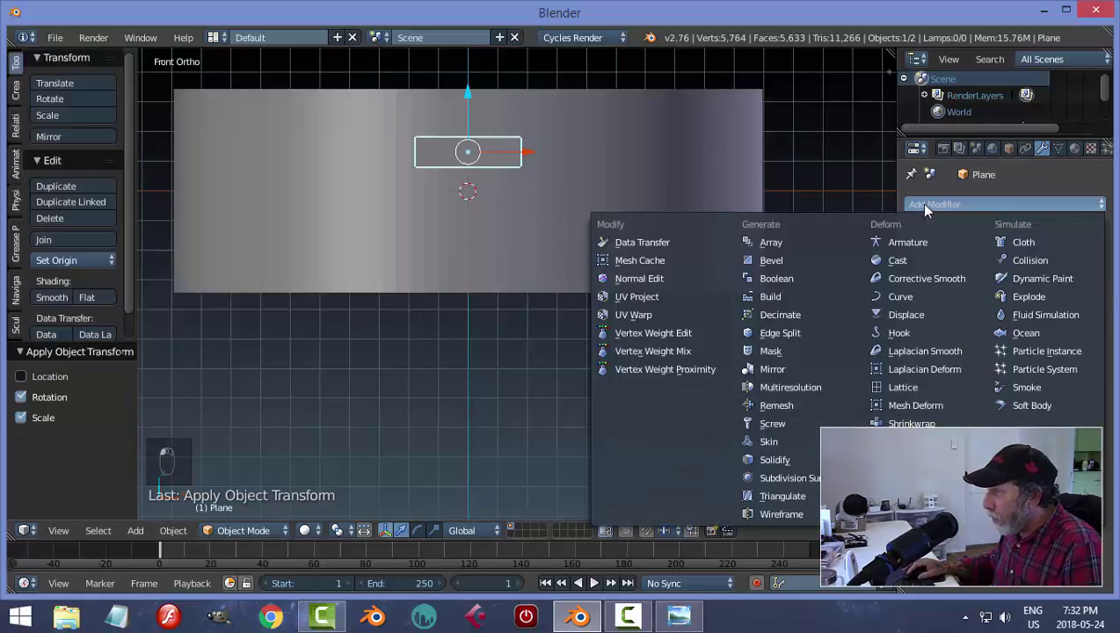
click(774, 369)
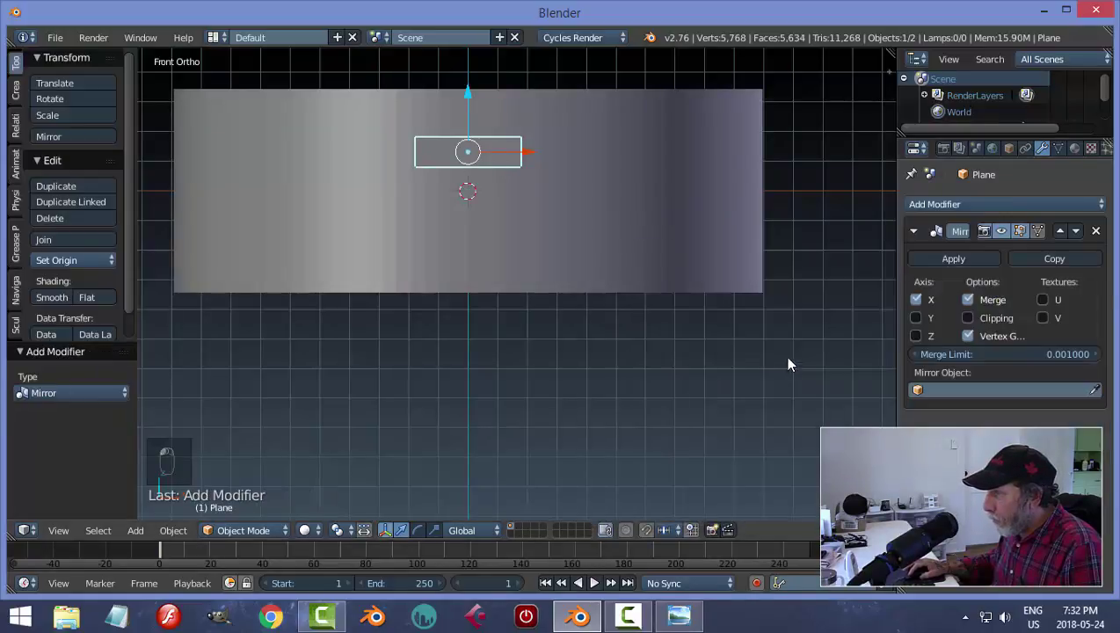
click(1093, 393)
click(659, 232)
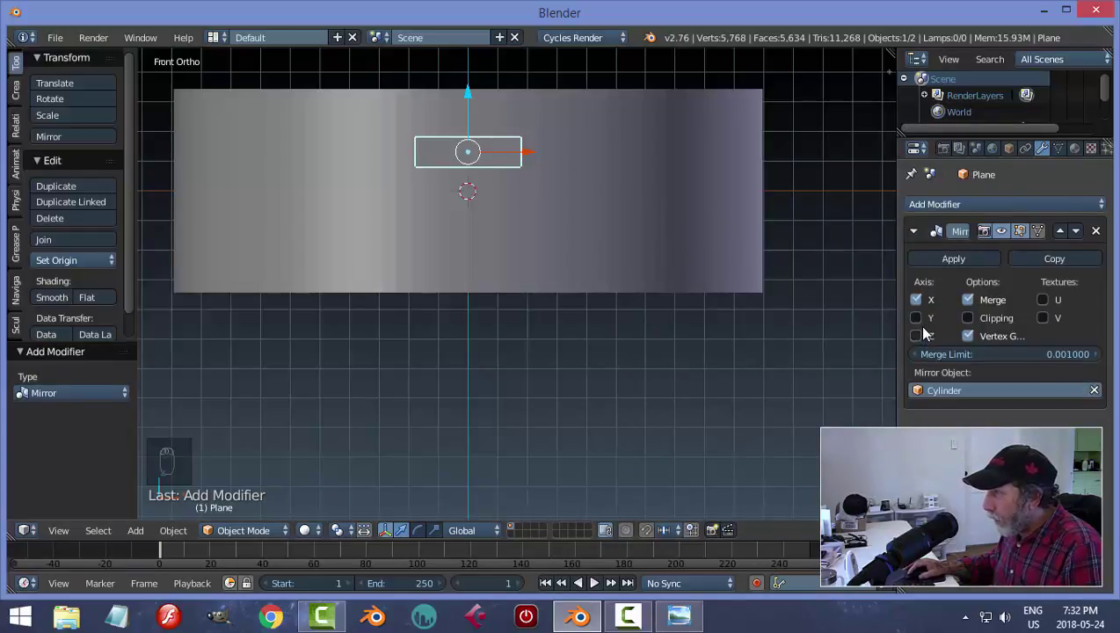
click(917, 336)
click(915, 299)
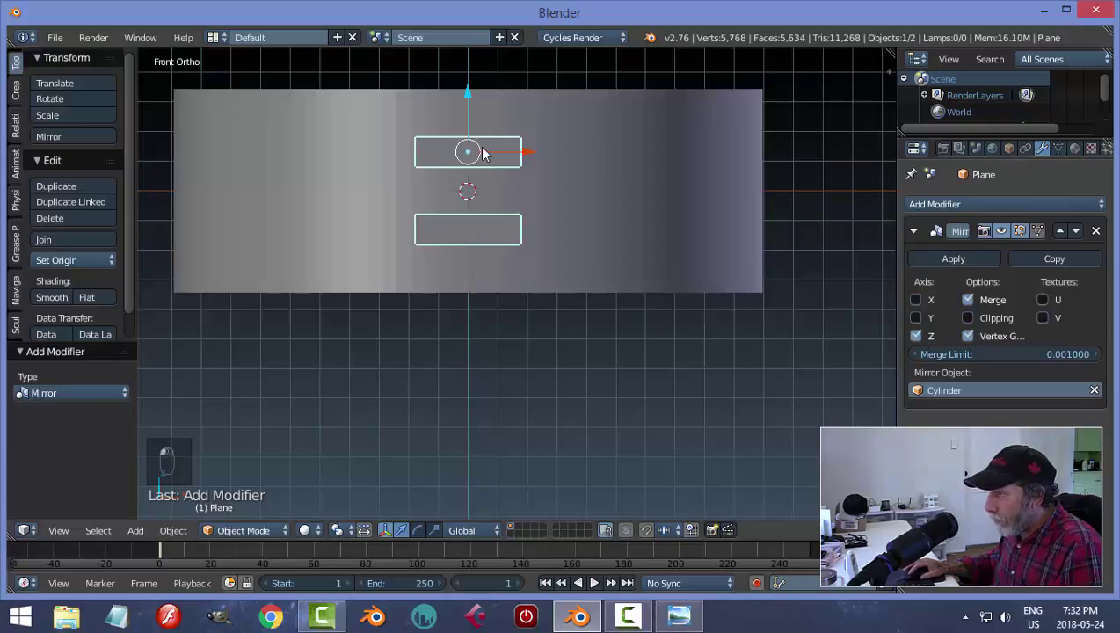
click(951, 261)
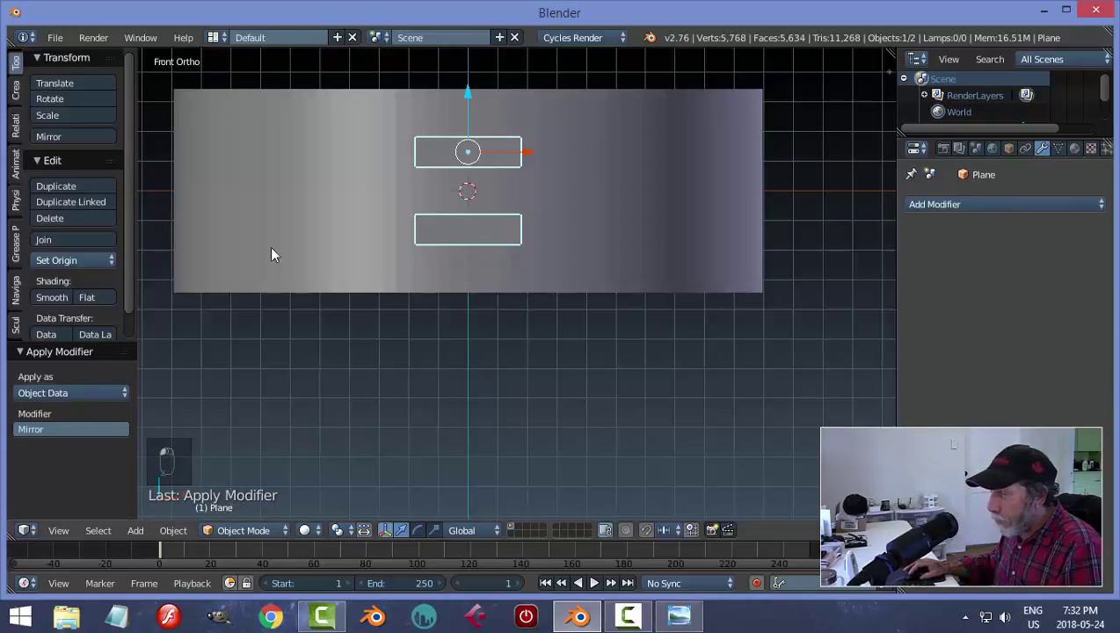
- Set the origin of the two stacked planes to their geometry and move them about 0.08 along Y toward the ring
click(89, 257)
click(106, 297)
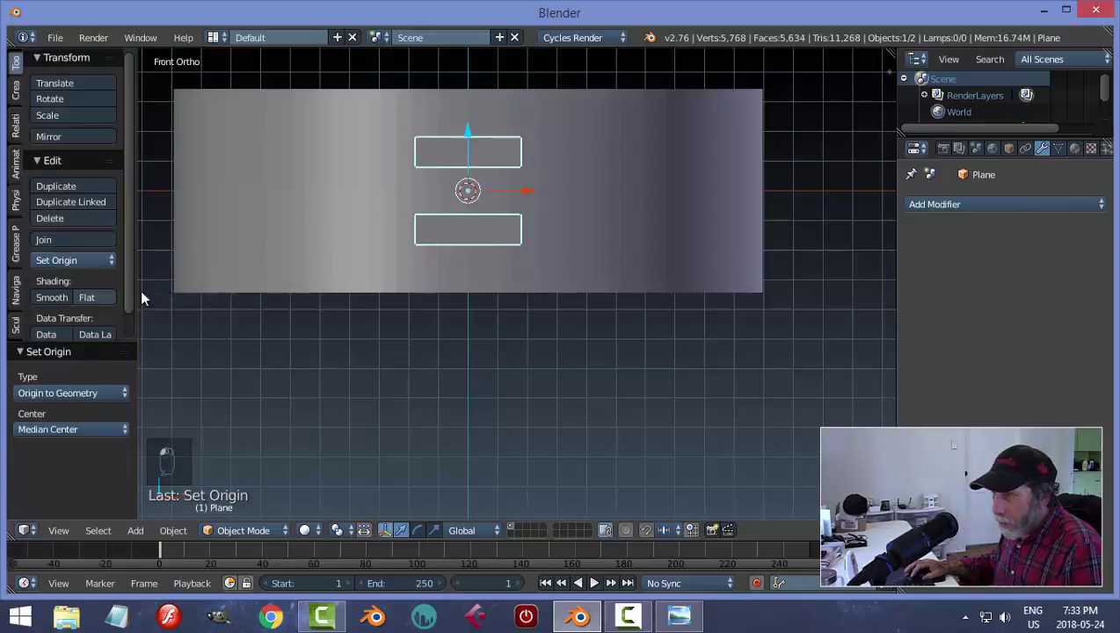
middle_drag(533, 216, 342, 234)
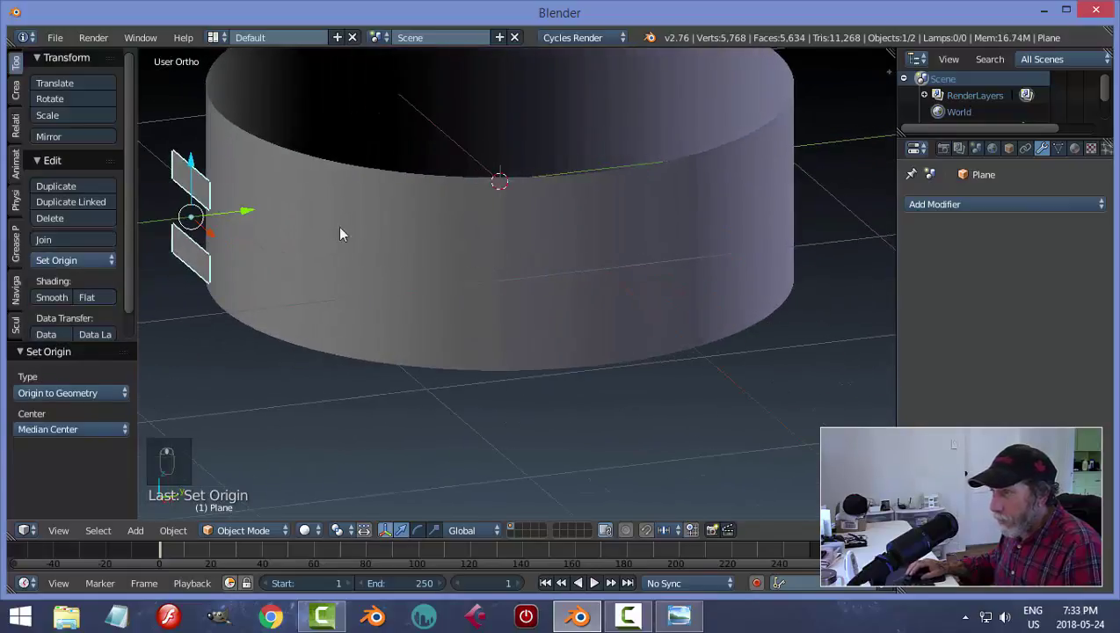
drag(251, 216, 275, 213)
right_click(421, 259)
scroll(615, 244, down, 3)
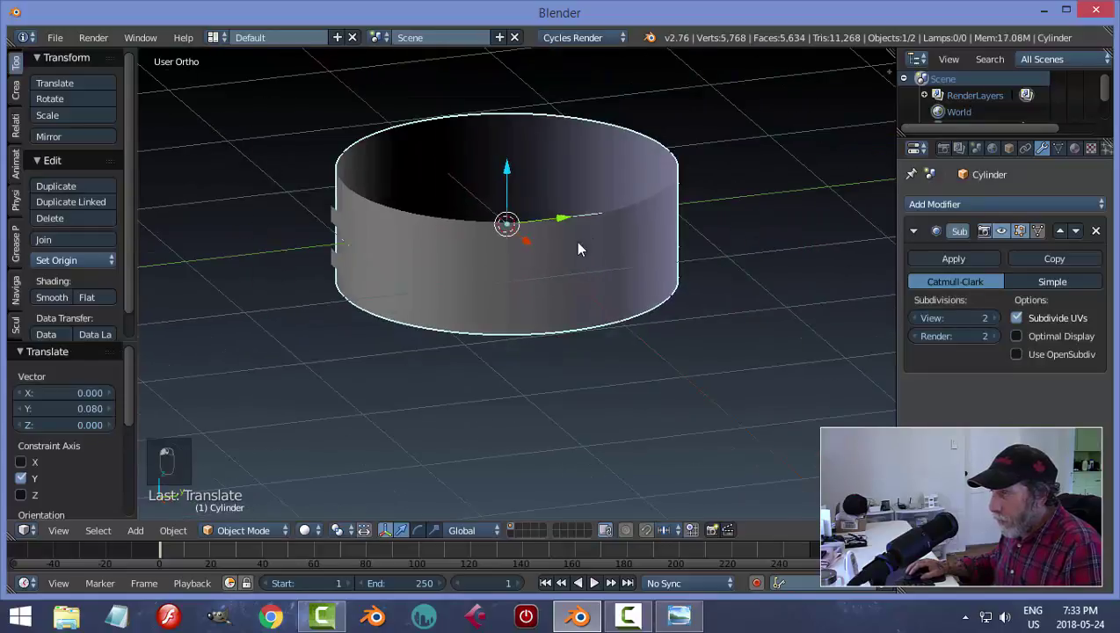
middle_drag(567, 290, 410, 270)
- Mirror the stacked planes to the opposite side of the ring across Y only, with the ring as mirror object, and apply the modifier
right_click(361, 268)
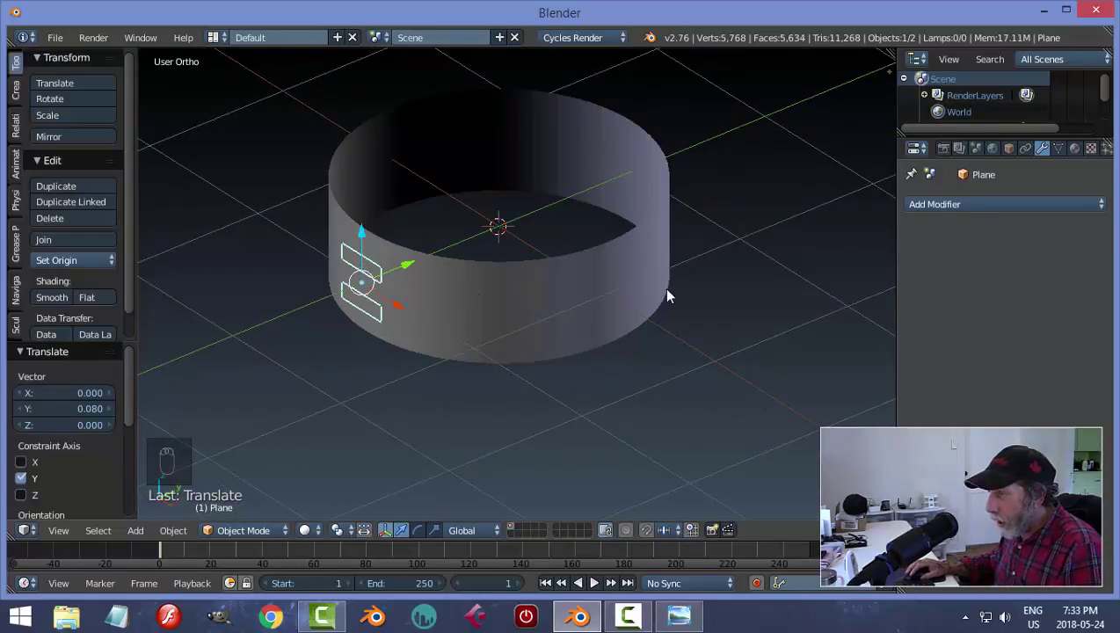
middle_drag(669, 296, 632, 298)
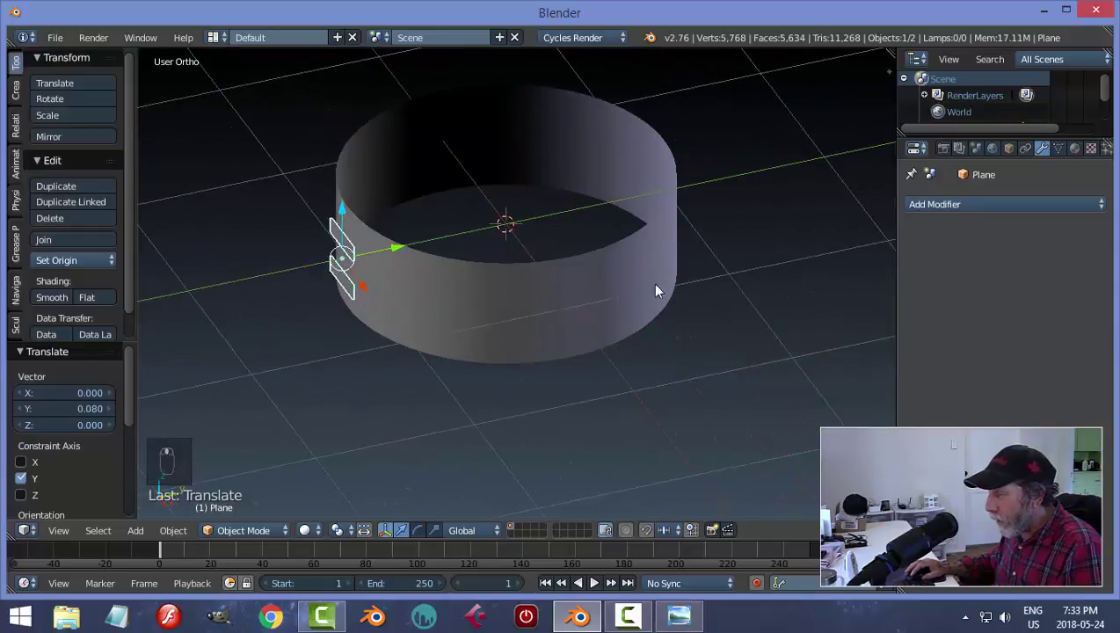
click(914, 206)
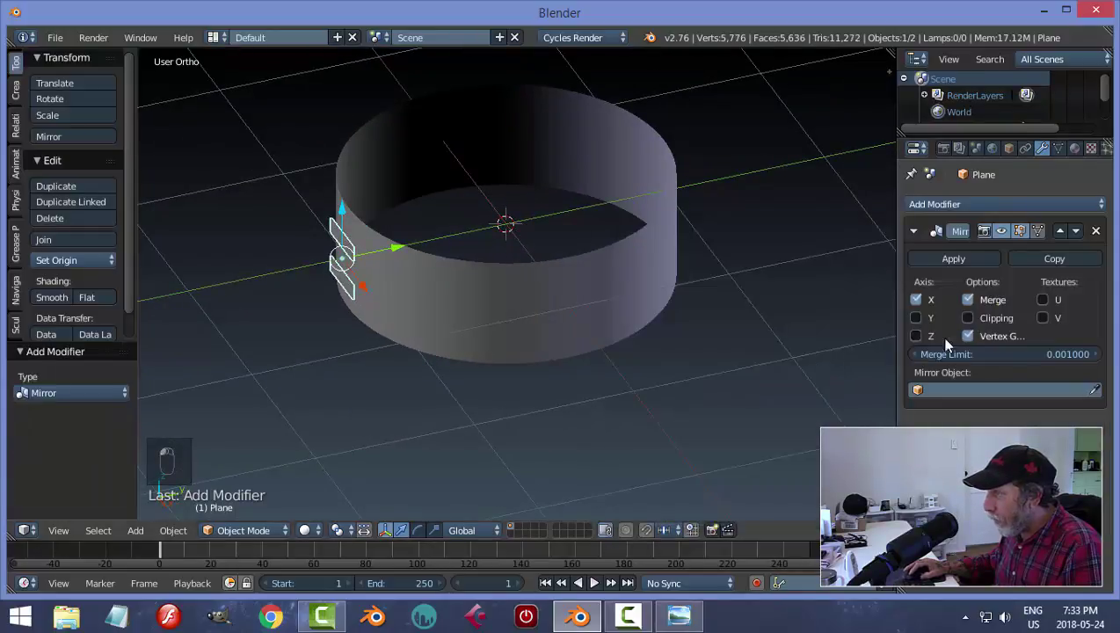
click(792, 370)
click(1095, 392)
click(667, 273)
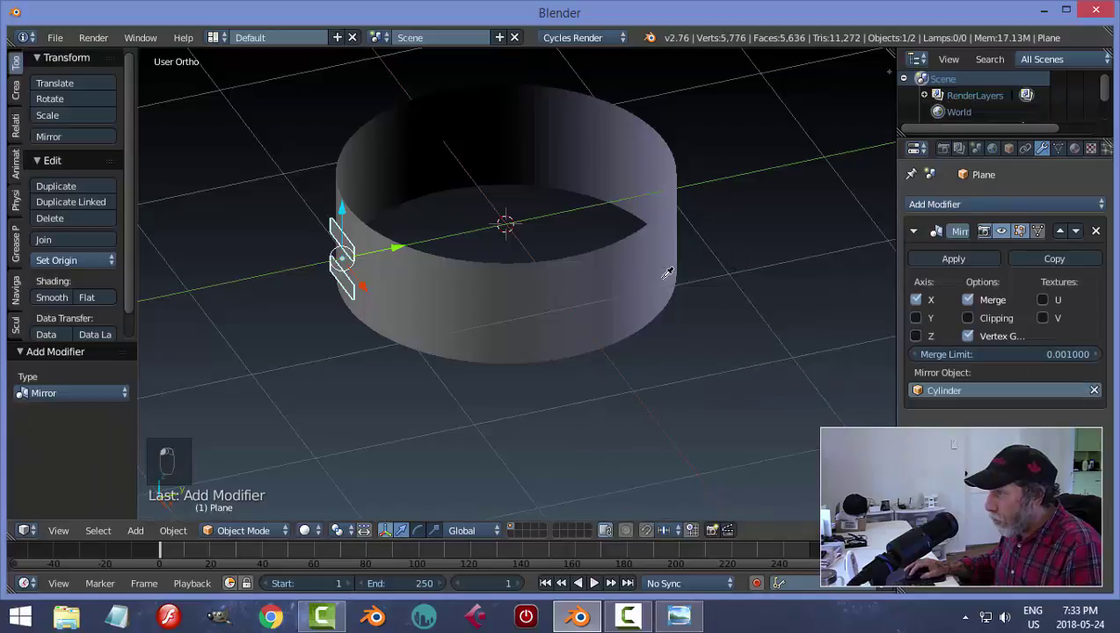
click(916, 318)
click(916, 300)
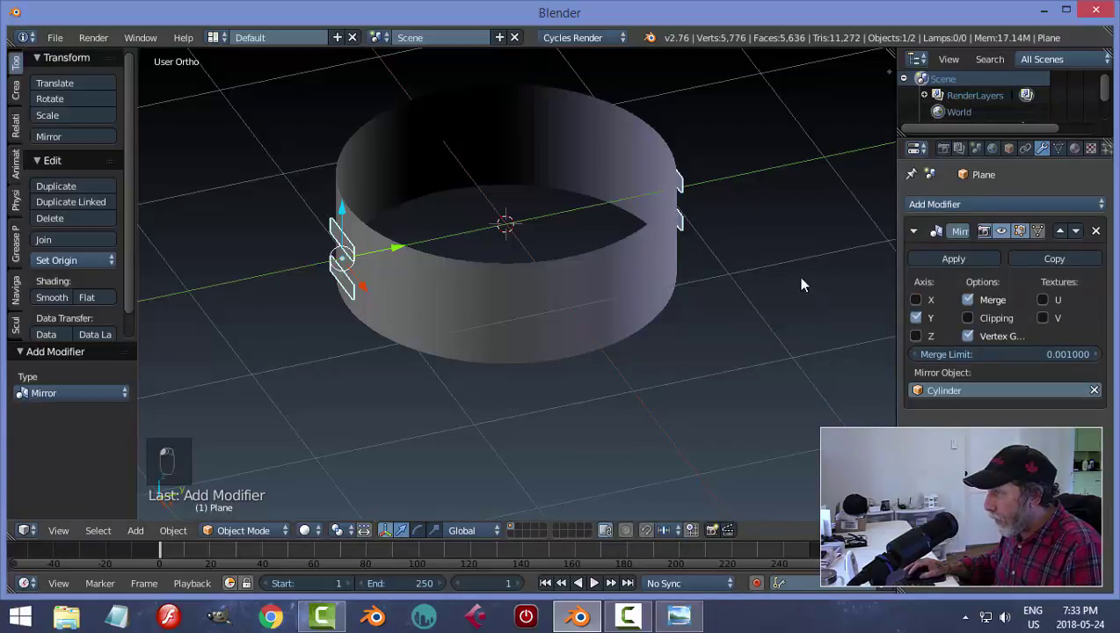
middle_drag(805, 282, 744, 256)
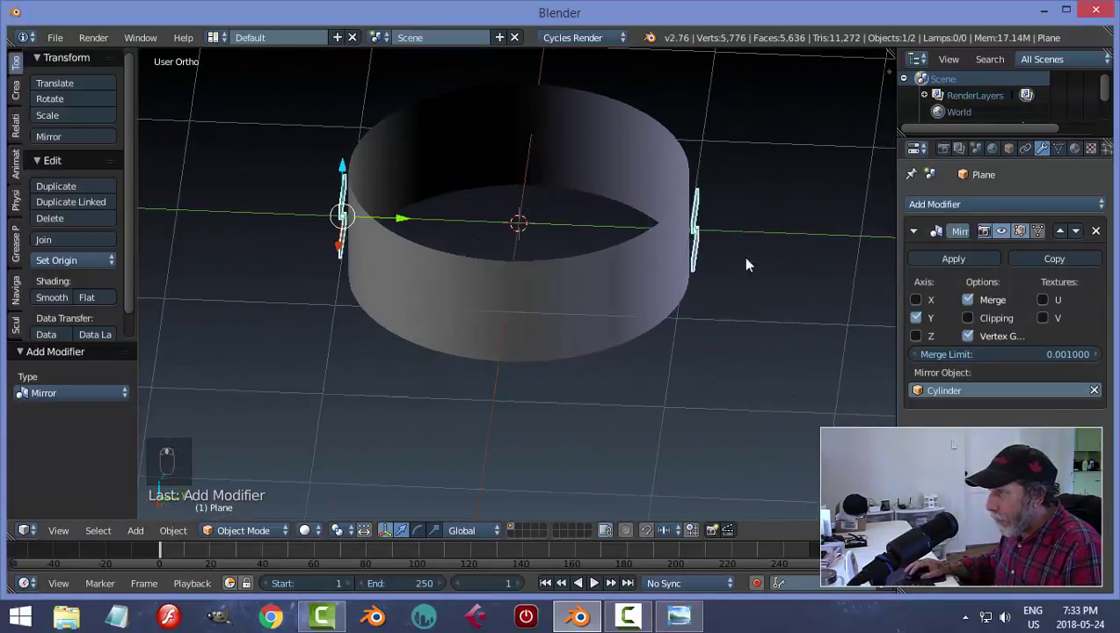
click(953, 259)
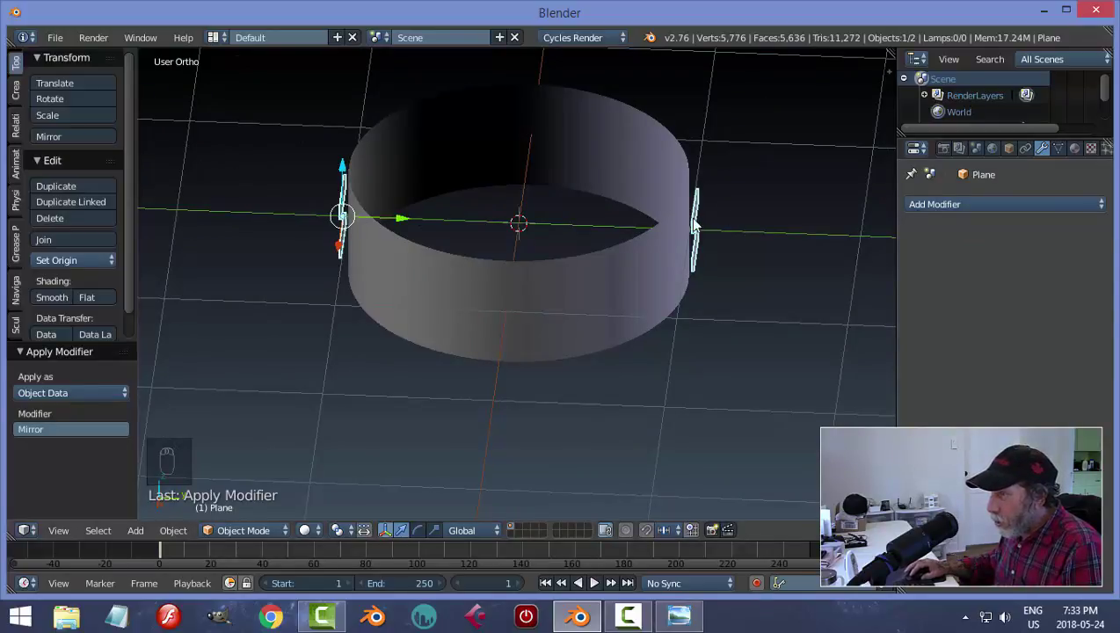
- Set the origin of the mirrored planes object to its geometry at the ring's centre
click(56, 260)
click(95, 296)
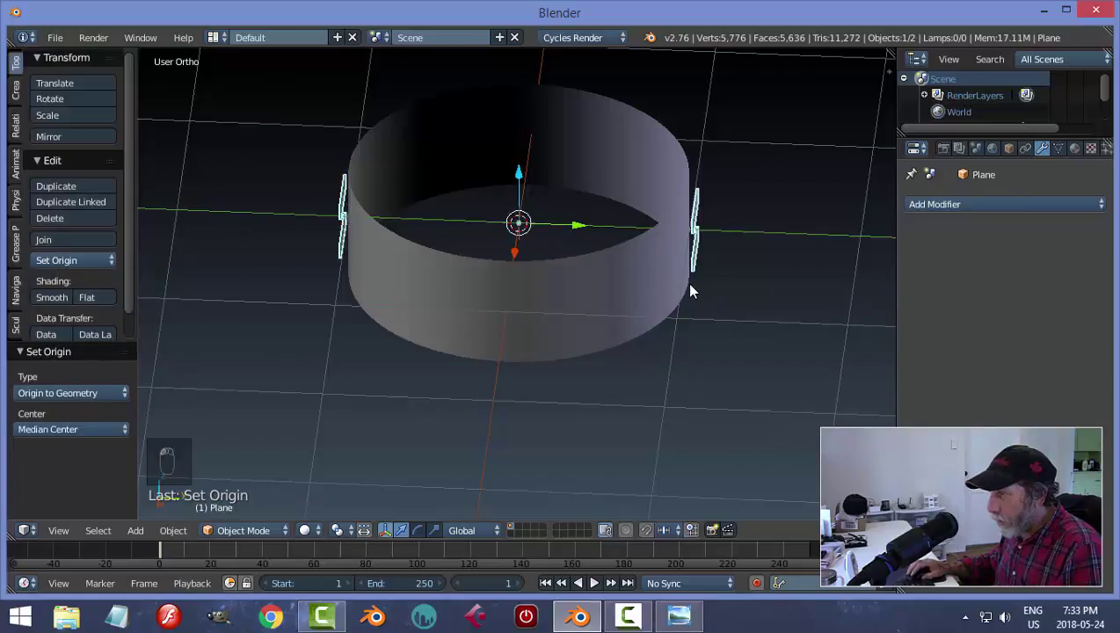
mouse_move(690, 290)
middle_down()
mouse_move(652, 290)
mouse_move(701, 272)
middle_up()
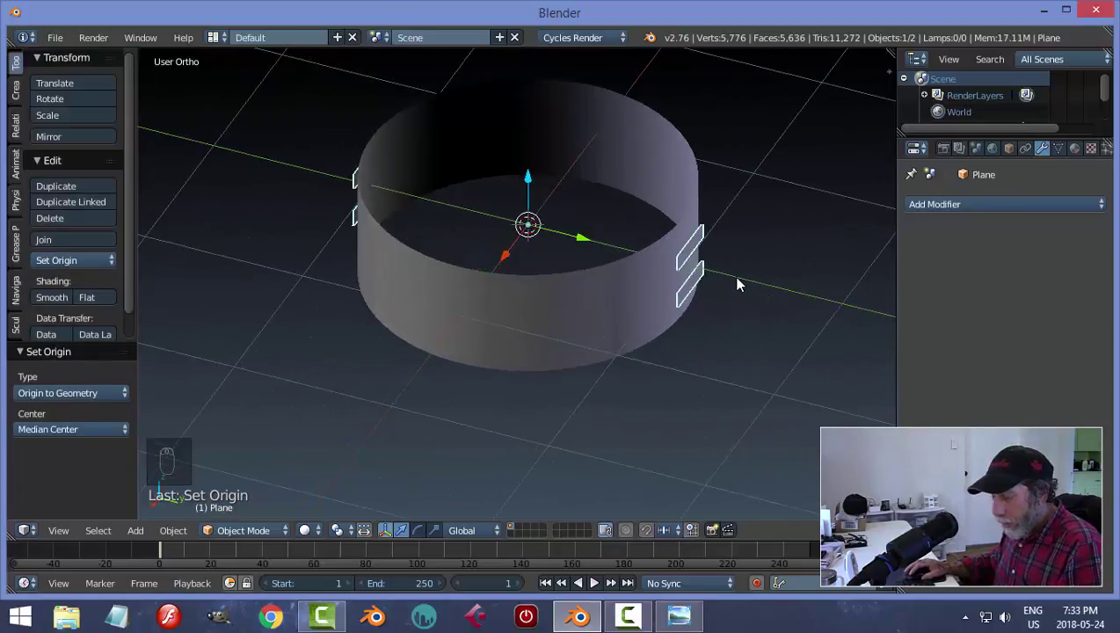
- Duplicate the mirrored planes in place and rotate the copy 90° about Z
key(shift+d)
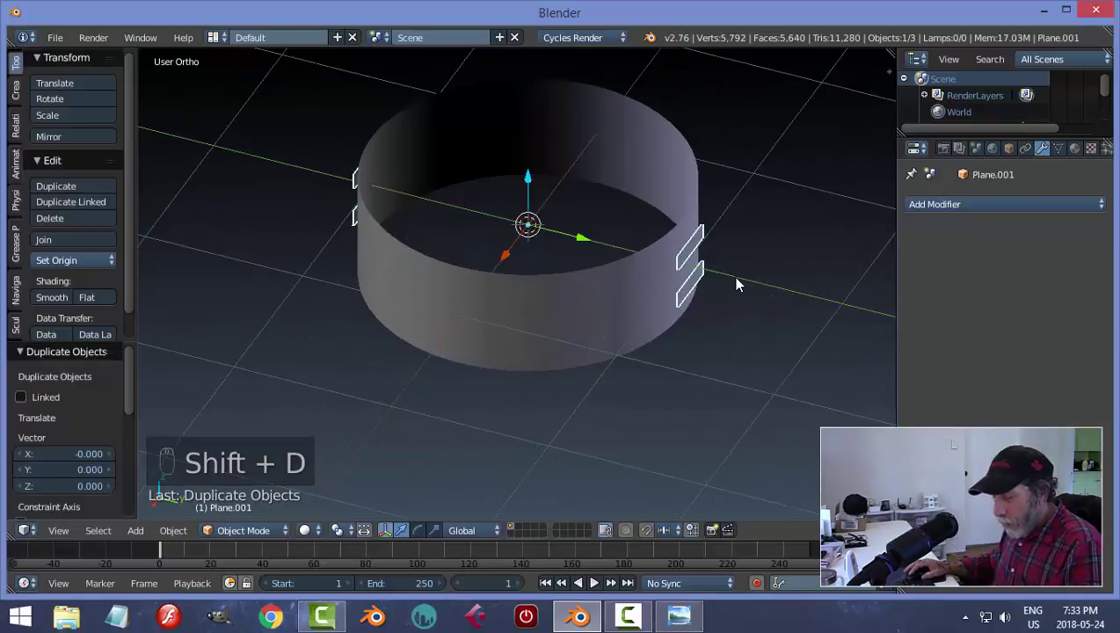
text(rz90)
key(Return)
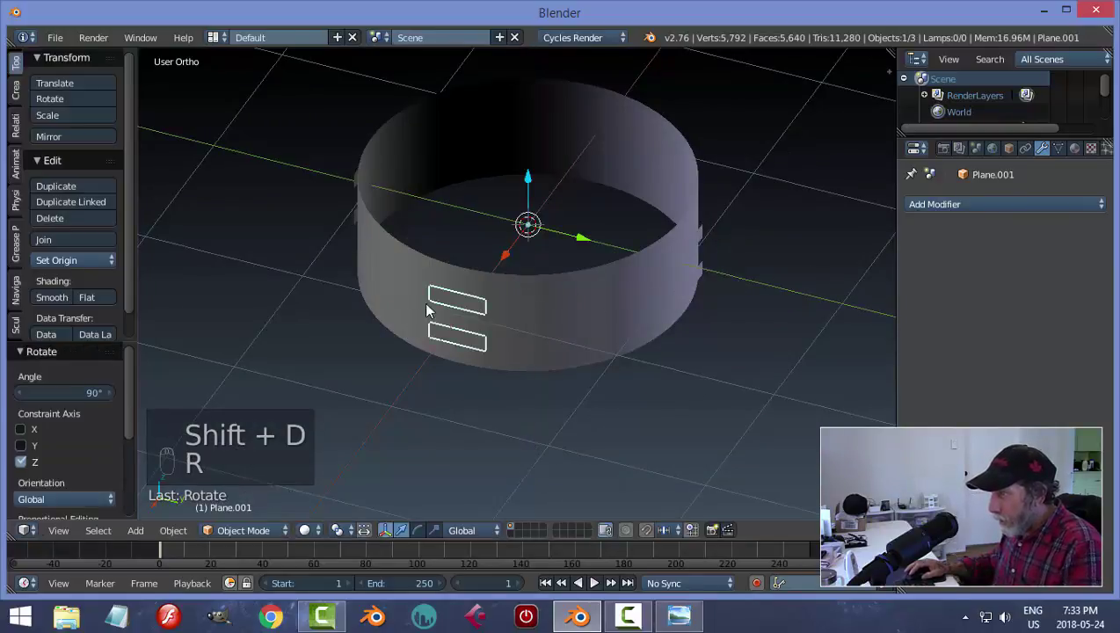
- Join the rotated copy with the original planes into one object
middle_drag(796, 192, 626, 219)
middle_drag(587, 292, 657, 269)
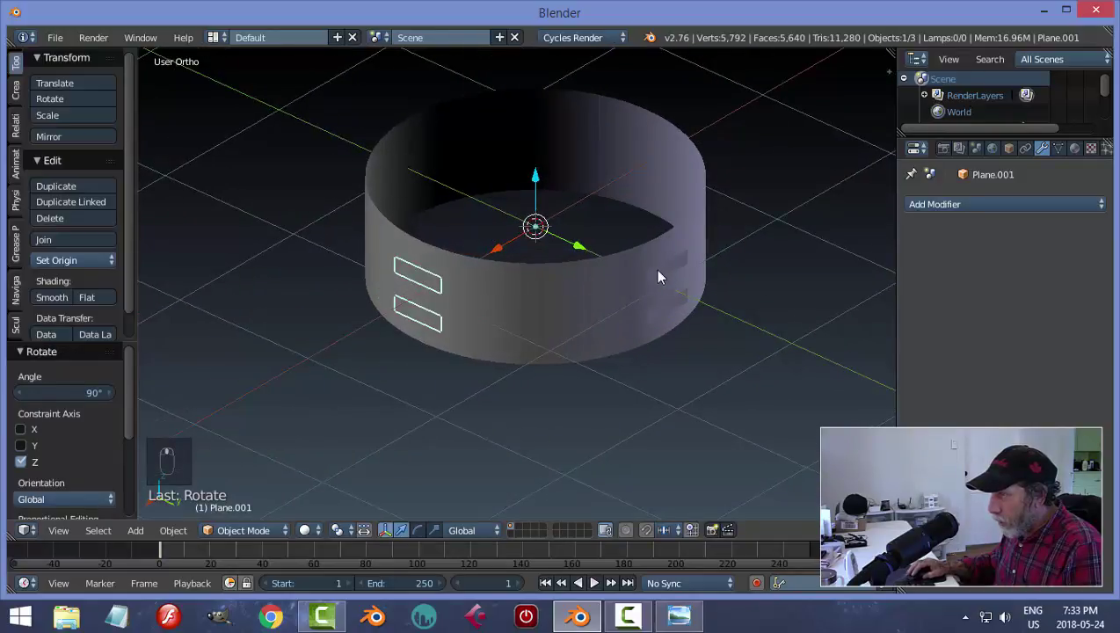
shift+right_click(658, 269)
key(ctrl+j)
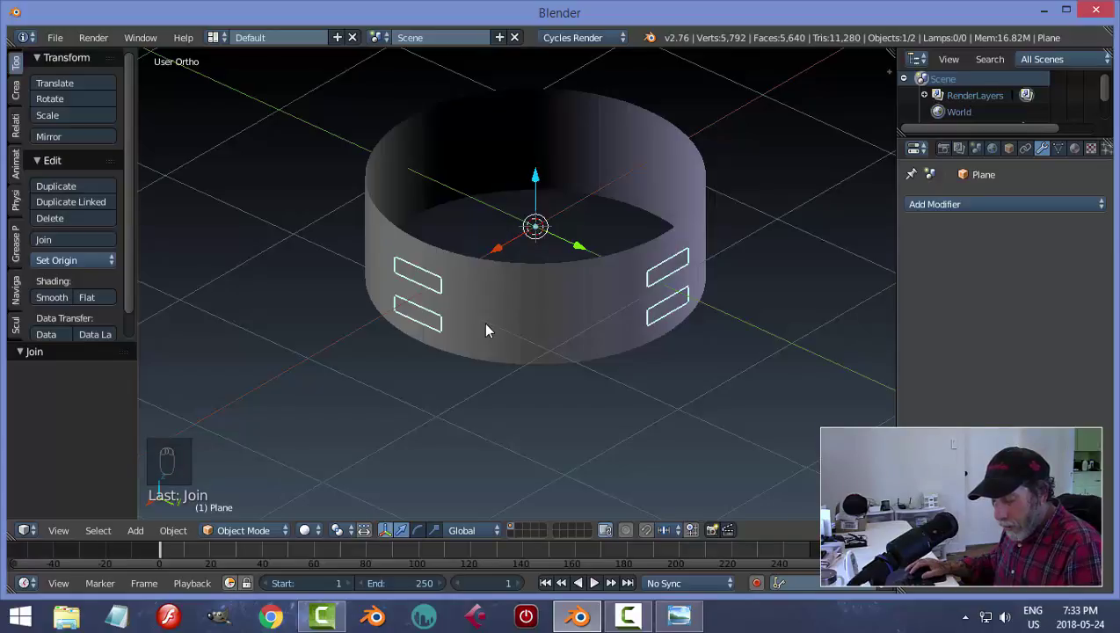
- Duplicate the joined planes in place, rotate the copy 45° about Z, and add the original planes to the selection
key(shift+d)
text(r)
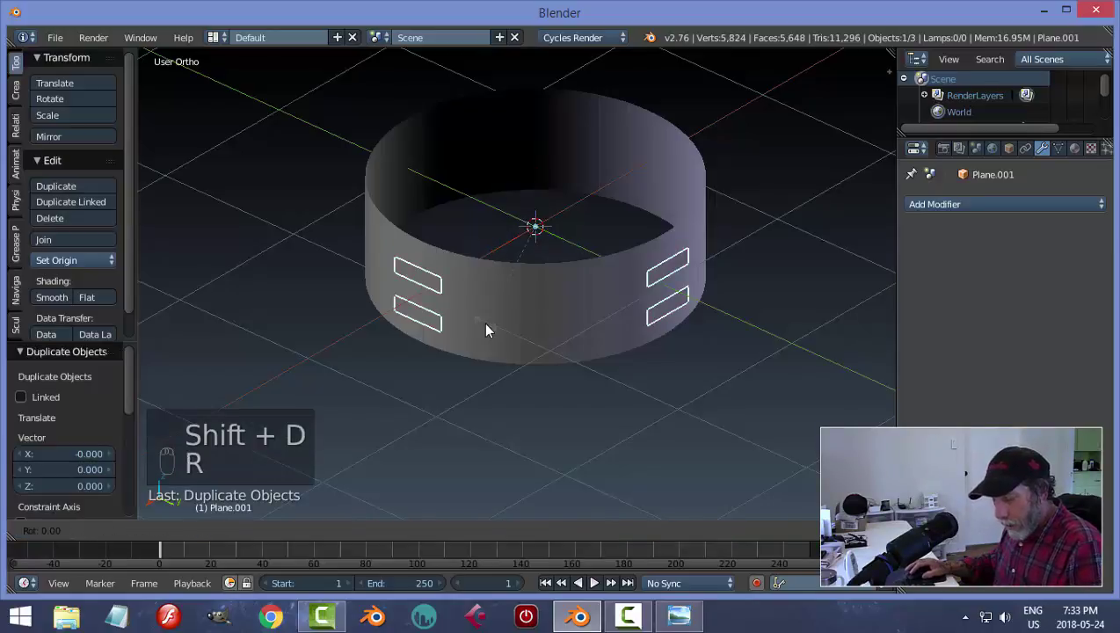
text(z45)
key(Return)
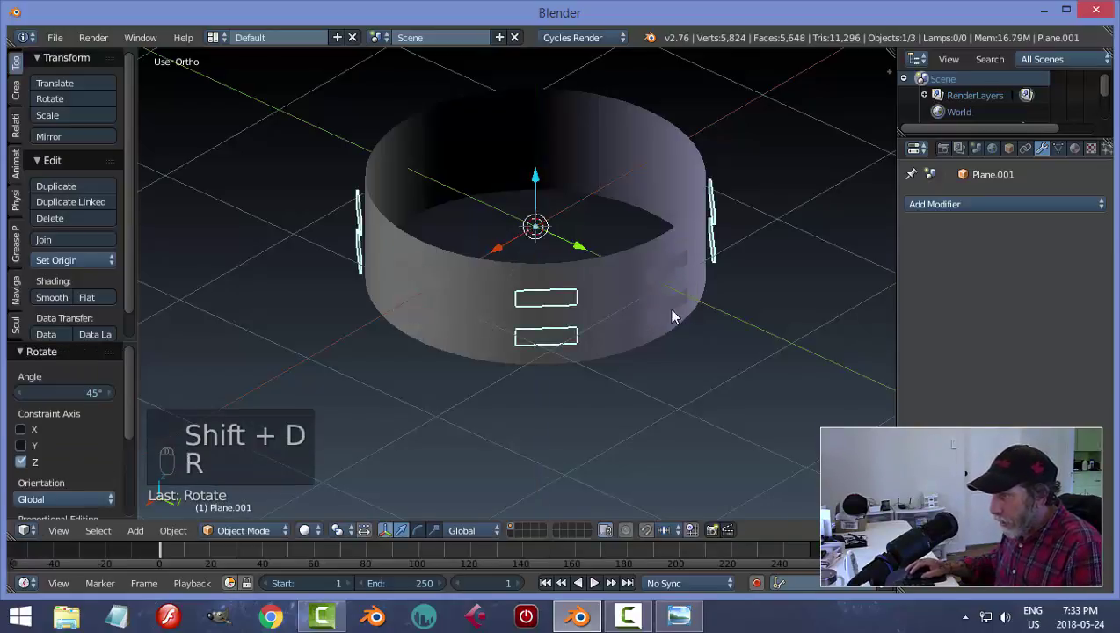
shift+right_click(662, 278)
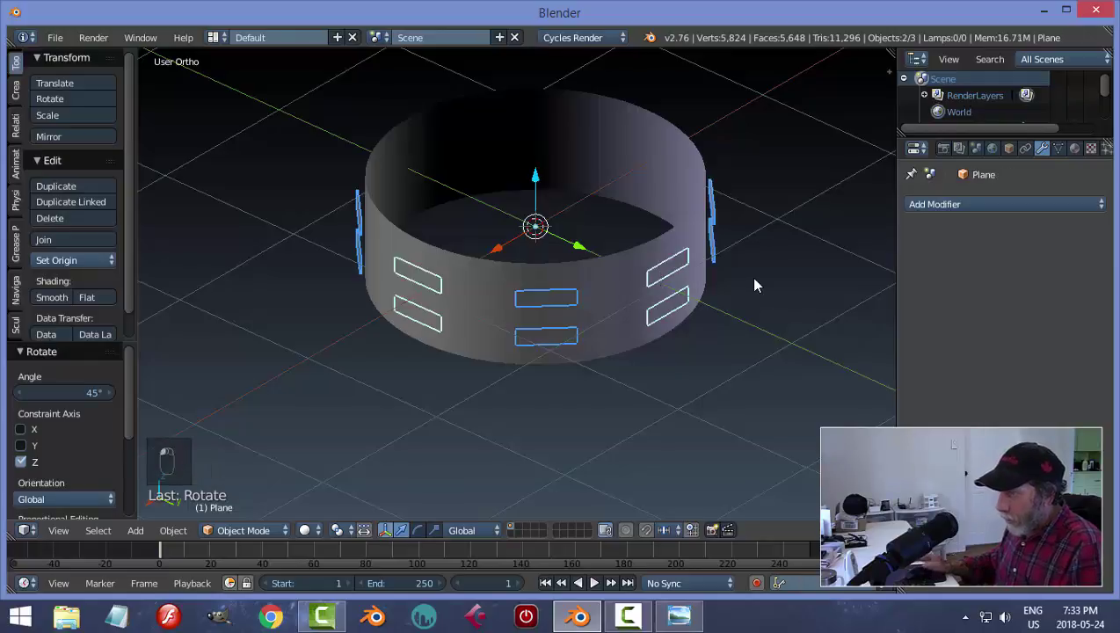
- Join the 45° rotated copy with the original planes so all slot planes around the ring form one object
key(ctrl+j)
middle_drag(744, 312, 440, 312)
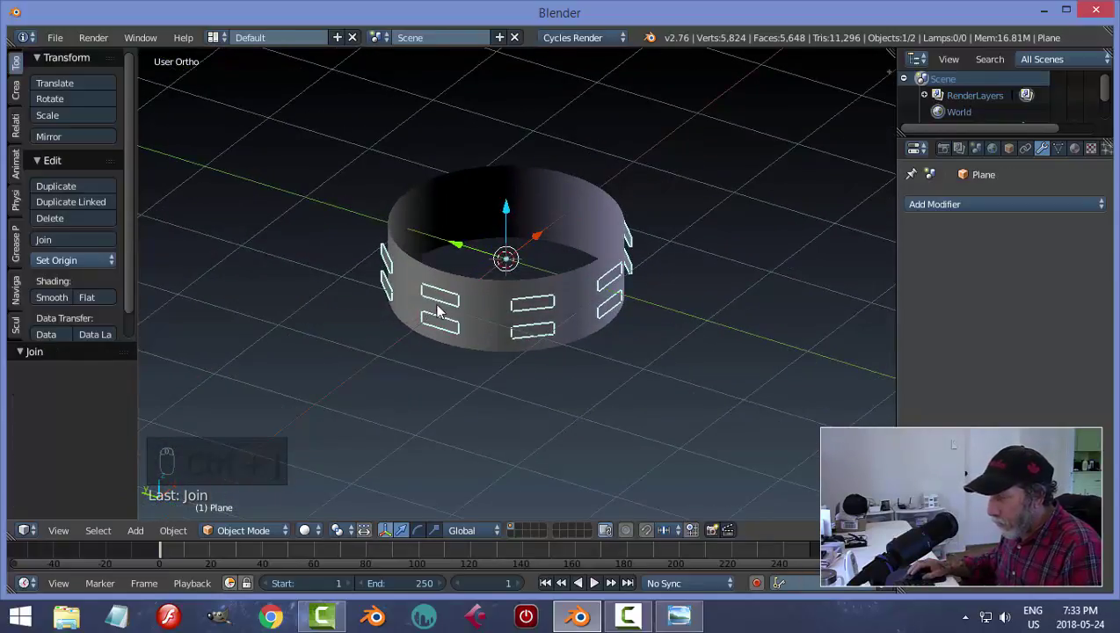
middle_drag(525, 351, 642, 377)
scroll(565, 371, up, 3)
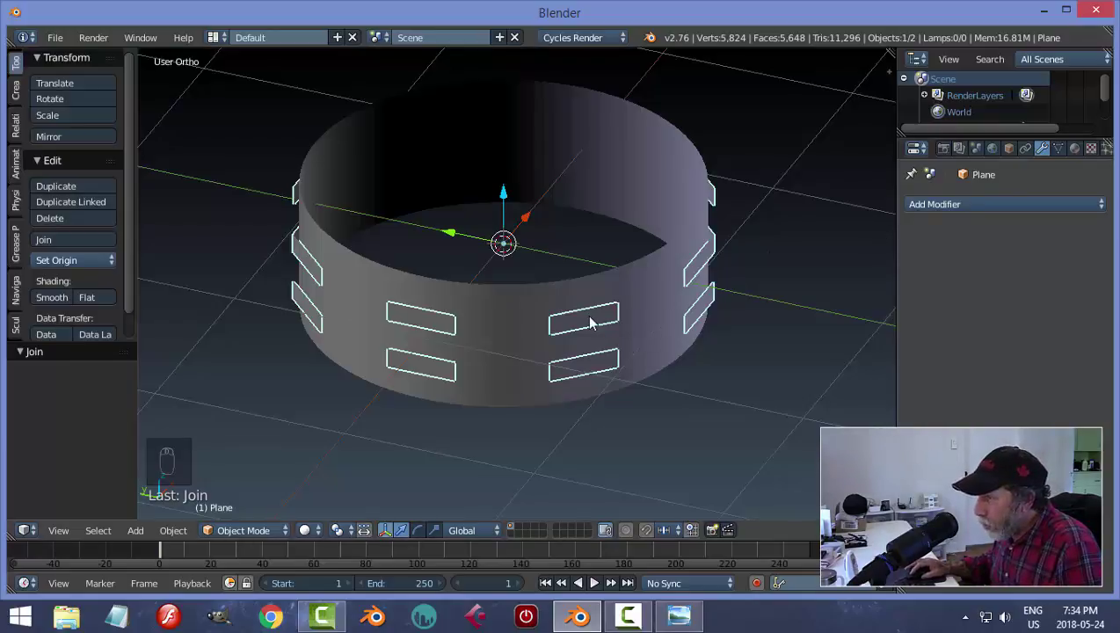
- Add a Shrinkwrap modifier to the planes with Cylinder as its target and apply it
click(939, 204)
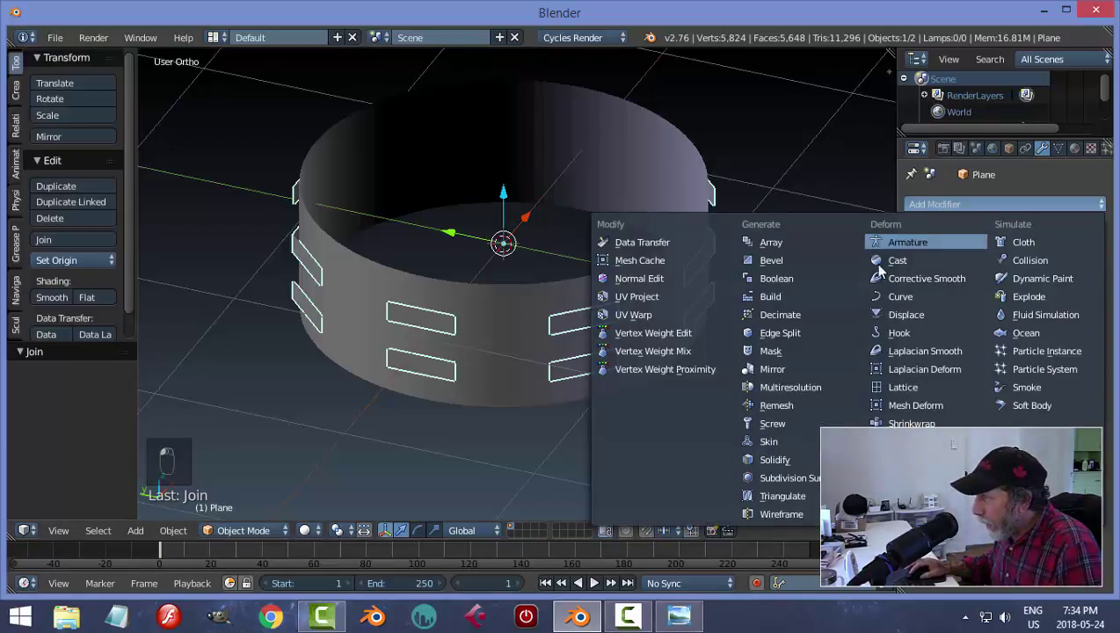
click(911, 424)
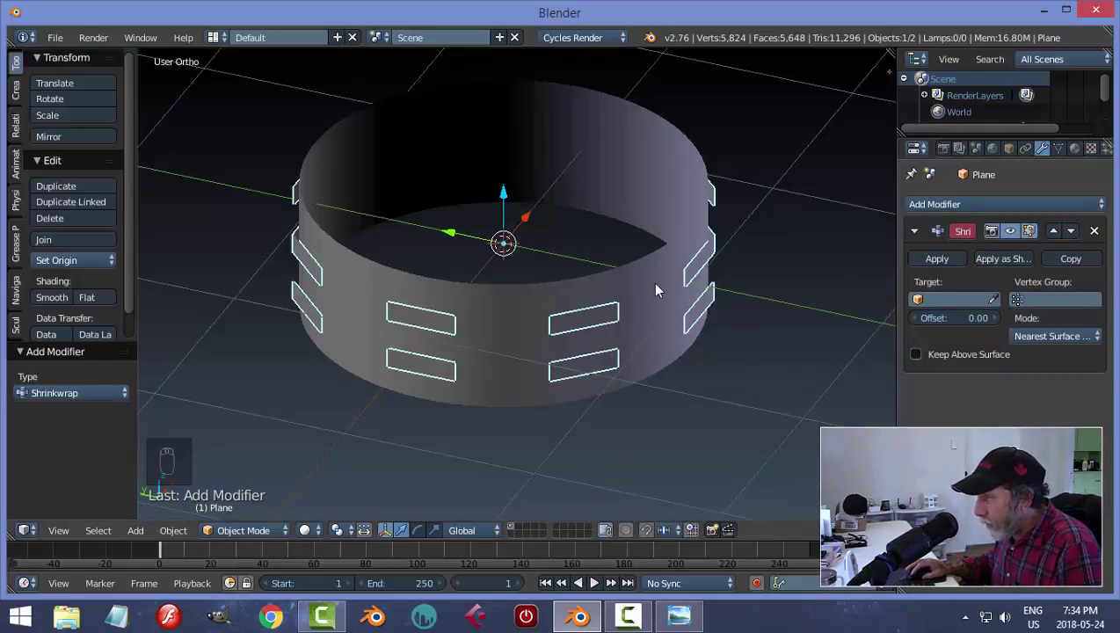
click(954, 298)
click(939, 321)
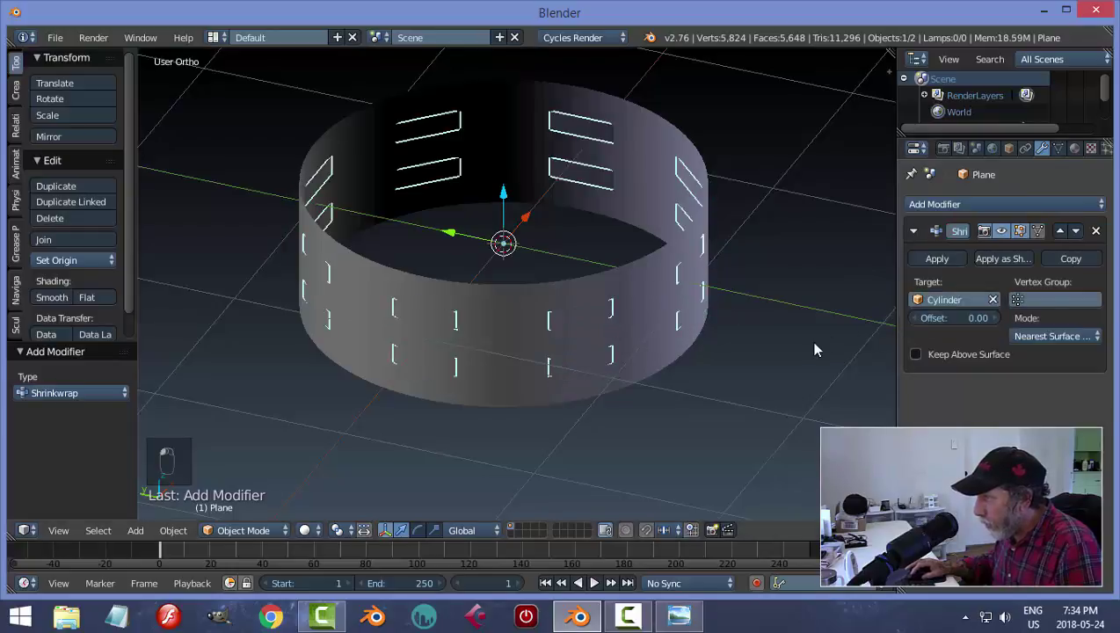
click(946, 260)
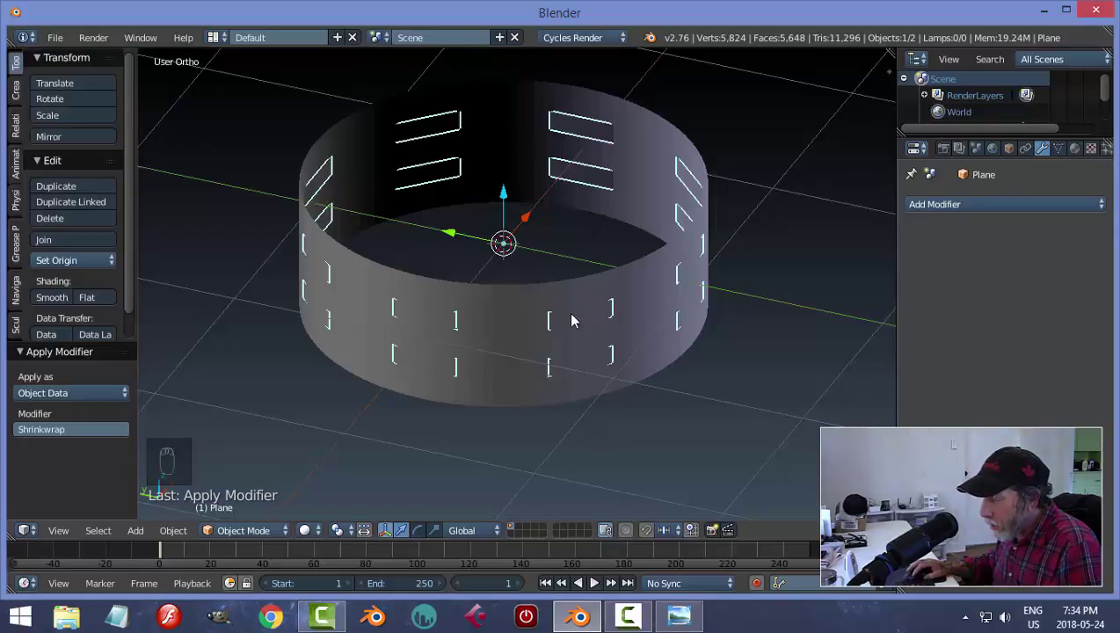
- Join the shrinkwrapped planes into the ring cylinder and open the combined mesh in Edit Mode from the front
shift+right_click(640, 299)
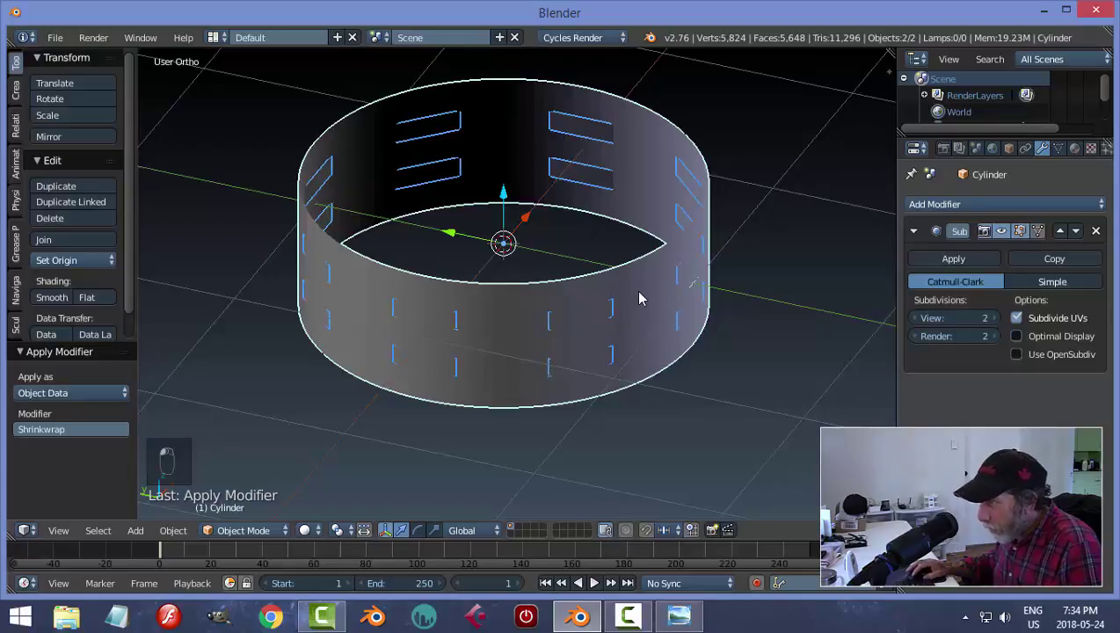
key(ctrl+j)
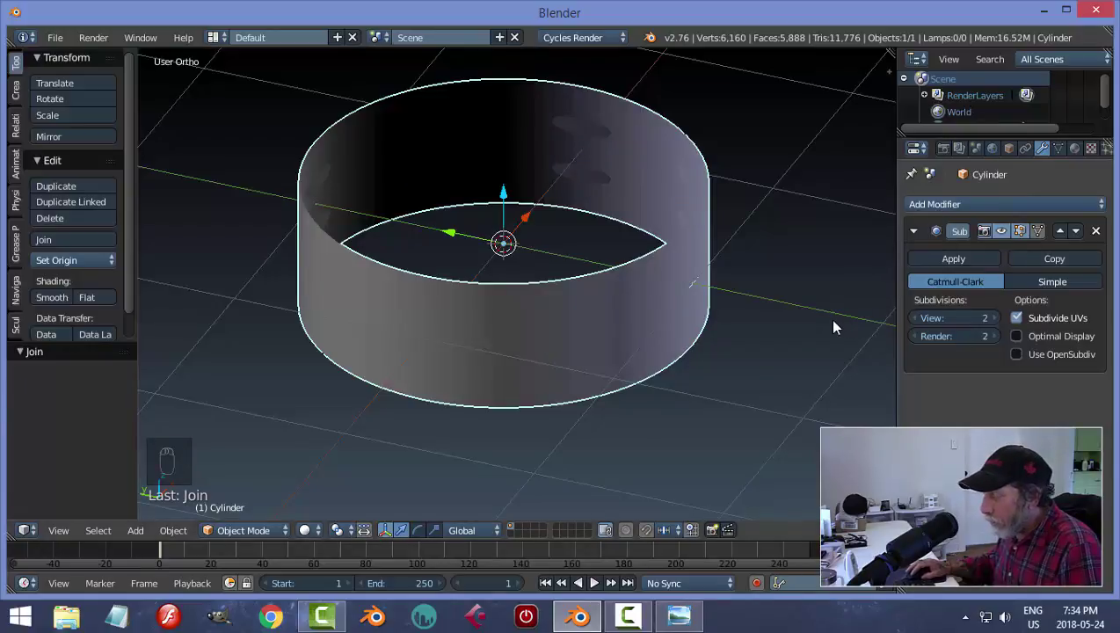
key(KP_1)
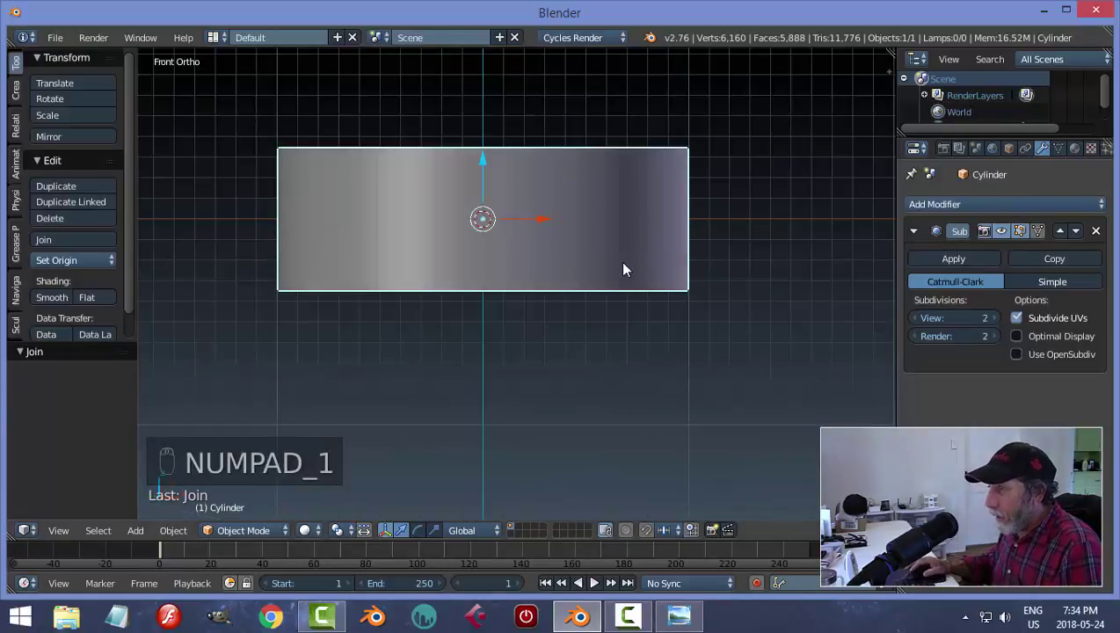
key(Tab)
scroll(610, 267, up, 6)
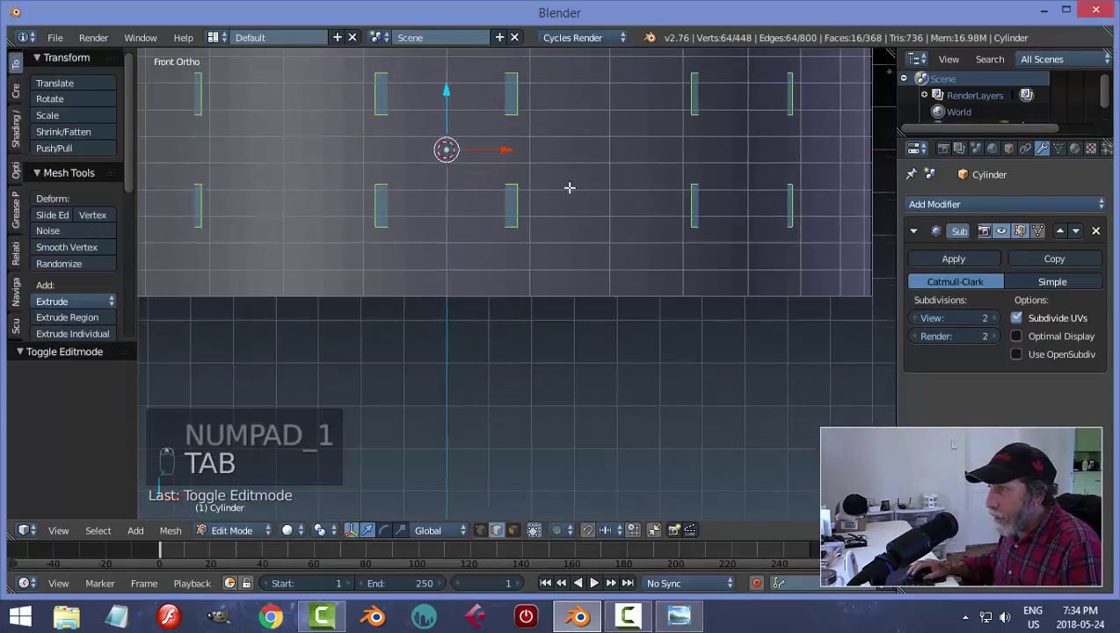
scroll(664, 310, down, 1)
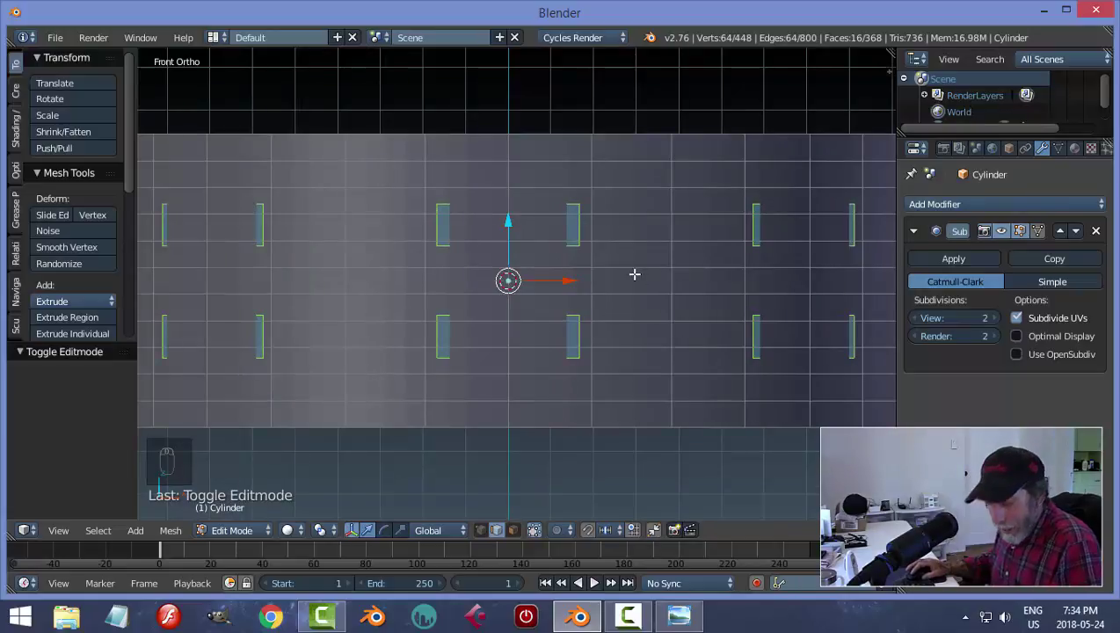
- Clear the mesh selection and switch to face select mode
key(a)
key(ctrl+Tab)
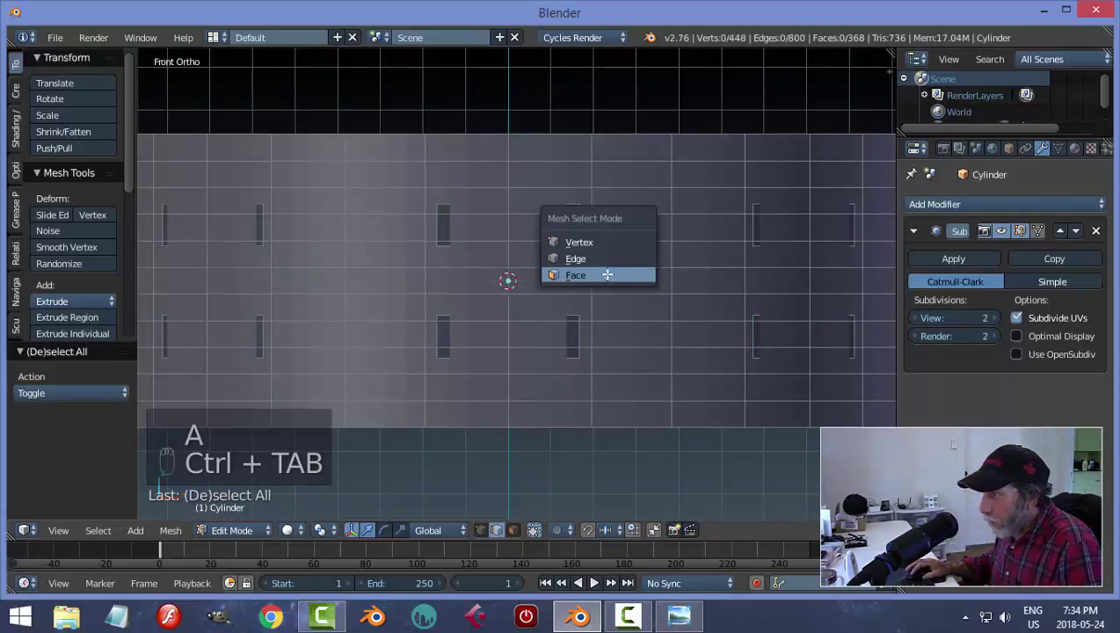
click(604, 274)
scroll(612, 313, up, 2)
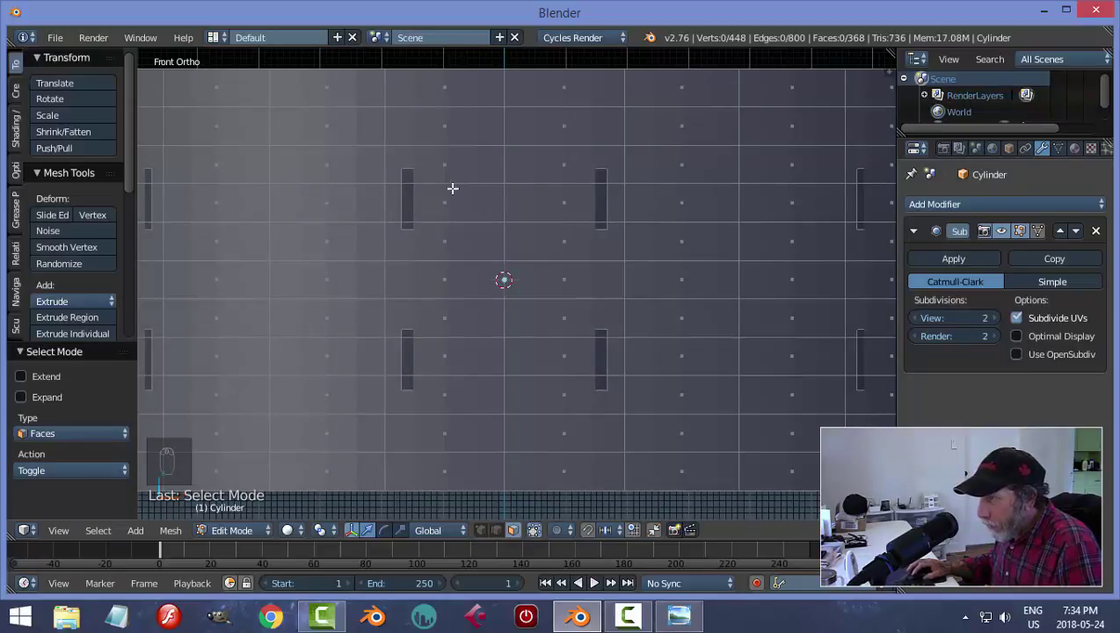
- Delete the two blocks of ring faces, two wide by three high, that surround the front pair of planes
right_click(444, 171)
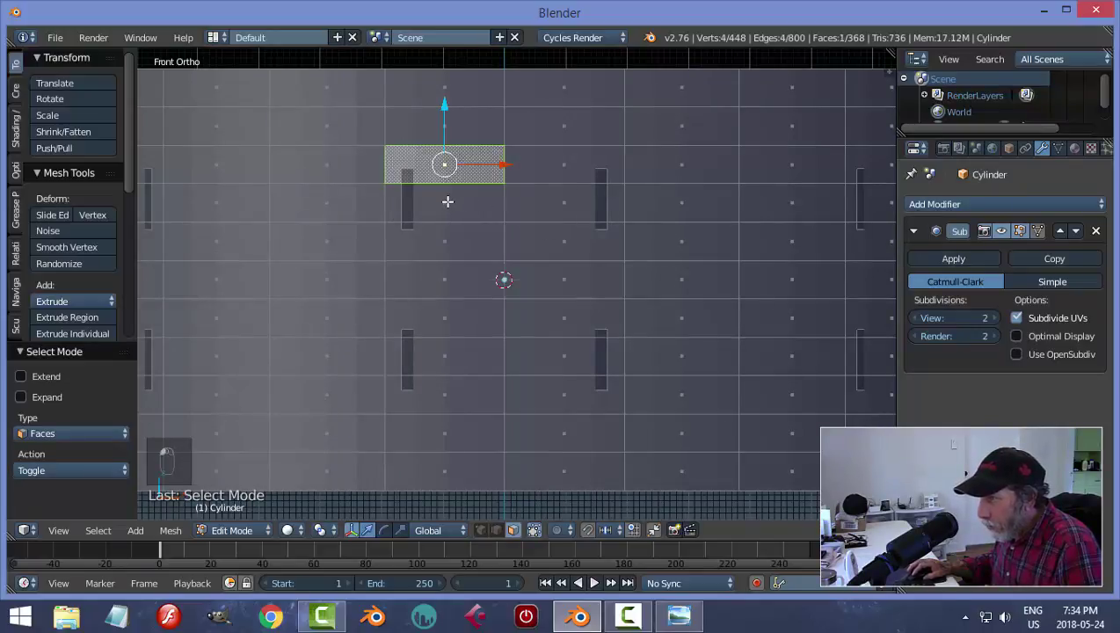
shift+right_click(448, 202)
shift+right_click(451, 233)
shift+right_click(555, 232)
shift+right_click(560, 201)
shift+right_click(576, 170)
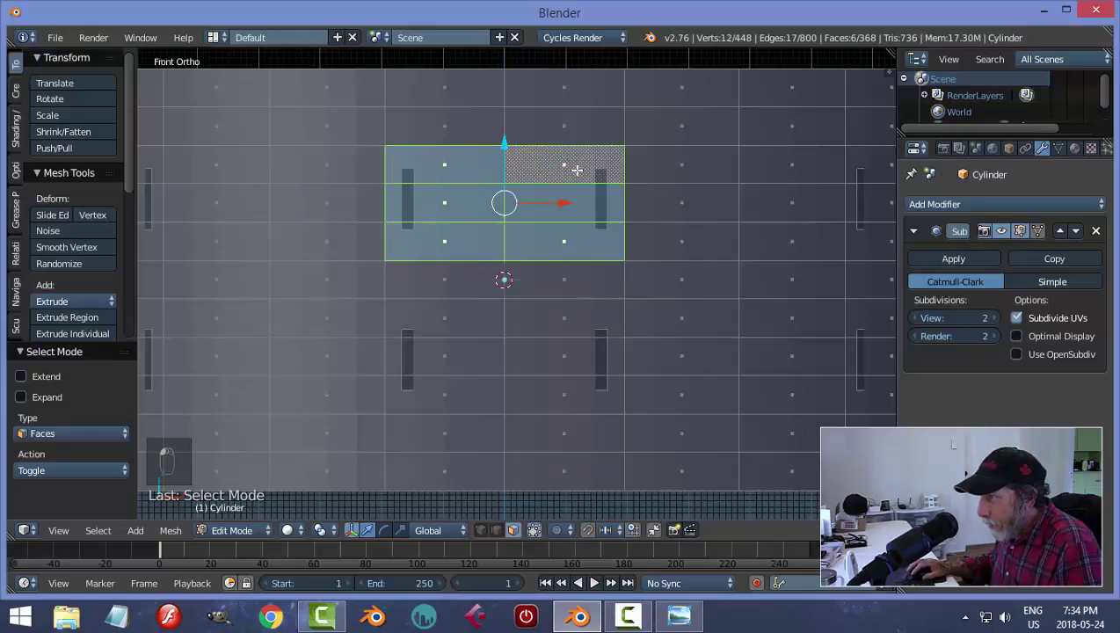
shift+right_click(441, 312)
shift+right_click(445, 357)
shift+right_click(447, 393)
shift+right_click(539, 391)
shift+right_click(535, 344)
shift+right_click(626, 312)
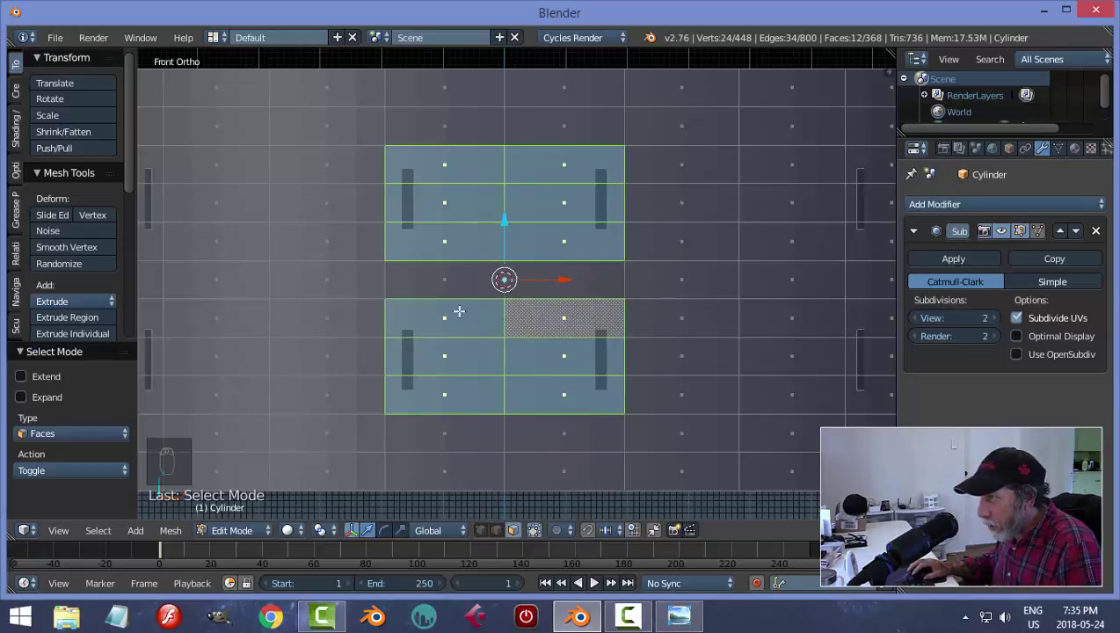
key(x)
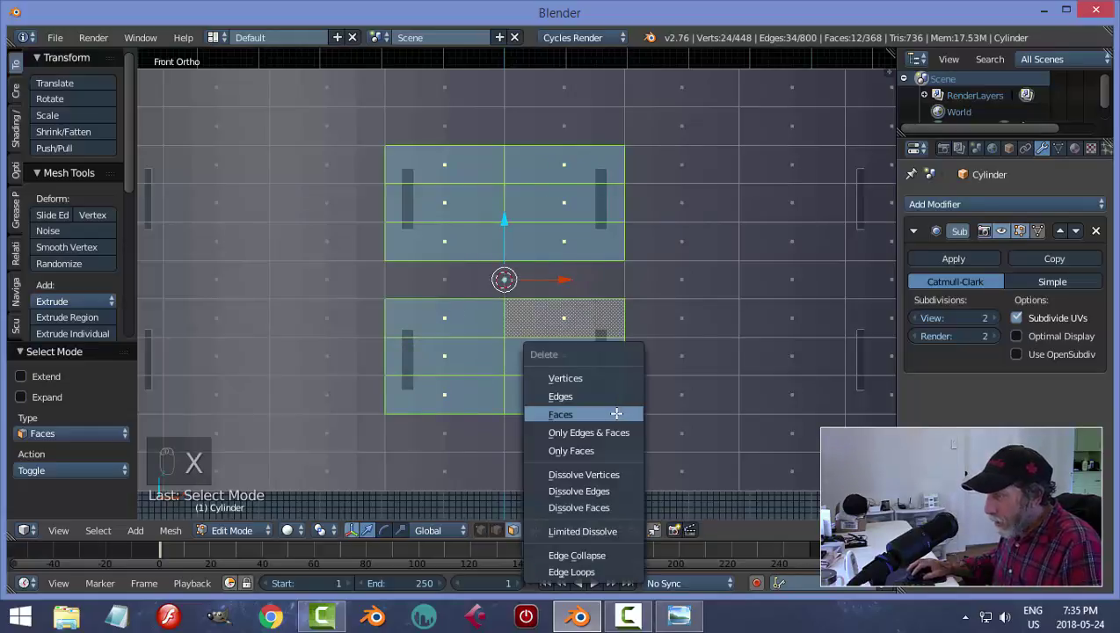
click(616, 413)
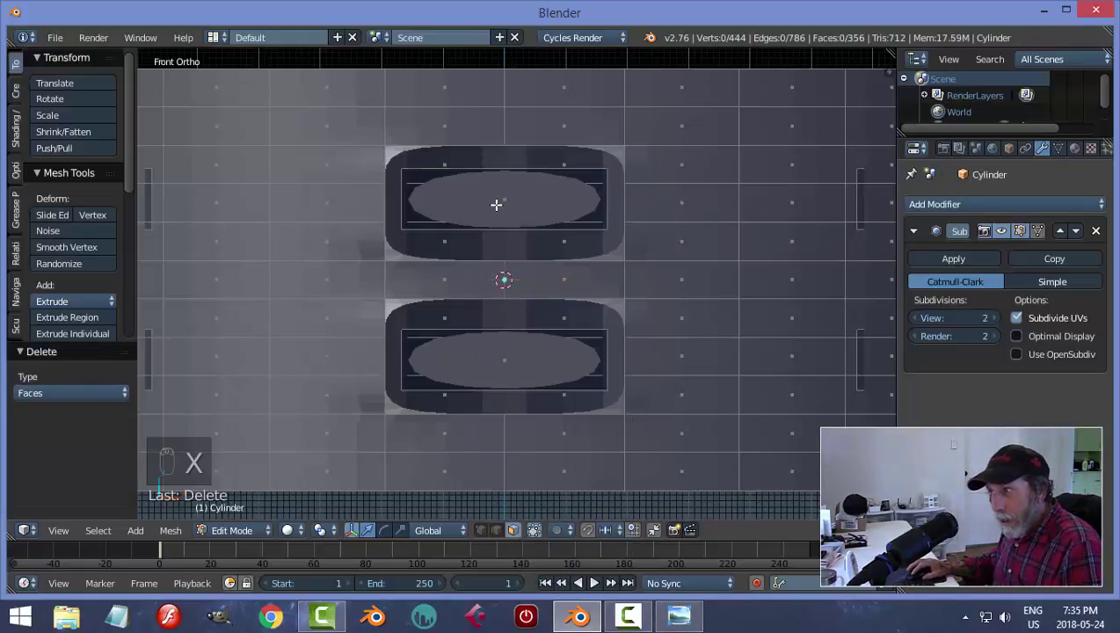
- Delete the two rectangular plane faces left inside the front openings
right_click(496, 204)
shift+right_click(510, 358)
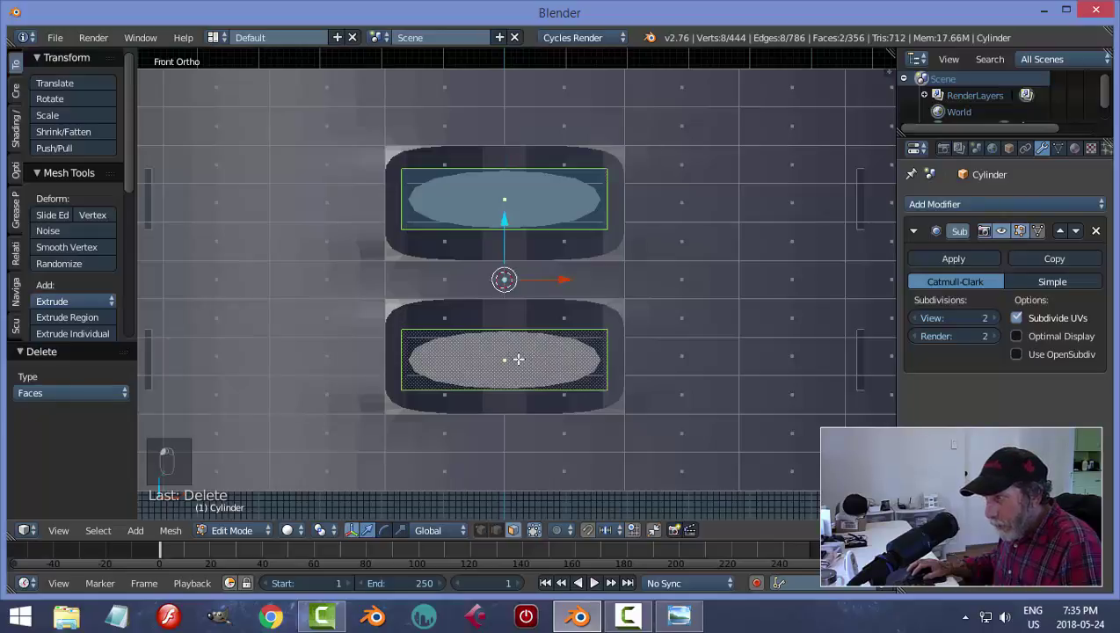
key(x)
click(638, 360)
- Delete the two six-face blocks of ring faces around the second pair of planes, beside the front openings
scroll(654, 363, down, 3)
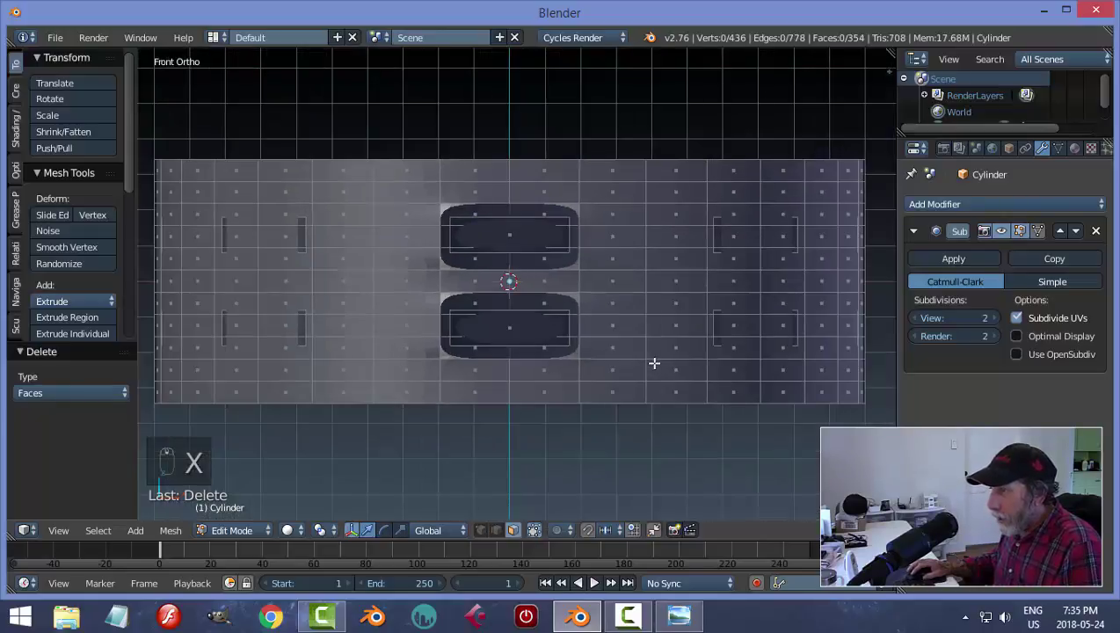
middle_drag(680, 352, 515, 312)
click(491, 258)
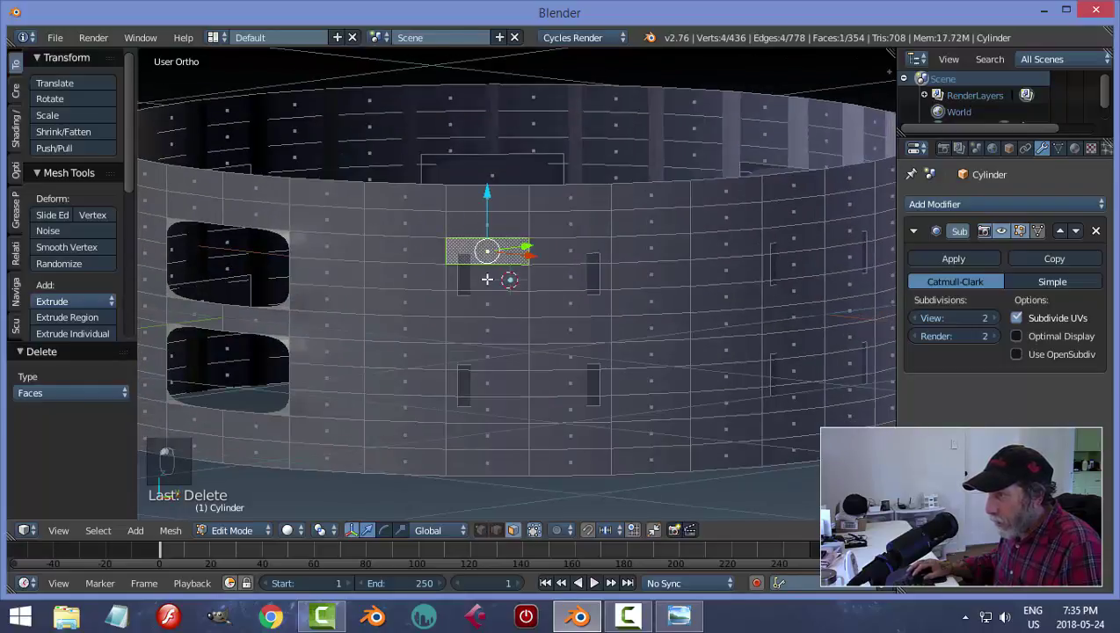
shift+click(488, 278)
shift+click(492, 302)
shift+click(551, 299)
shift+click(551, 278)
shift+click(572, 272)
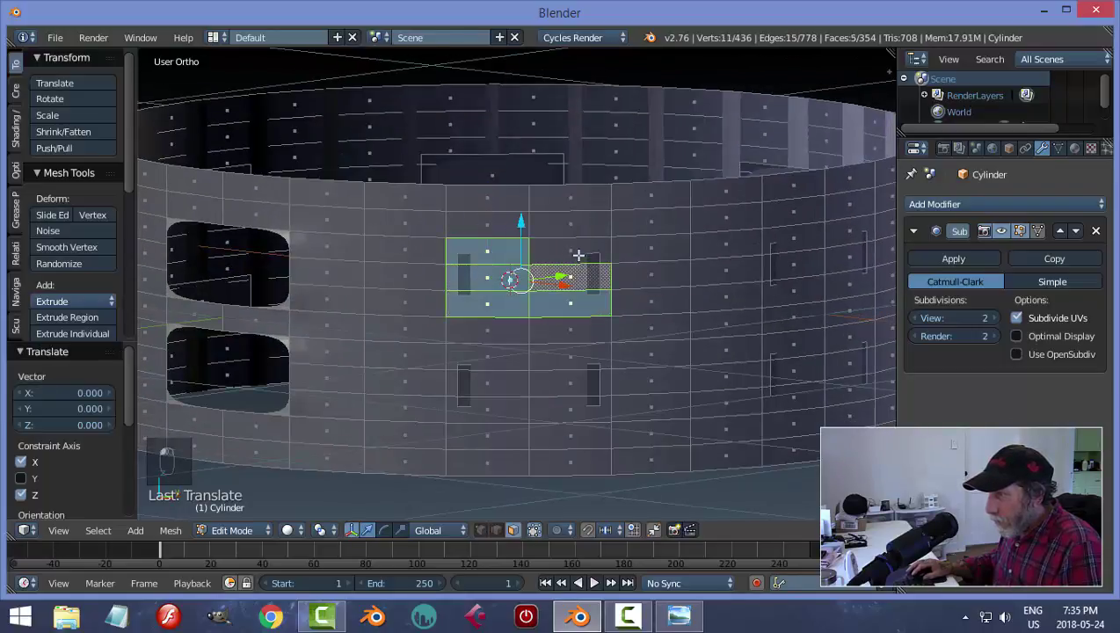
shift+click(577, 253)
key(c)
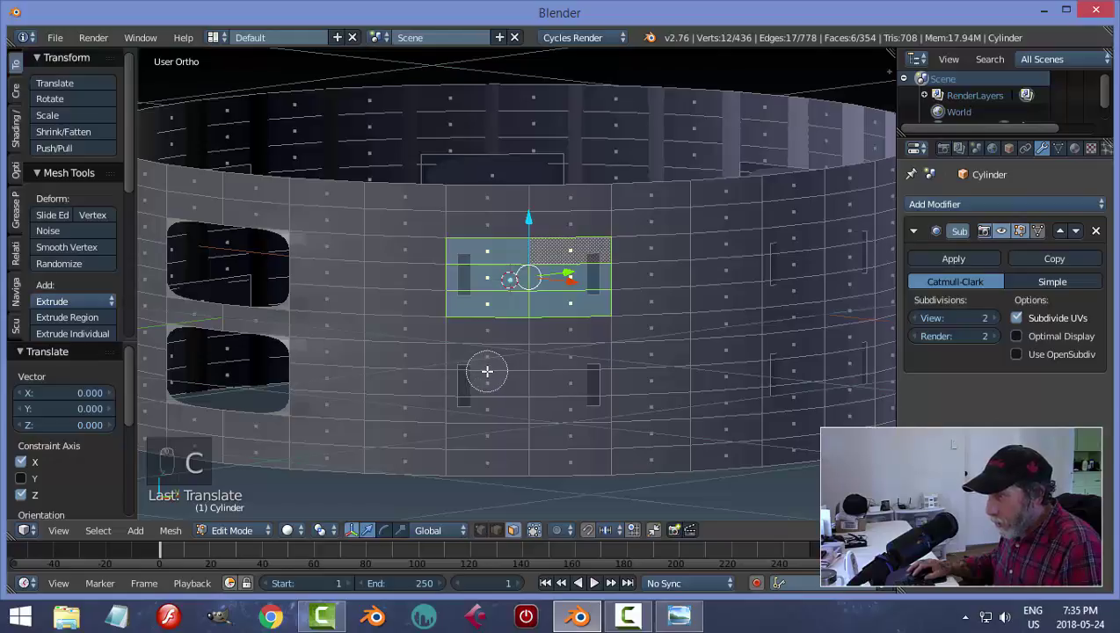
mouse_move(495, 377)
mouse_down()
mouse_move(492, 392)
mouse_move(554, 390)
mouse_up()
right_click(552, 378)
key(x)
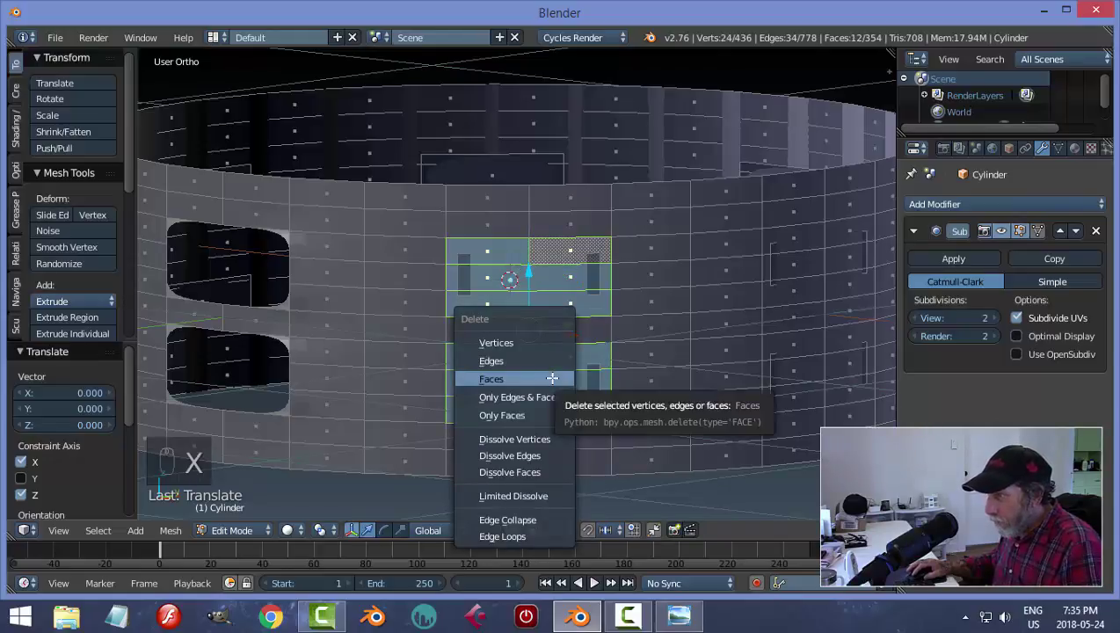
click(551, 378)
- Delete the two leftover plane faces inside the second pair of openings
right_click(543, 280)
shift+right_click(545, 378)
key(x)
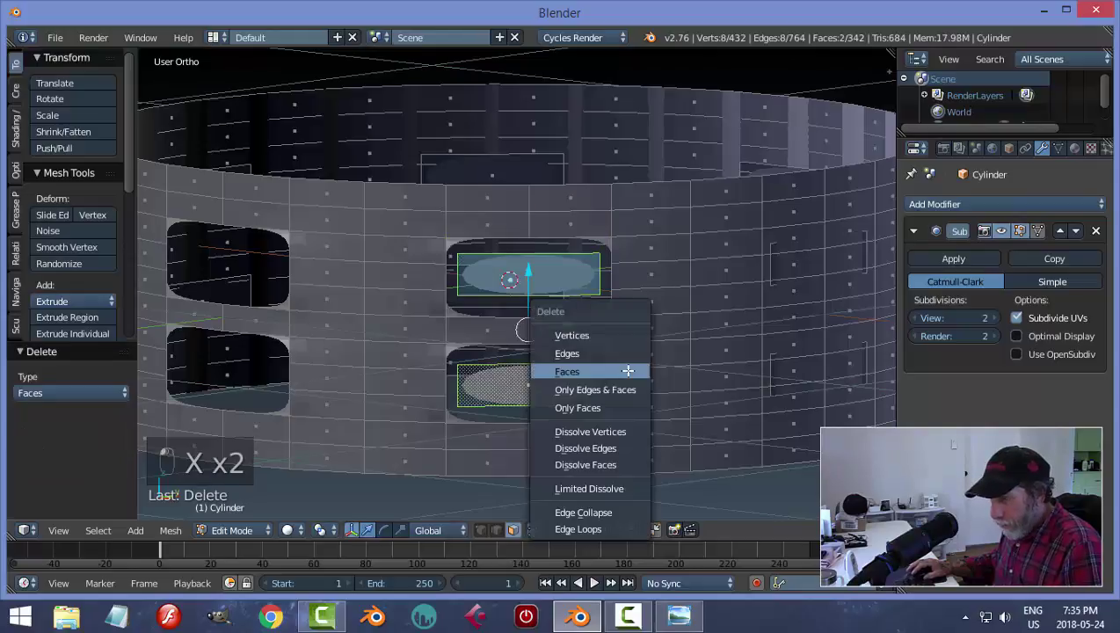
click(628, 370)
- Circle-select the two six-face blocks of ring faces around the third pair of planes and delete those faces
middle_drag(774, 365, 715, 338)
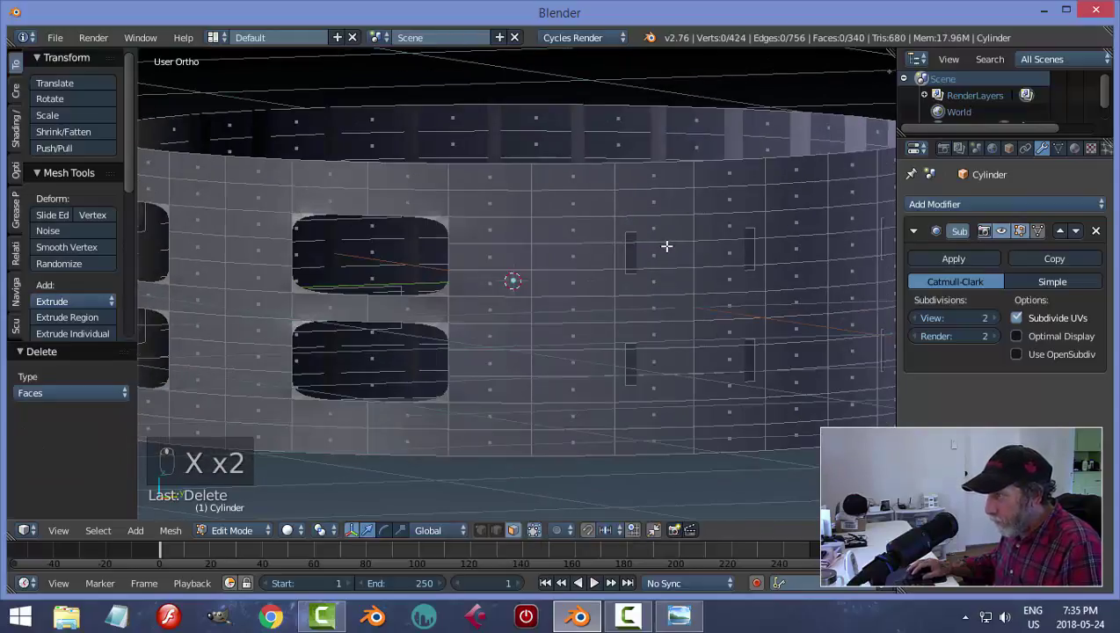
key(c)
mouse_move(668, 246)
mouse_down()
mouse_move(664, 263)
mouse_move(721, 255)
mouse_up()
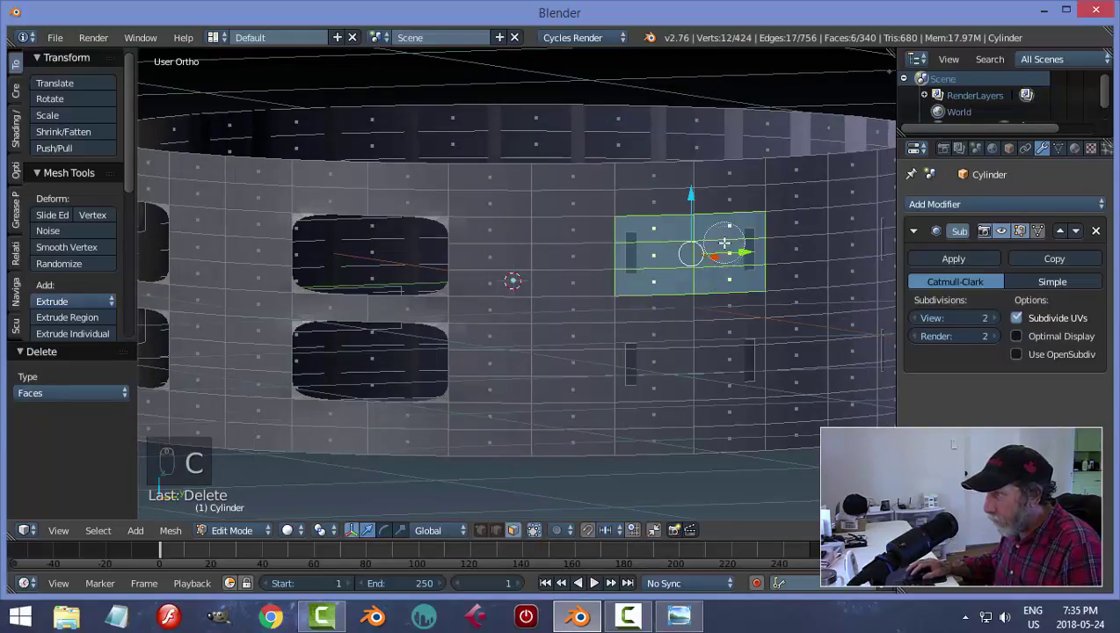
mouse_move(654, 347)
mouse_down()
mouse_move(670, 370)
mouse_move(723, 358)
mouse_up()
key(Escape)
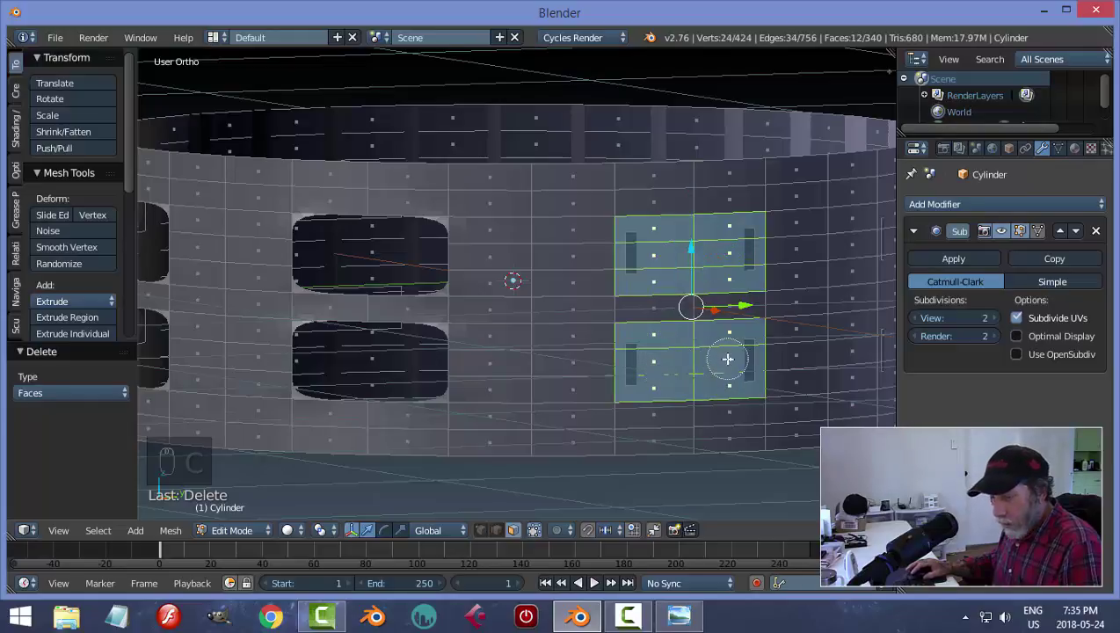
key(x)
click(726, 358)
- Delete the upper and lower plane faces remaining inside the third pair of openings
right_click(697, 308)
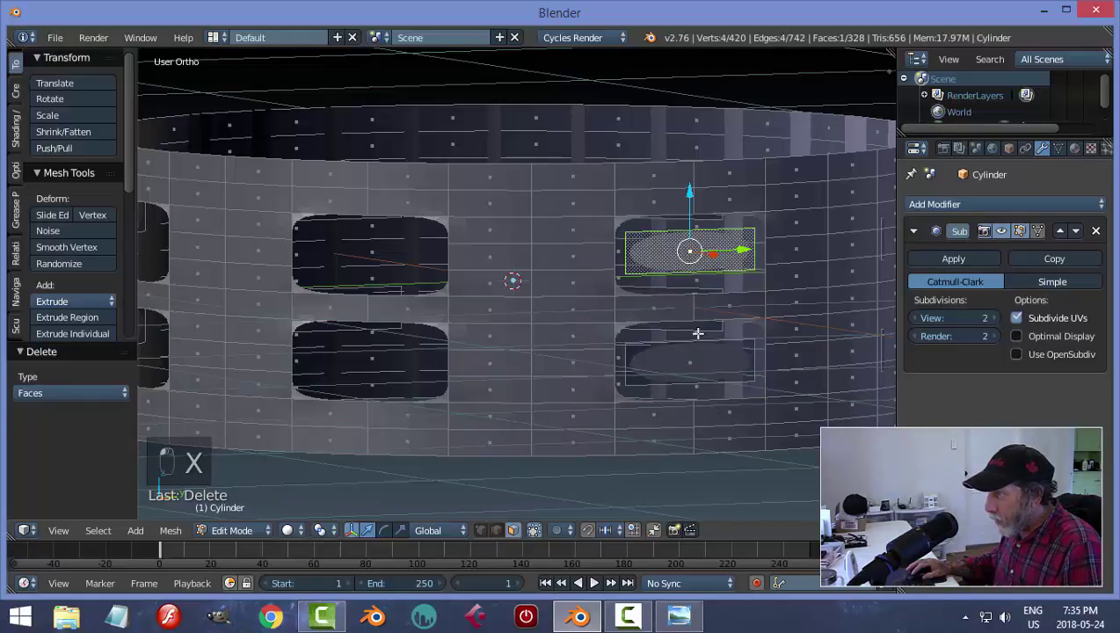
shift+right_click(701, 355)
key(x)
click(703, 357)
- Cut the fourth pair of openings by deleting the two six-face ring blocks around the planes and the plane faces inside
scroll(714, 353, down, 5)
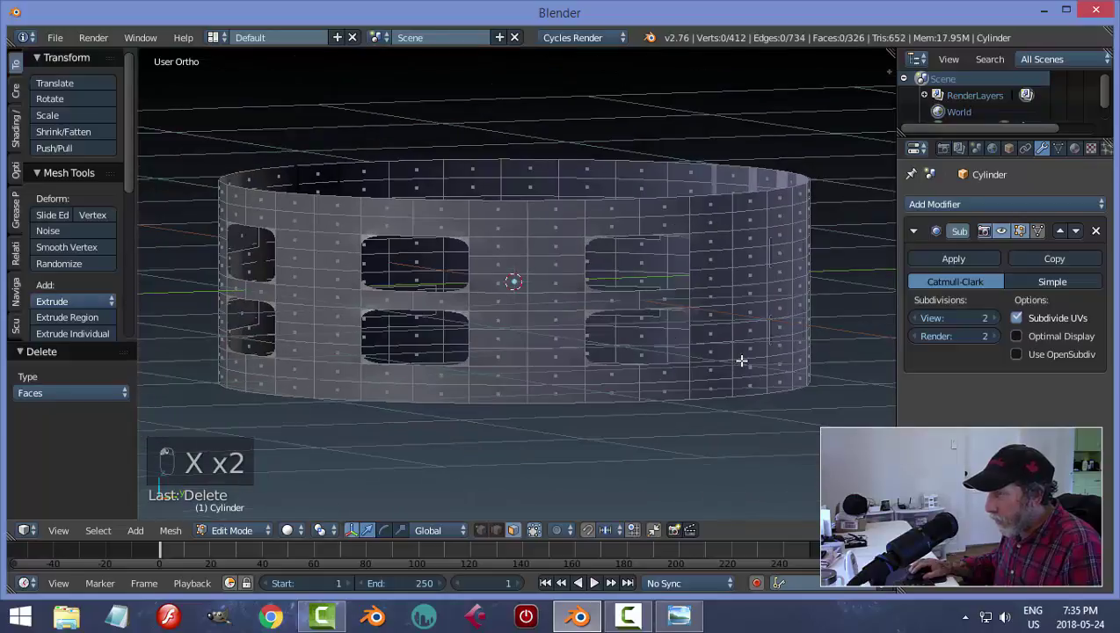
middle_drag(713, 352, 583, 333)
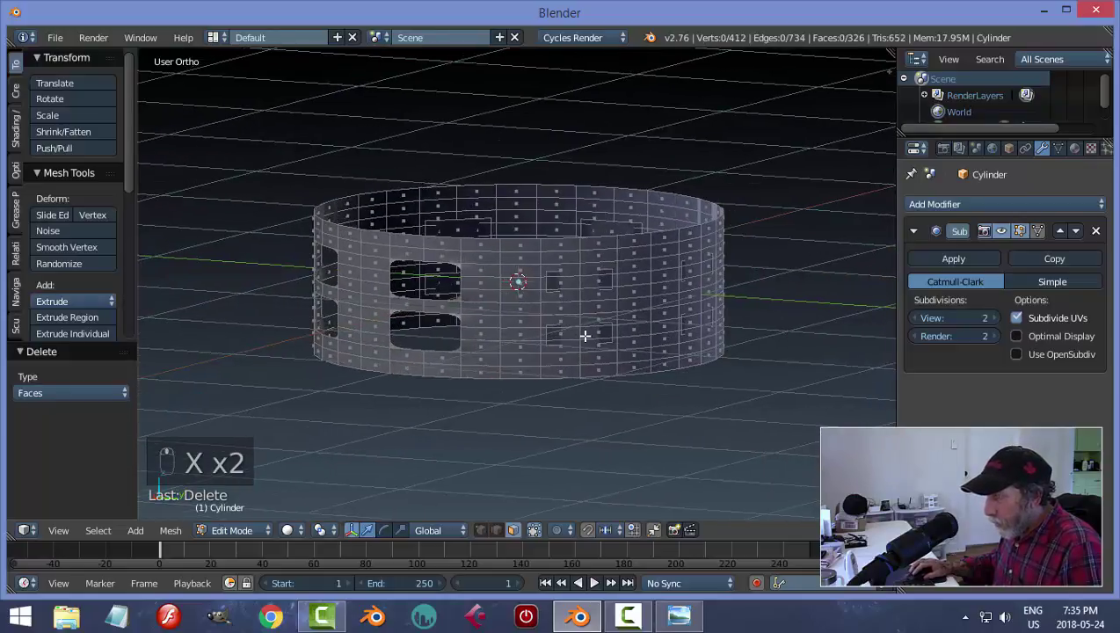
scroll(407, 302, up, 3)
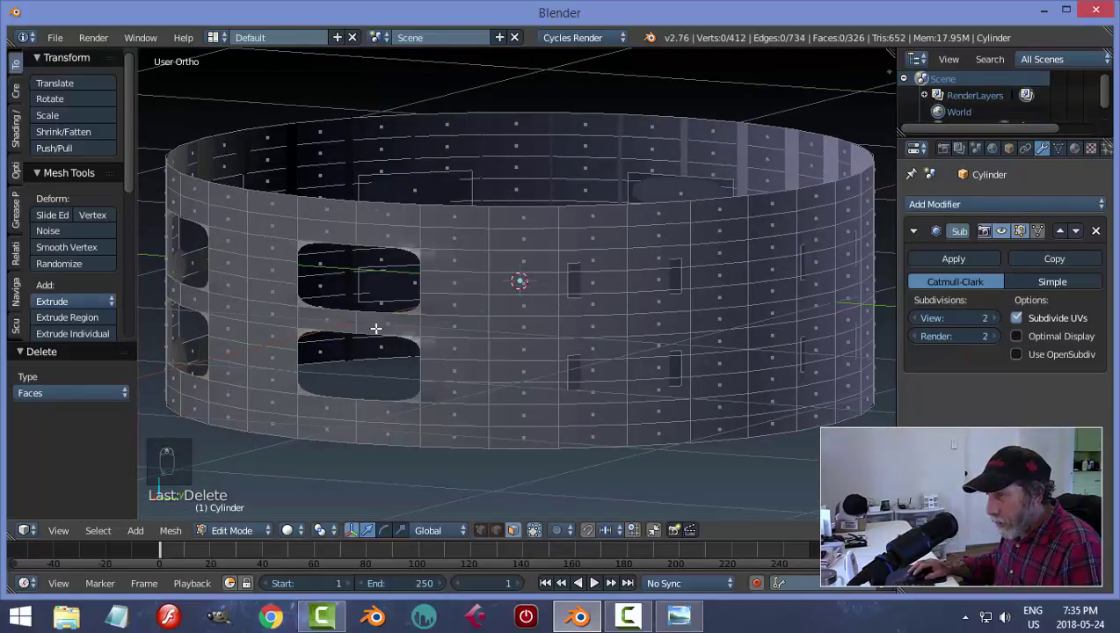
key(c)
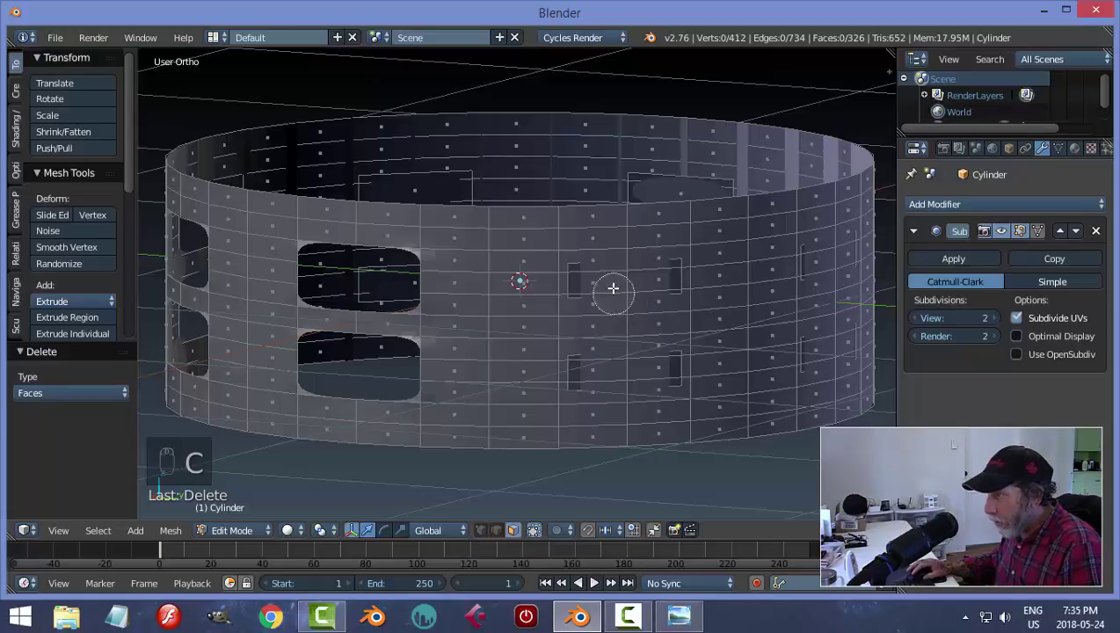
drag(592, 278, 655, 281)
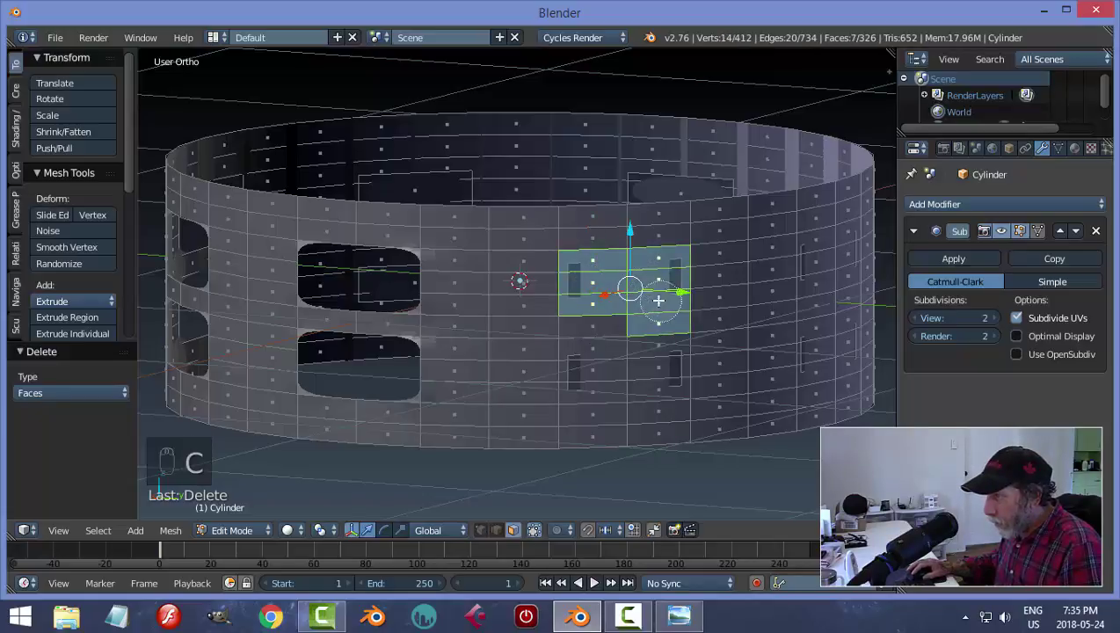
middle_drag(665, 320, 666, 363)
mouse_move(667, 362)
mouse_down()
mouse_move(667, 373)
mouse_move(608, 373)
mouse_up()
right_click(657, 375)
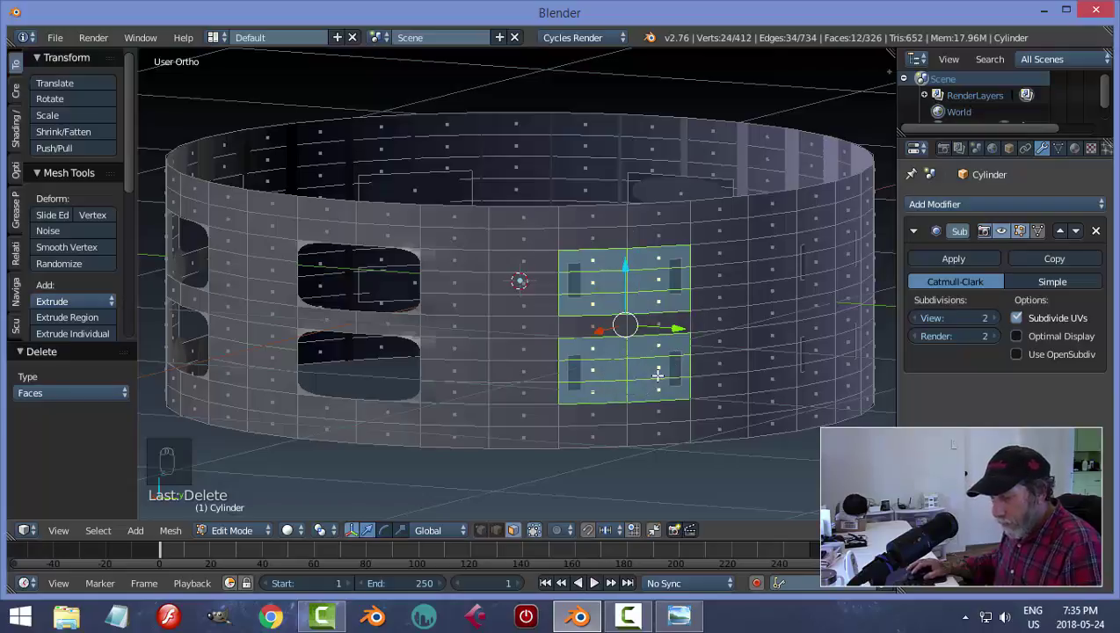
key(x)
click(657, 375)
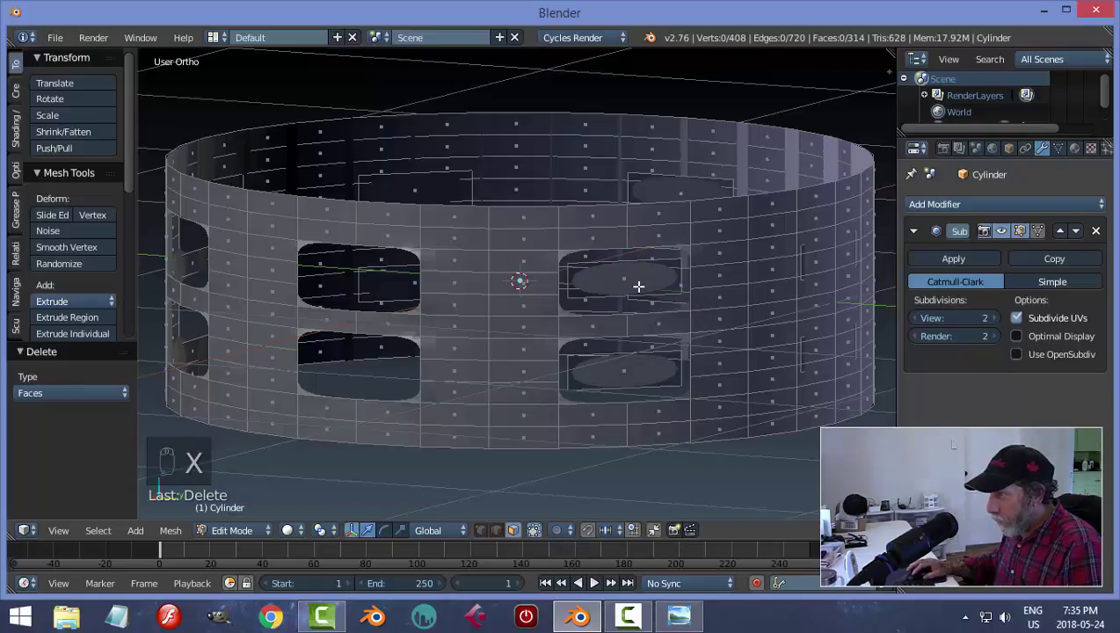
key(x)
click(688, 366)
- Circle-select the two six-face blocks of ring faces around the fifth pair of planes and delete those faces
middle_drag(796, 372, 697, 362)
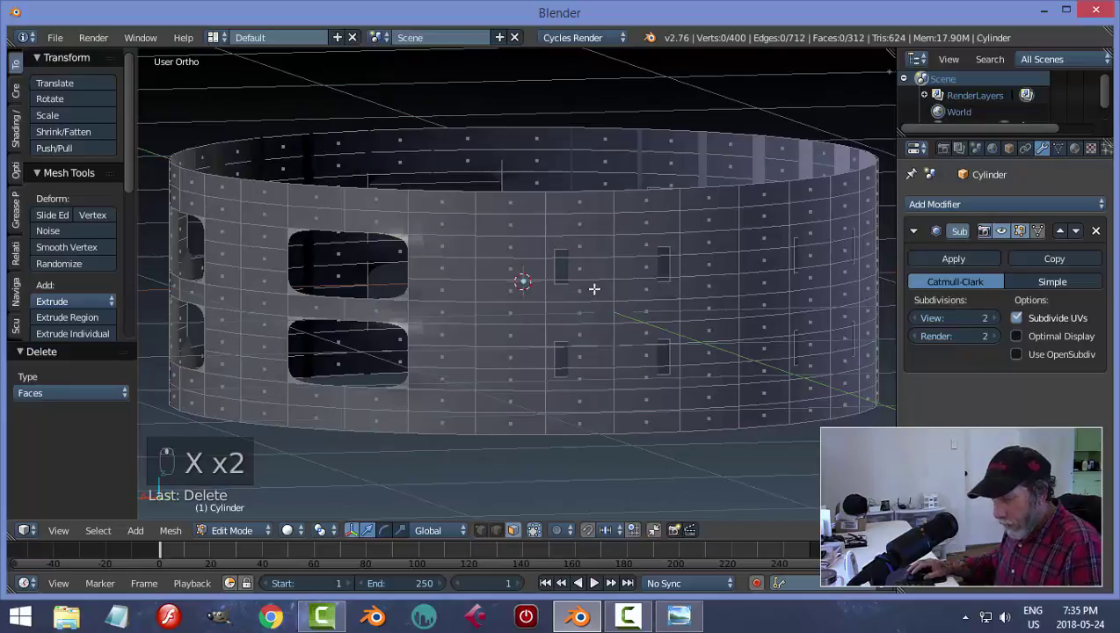
key(c)
mouse_move(590, 280)
mouse_down()
mouse_move(580, 267)
mouse_move(642, 270)
mouse_up()
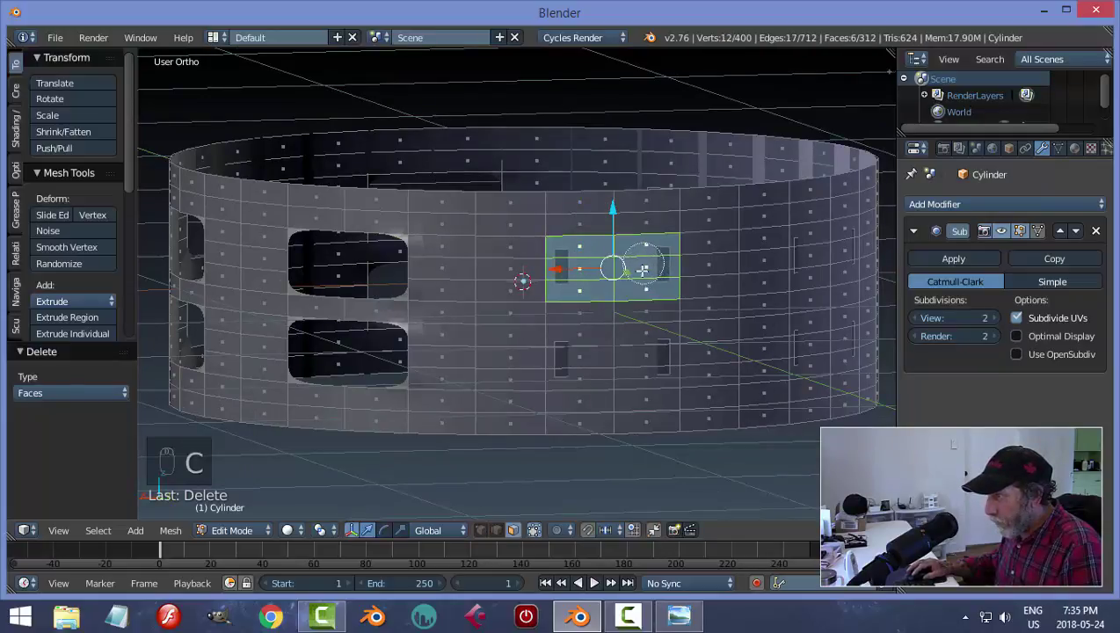
mouse_move(649, 343)
mouse_down()
mouse_move(649, 358)
mouse_move(603, 356)
mouse_move(674, 352)
mouse_up()
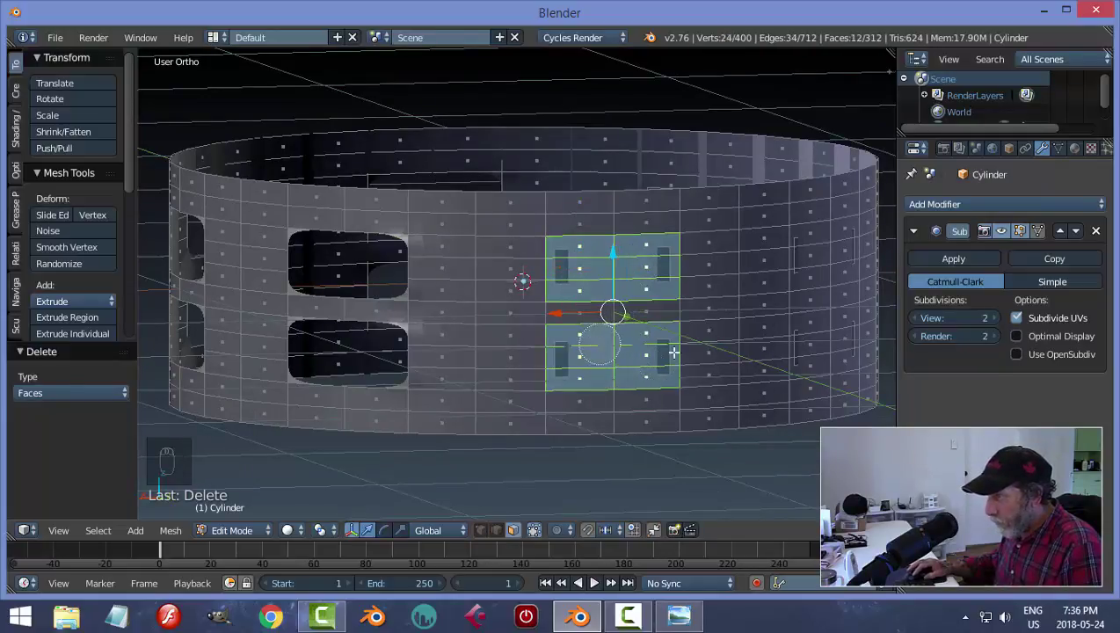
right_click(674, 352)
key(x)
click(675, 352)
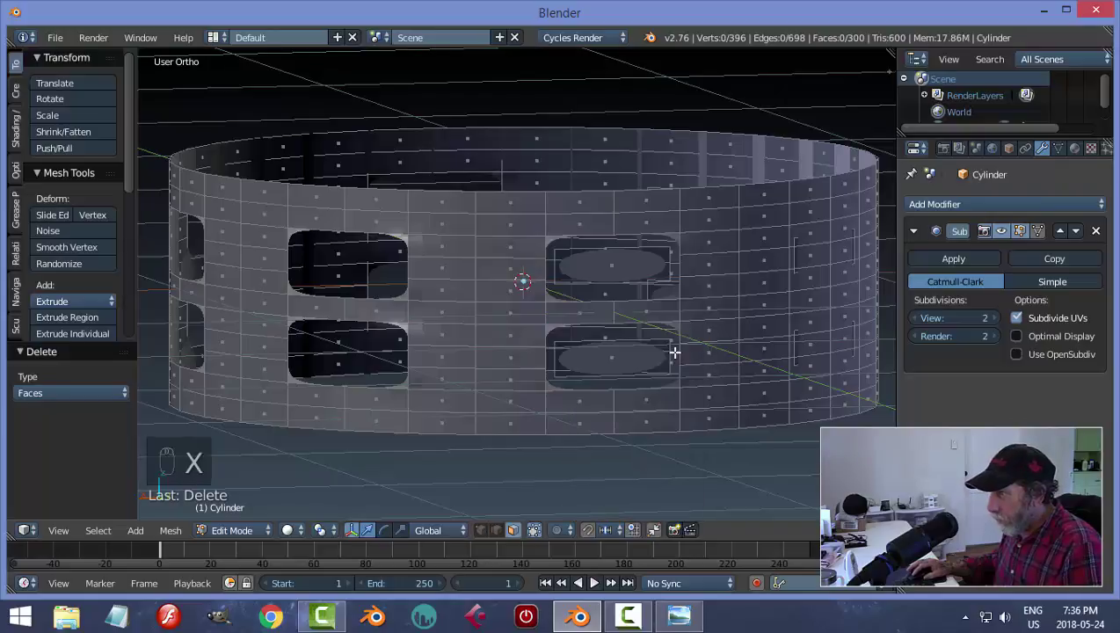
- Delete the upper and lower plane faces remaining inside the fifth pair of openings
right_click(631, 259)
shift+right_click(625, 360)
key(x)
click(695, 358)
- Circle-select the two six-face blocks of ring faces around the sixth pair of planes and delete those faces
middle_drag(770, 358, 647, 295)
key(c)
drag(604, 252, 673, 257)
drag(599, 337, 679, 345)
right_click(681, 348)
key(x)
click(678, 347)
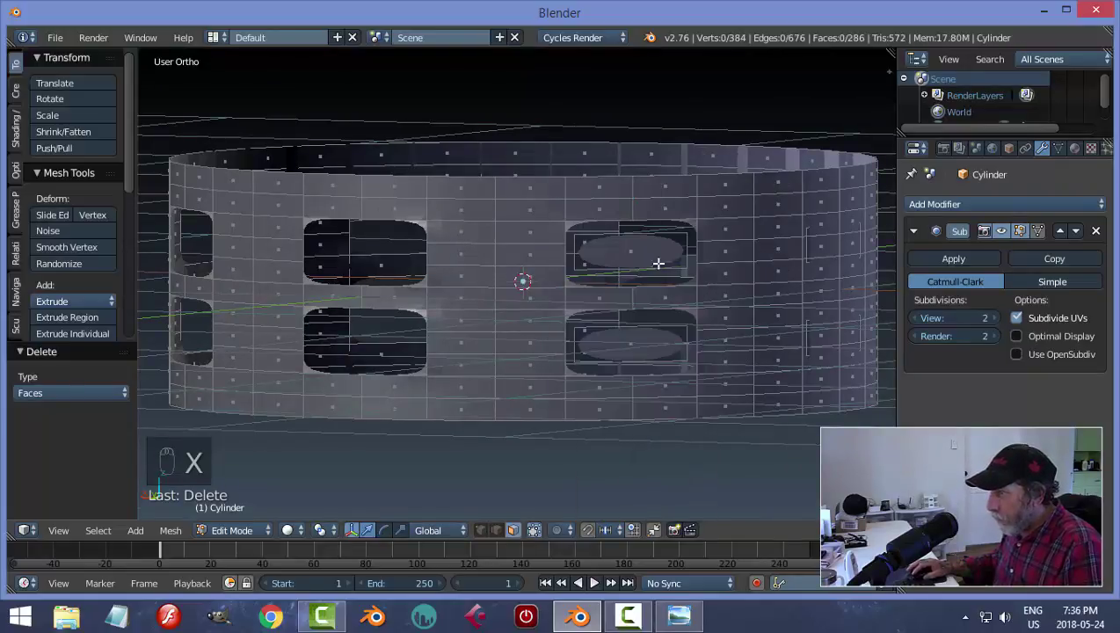
- Delete the two leftover plane faces inside the sixth pair of openings
right_click(657, 260)
shift+right_click(657, 352)
key(x)
click(726, 349)
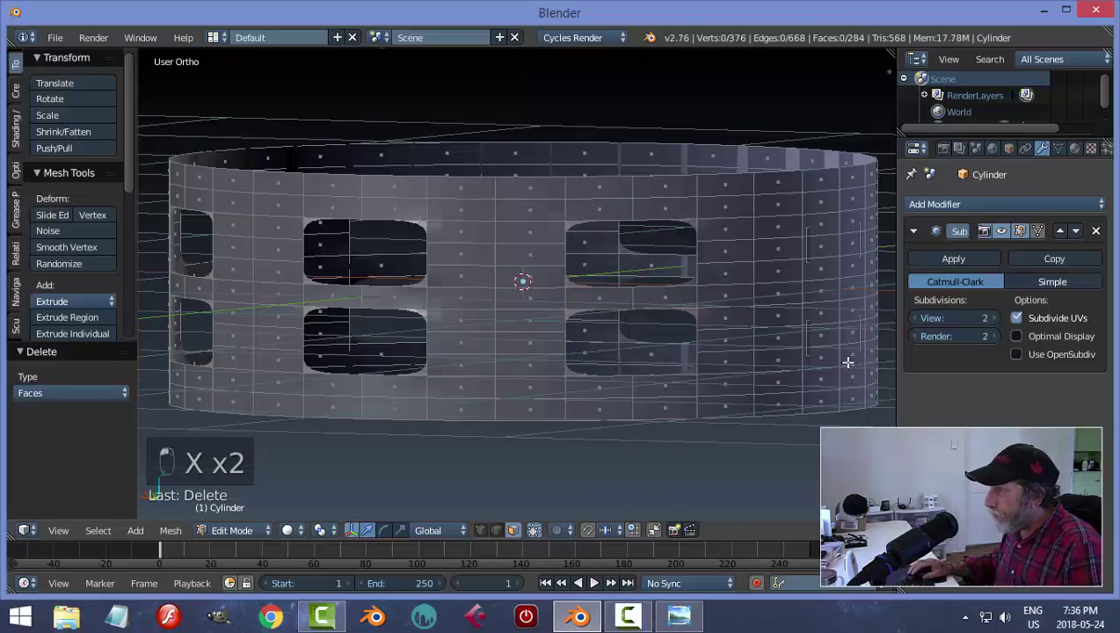
- Circle-select the upper and lower six-face blocks of ring faces around the seventh pair of planes and delete the faces
middle_drag(726, 349, 738, 352)
key(c)
mouse_move(595, 275)
mouse_down()
mouse_move(590, 260)
mouse_move(612, 263)
mouse_move(587, 325)
mouse_up()
middle_drag(586, 324, 625, 325)
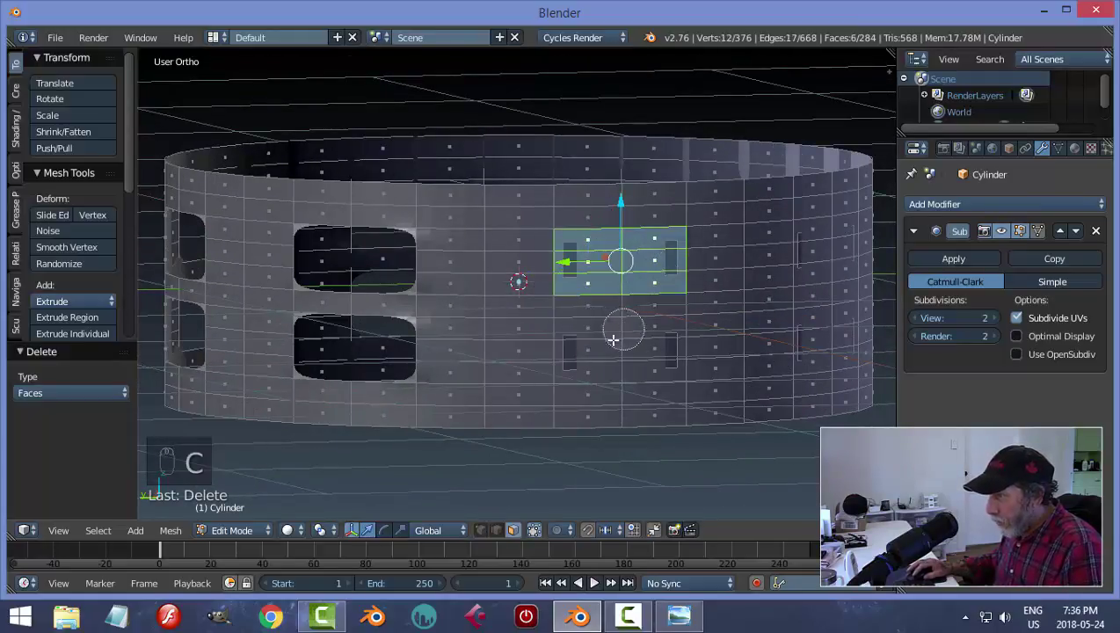
drag(600, 345, 620, 354)
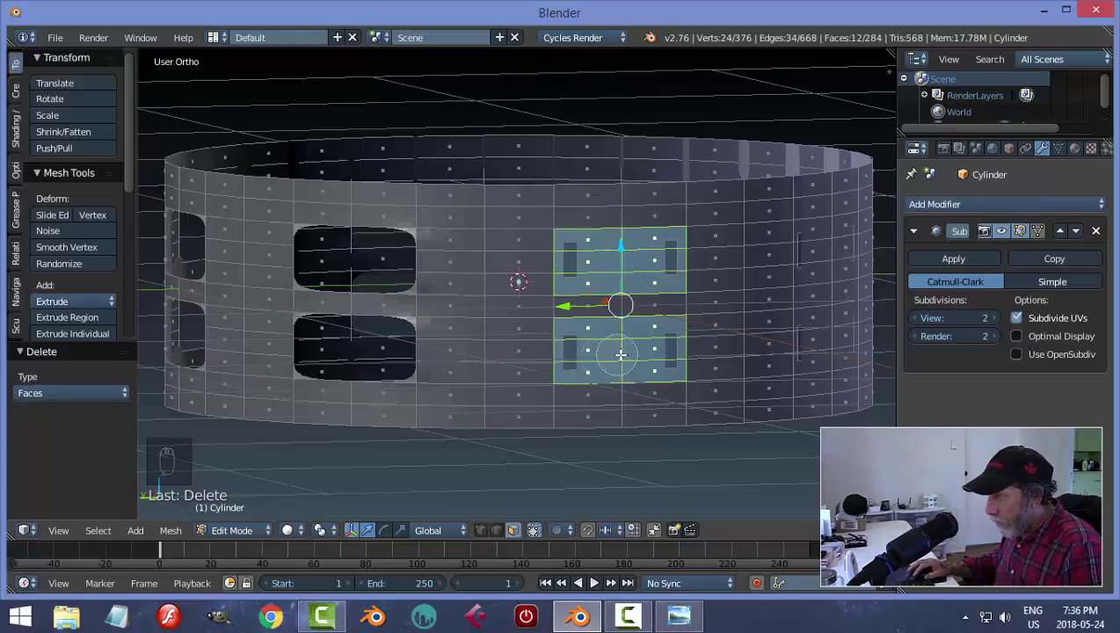
key(x)
click(669, 341)
- Delete the upper and lower plane faces left inside the seventh pair of openings
right_click(624, 260)
shift+right_click(627, 334)
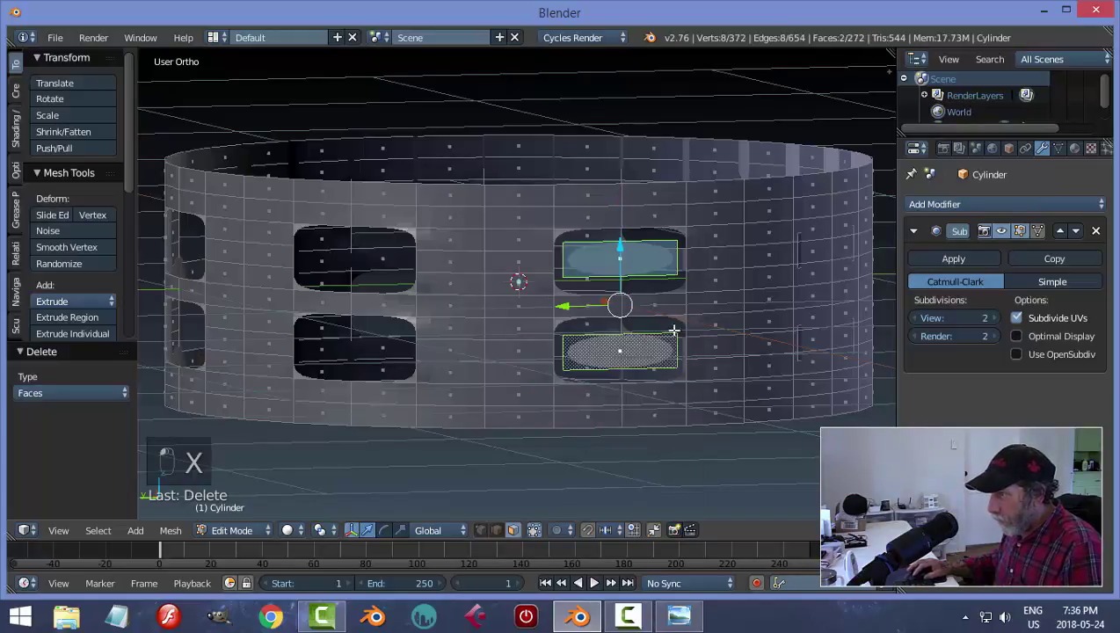
key(x)
click(703, 330)
- Delete the two six-face blocks of ring faces around the last remaining pair of planes
middle_drag(712, 327, 639, 331)
key(c)
drag(575, 255, 604, 257)
mouse_move(570, 335)
mouse_down()
mouse_move(571, 347)
mouse_move(676, 343)
mouse_up()
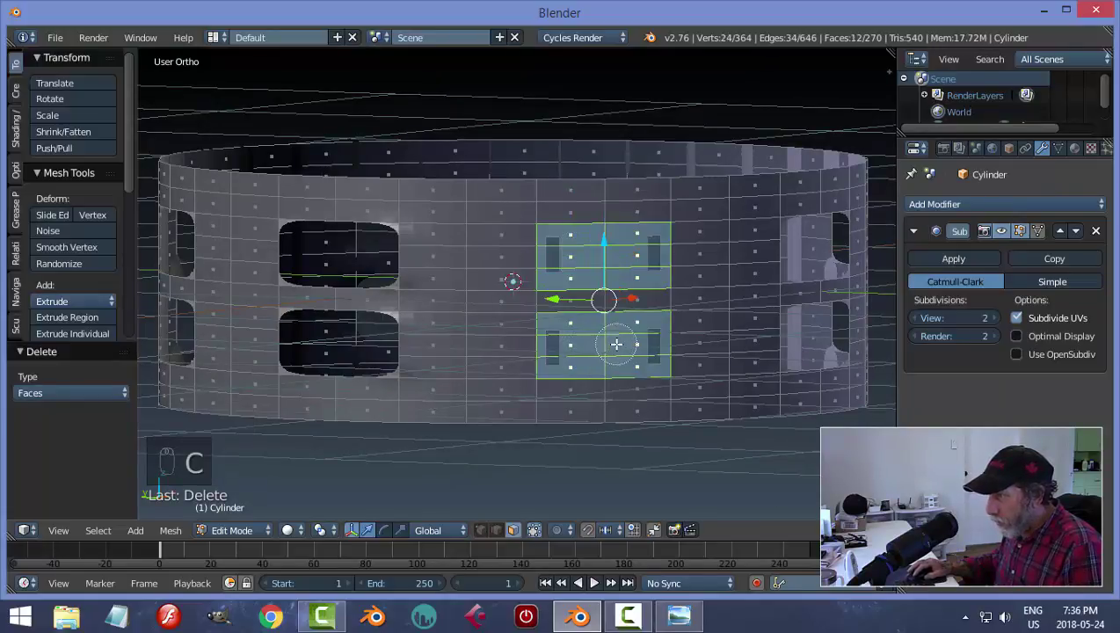
right_click(676, 344)
key(x)
click(676, 343)
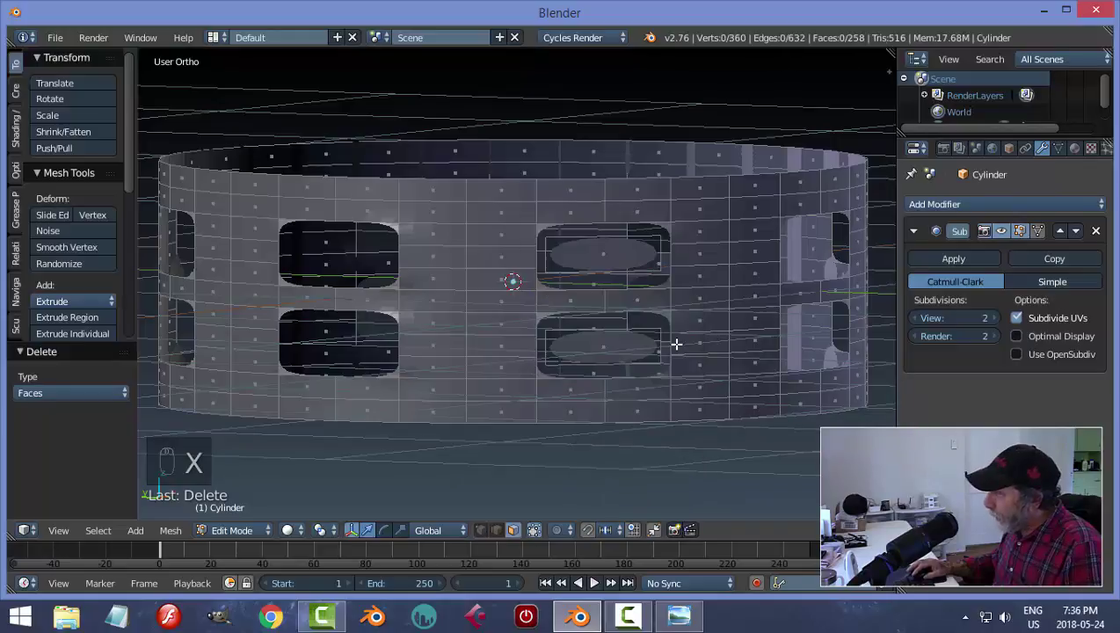
- Delete the two leftover plane faces inside the last pair of openings
right_click(602, 255)
shift+right_click(612, 348)
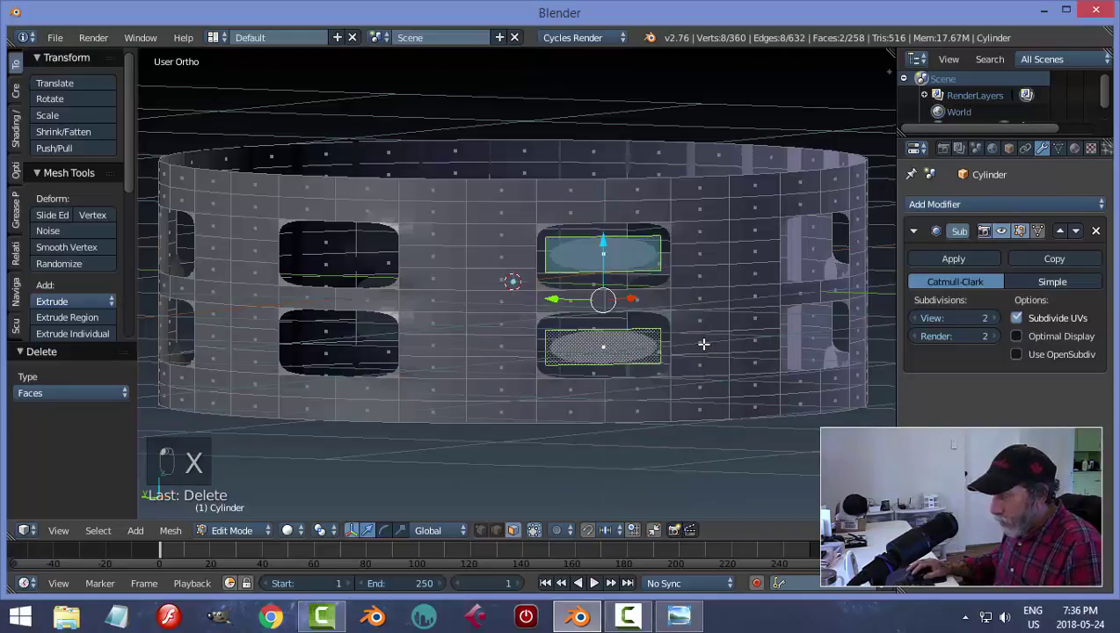
key(x)
click(643, 344)
- Return to Object Mode and flatten the ring by scaling it along the global Z axis to about 0.8
middle_drag(643, 344, 709, 392)
scroll(739, 379, down, 2)
key(Tab)
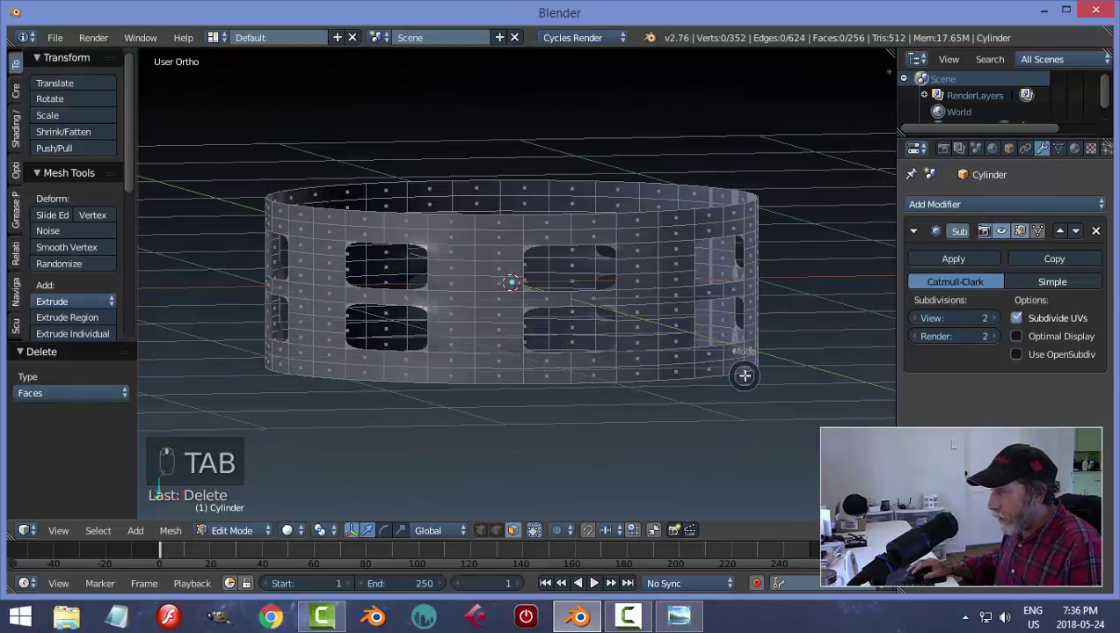
click(668, 402)
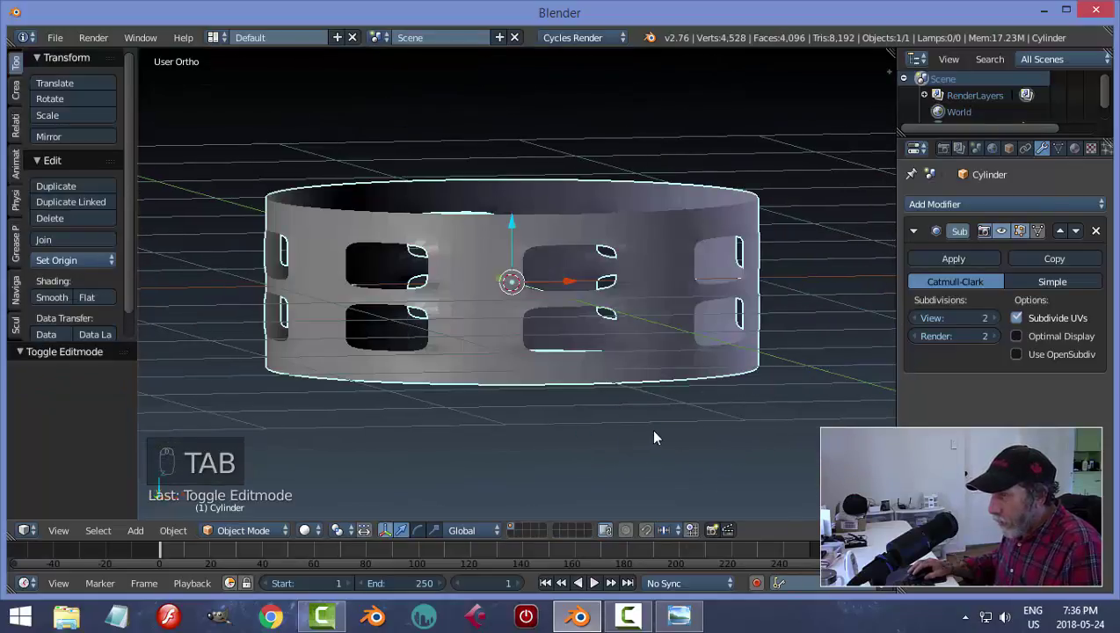
middle_drag(653, 432, 668, 437)
key(s)
key(z)
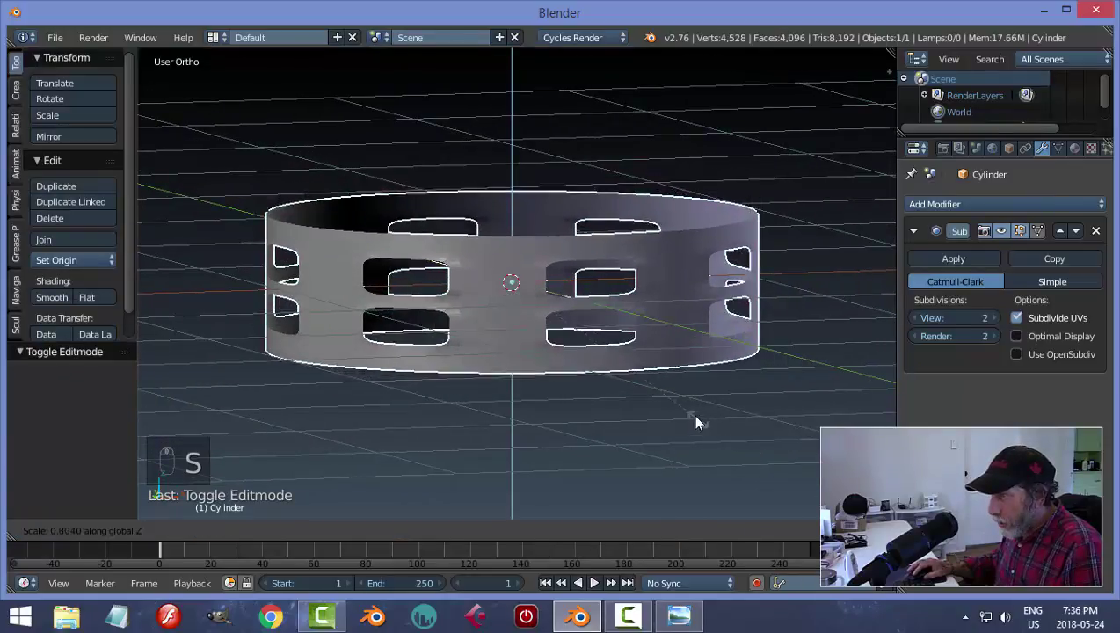
click(679, 402)
- Compare the ring with the Subdivision Surface preview off and on, and apply smooth shading to it
middle_drag(867, 354, 809, 334)
click(1002, 231)
click(1001, 230)
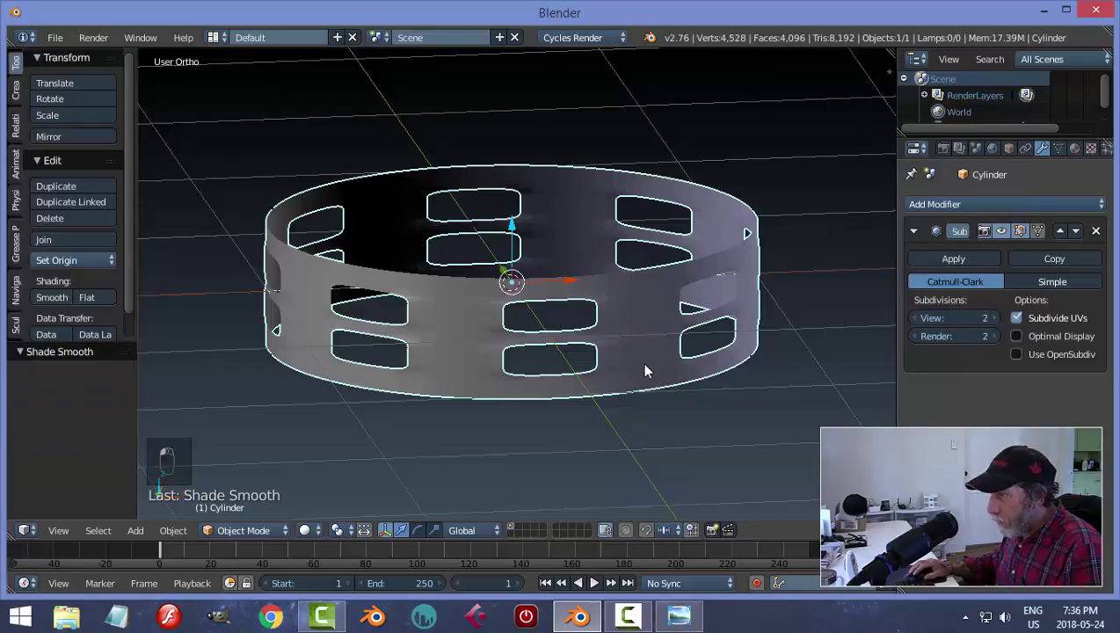
middle_drag(645, 370, 762, 365)
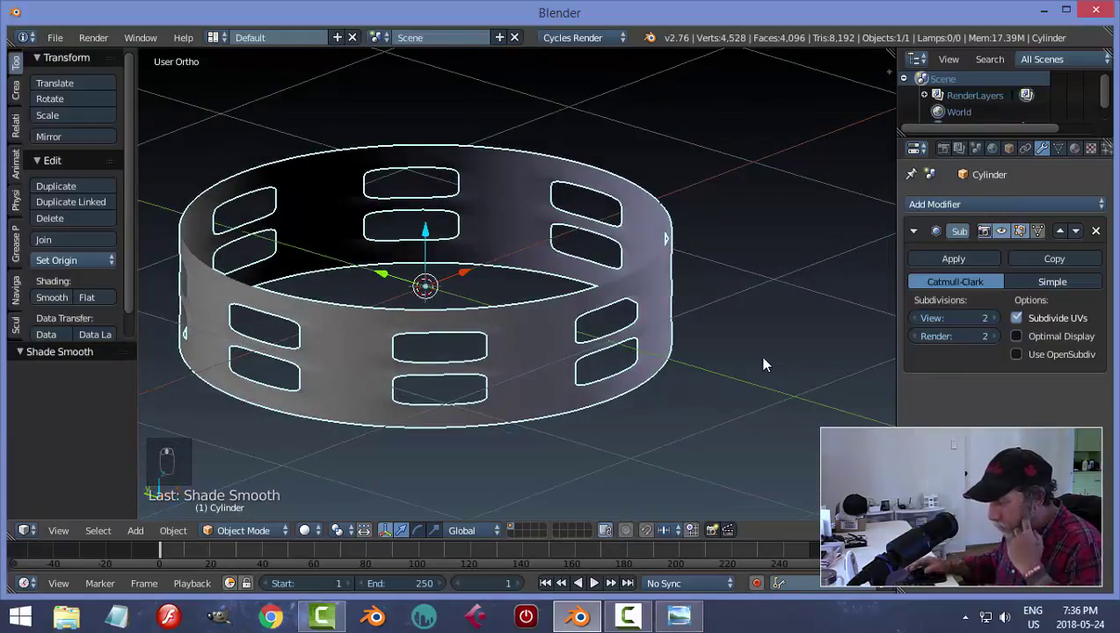
- Turn off the grid floor in the viewport display settings
key(n)
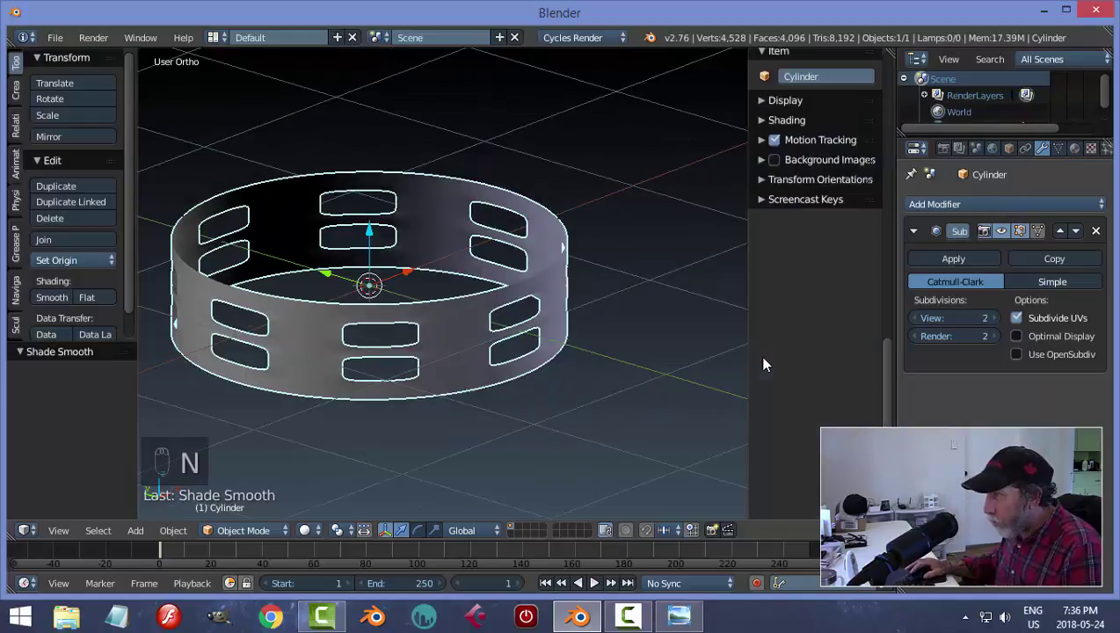
click(764, 103)
click(788, 221)
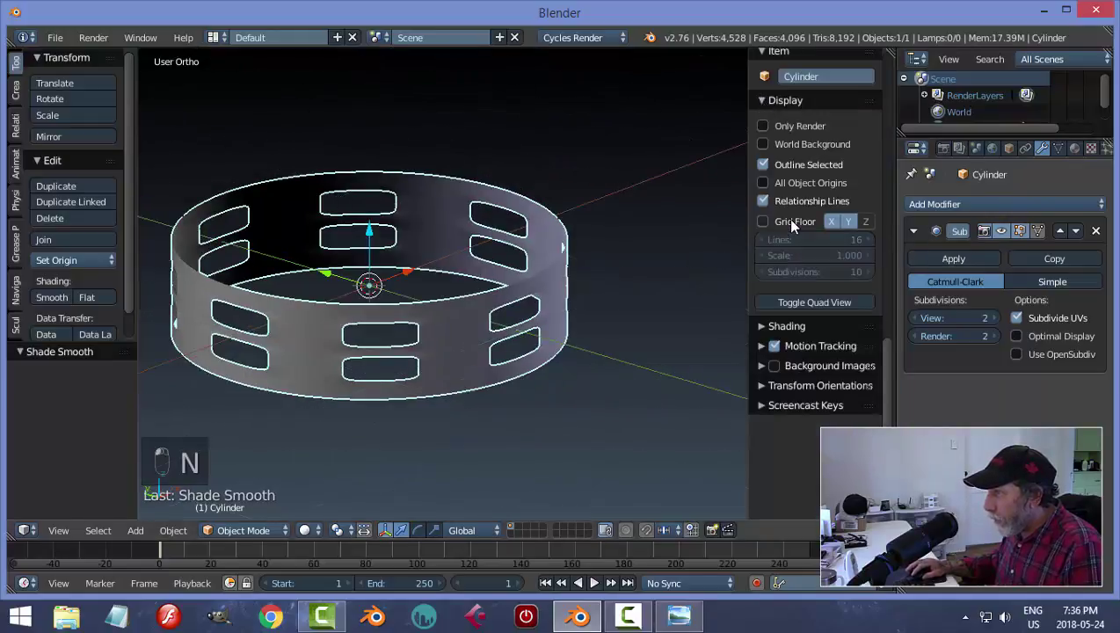
click(764, 101)
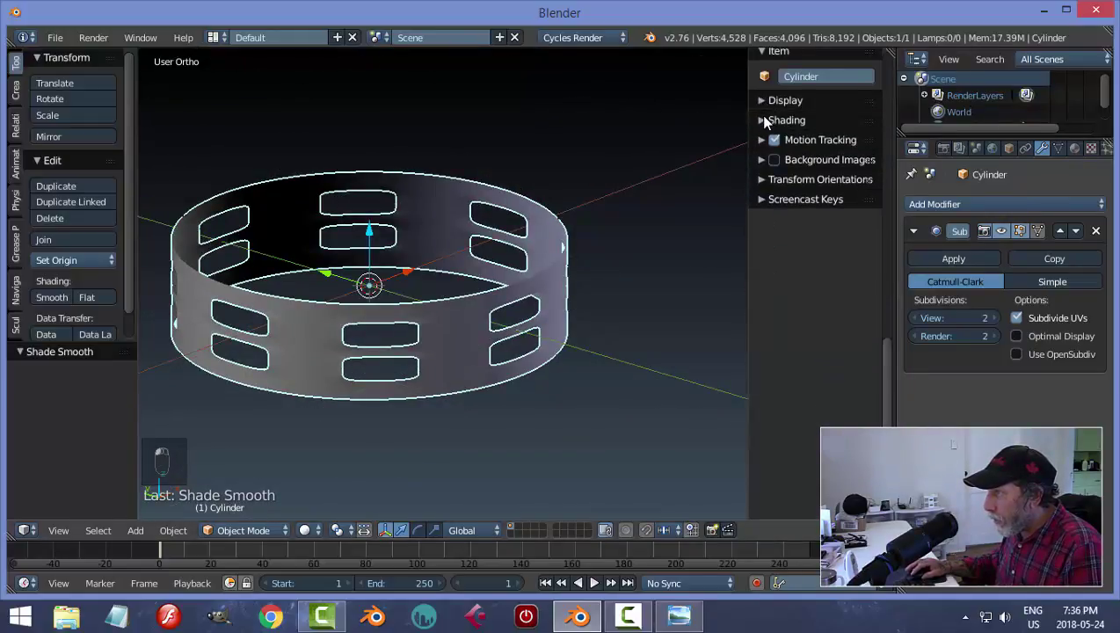
- Enable Matcap viewport shading with the red matcap and turn on Ambient Occlusion
click(759, 117)
click(791, 164)
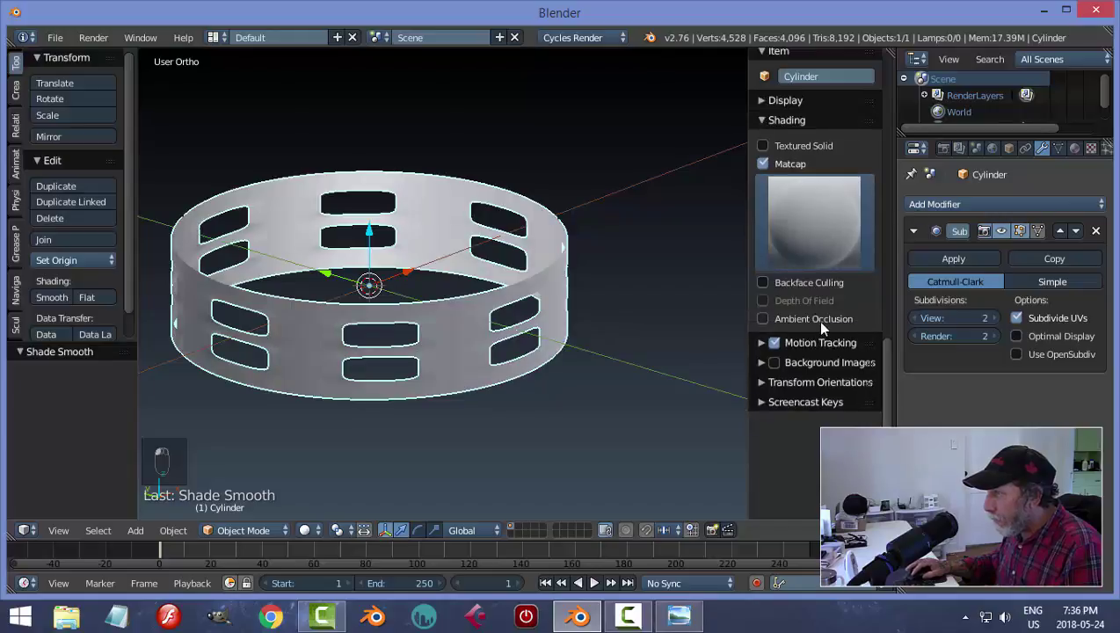
click(813, 229)
click(661, 478)
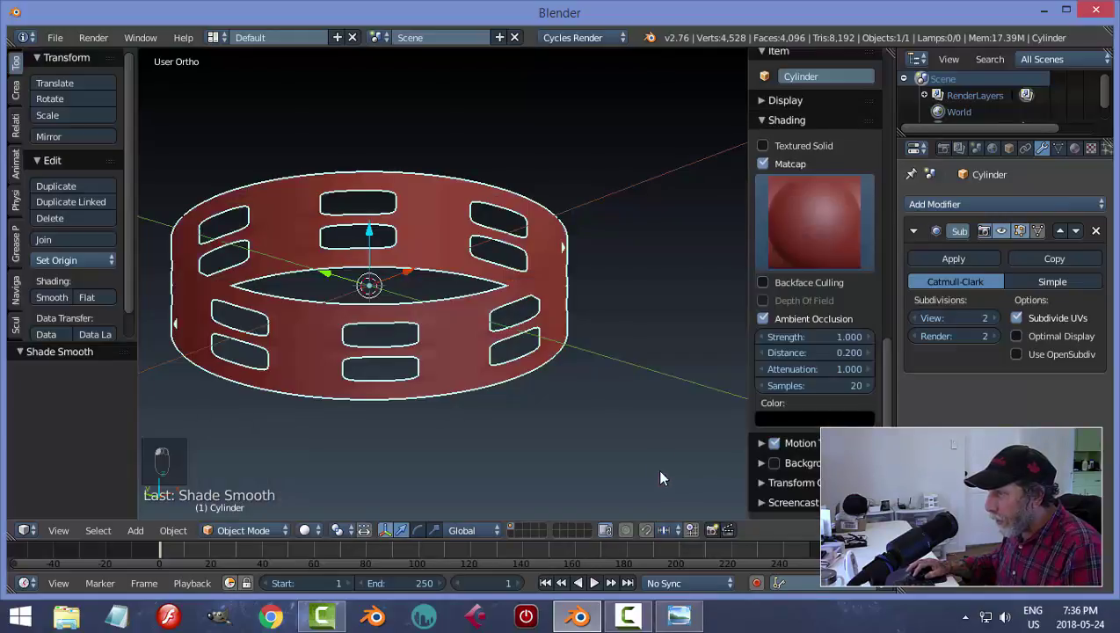
key(n)
- Add a Solidify modifier to the ring and move it above the Subdivision Surface modifier in the stack
middle_drag(659, 329, 712, 332)
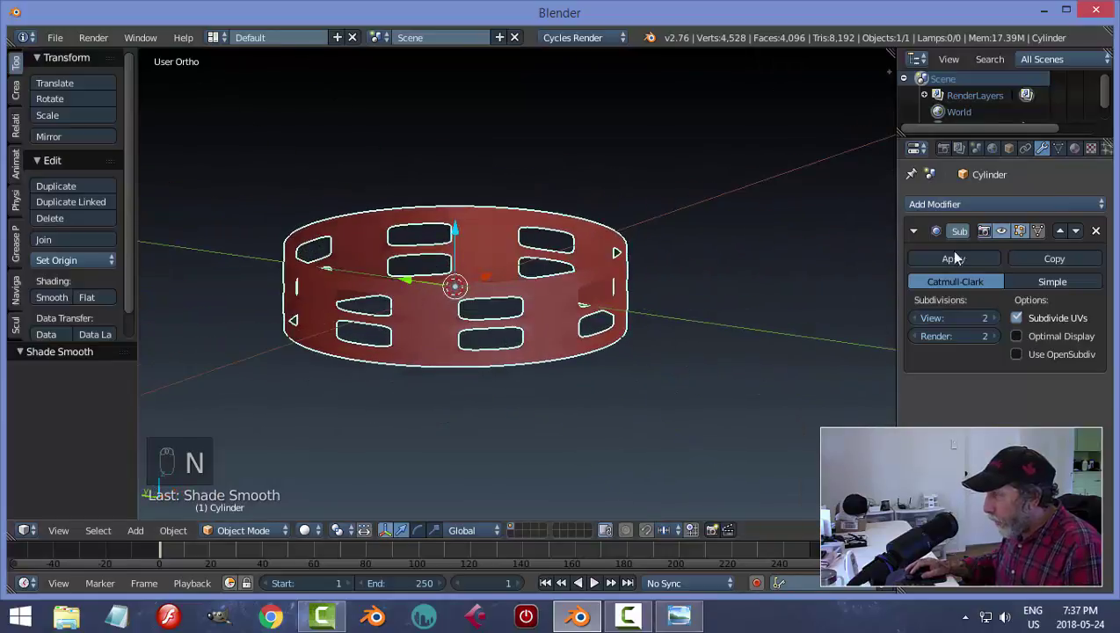
click(914, 230)
click(925, 203)
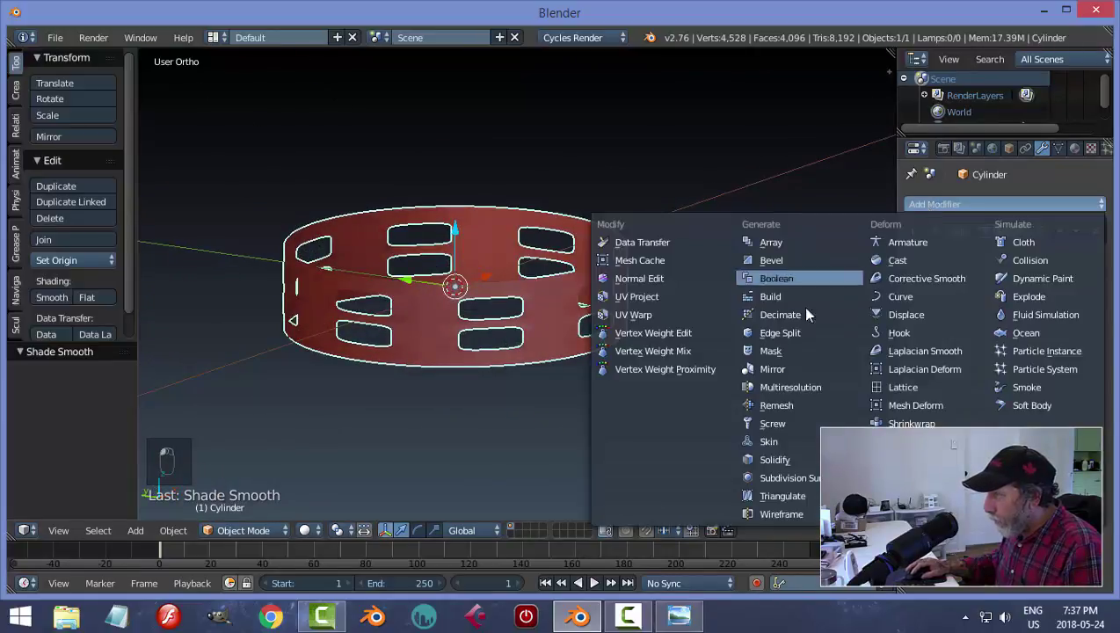
click(781, 460)
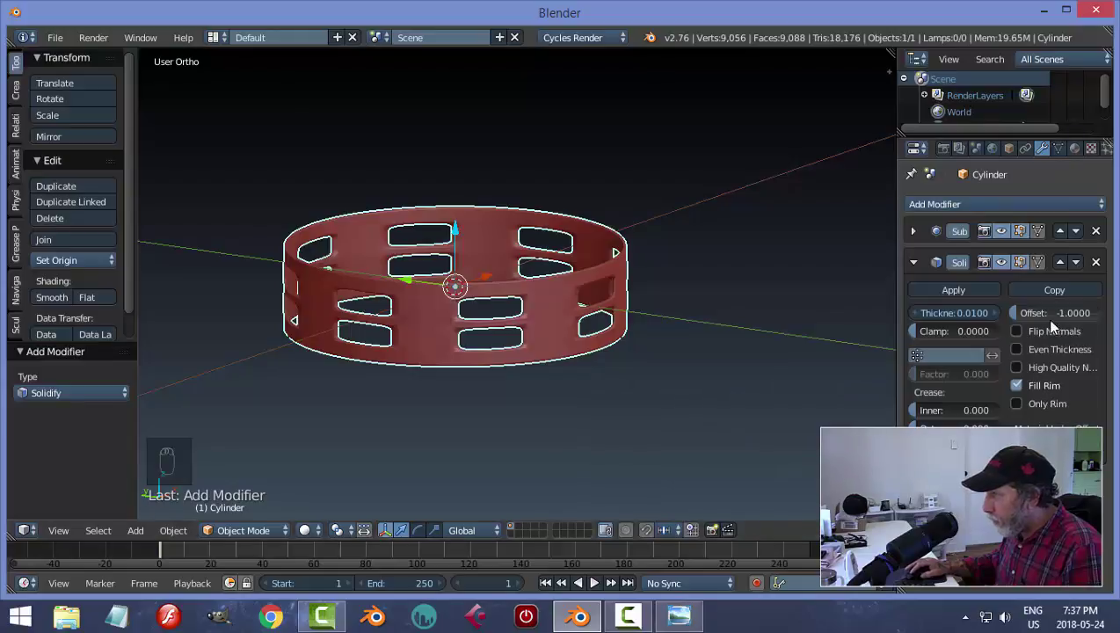
click(1059, 262)
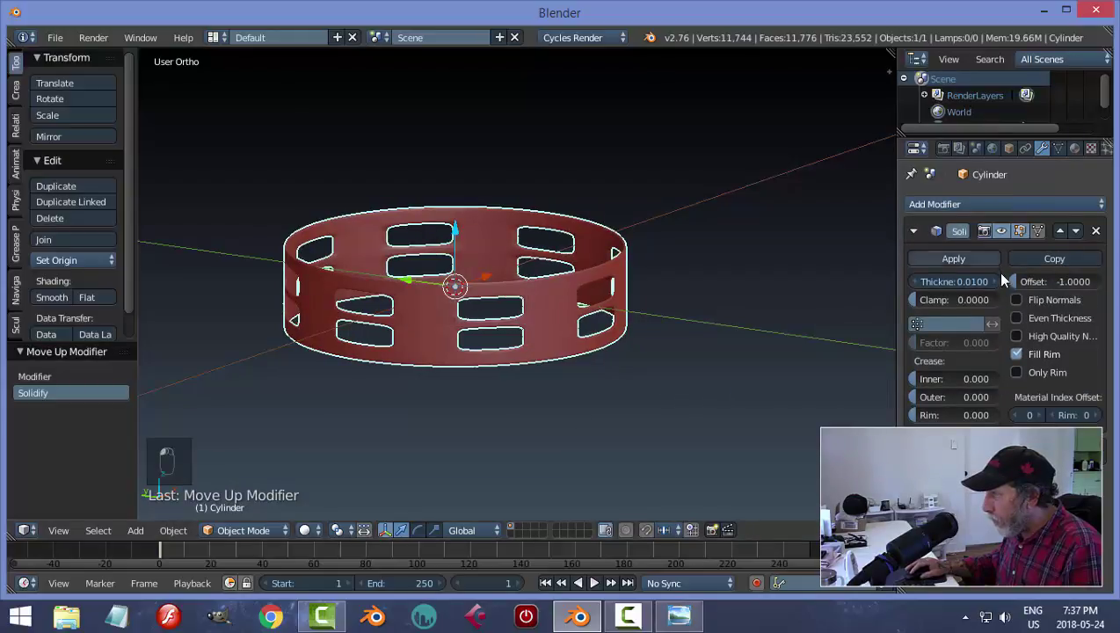
- Set the Solidify thickness to 0.0510 and check the thickened ring from several angles
middle_drag(796, 324, 722, 362)
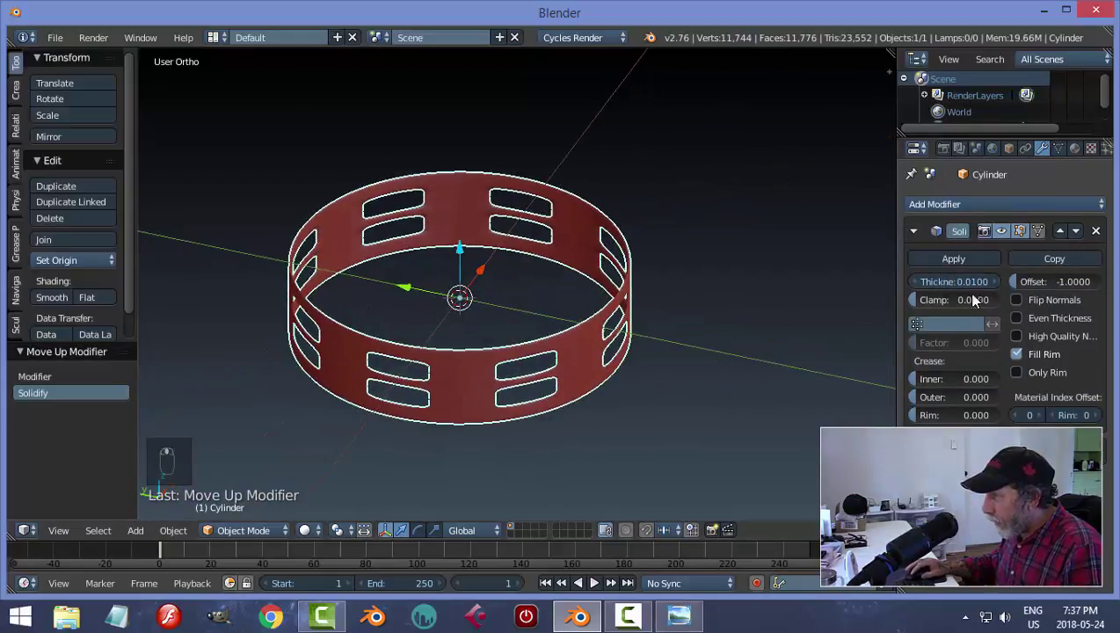
drag(944, 283, 988, 283)
middle_drag(669, 396, 754, 341)
scroll(754, 336, down, 2)
middle_drag(686, 345, 684, 341)
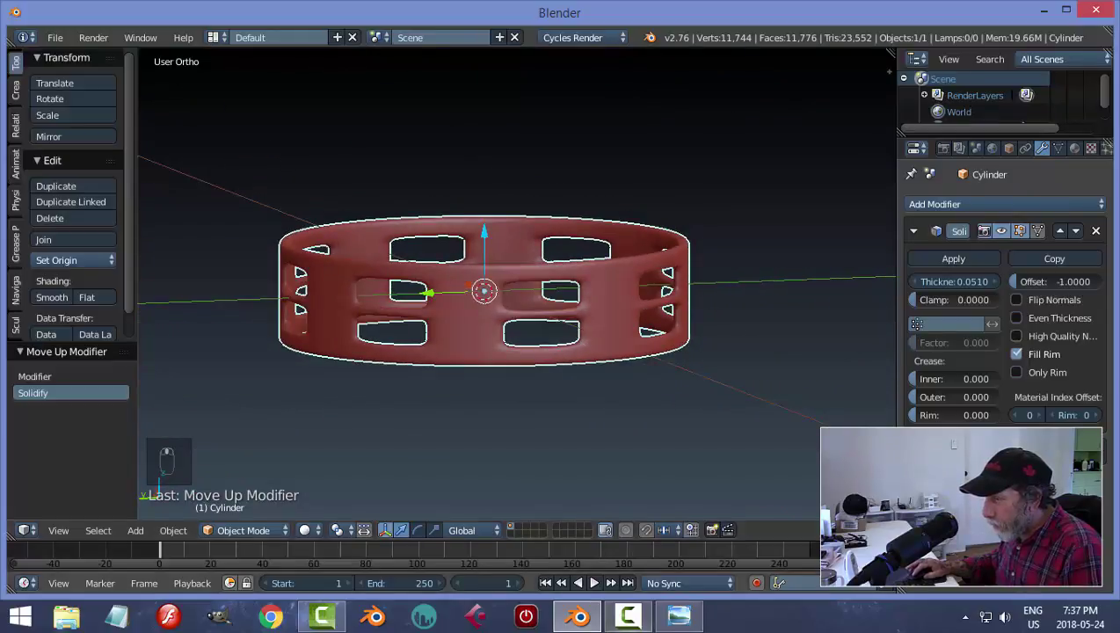
- Check the tamborine2.png reference in Windows Photo Viewer, return to Blender and apply the ring's Solidify modifier
click(673, 621)
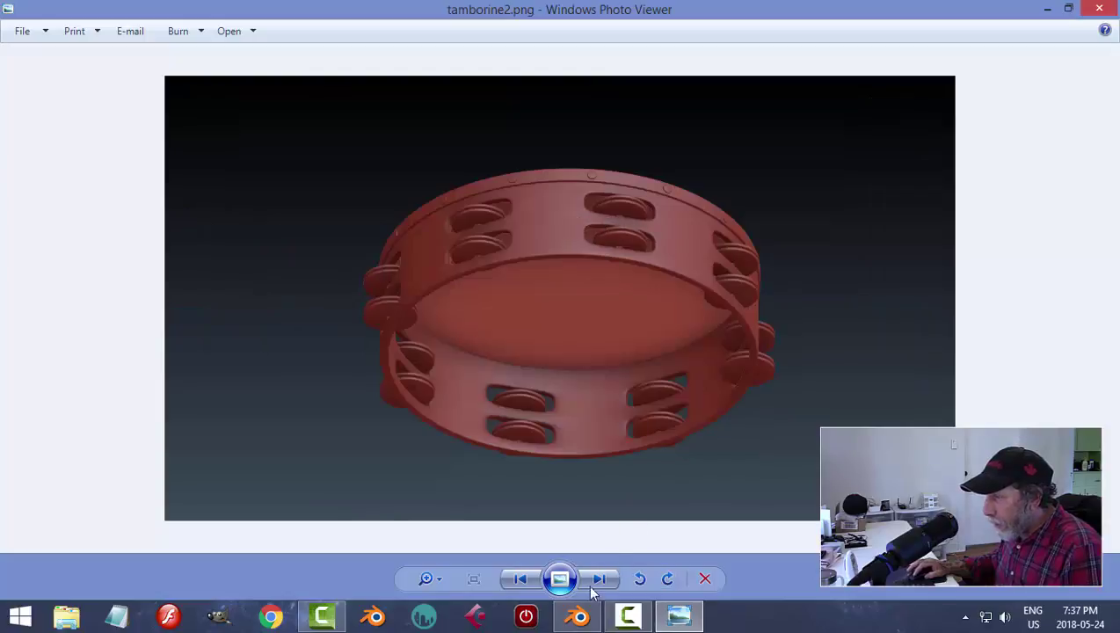
click(578, 615)
middle_drag(563, 333, 796, 339)
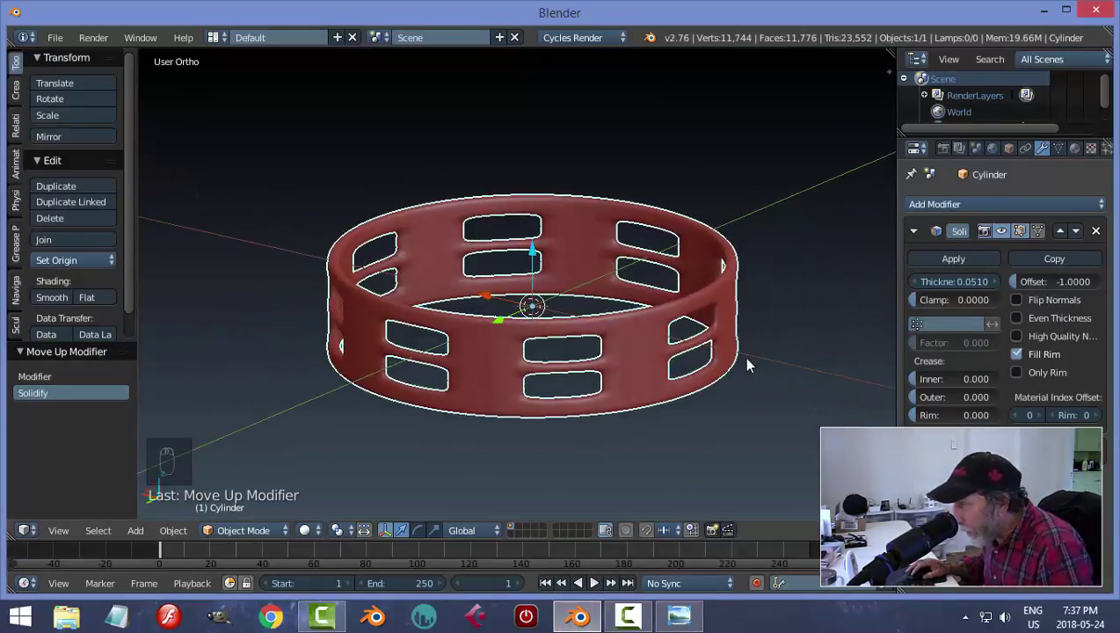
click(942, 257)
middle_drag(770, 343, 749, 320)
- In Edit Mode, add two edge loops around the inside wall of one upper slot, near its inner and outer edges
key(Tab)
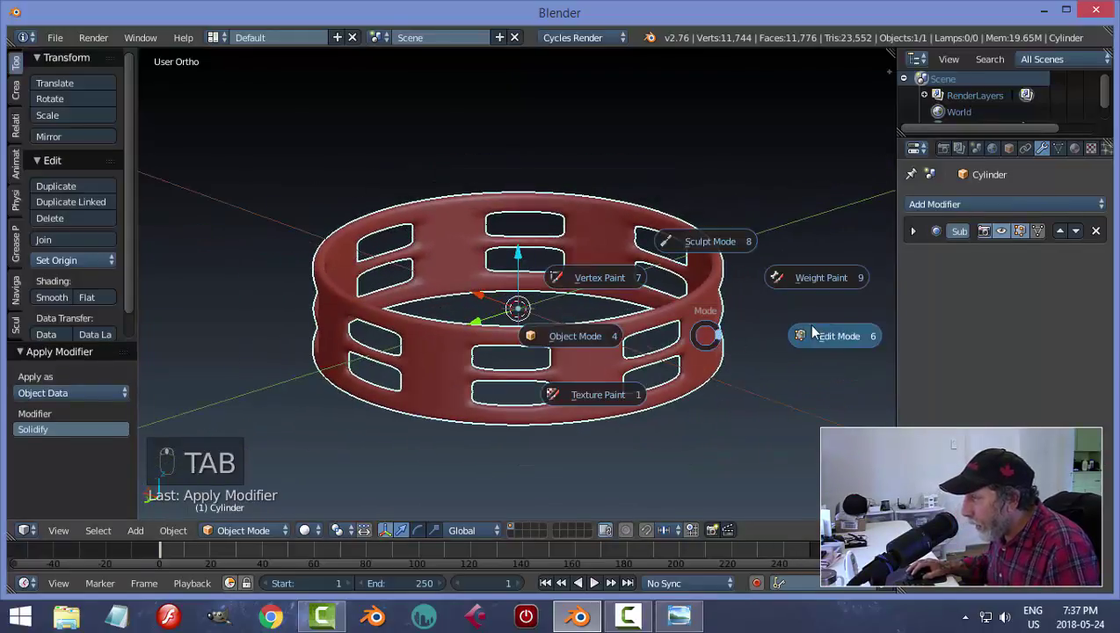
click(813, 330)
shift+middle_drag(764, 360, 676, 336)
scroll(758, 359, up, 3)
scroll(758, 359, up, 2)
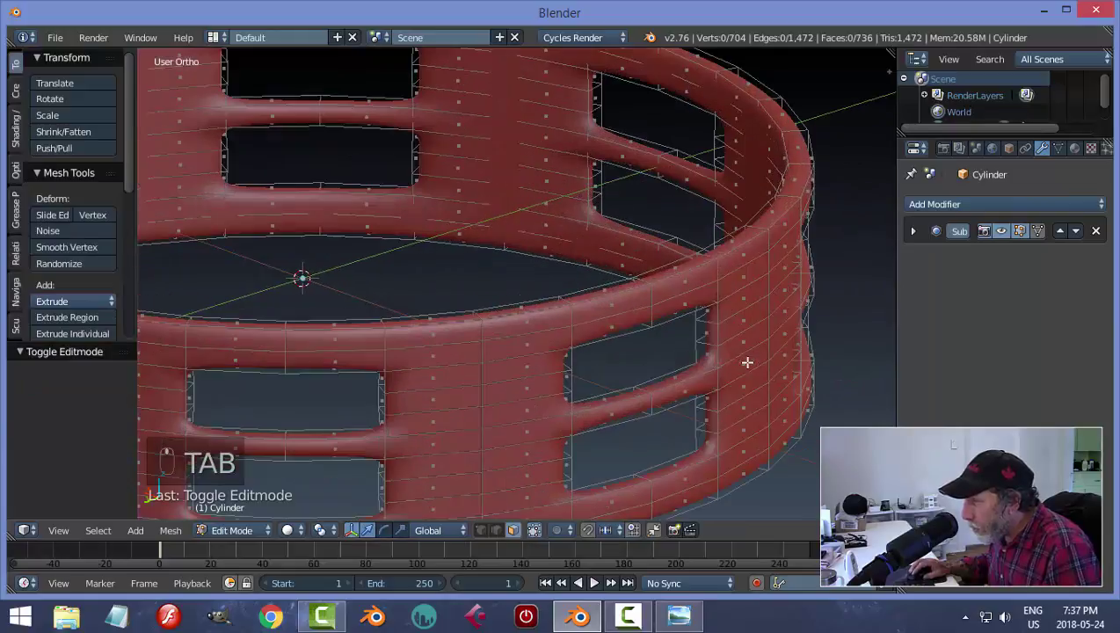
shift+middle_drag(757, 354, 672, 336)
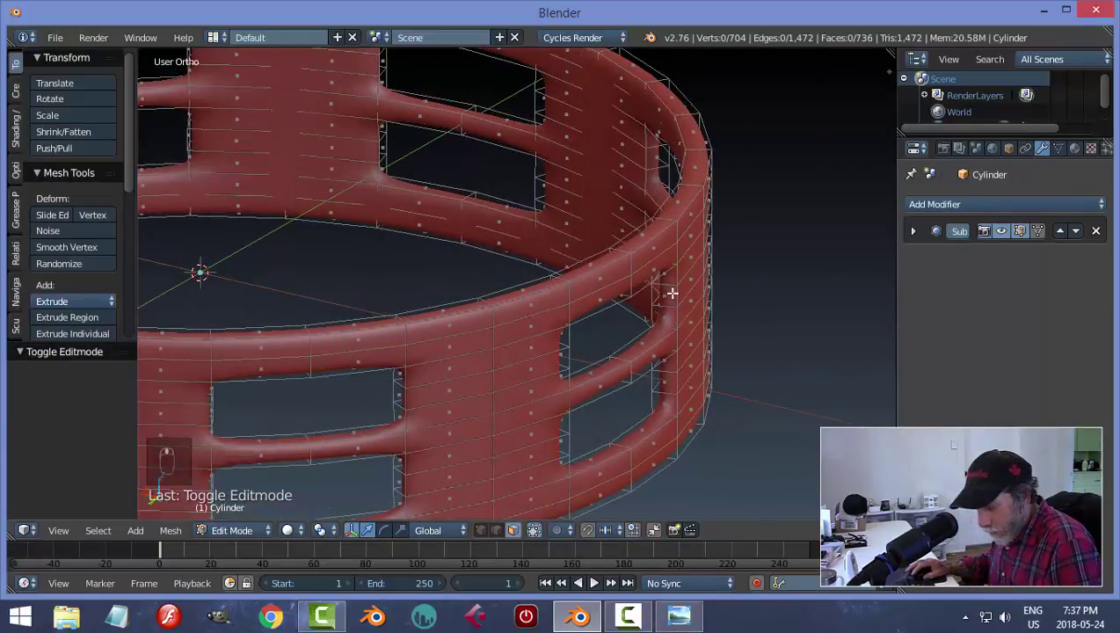
key(ctrl+r)
click(672, 286)
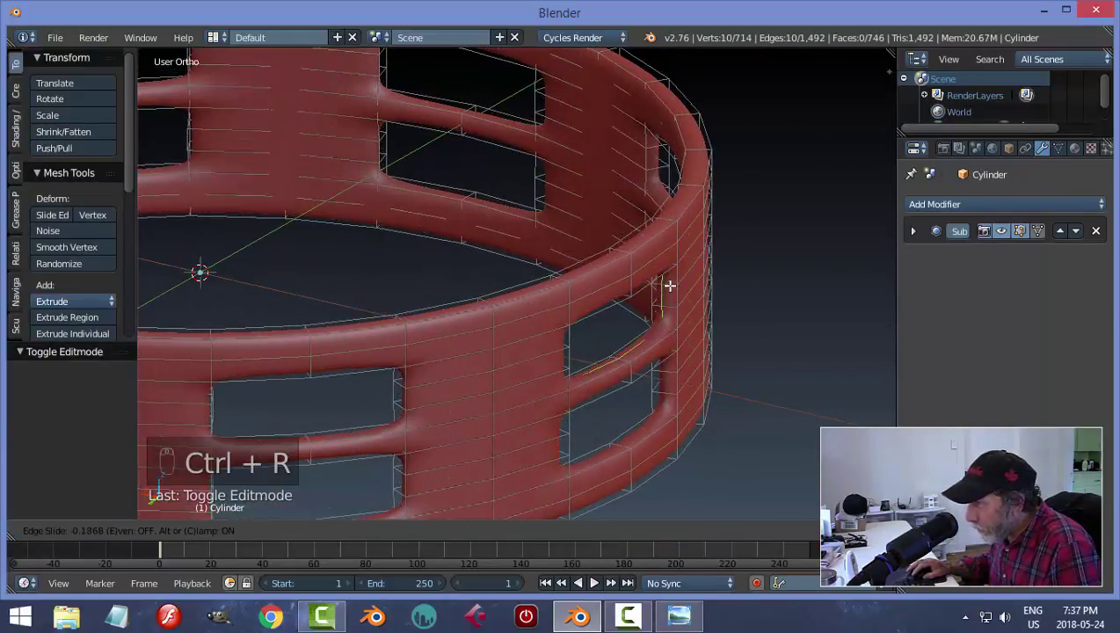
click(664, 285)
key(ctrl+r)
click(664, 285)
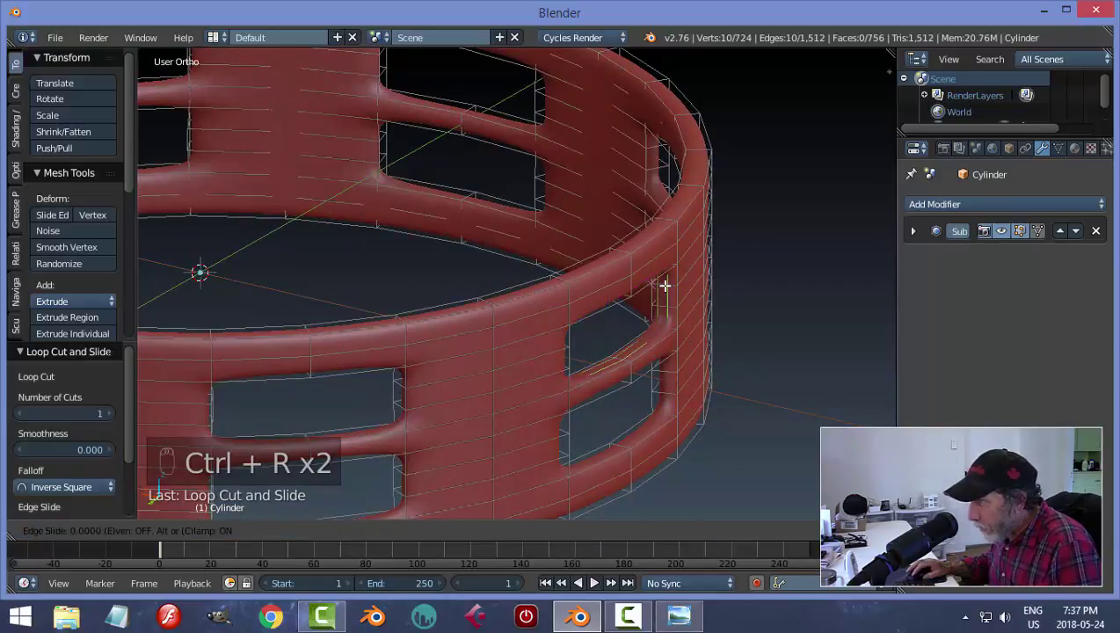
click(668, 286)
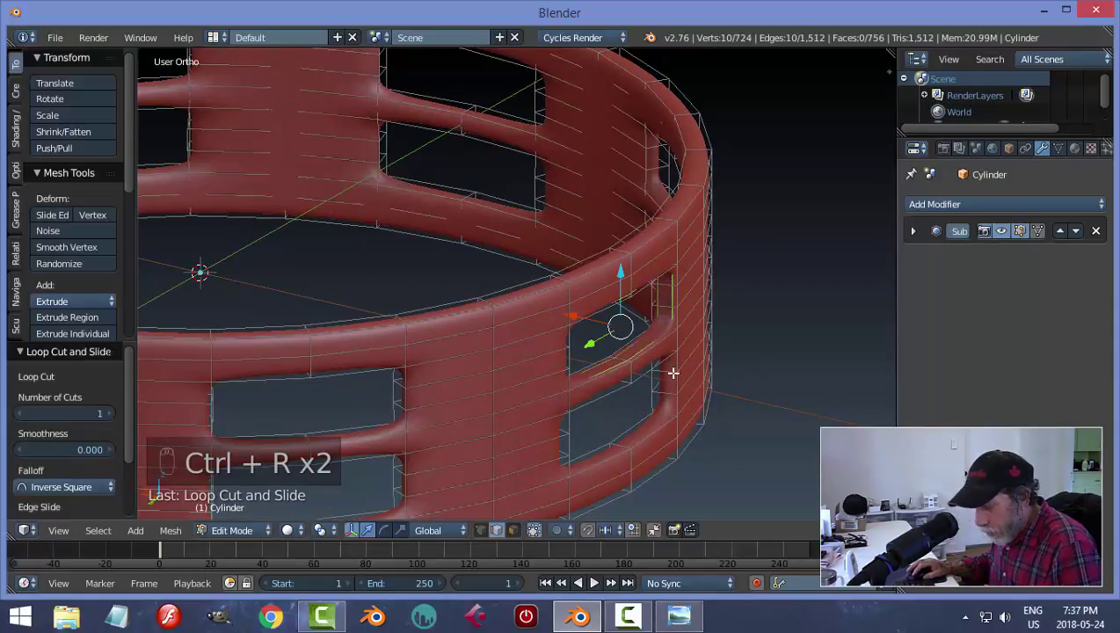
- Add two supporting edge loops around the wall of the lower slot in the same pair, one near each edge
key(ctrl+r)
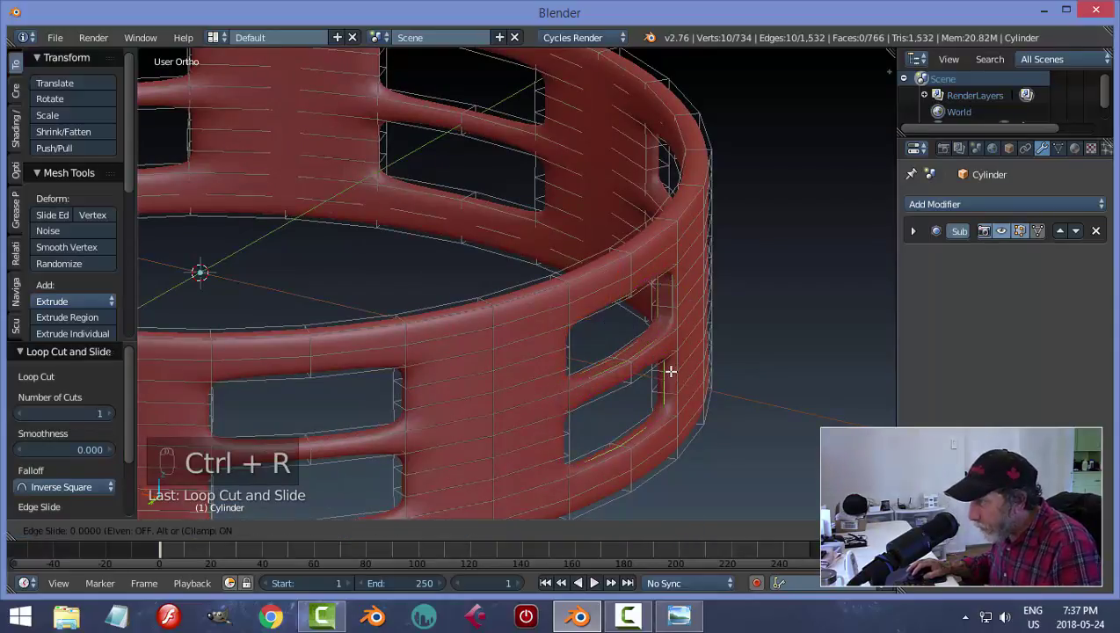
click(669, 372)
click(666, 372)
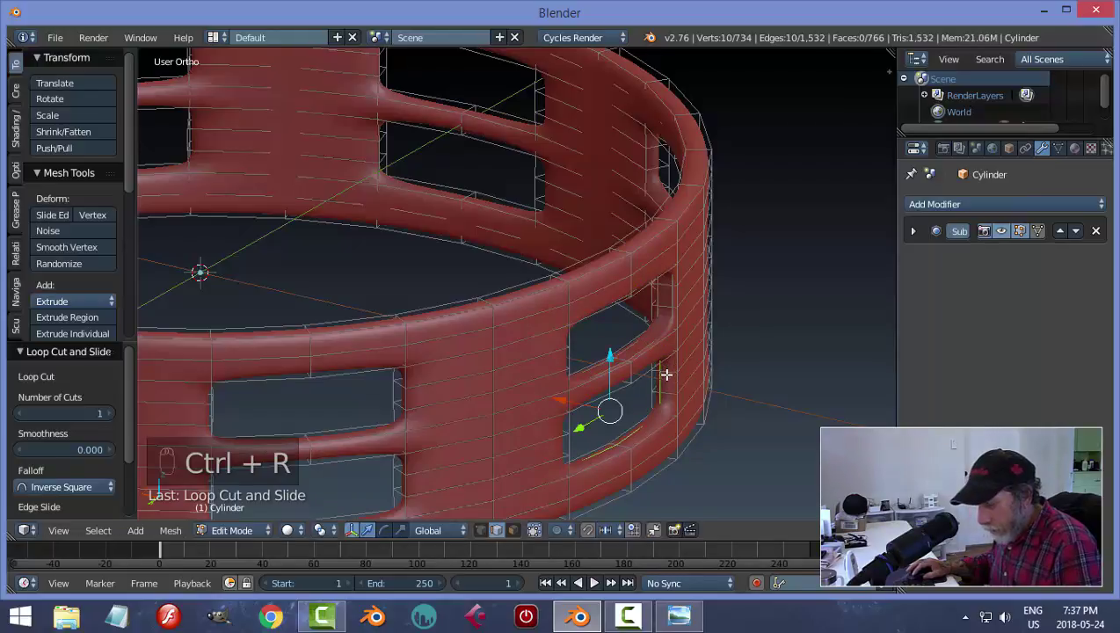
key(ctrl+r)
click(667, 373)
click(670, 375)
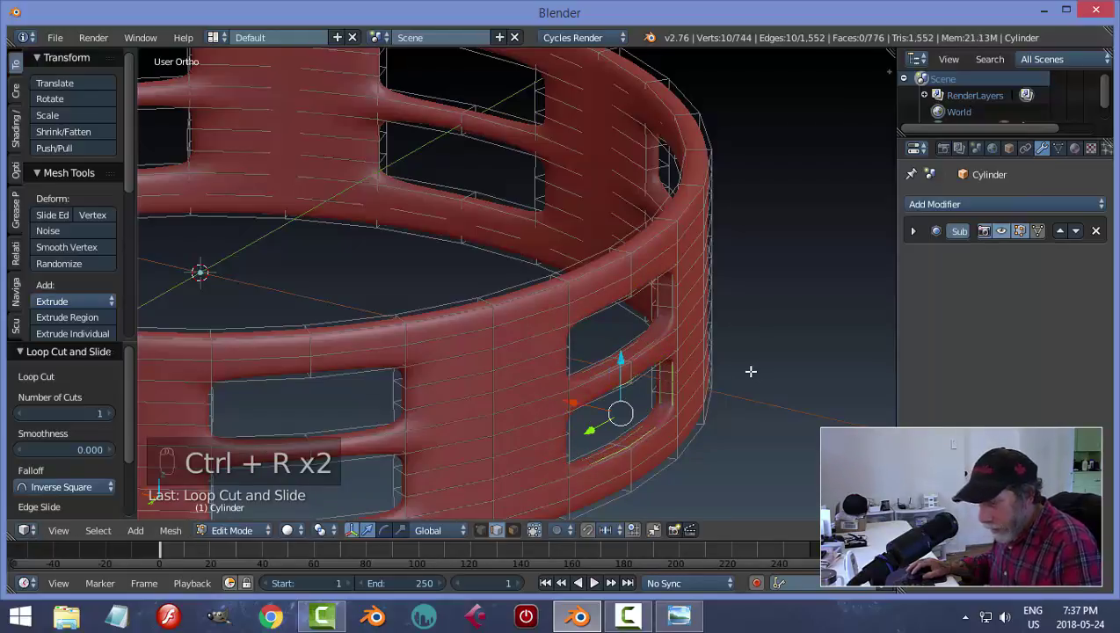
- Return to Object Mode with the ring deselected and examine the edges of the slot pair with the new loops
key(a)
key(Tab)
click(712, 368)
middle_drag(712, 367, 635, 343)
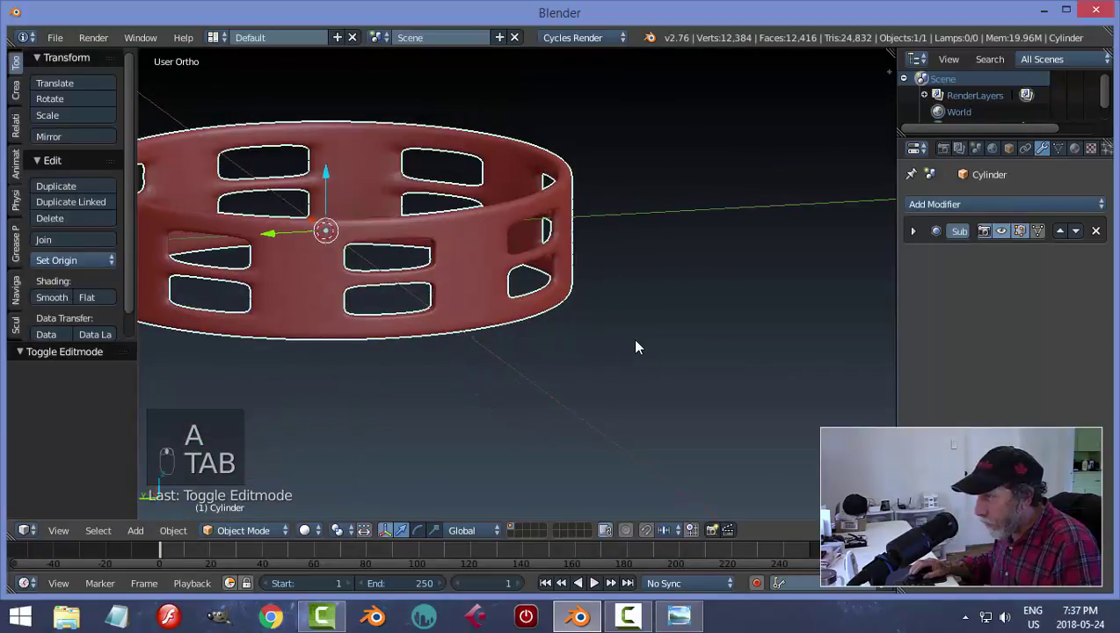
key(a)
scroll(572, 343, up, 4)
scroll(422, 282, down, 3)
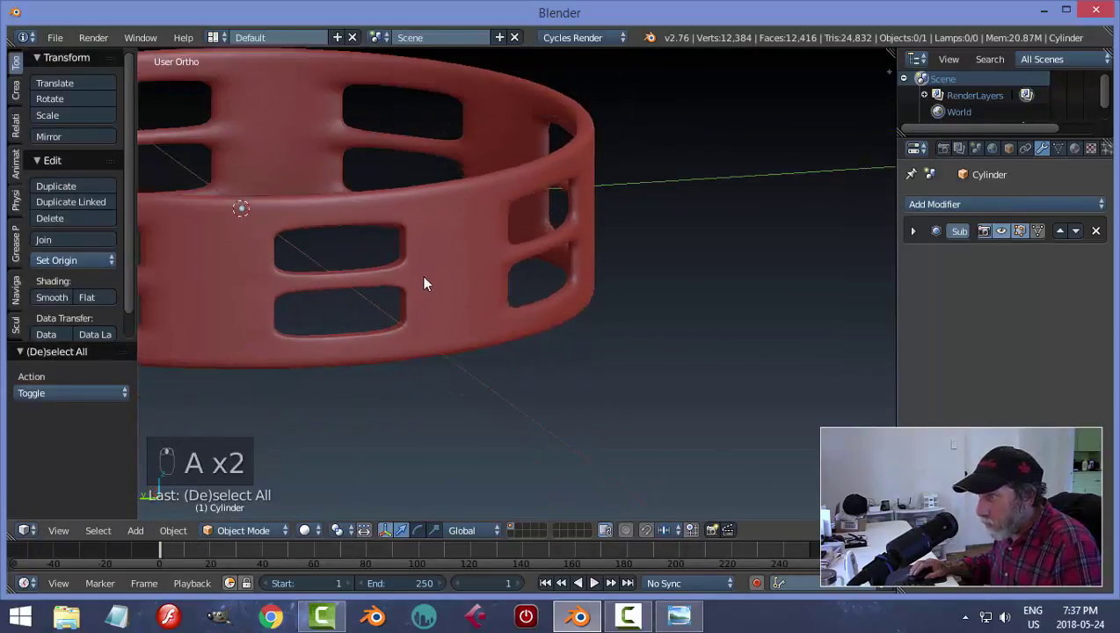
middle_drag(425, 282, 580, 306)
- Add two edge loops along the ring's top rim in Edit Mode, one near the inner edge and one near the outer edge
right_click(552, 364)
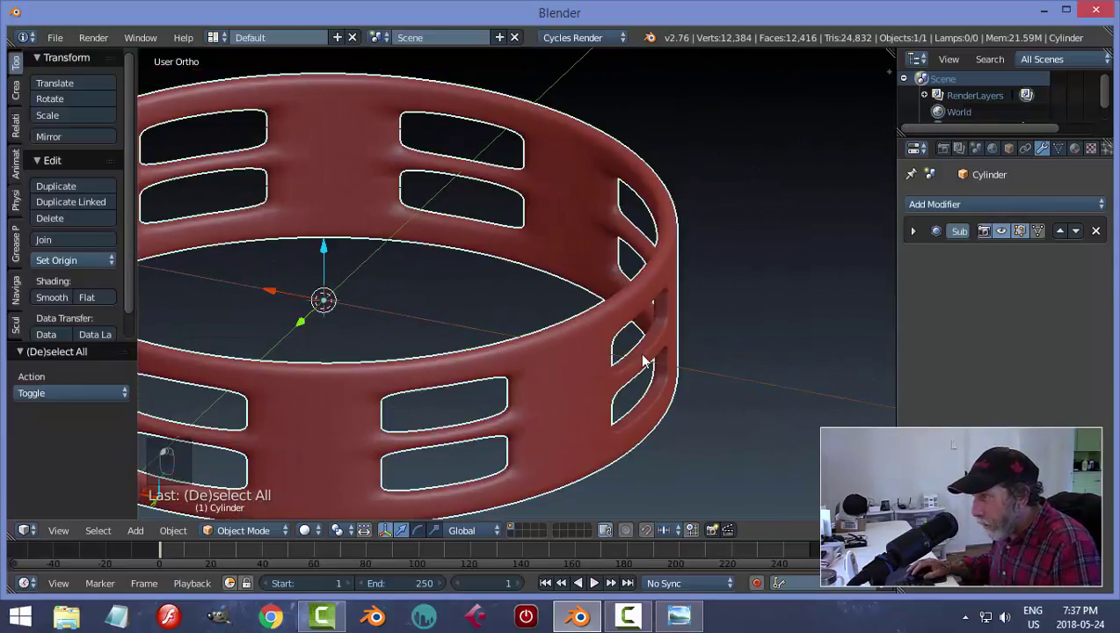
key(Tab)
click(765, 359)
scroll(679, 365, up, 2)
scroll(679, 366, up, 1)
middle_drag(720, 293, 690, 306)
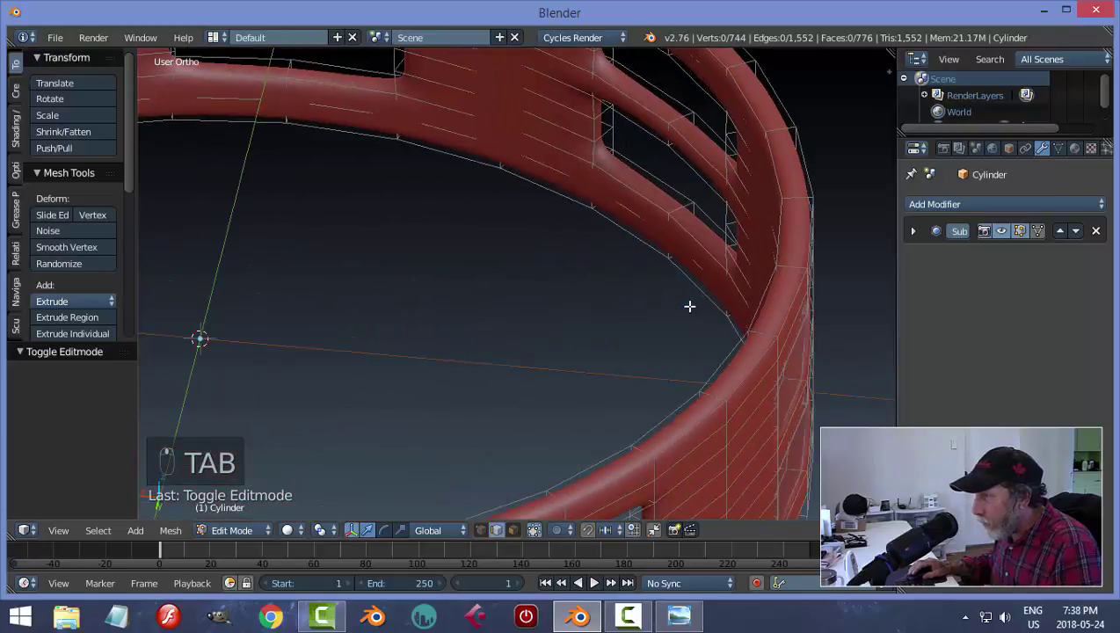
key(ctrl+r)
click(788, 266)
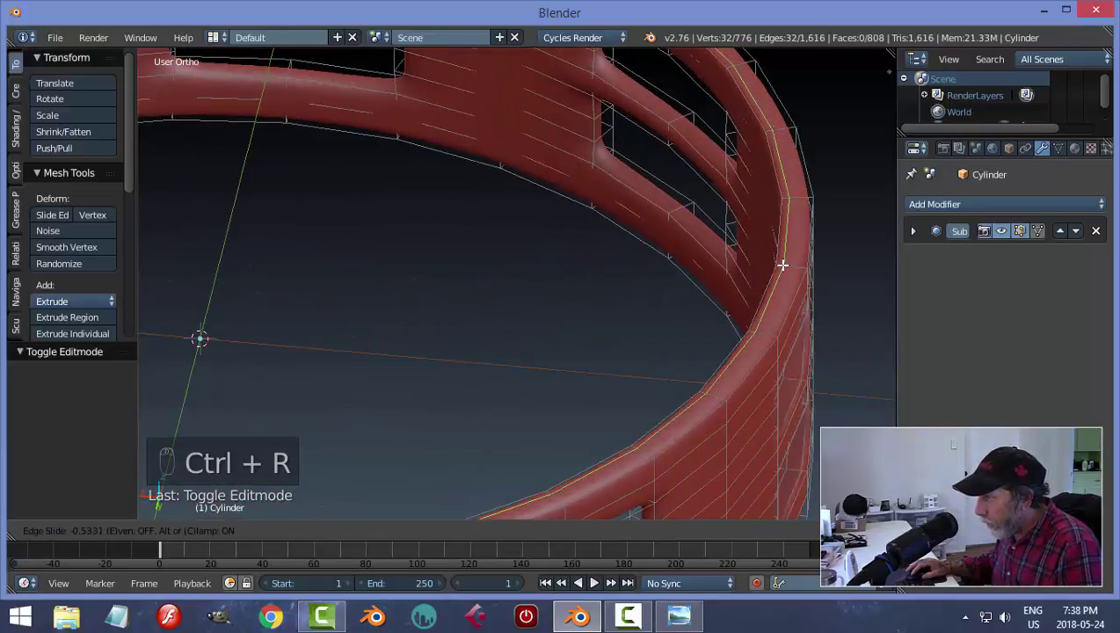
click(780, 265)
key(a)
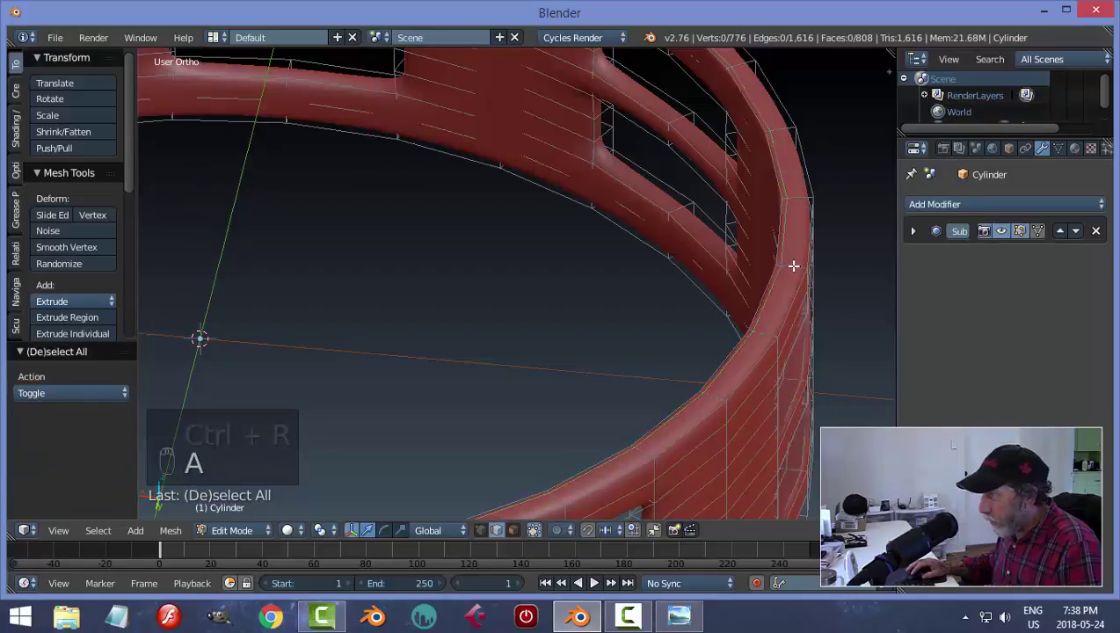
key(ctrl+r)
click(793, 266)
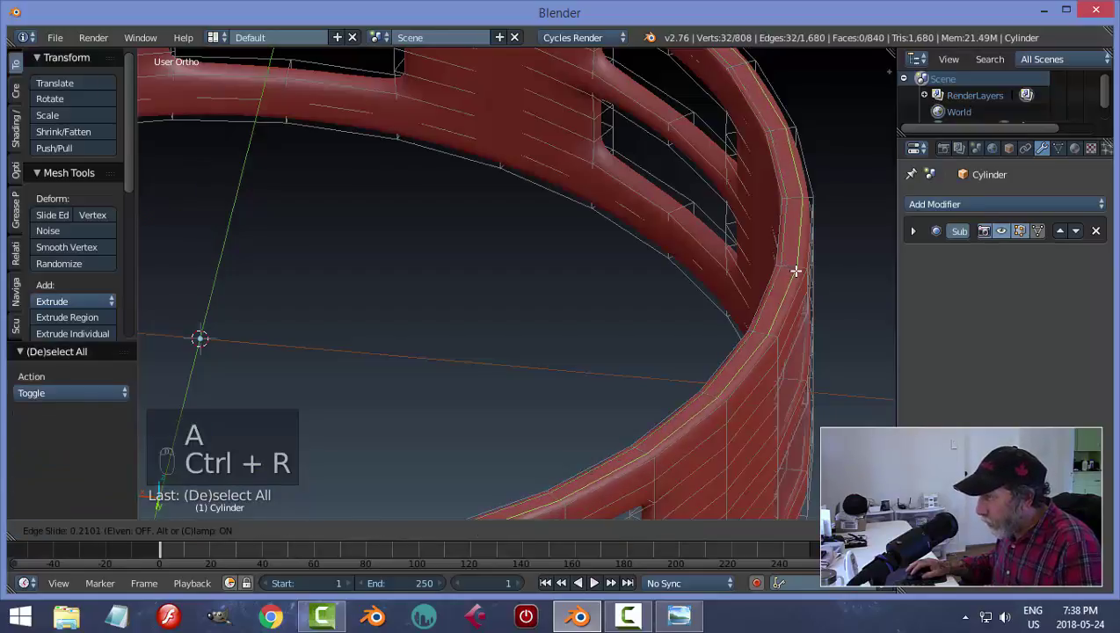
click(804, 273)
key(a)
- Add two supporting edge loops along the ring's bottom rim, one near each edge, and return to Object Mode
scroll(806, 309, down, 6)
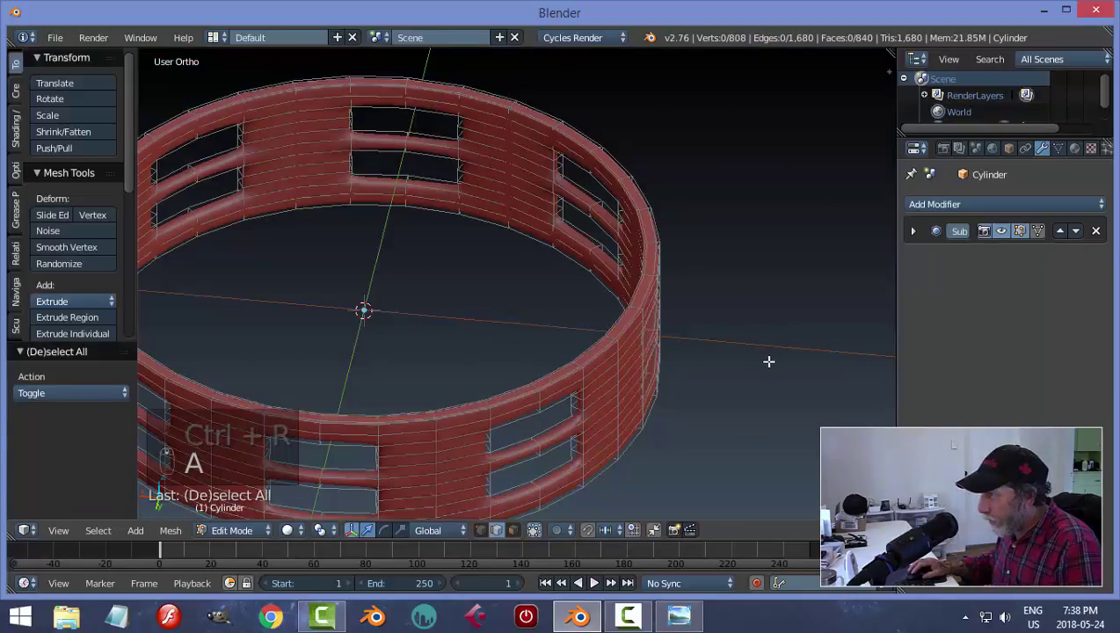
middle_drag(675, 405, 653, 374)
scroll(680, 406, up, 4)
middle_drag(642, 317, 657, 310)
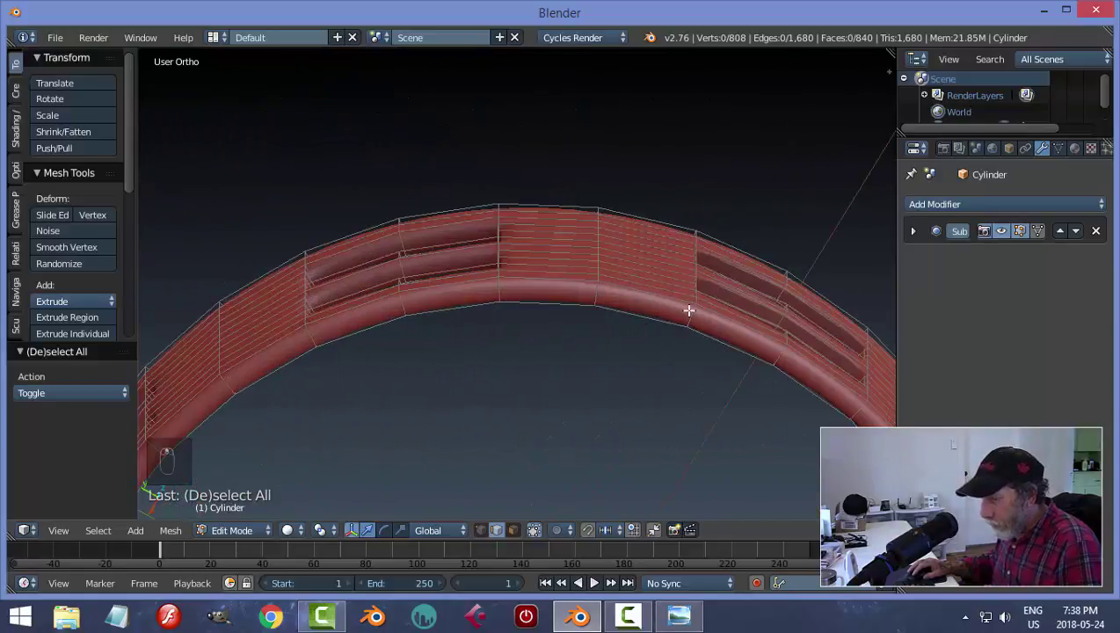
key(ctrl+r)
click(692, 317)
right_click(694, 323)
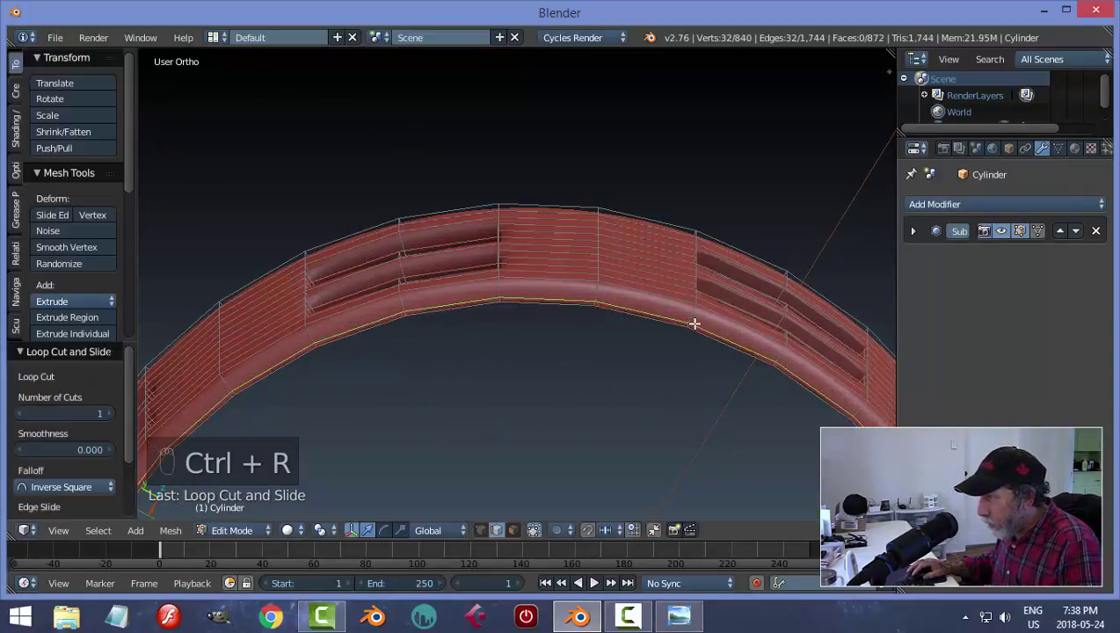
key(ctrl+r)
click(695, 317)
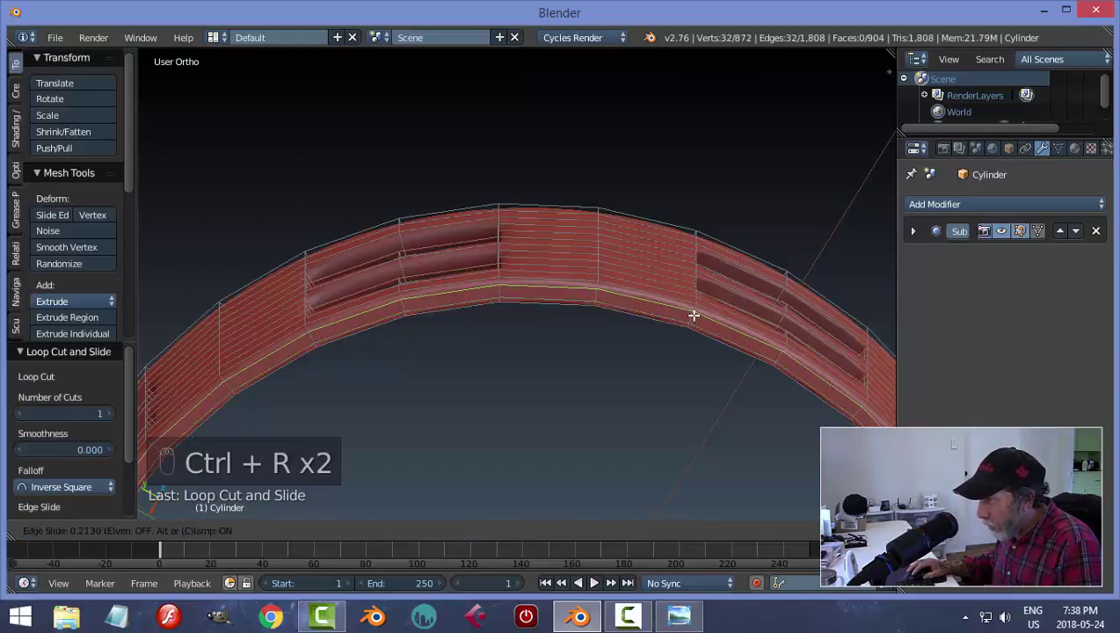
right_click(739, 314)
key(a)
key(Tab)
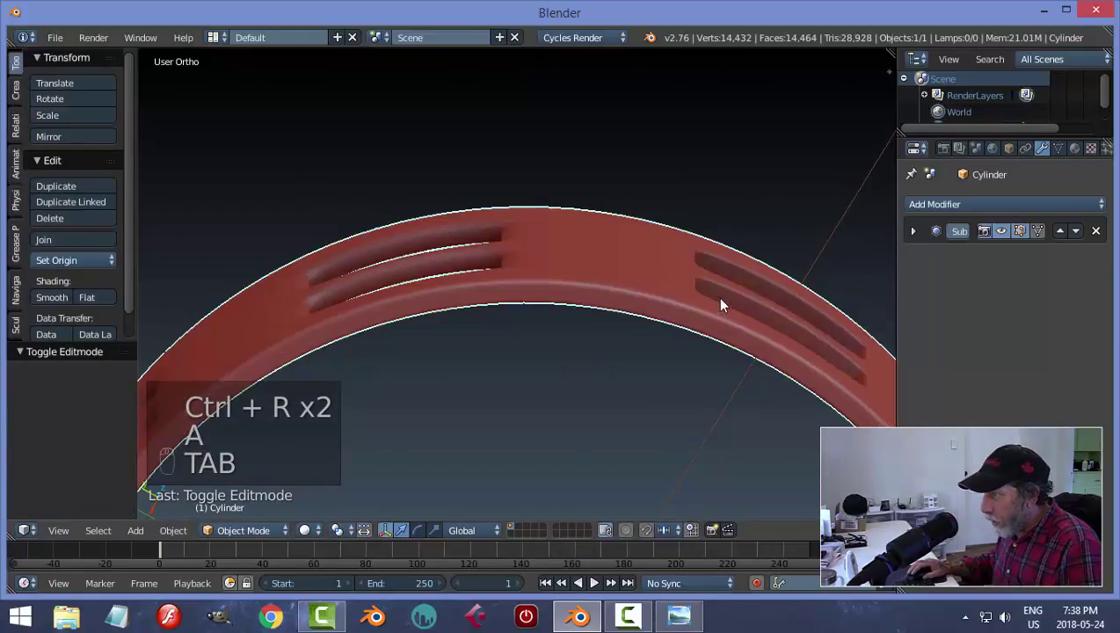
- Reenter Edit Mode and add two edge loops around the wall of the upper slot in another slot pair
middle_drag(726, 351, 560, 350)
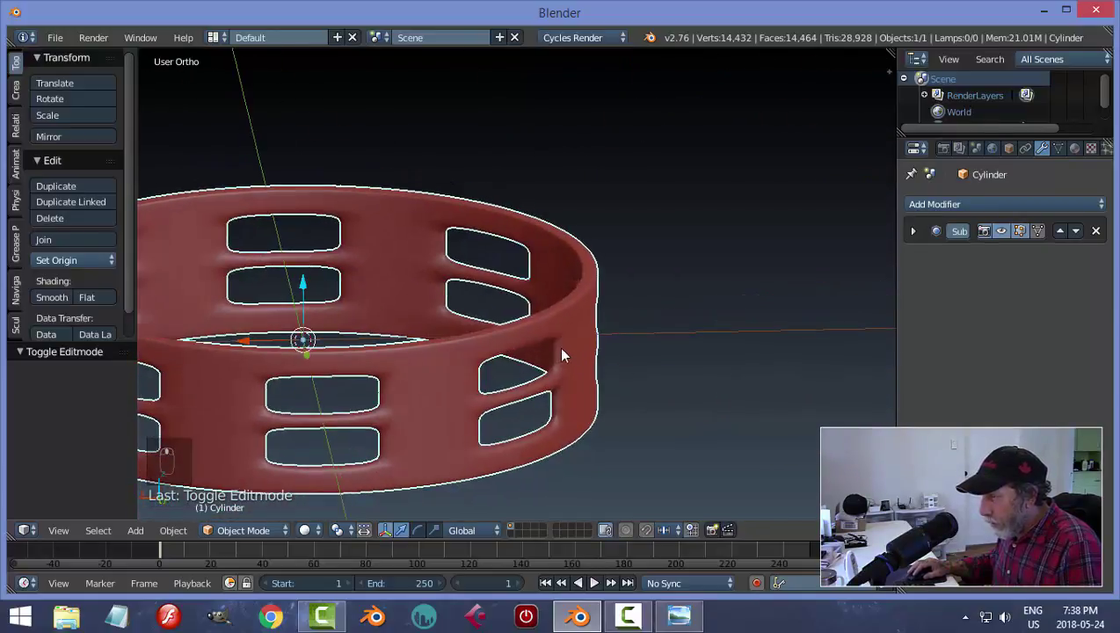
key(Tab)
click(663, 373)
shift+middle_drag(622, 392, 554, 313)
scroll(717, 362, up, 4)
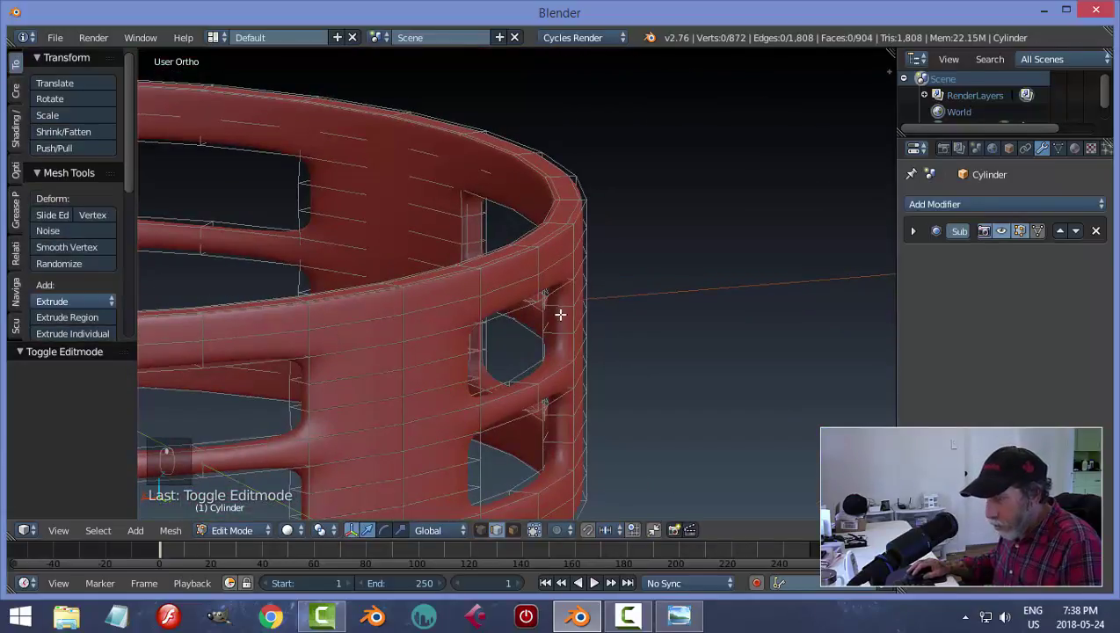
key(ctrl+r)
click(558, 314)
click(556, 308)
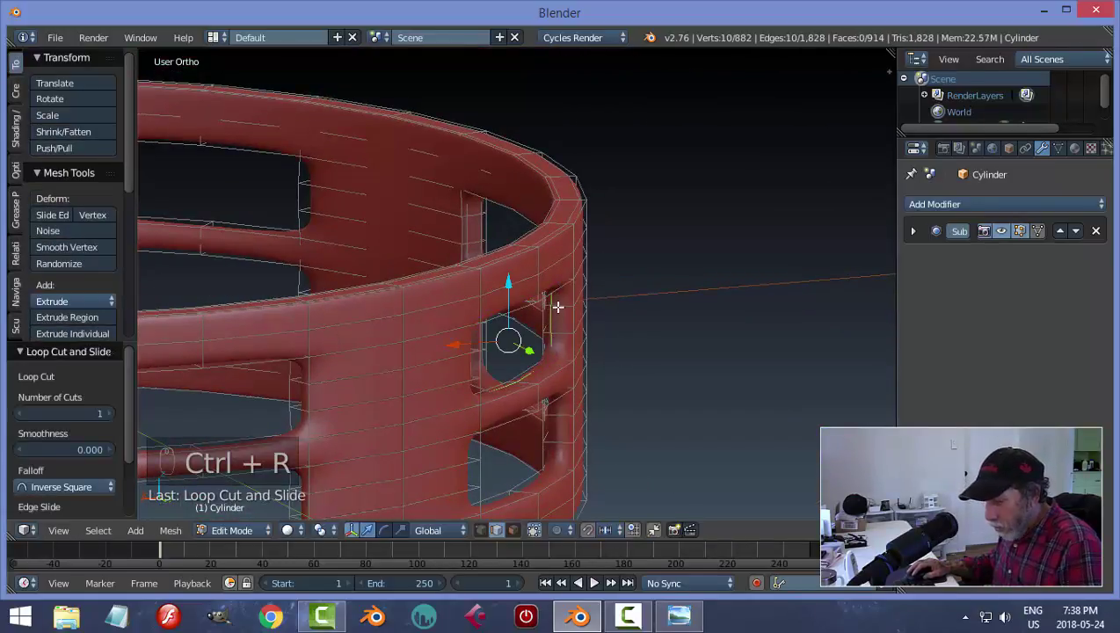
key(ctrl+r)
click(559, 307)
click(564, 310)
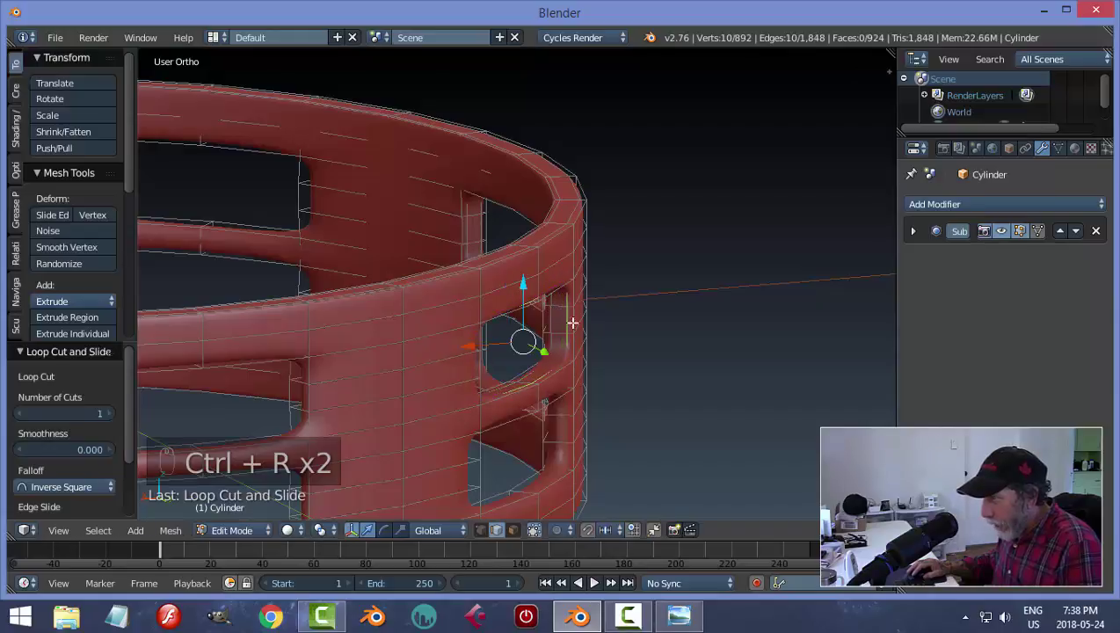
- Sharpen the lower slot directly below with two edge loops slid toward the wall's inner and outer edges
key(ctrl+r)
click(562, 415)
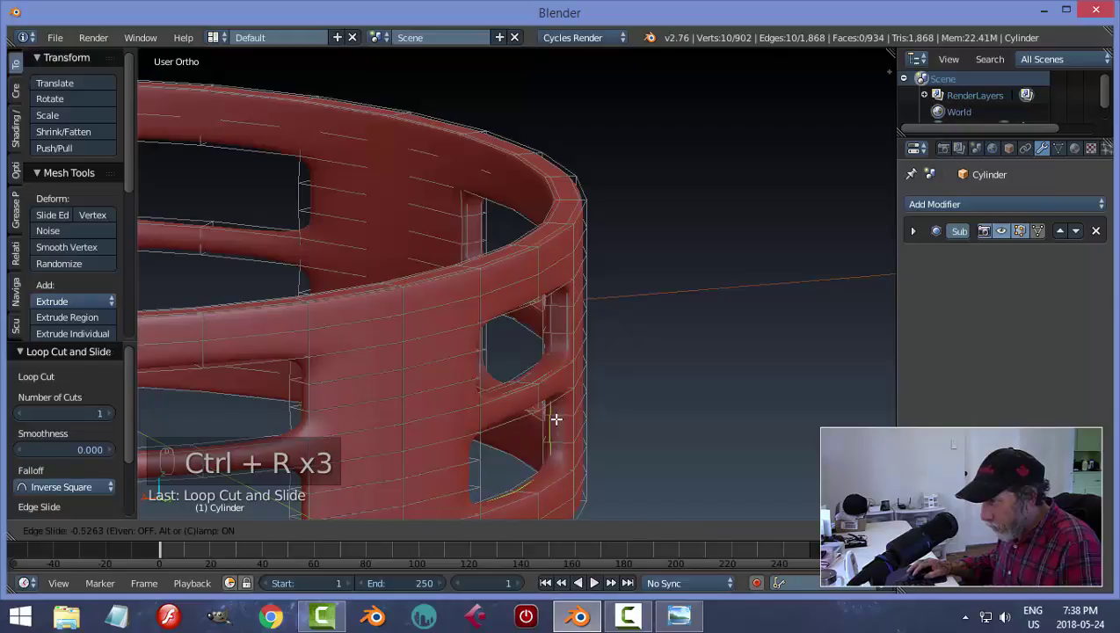
click(554, 418)
key(ctrl+r)
click(556, 416)
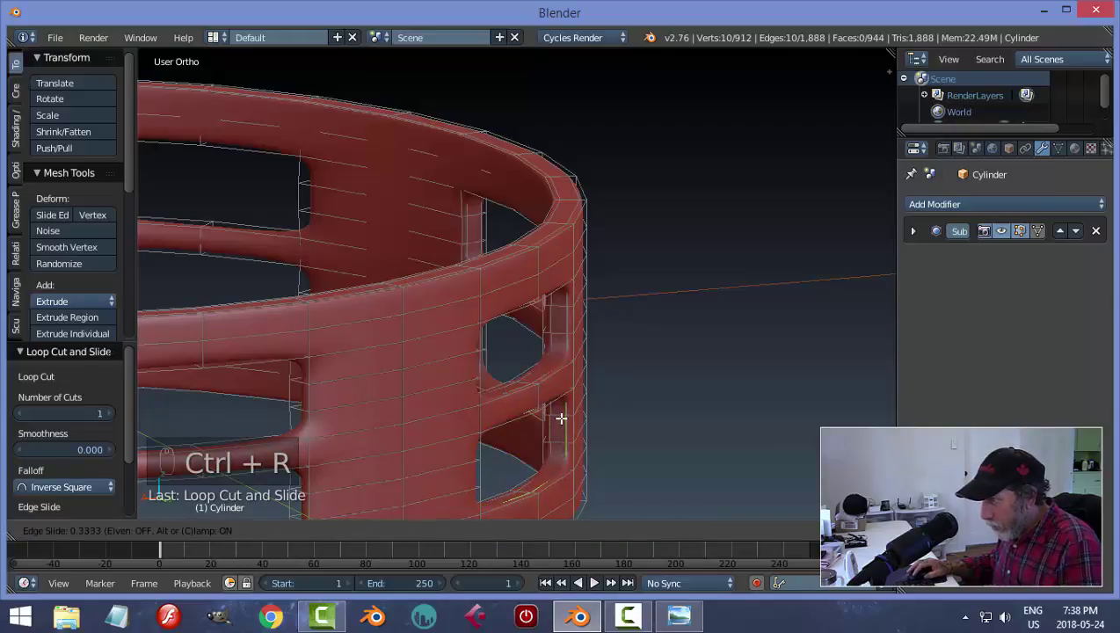
click(561, 419)
- Move on to the next unsharpened slot pair and add two edge loops near the edges of its upper slot's wall
middle_drag(602, 434, 664, 322)
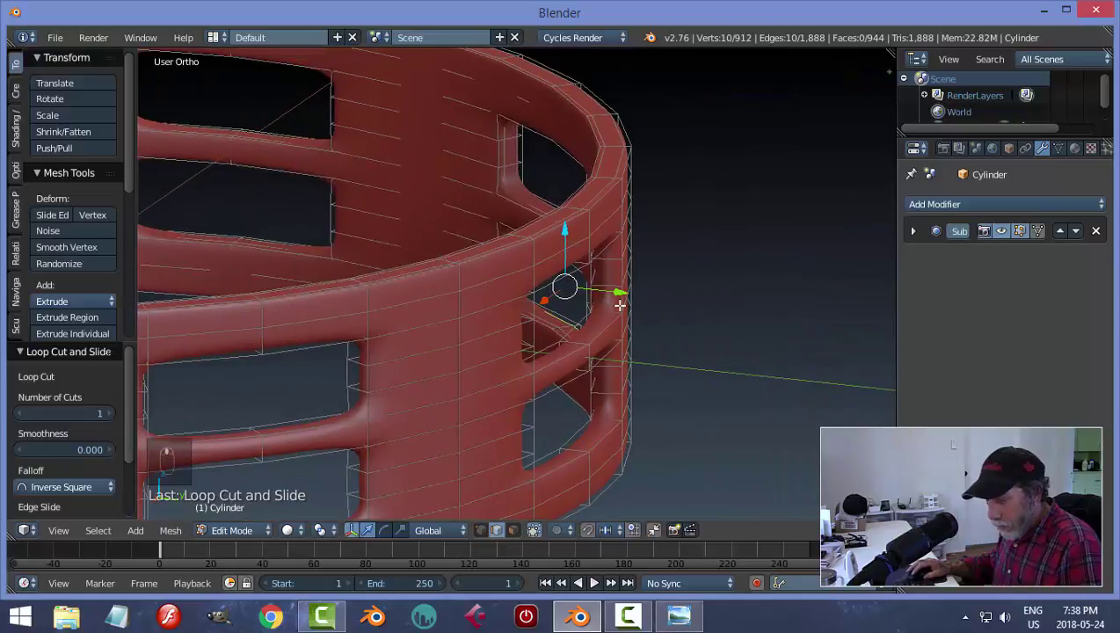
key(a)
key(ctrl+r)
click(608, 259)
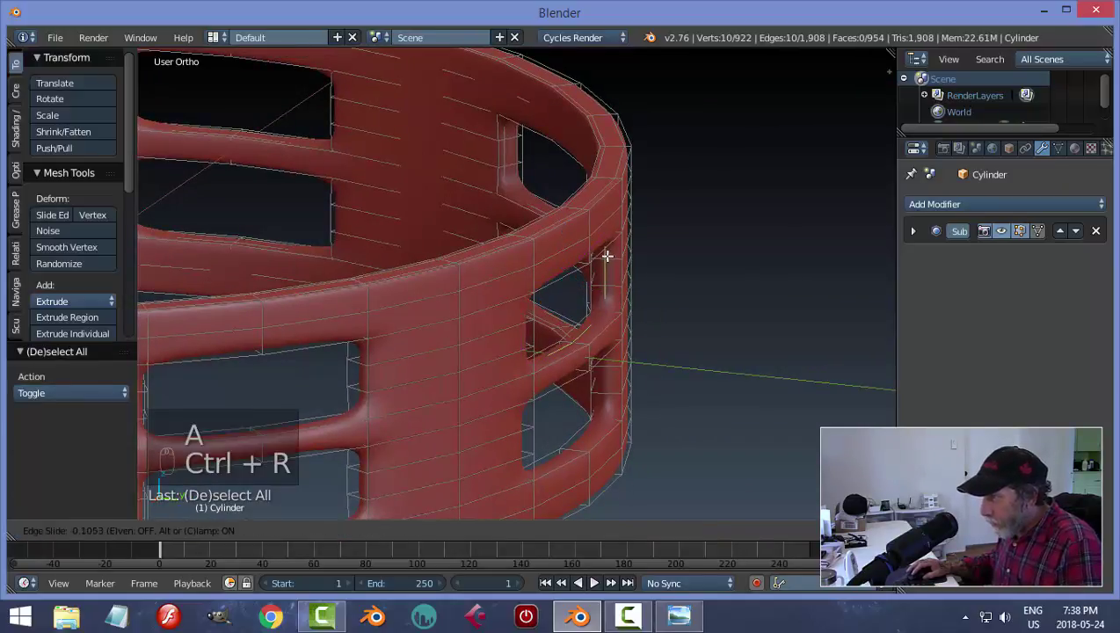
click(607, 260)
key(ctrl+r)
click(613, 263)
click(613, 263)
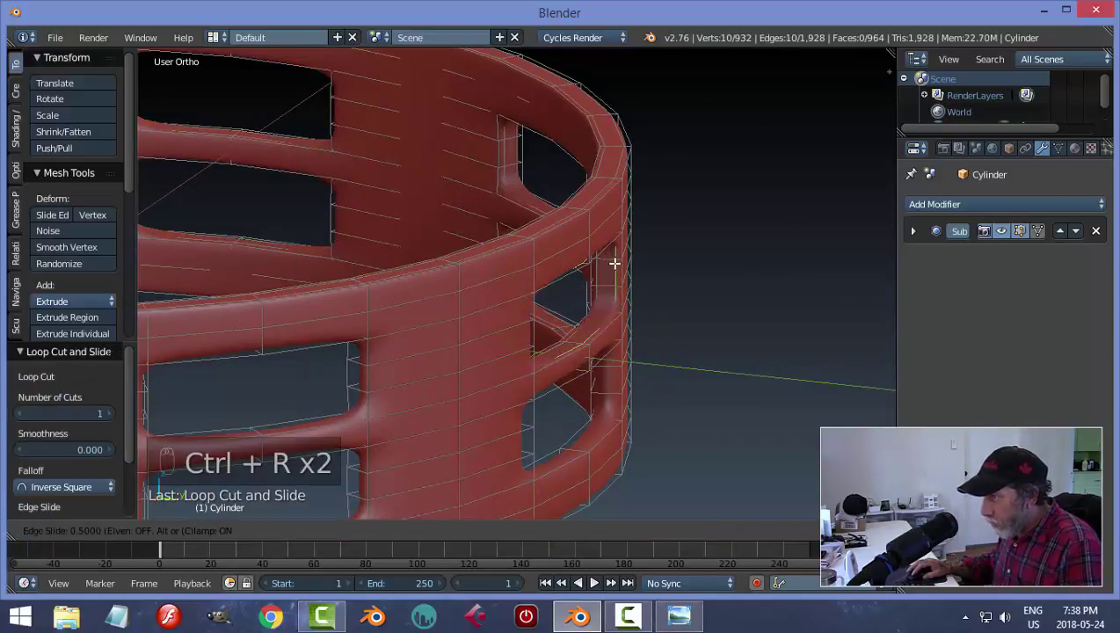
- Add two edge loops inside the lower slot of this pair, one near the inner and one near the outer edge
key(ctrl+r)
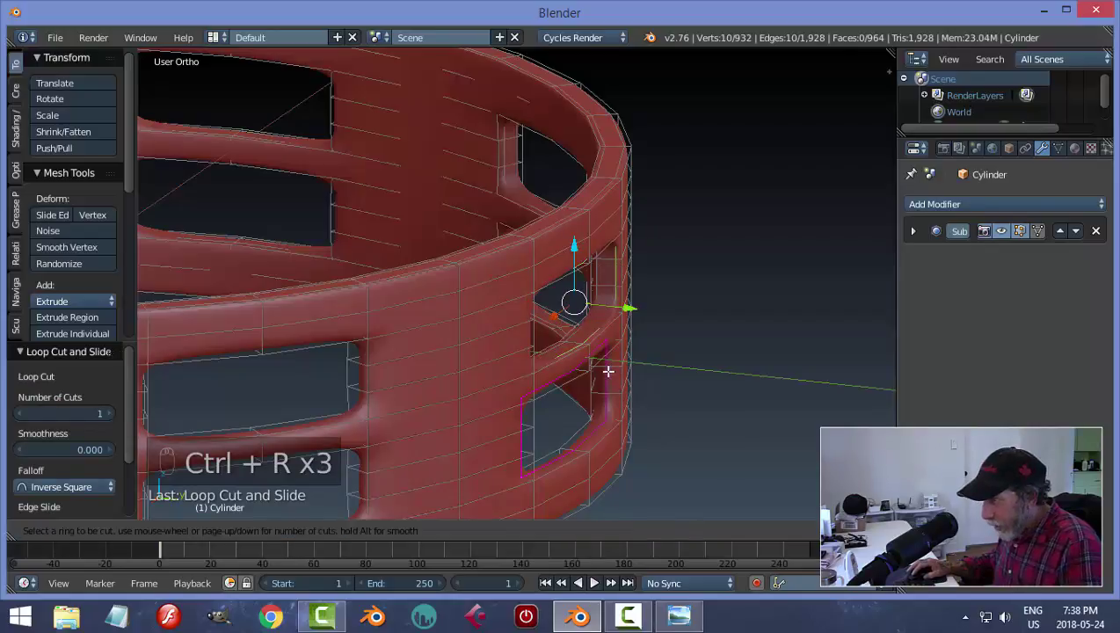
click(605, 370)
click(598, 374)
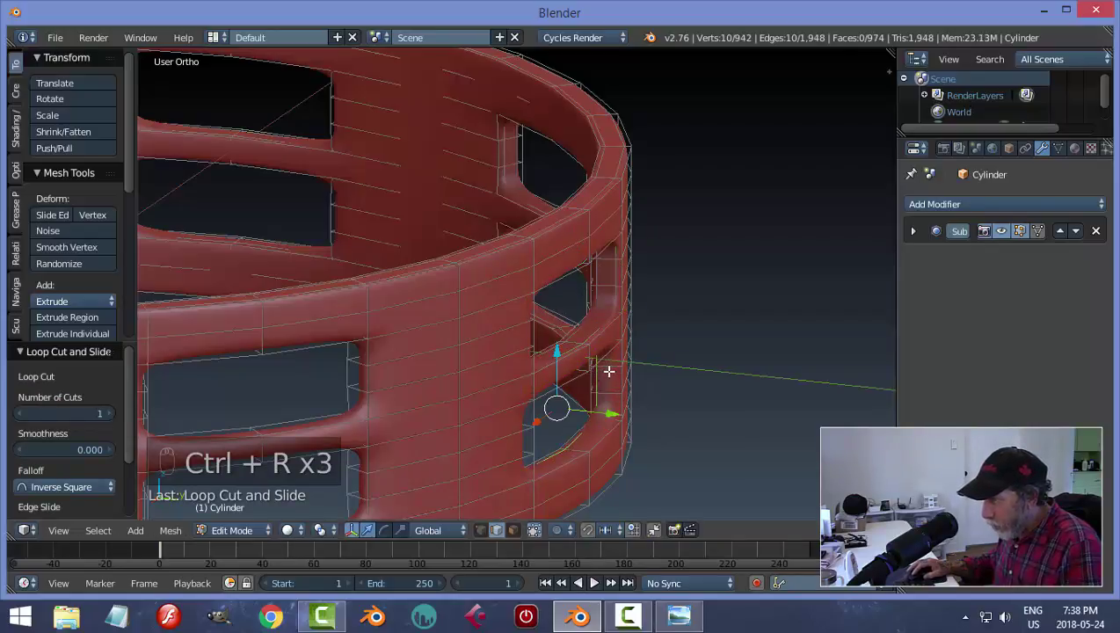
key(ctrl+r)
click(615, 372)
click(617, 373)
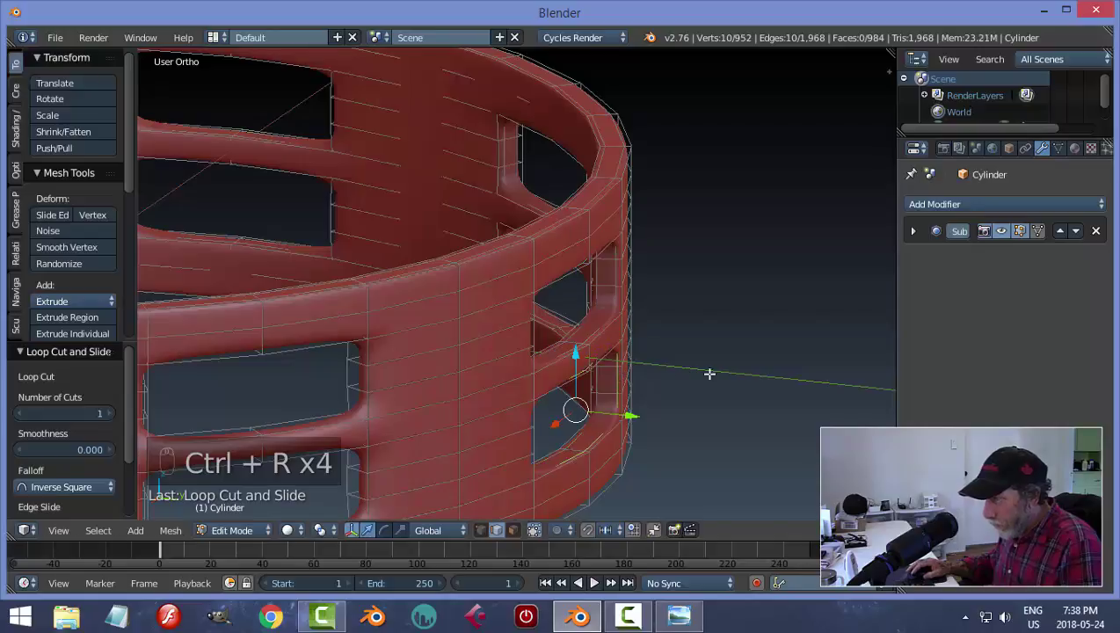
- Clear the selection and add two edge loops around the upper slot's wall in the next unsharpened slot pair
key(a)
scroll(641, 375, down, 4)
mouse_move(606, 377)
middle_down()
mouse_move(710, 360)
mouse_move(586, 367)
middle_up()
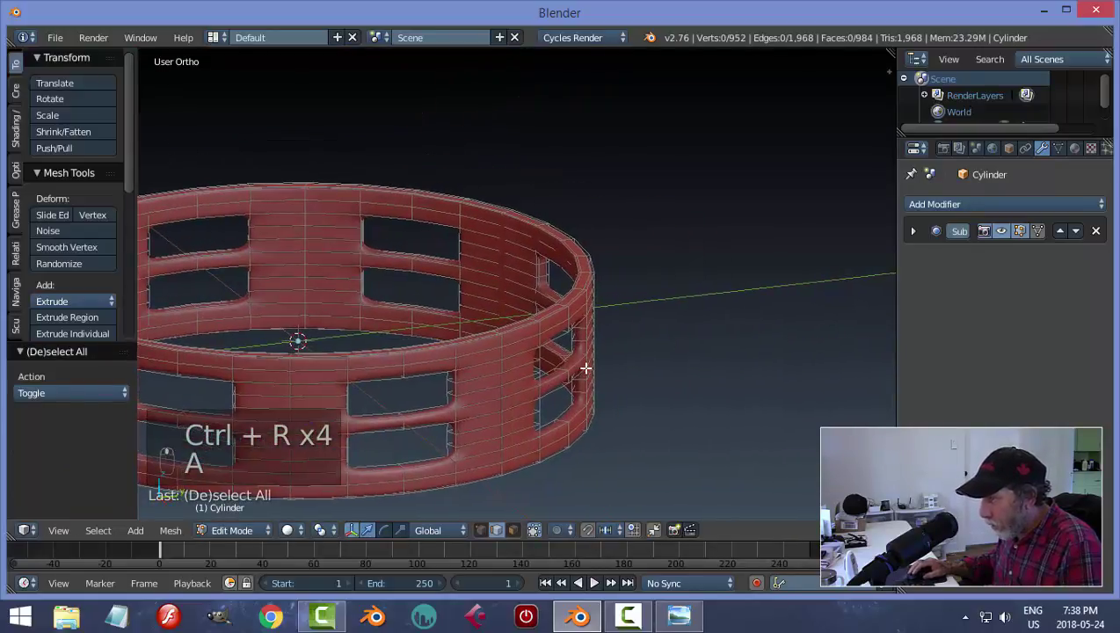
scroll(586, 367, up, 3)
shift+middle_drag(702, 367, 638, 295)
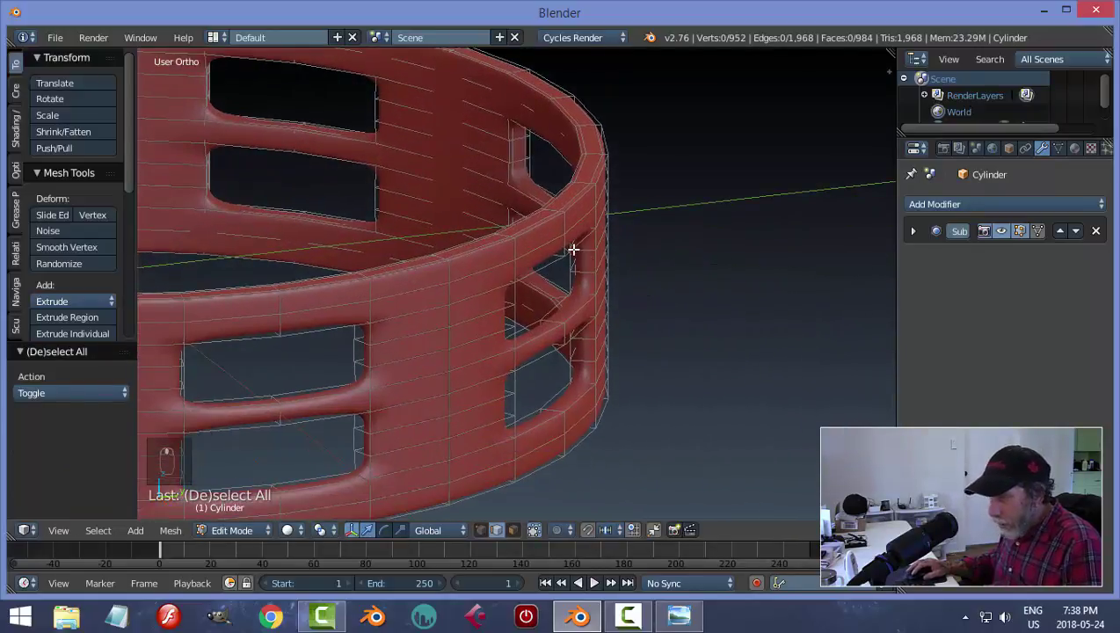
key(ctrl+r)
click(593, 252)
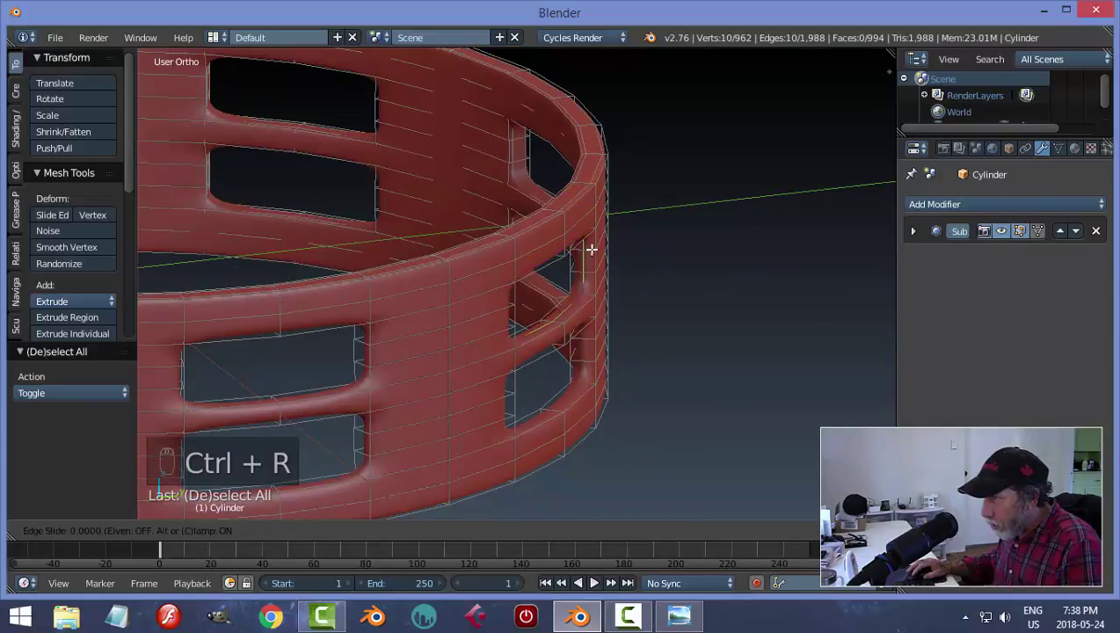
click(585, 250)
key(ctrl+r)
click(587, 251)
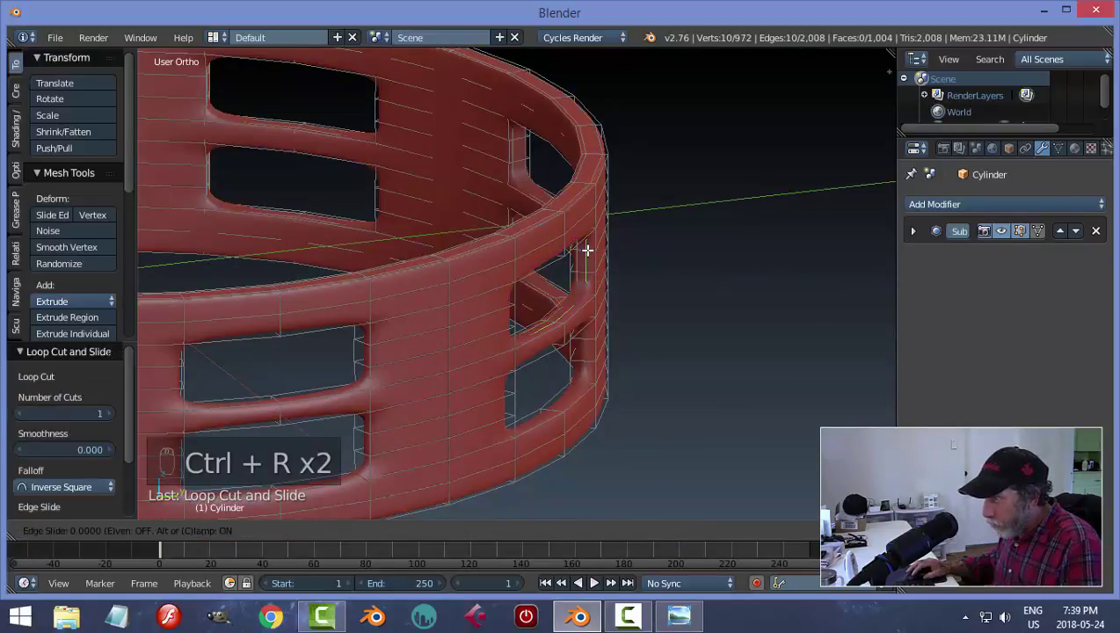
click(611, 314)
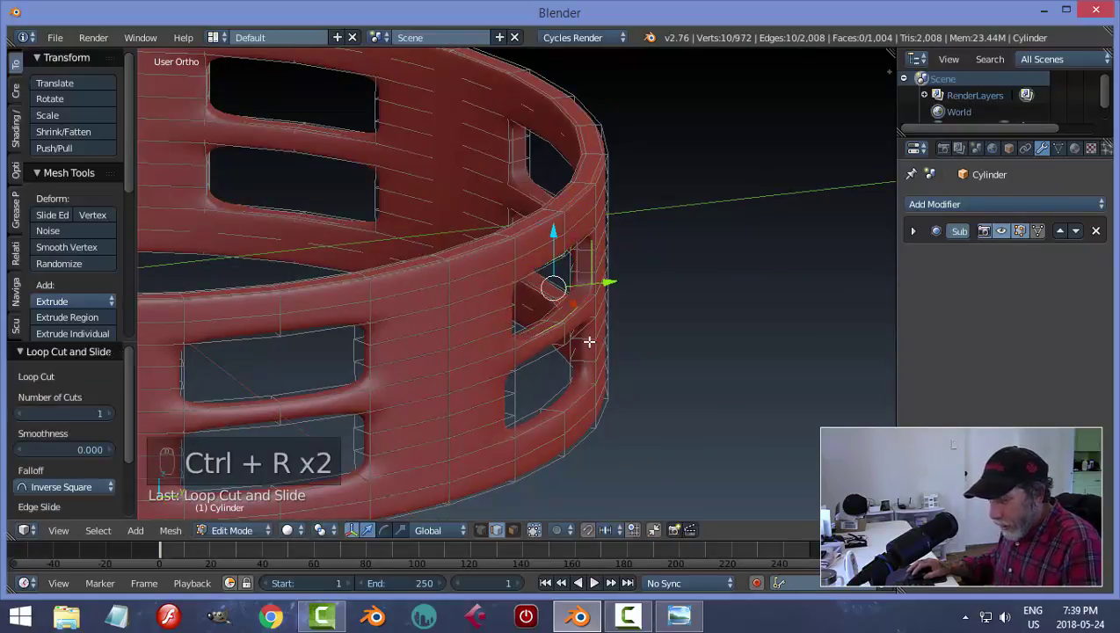
- Sharpen the lower slot of this pair with two edge loops, one near the wall's inner edge and one near its outer edge
key(ctrl+r)
click(586, 339)
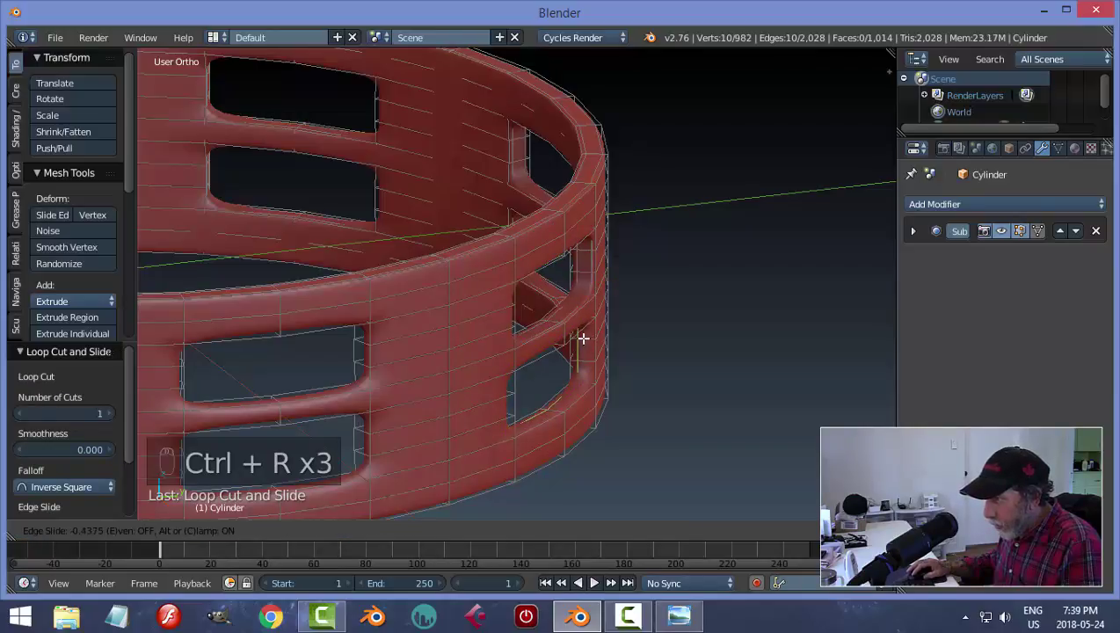
click(582, 338)
key(ctrl+r)
click(585, 339)
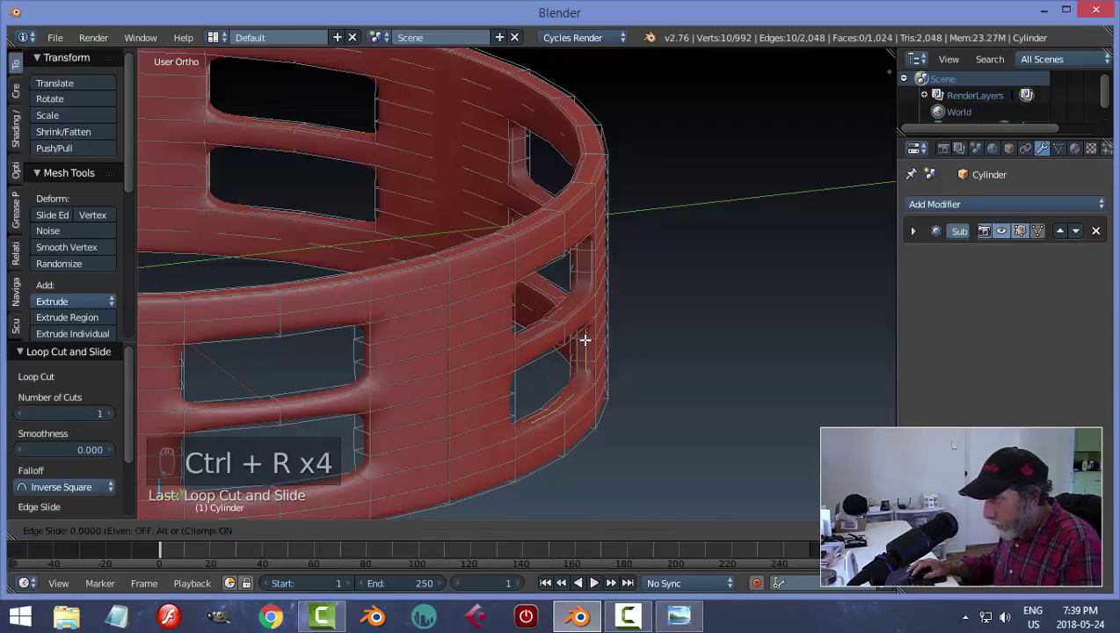
click(588, 341)
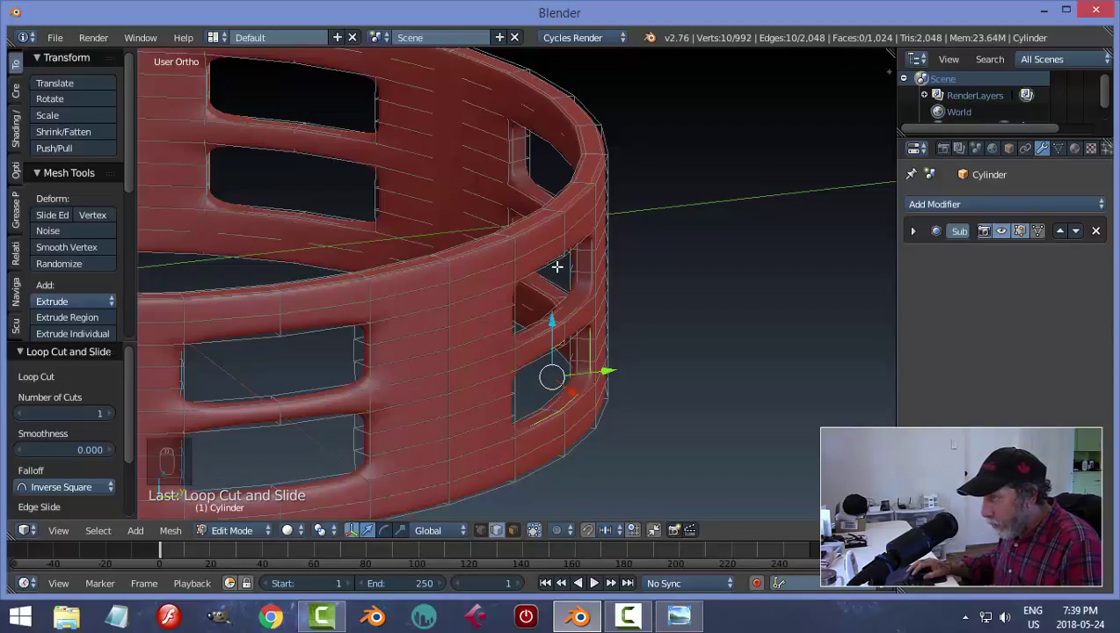
- Deselect everything and add an edge loop near the inner edge of the upper slot's wall in the following slot pair
middle_drag(653, 382, 615, 340)
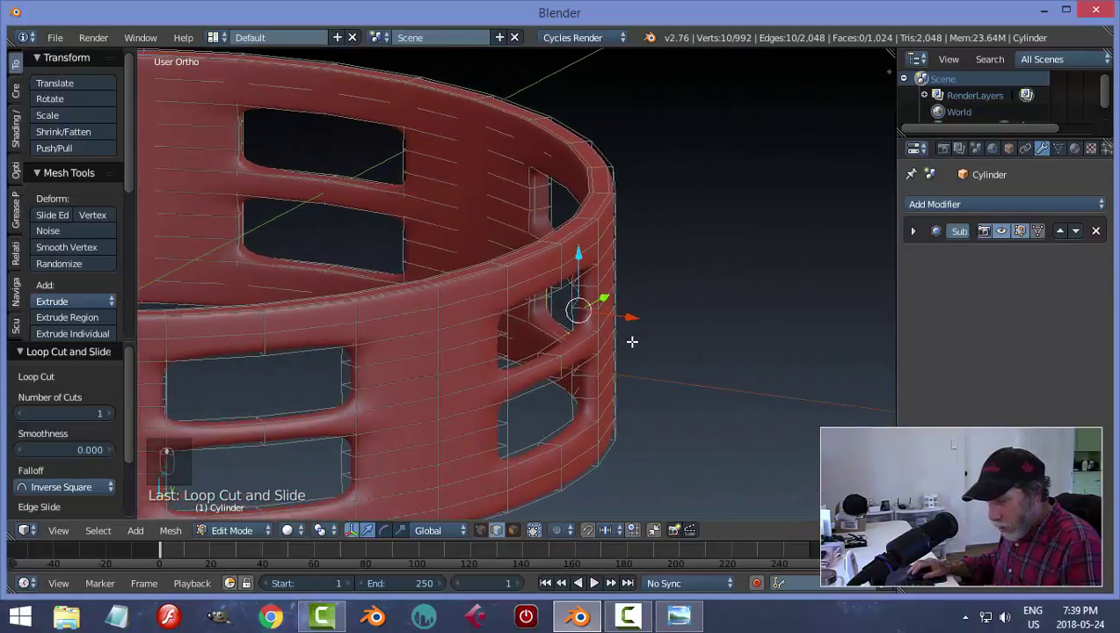
key(a)
key(ctrl+r)
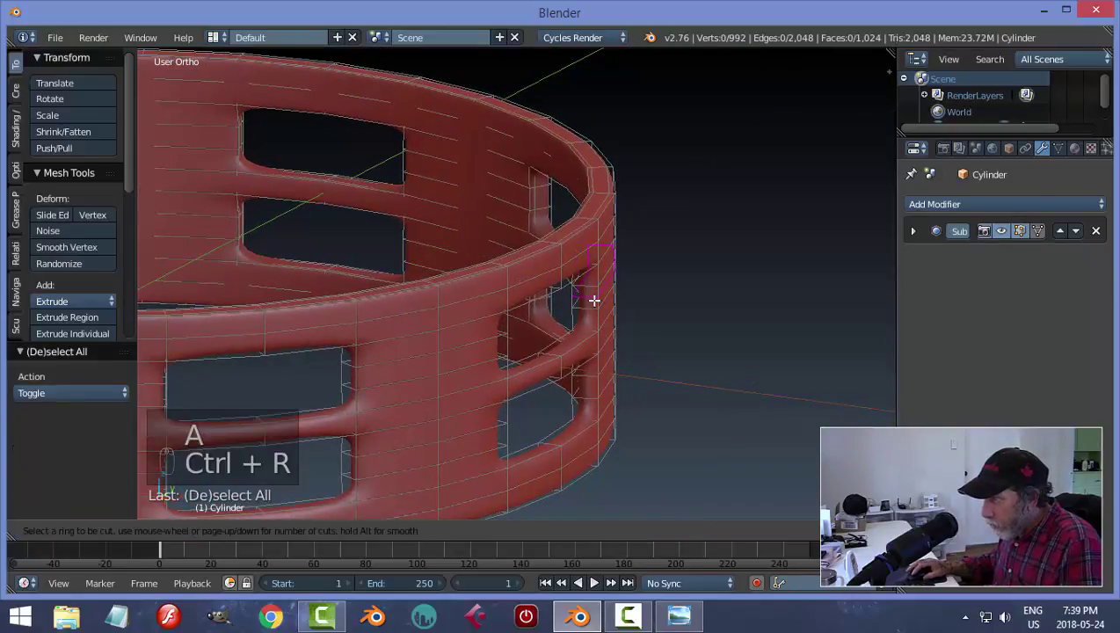
click(584, 288)
click(579, 289)
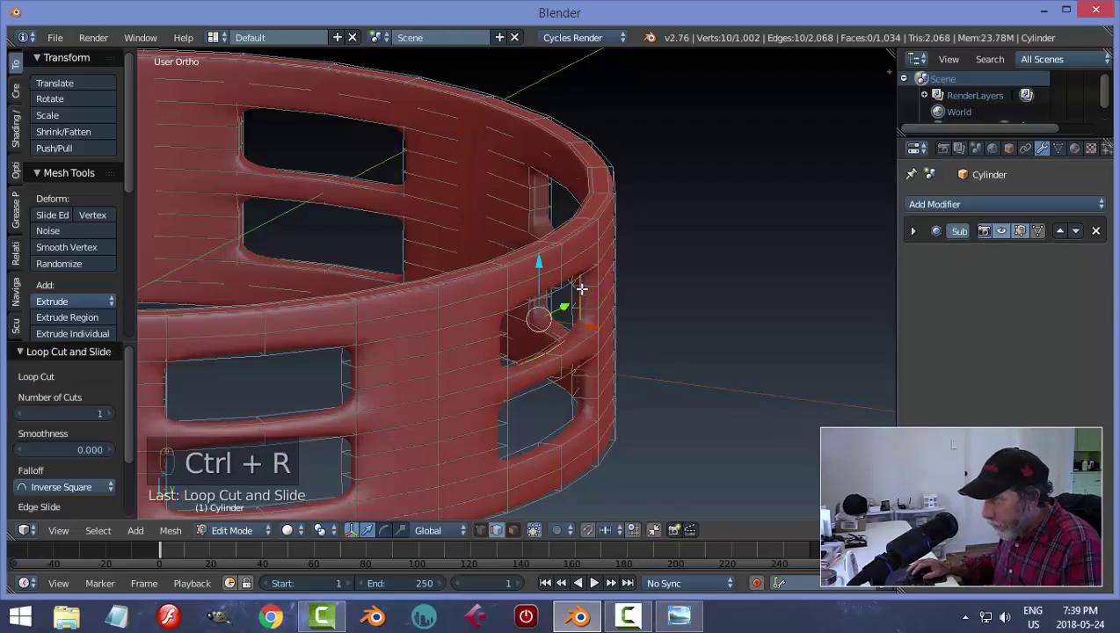
key(ctrl+r)
click(585, 288)
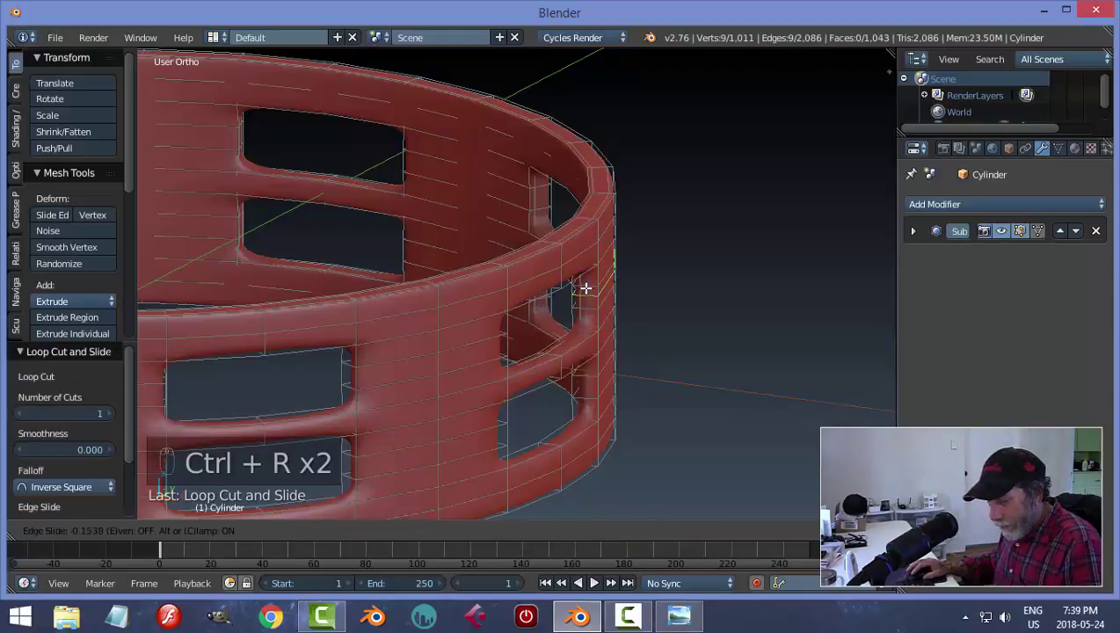
click(585, 288)
key(ctrl+z)
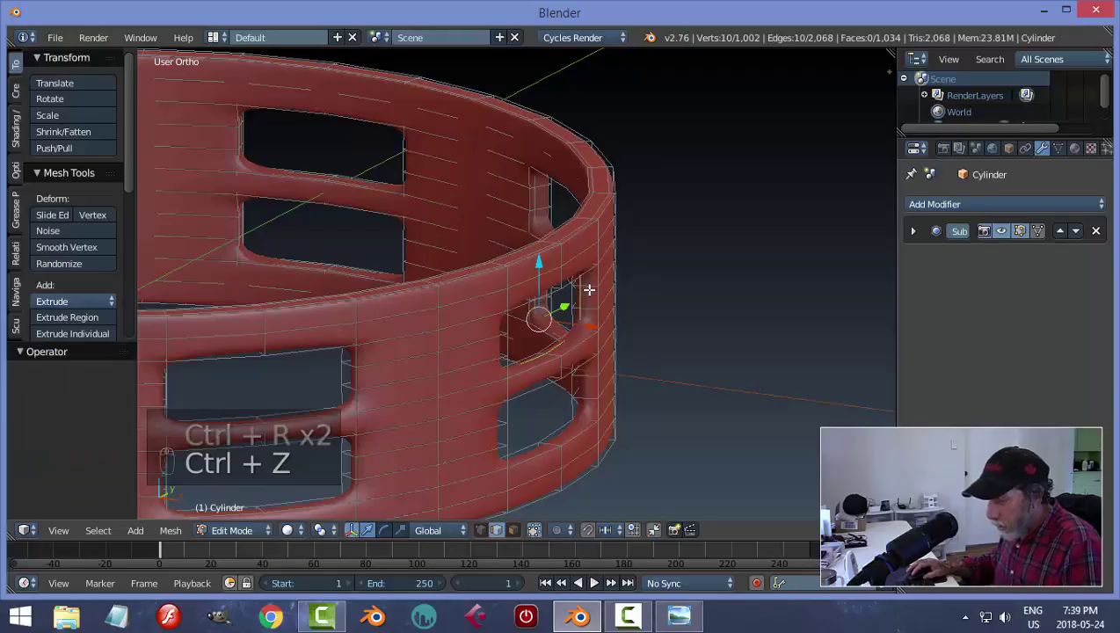
- Add a second edge loop around the same upper slot's wall, slid toward its outer edge
key(ctrl+r)
click(589, 288)
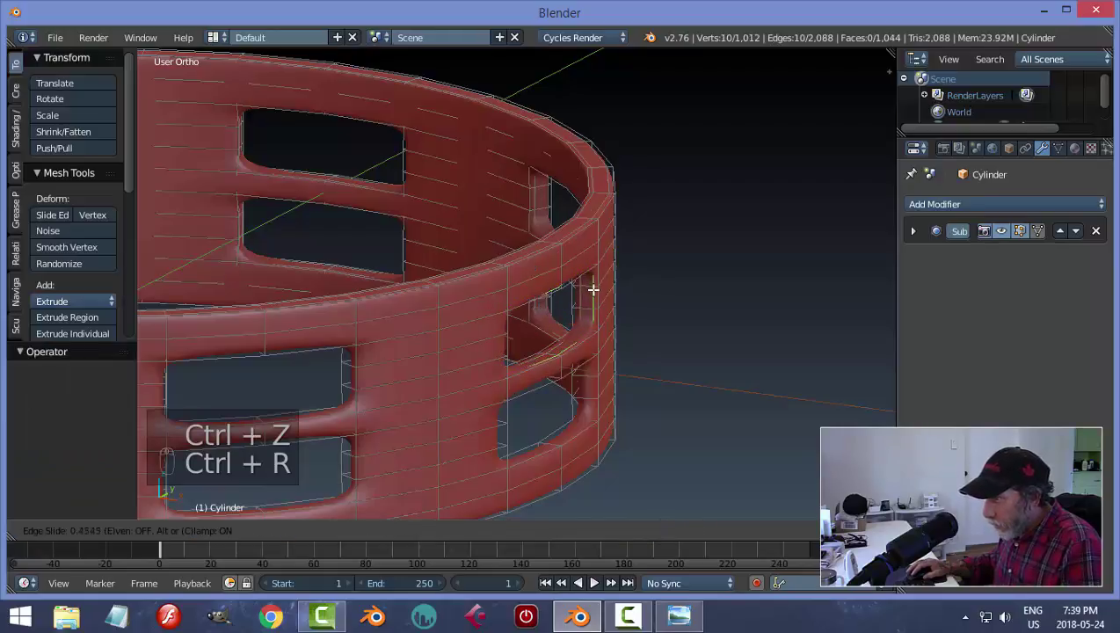
click(594, 289)
- Add two edge loops inside the lower slot directly below, slid toward the wall's inner and outer edges
key(ctrl+r)
click(589, 376)
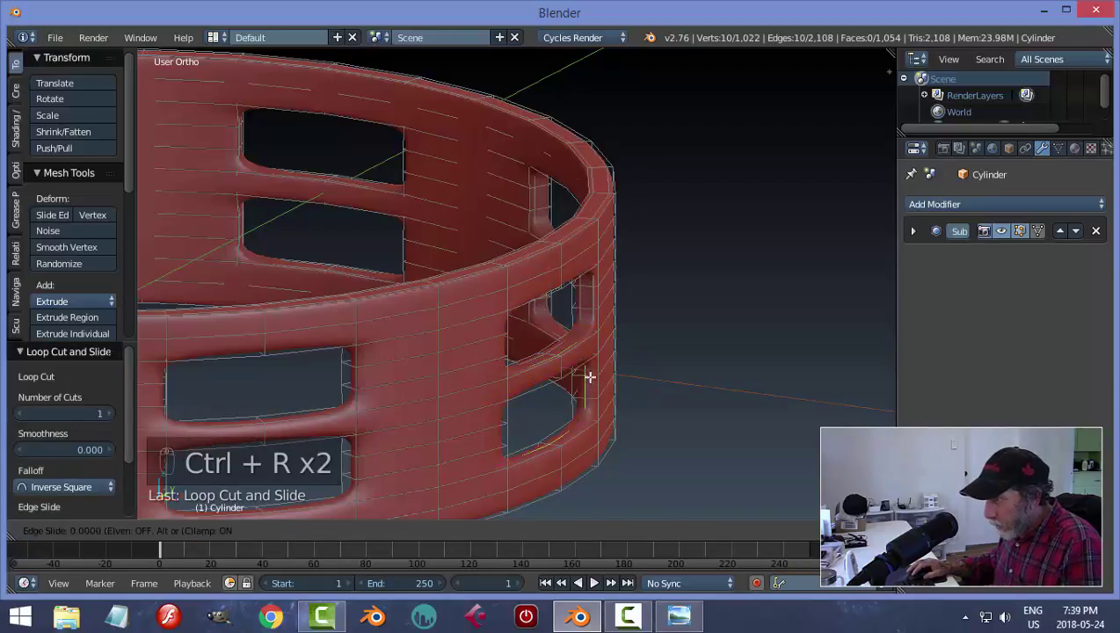
click(586, 376)
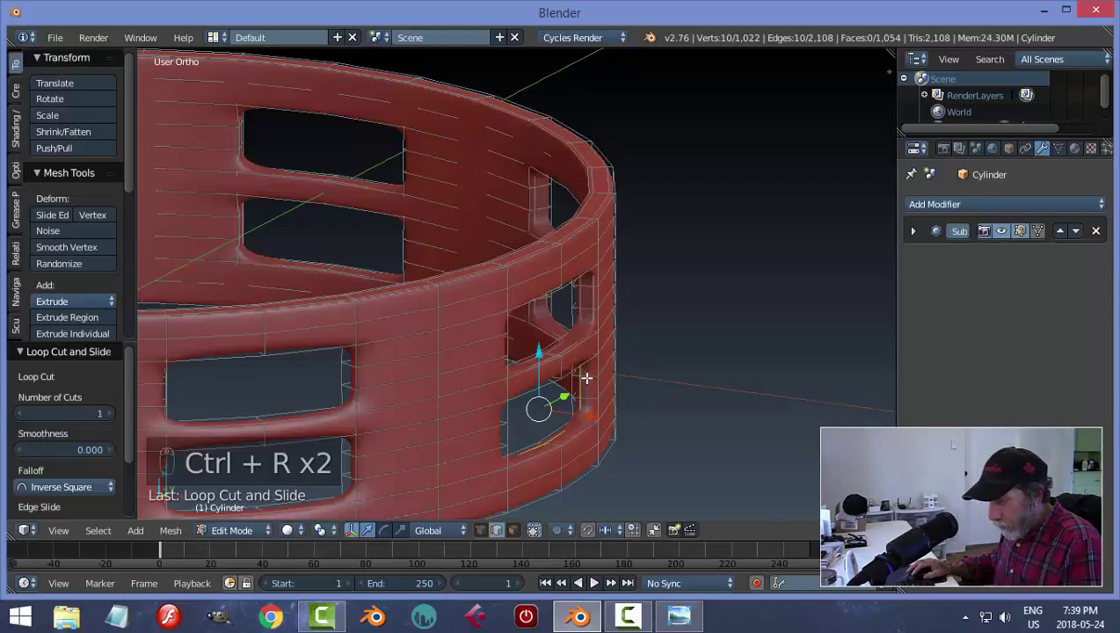
key(ctrl+r)
click(586, 377)
click(591, 380)
- Move on to the next unsharpened slot pair, clear the selection and add inner and outer edge loops to its upper slot's wall
middle_drag(640, 384, 640, 340)
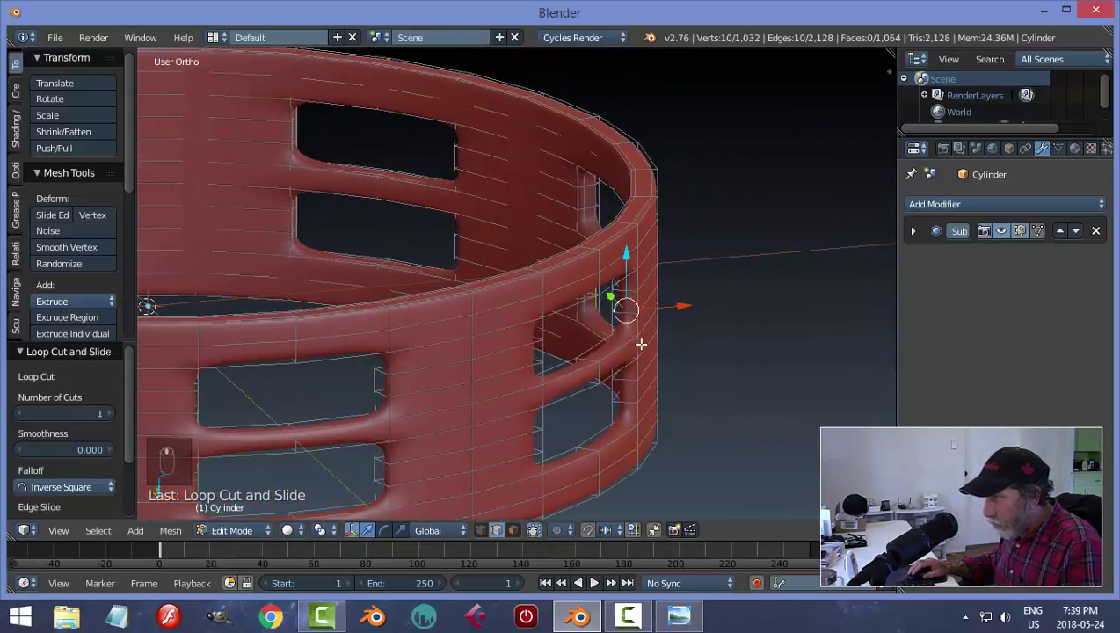
key(a)
key(ctrl+r)
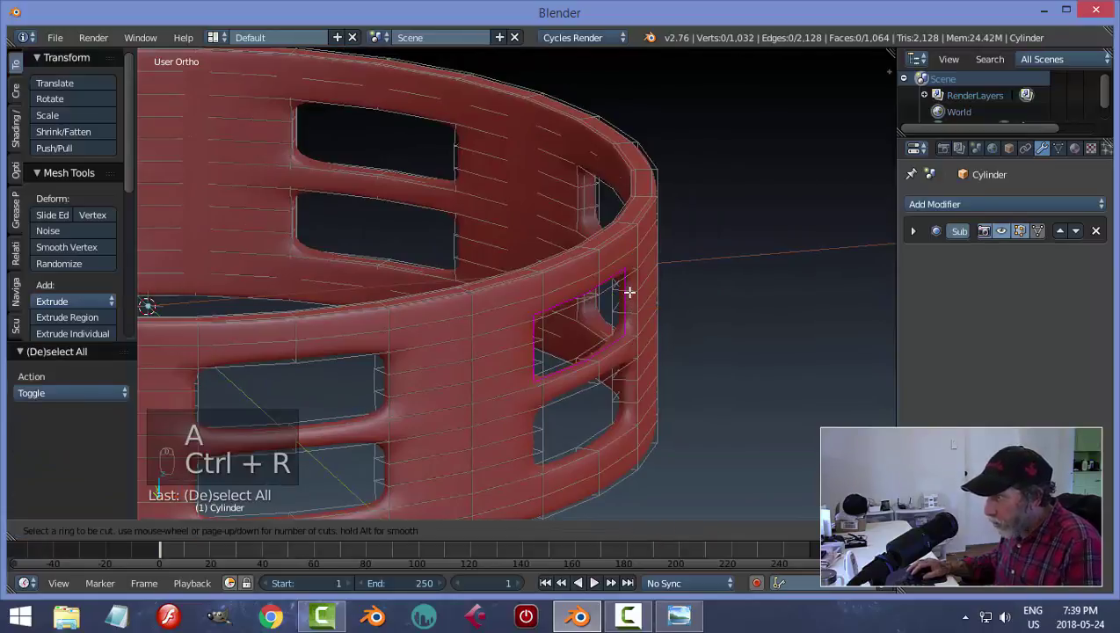
click(626, 290)
click(622, 290)
key(ctrl+r)
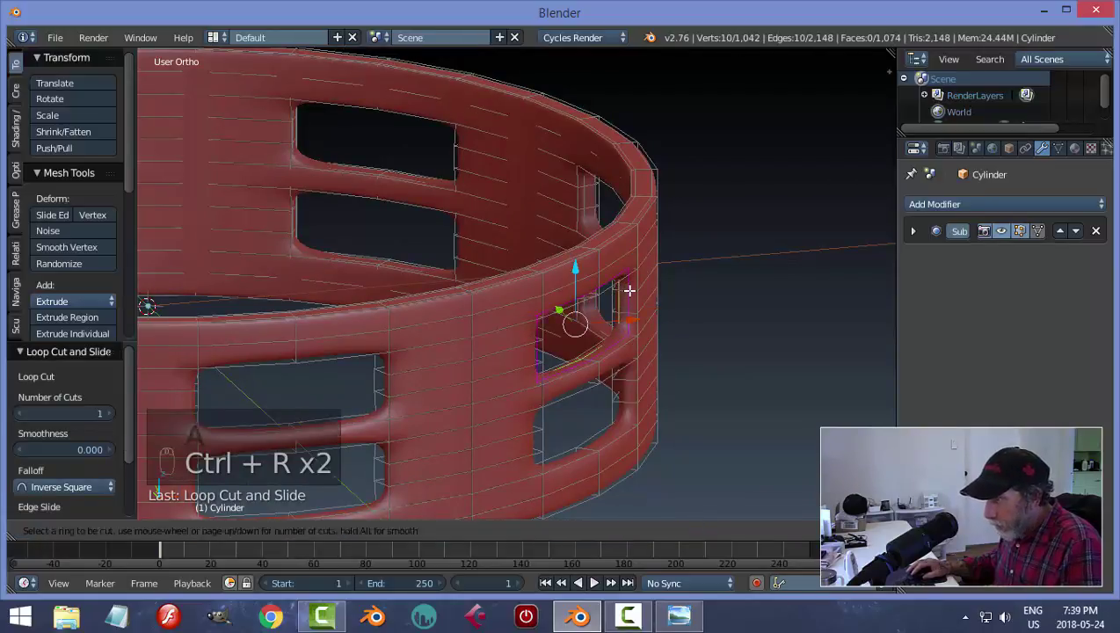
click(631, 290)
click(633, 290)
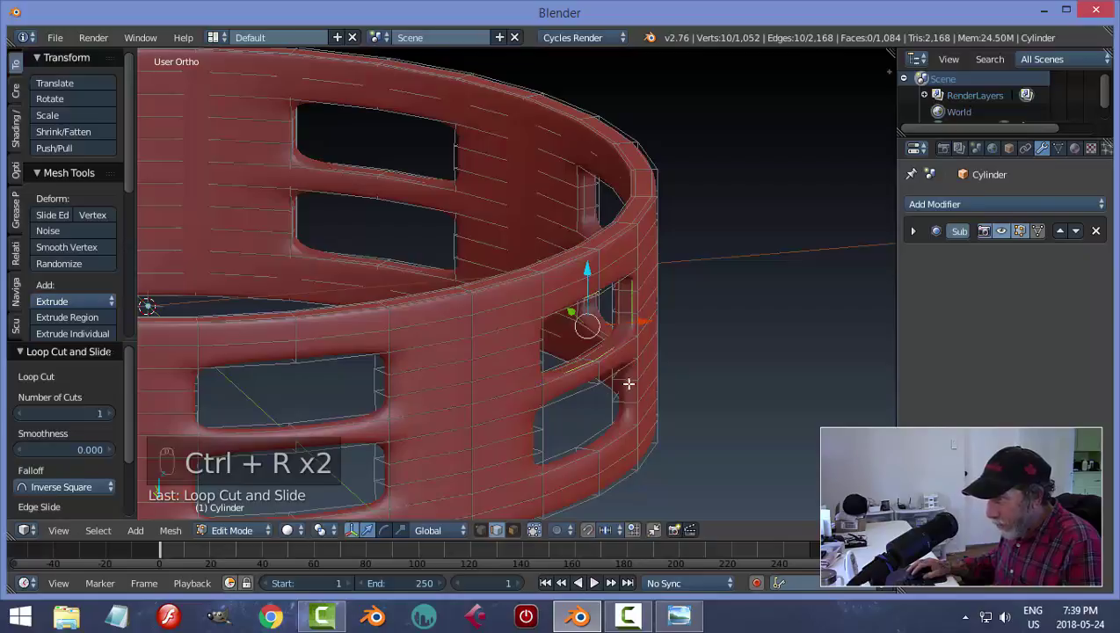
- Give the lower slot of this pair two supporting edge loops near the inner and outer edges of its wall
key(ctrl+r)
click(624, 378)
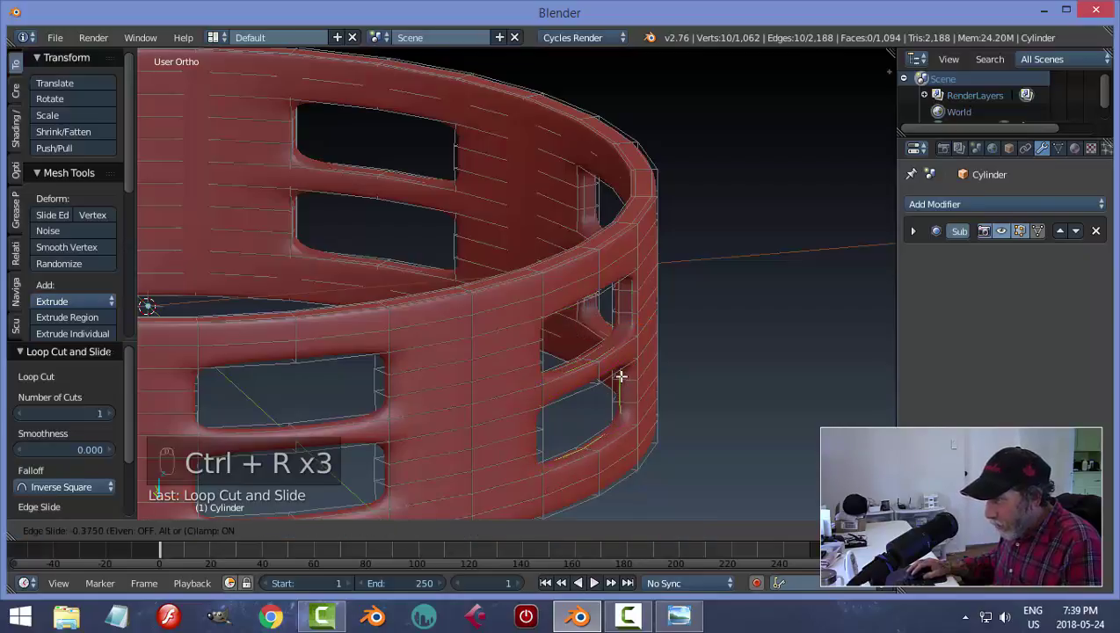
click(621, 376)
key(ctrl+r)
click(626, 378)
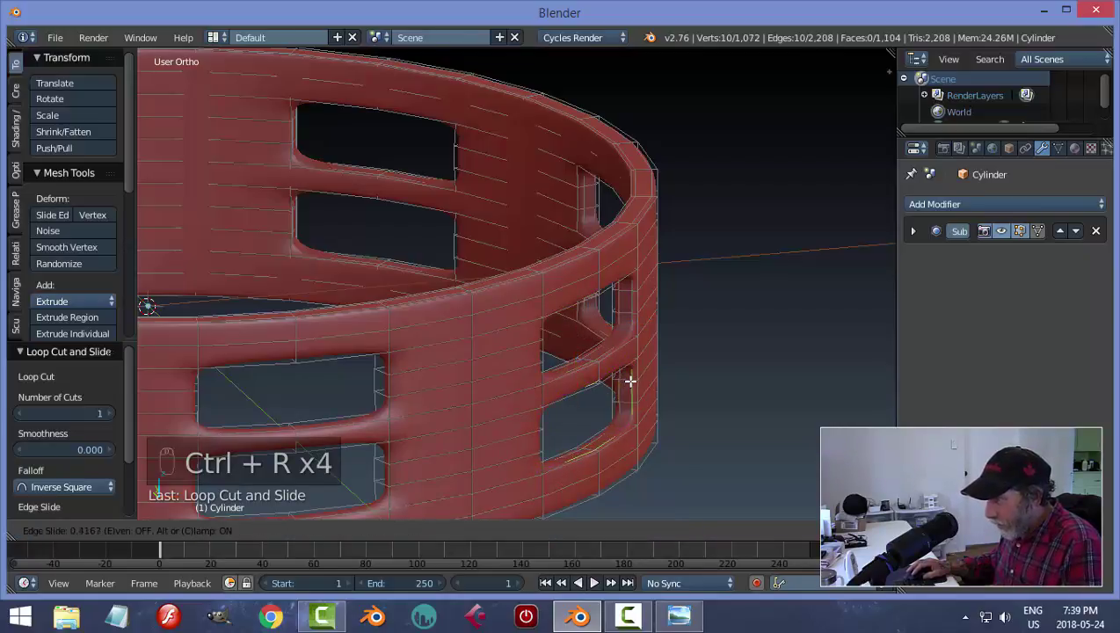
click(631, 379)
- Deselect the mesh and sharpen the upper slot of another unsharpened pair with two edge loops near its wall's edges
middle_drag(584, 400, 473, 308)
key(a)
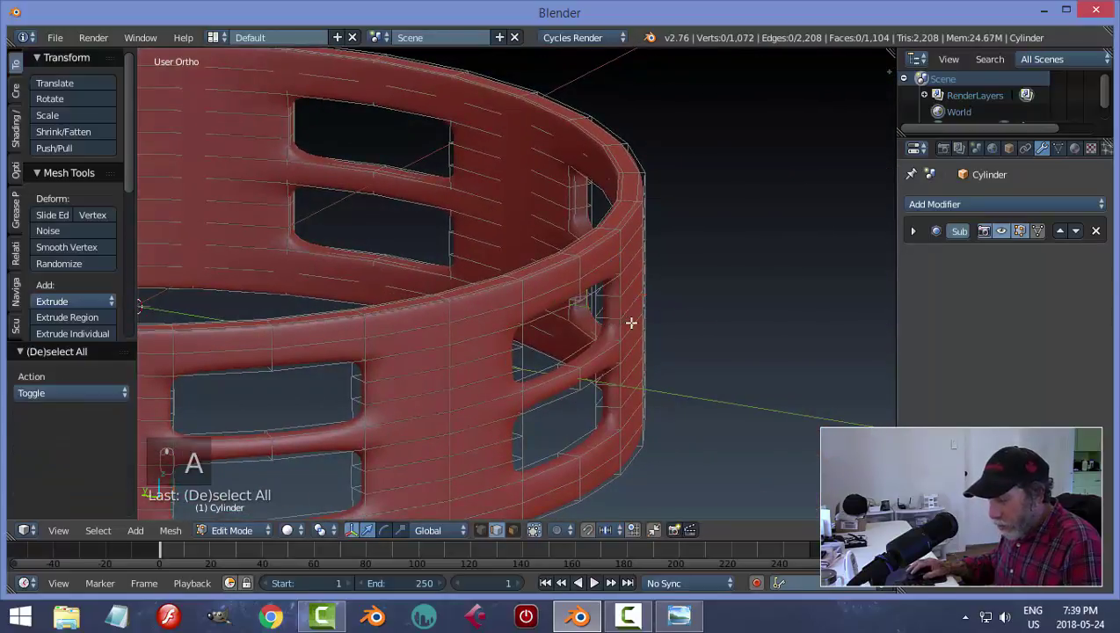
key(ctrl+r)
click(613, 299)
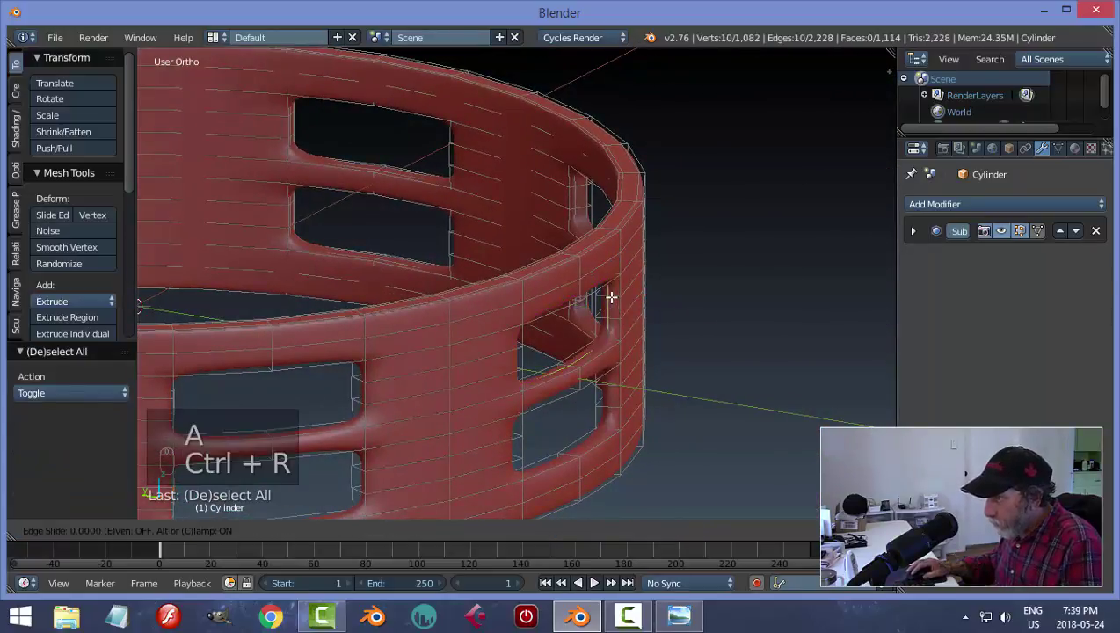
click(607, 297)
key(ctrl+r)
click(608, 296)
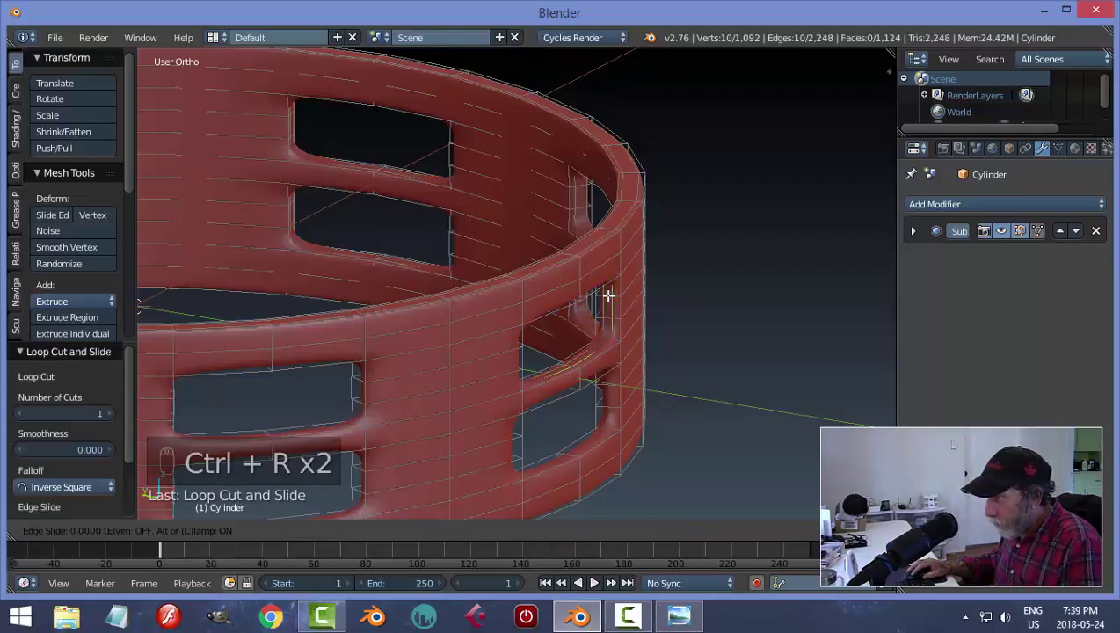
click(616, 329)
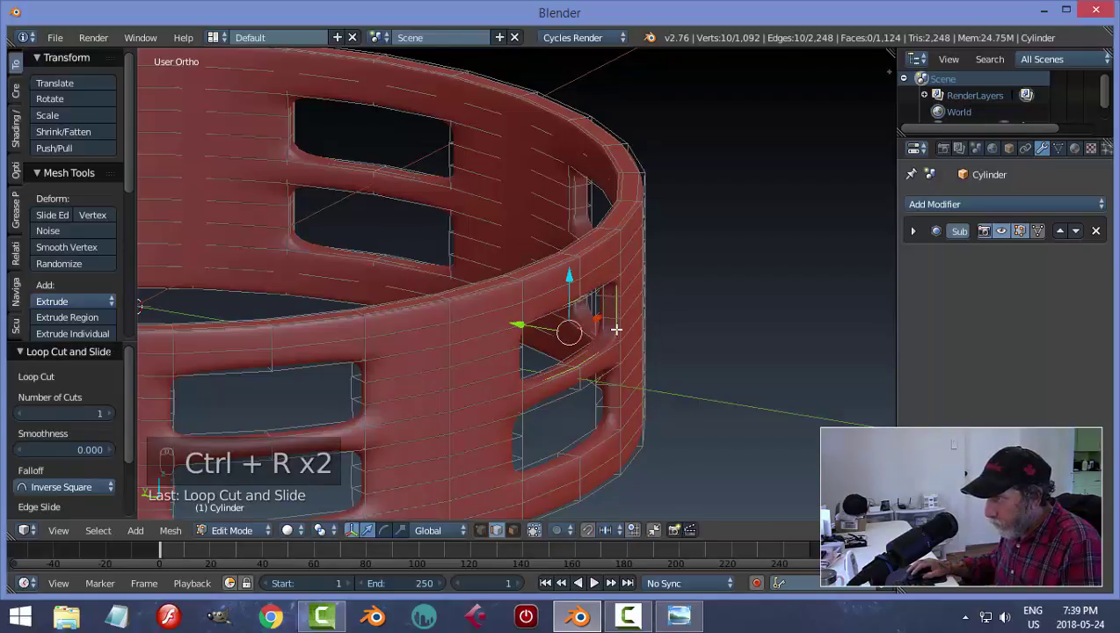
- Add two edge loops around the wall of the lower slot beneath it, one toward each edge
key(ctrl+r)
click(613, 383)
click(609, 383)
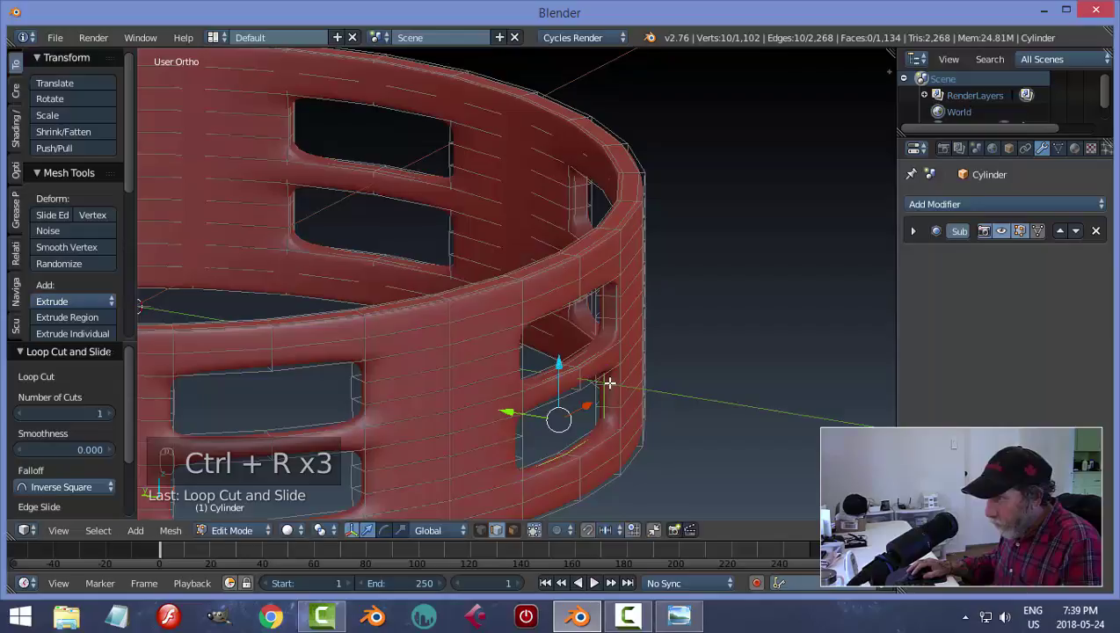
key(ctrl+r)
click(608, 383)
click(607, 383)
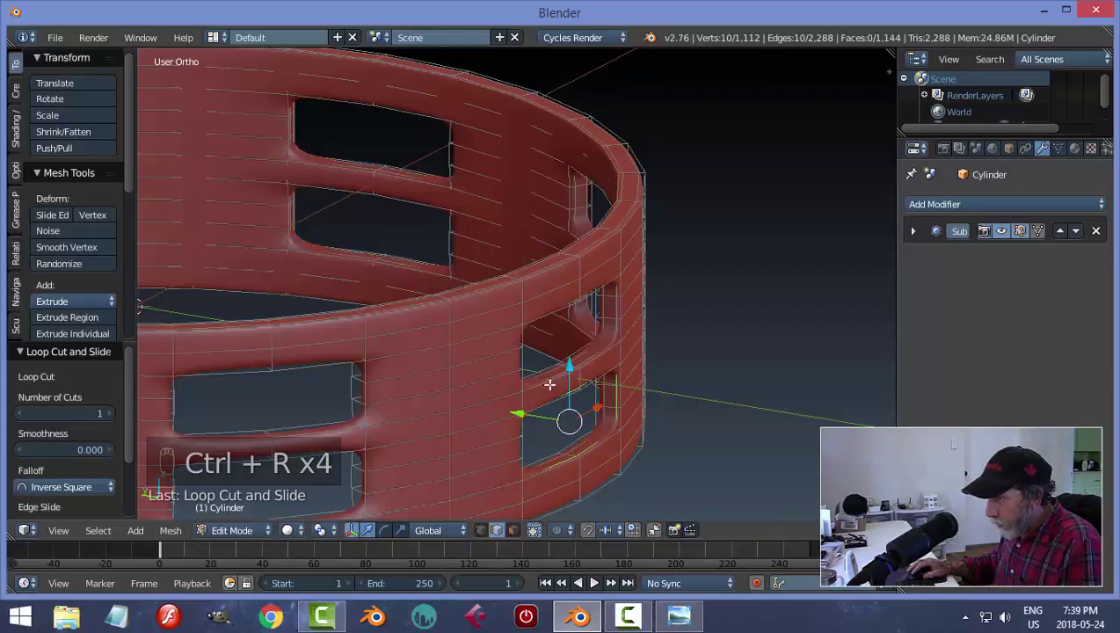
- Find the next slot pair without supporting loops and add two edge loops around its upper slot's wall
middle_drag(535, 385, 556, 343)
middle_drag(621, 336, 643, 347)
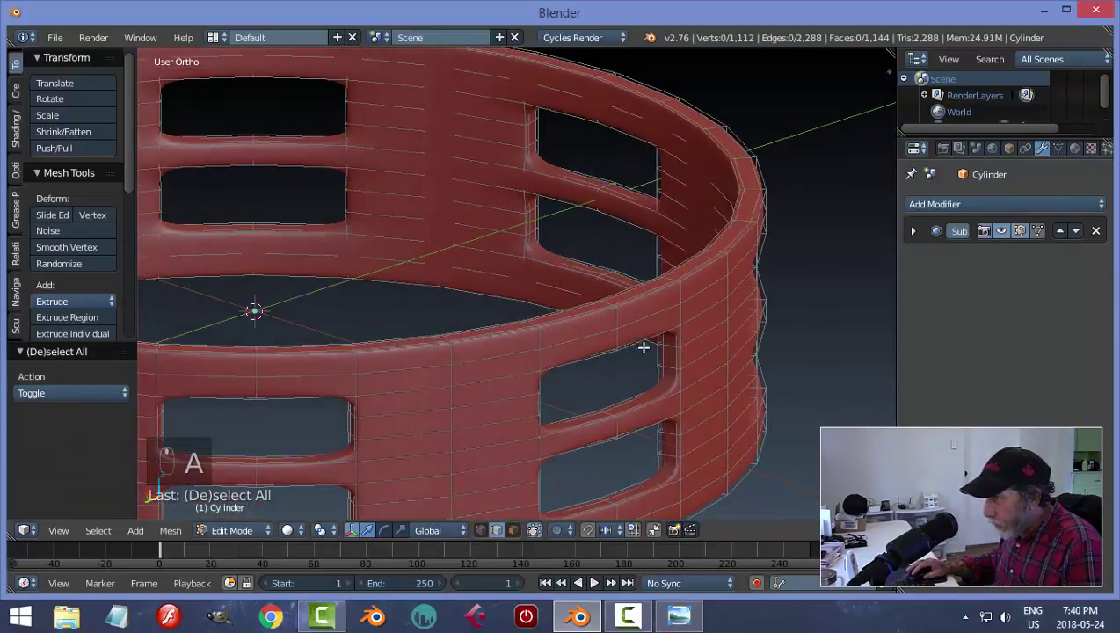
middle_drag(754, 364, 601, 361)
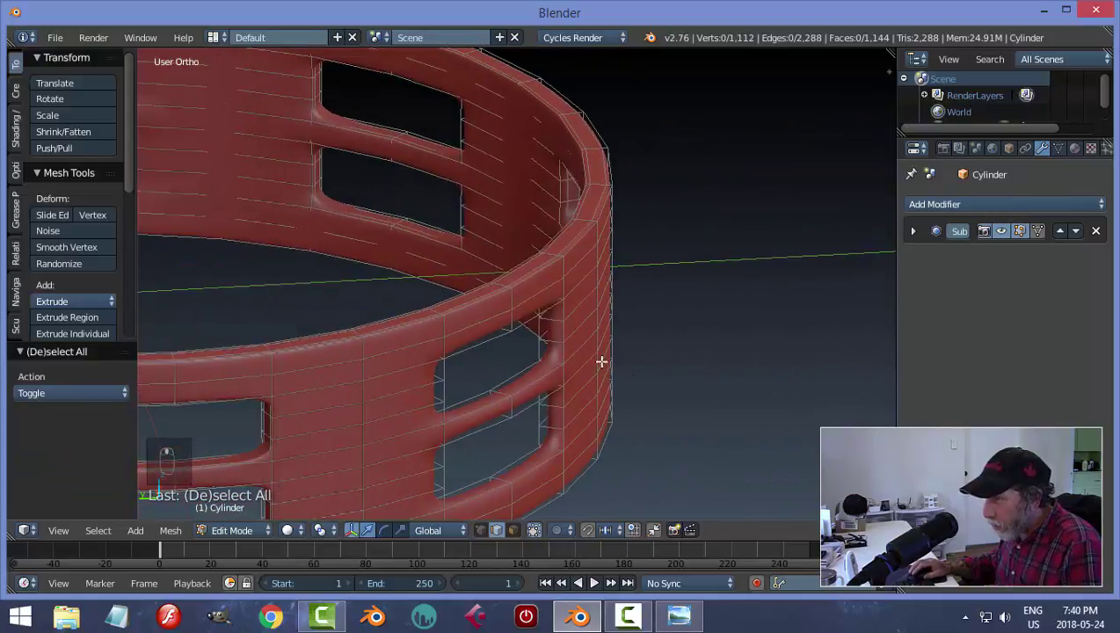
key(ctrl+r)
click(552, 319)
right_click(552, 319)
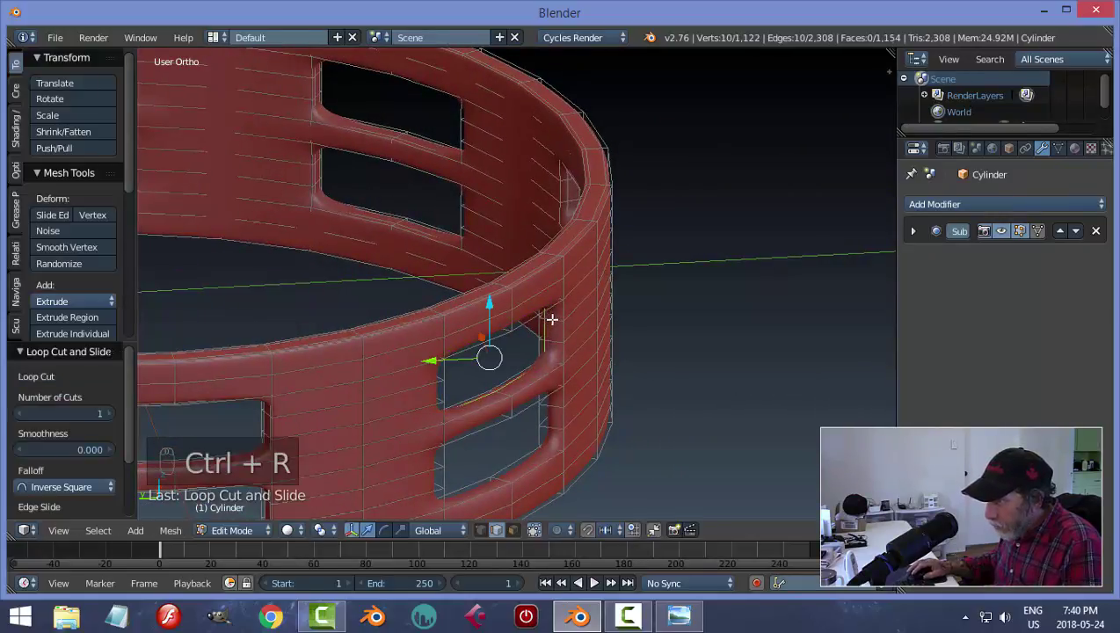
key(ctrl+r)
click(555, 320)
right_click(554, 320)
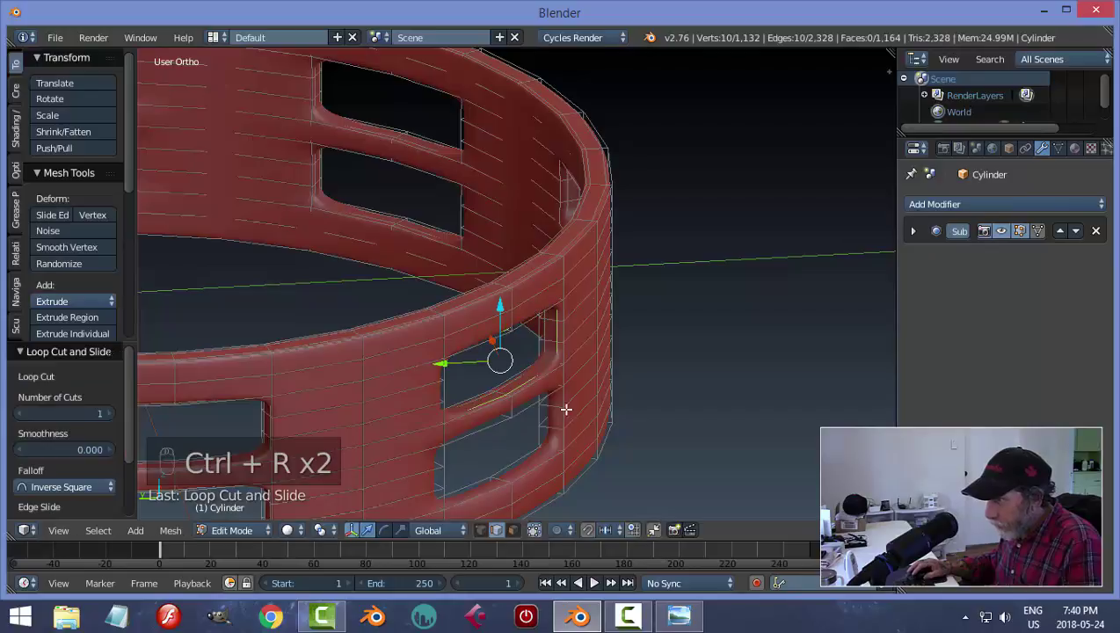
- Sharpen the matching lower slot with two edge loops placed near the inner and outer edges of its wall
key(ctrl+r)
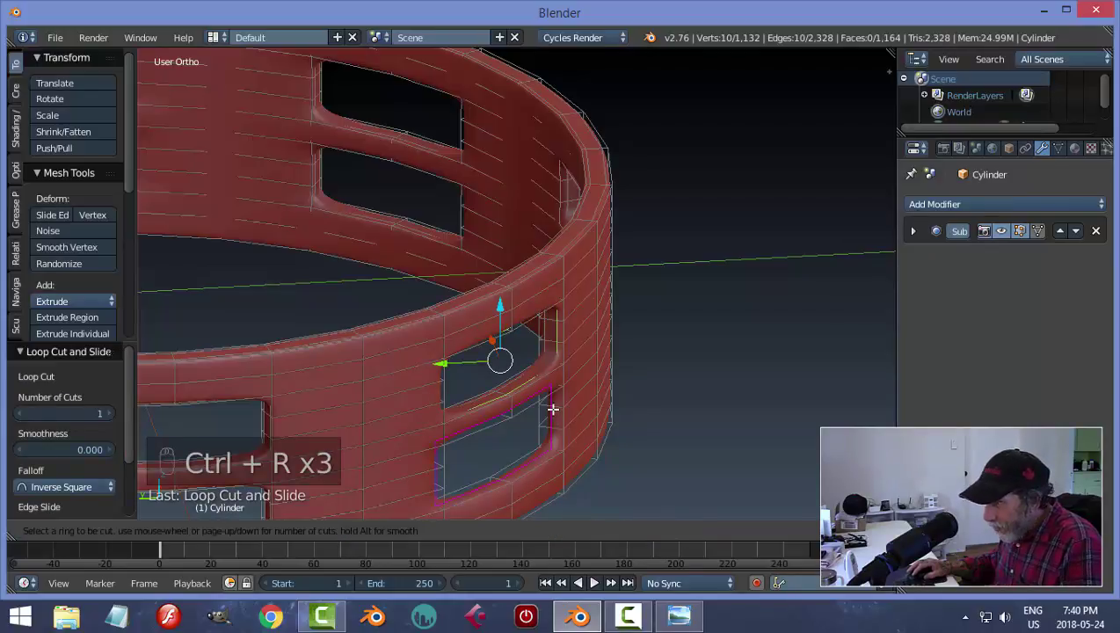
click(551, 408)
right_click(547, 407)
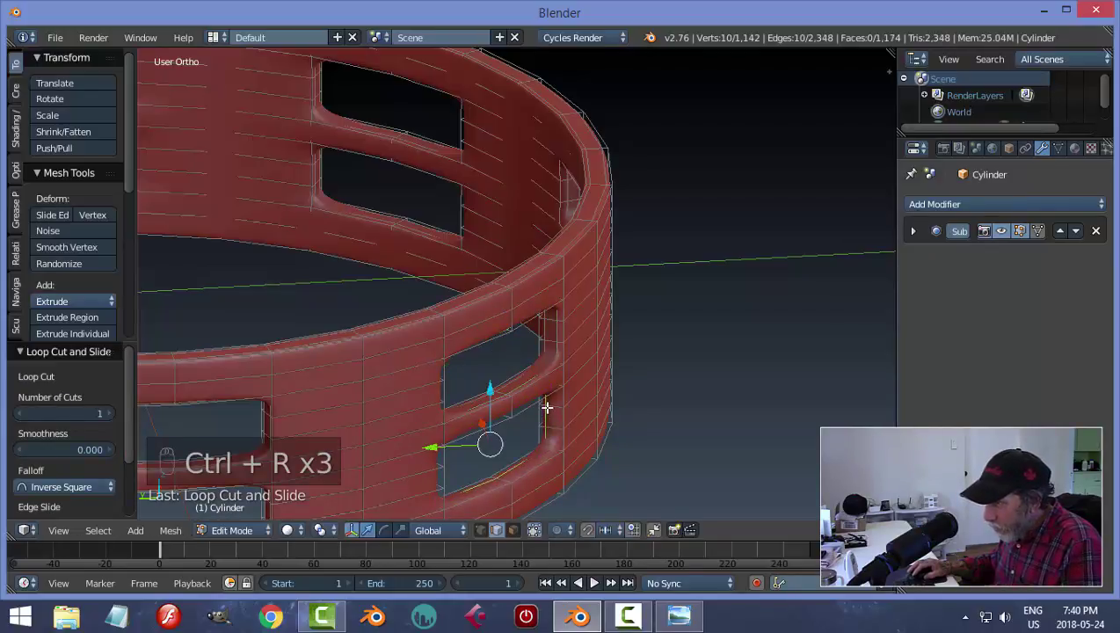
key(ctrl+r)
click(549, 406)
right_click(549, 406)
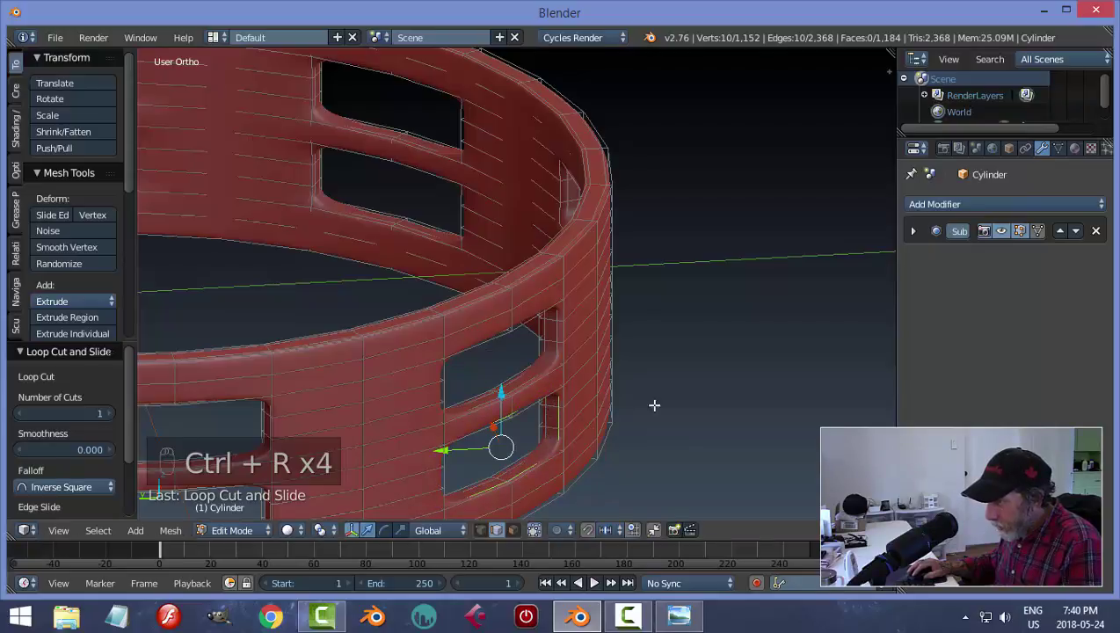
- Deselect the mesh, switch to Object Mode and examine the smoothed slots around the ring frame
key(a)
key(Tab)
click(560, 405)
scroll(655, 390, down, 4)
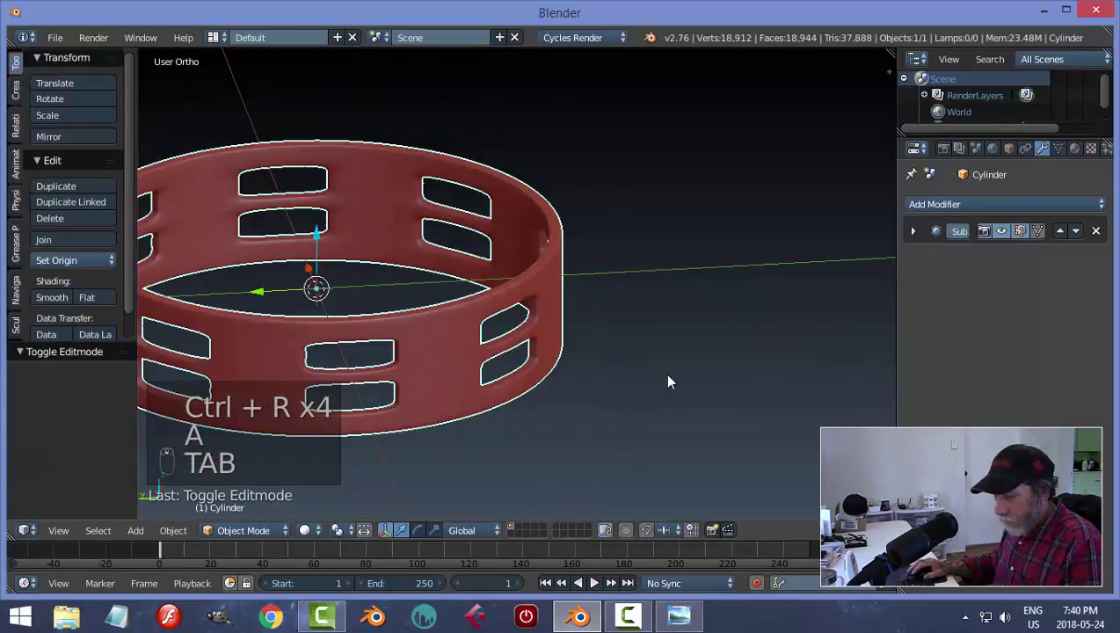
key(a)
middle_drag(666, 376, 684, 299)
scroll(655, 343, up, 2)
right_click(711, 245)
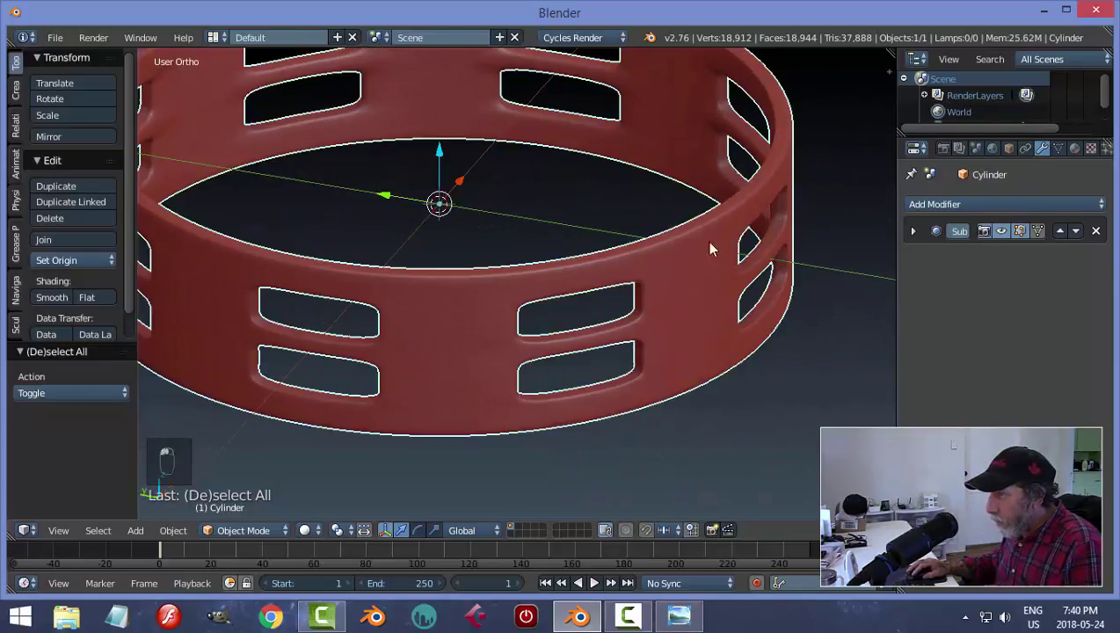
- Return to Edit Mode on the ring and set the mesh select mode to Edge
key(Tab)
click(892, 271)
middle_drag(726, 268, 751, 298)
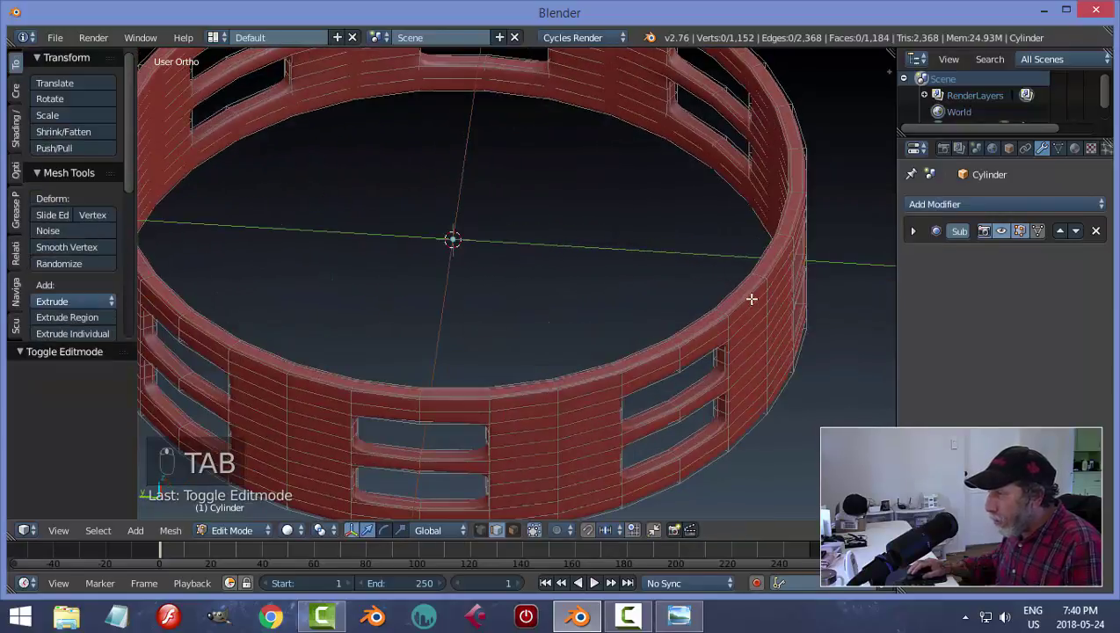
key(ctrl+Tab)
click(742, 266)
key(ctrl+Tab)
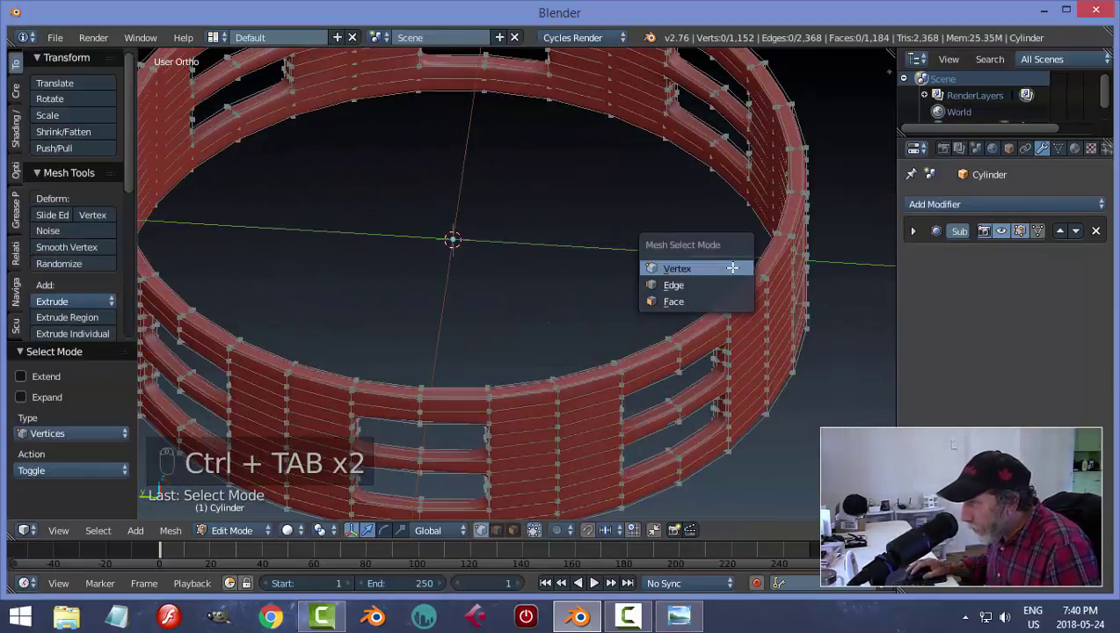
click(719, 278)
- Select the whole edge loop running around the inner side of the ring's top rim
scroll(773, 323, down, 3)
scroll(833, 368, up, 2)
scroll(828, 346, down, 3)
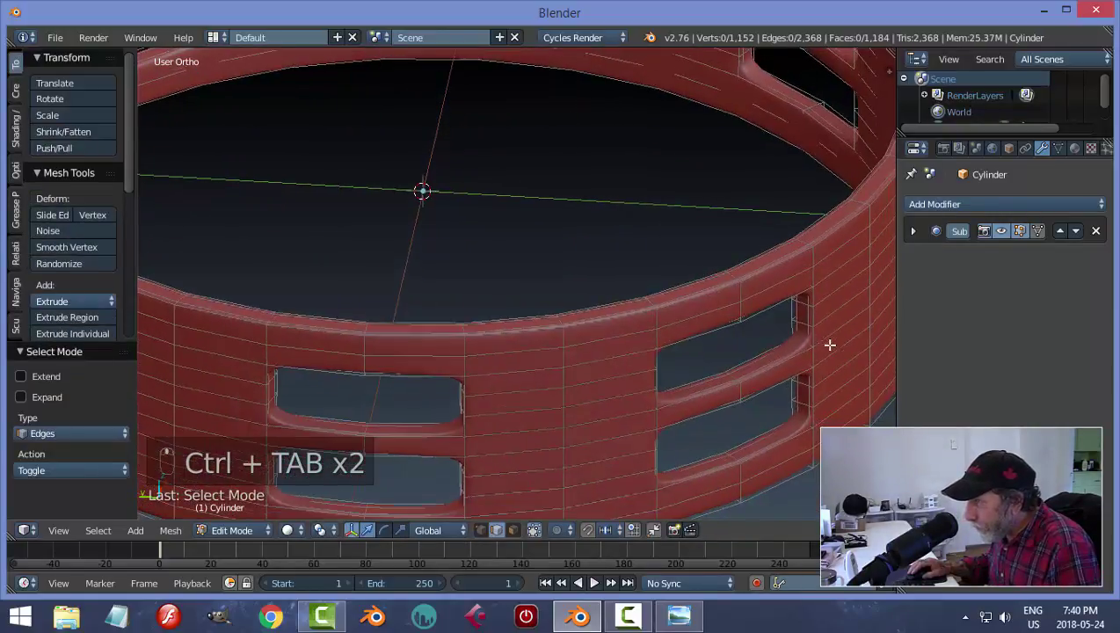
middle_drag(793, 310, 675, 245)
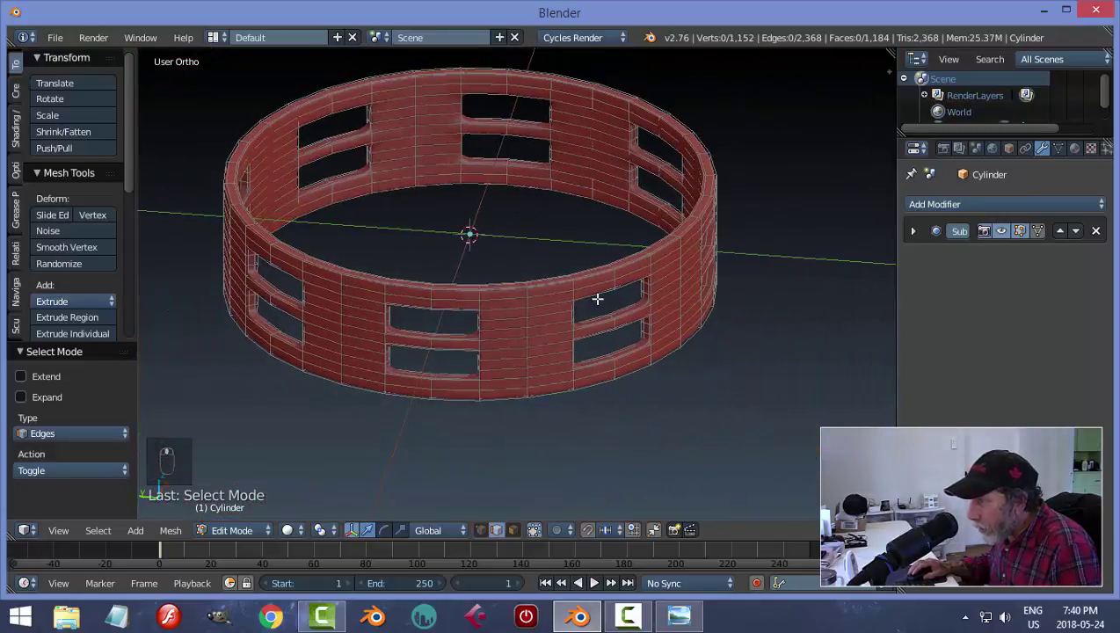
middle_drag(597, 299, 669, 311)
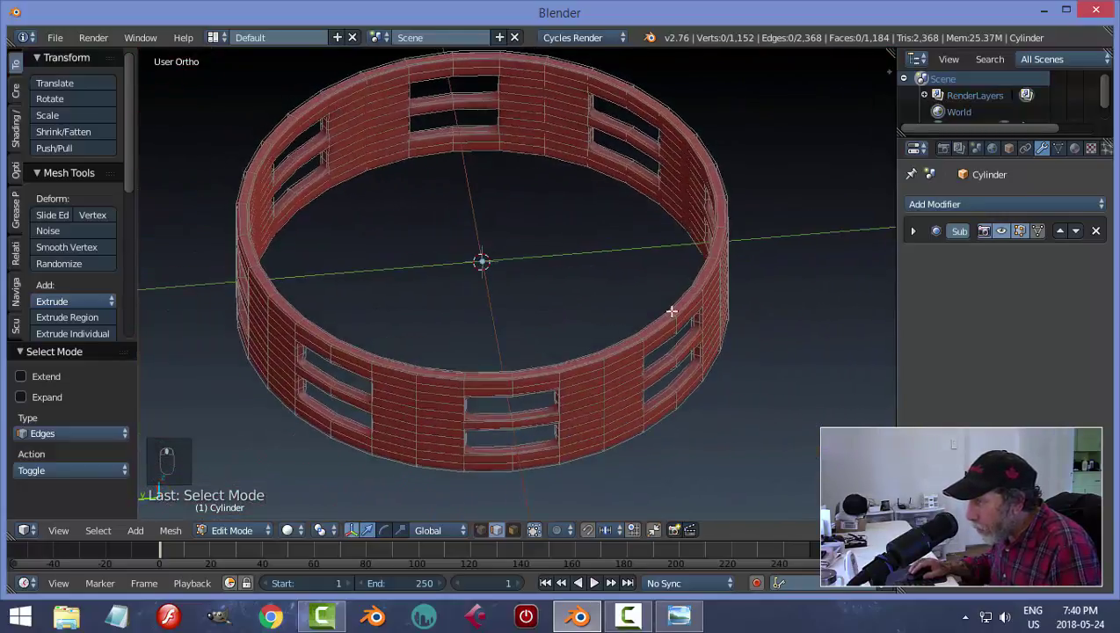
scroll(756, 298, up, 3)
shift+middle_drag(801, 288, 602, 254)
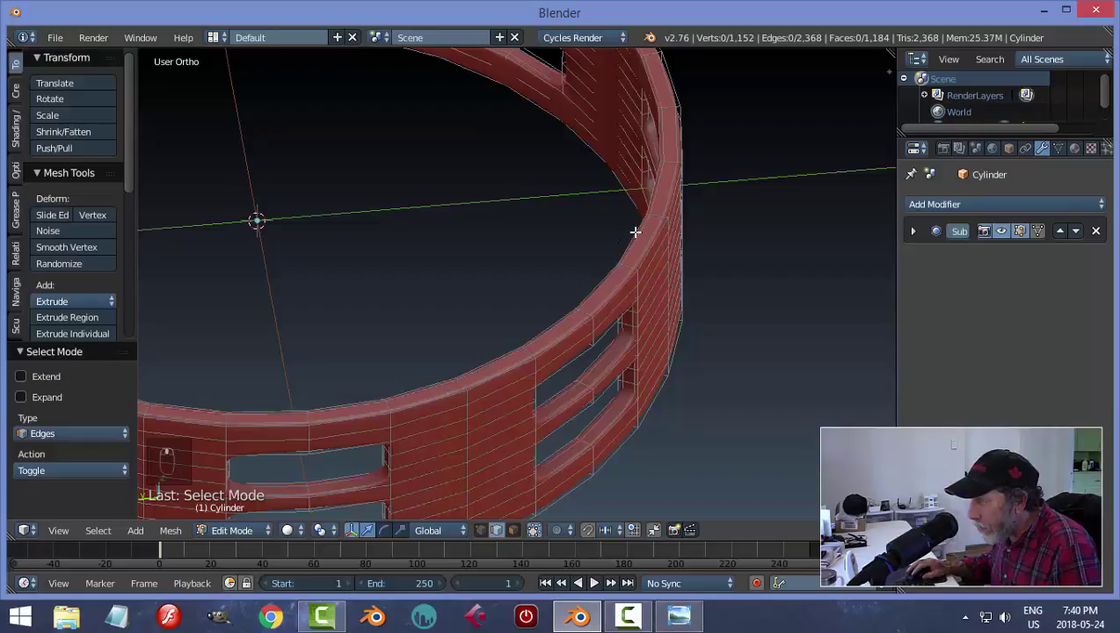
alt+right_click(635, 232)
scroll(650, 238, down, 5)
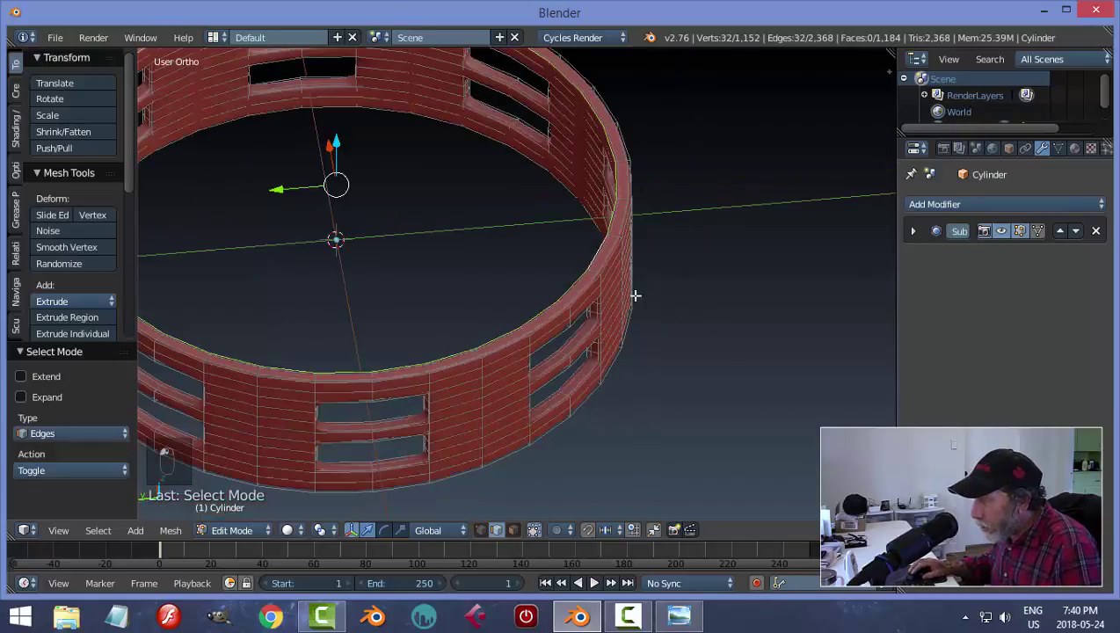
mouse_move(633, 295)
middle_down()
mouse_move(675, 295)
mouse_move(630, 305)
mouse_move(648, 280)
mouse_move(627, 304)
middle_up()
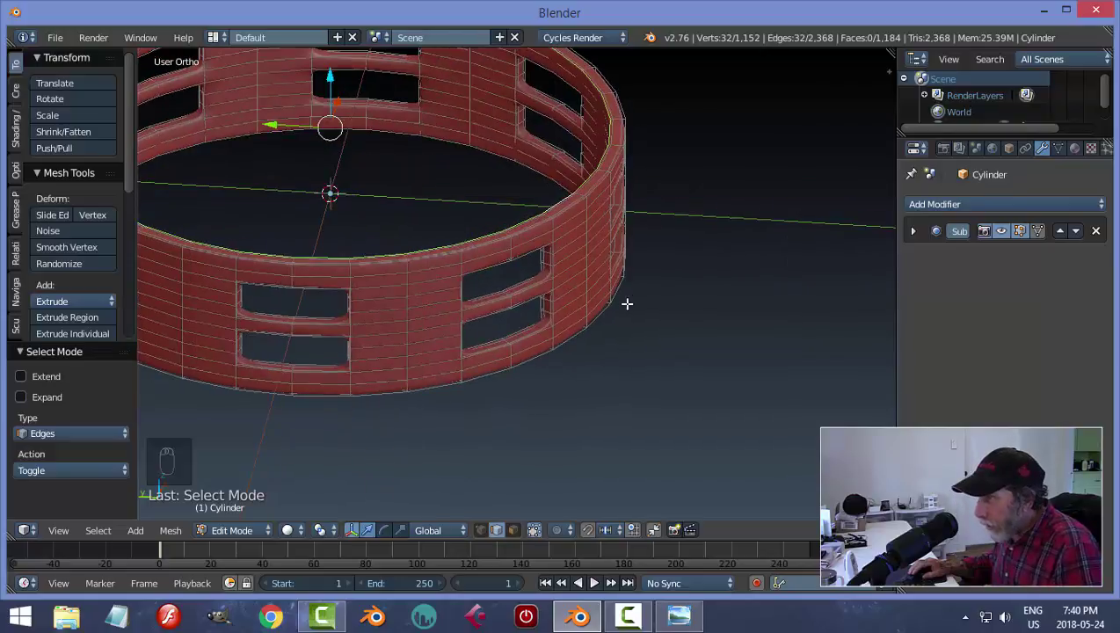
- Close the ring's open top edge loop with a single face and switch to face selection with nothing selected
key(f)
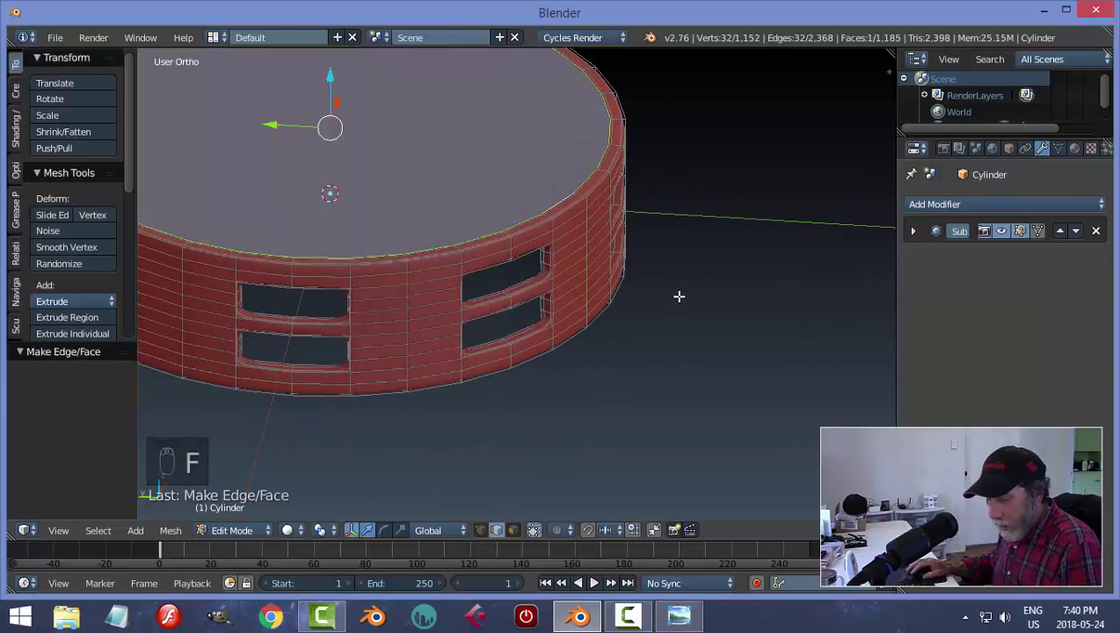
key(a)
key(ctrl+Tab)
click(607, 313)
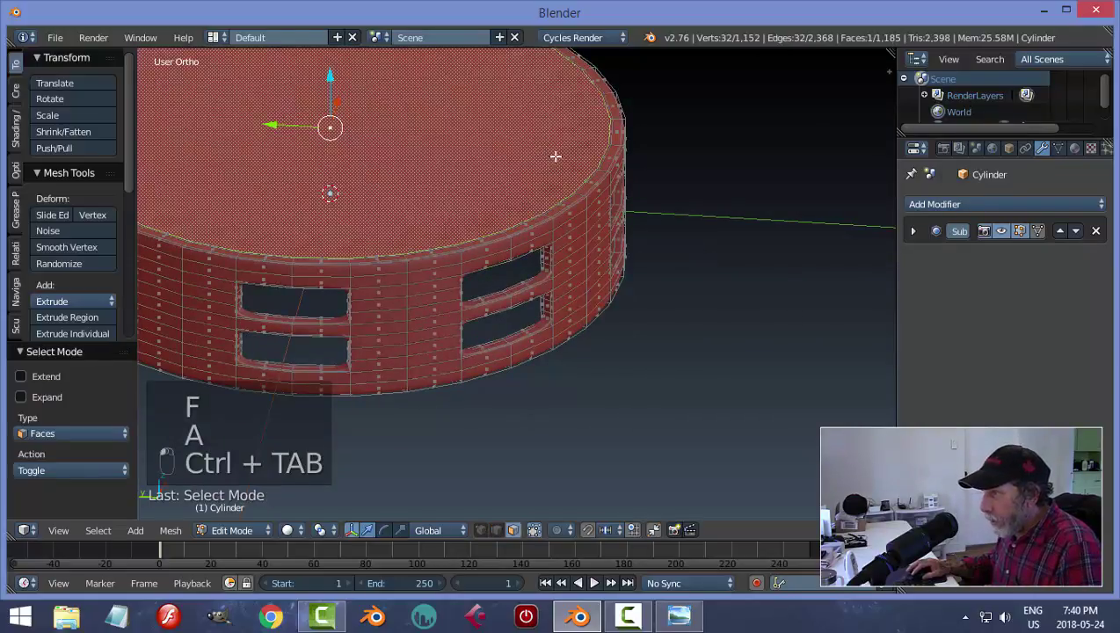
- Select the top cap face together with the two innermost face loops of the surrounding rim
scroll(556, 157, up, 5)
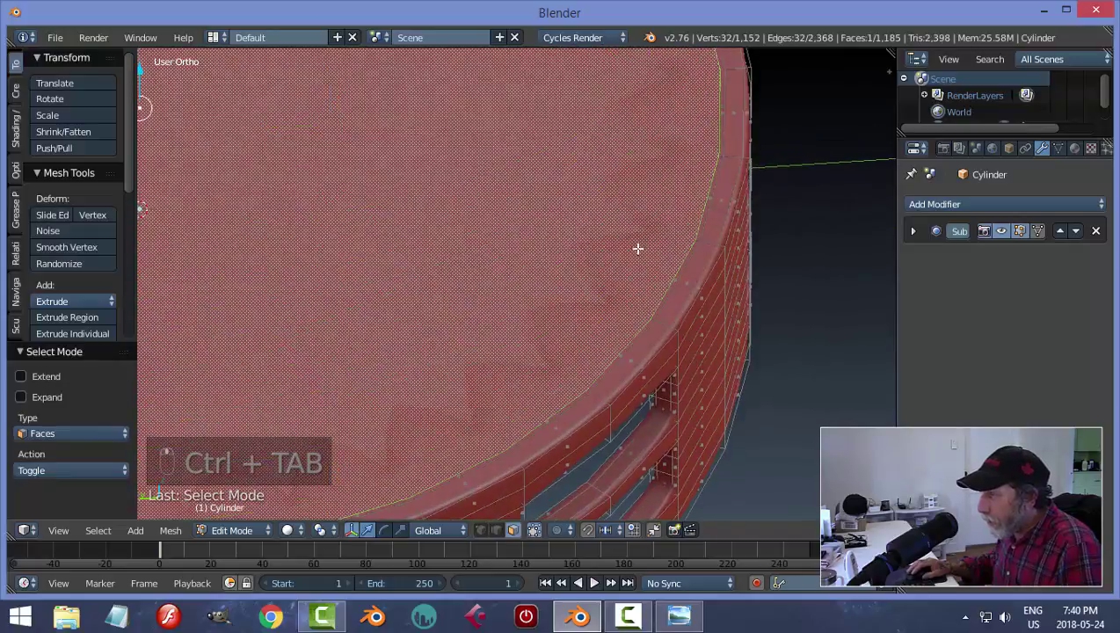
alt+right_click(654, 317)
key(a)
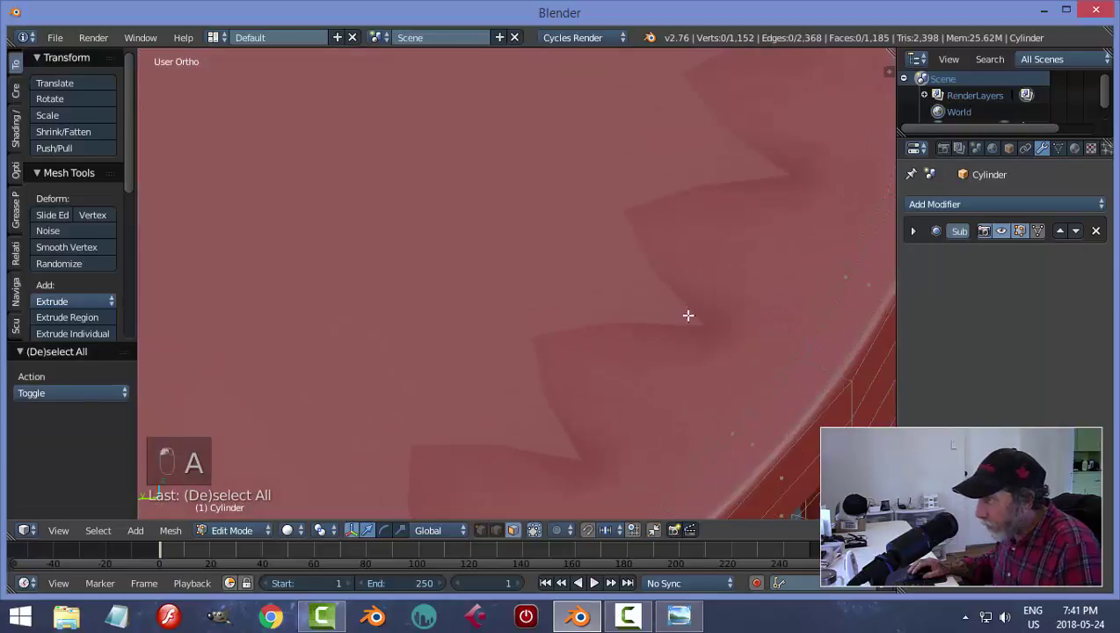
shift+middle_drag(666, 309, 528, 191)
right_click(530, 191)
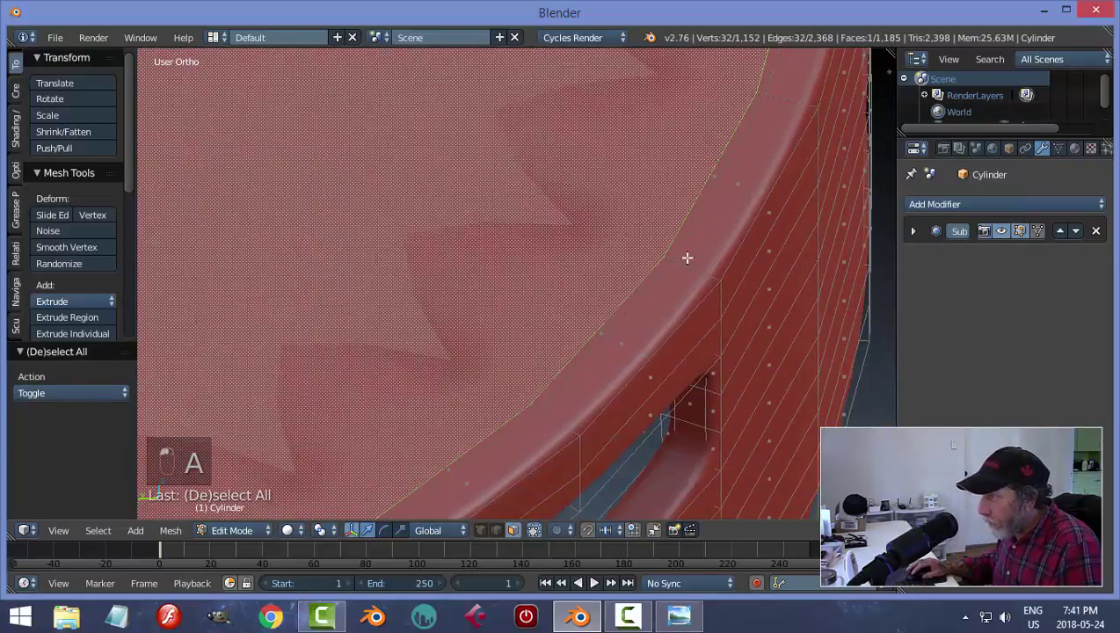
alt+shift+right_click(666, 257)
alt+shift+right_click(688, 267)
middle_drag(767, 315, 710, 303)
scroll(727, 290, down, 3)
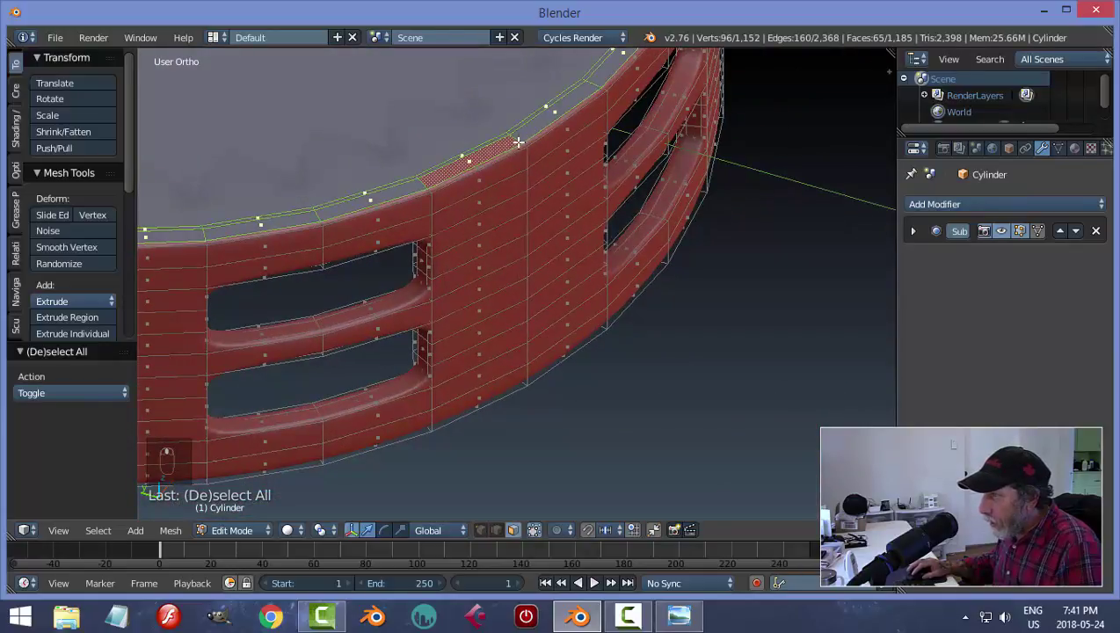
- Add the rim's outermost narrow face loop to the selected cap and rim faces
shift+right_click(522, 144)
key(ctrl+z)
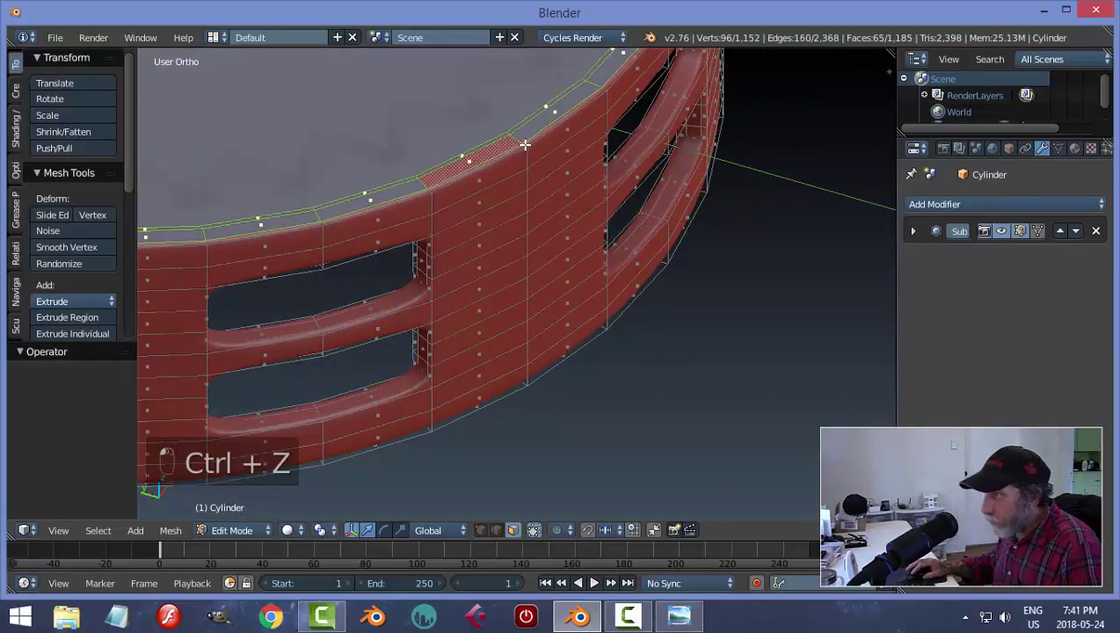
scroll(527, 151, up, 2)
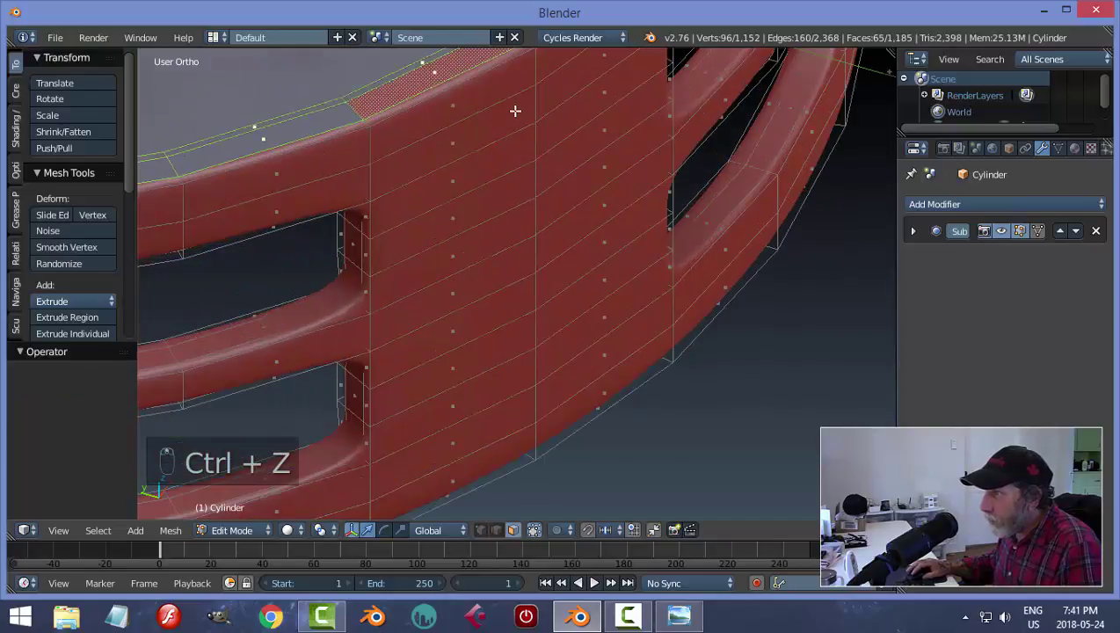
alt+shift+right_click(364, 124)
scroll(563, 178, down, 8)
middle_drag(663, 265, 637, 211)
shift+middle_drag(636, 211, 741, 330)
middle_drag(741, 330, 558, 199)
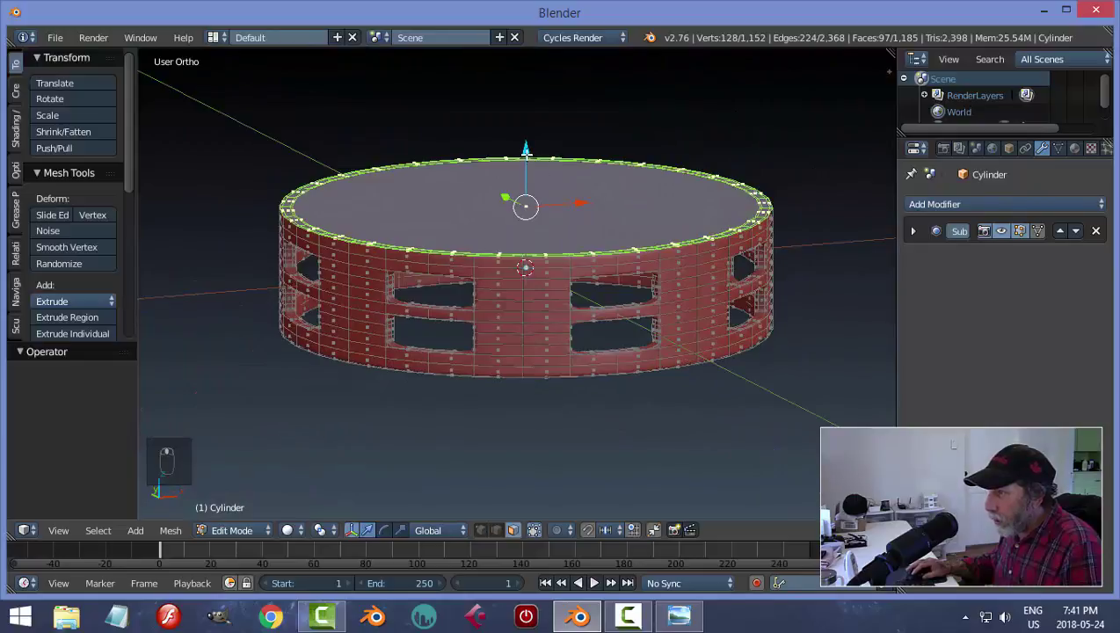
- Raise the selected cap and rim faces about 0.051 along Z and clear the selection
key(g)
key(z)
click(604, 181)
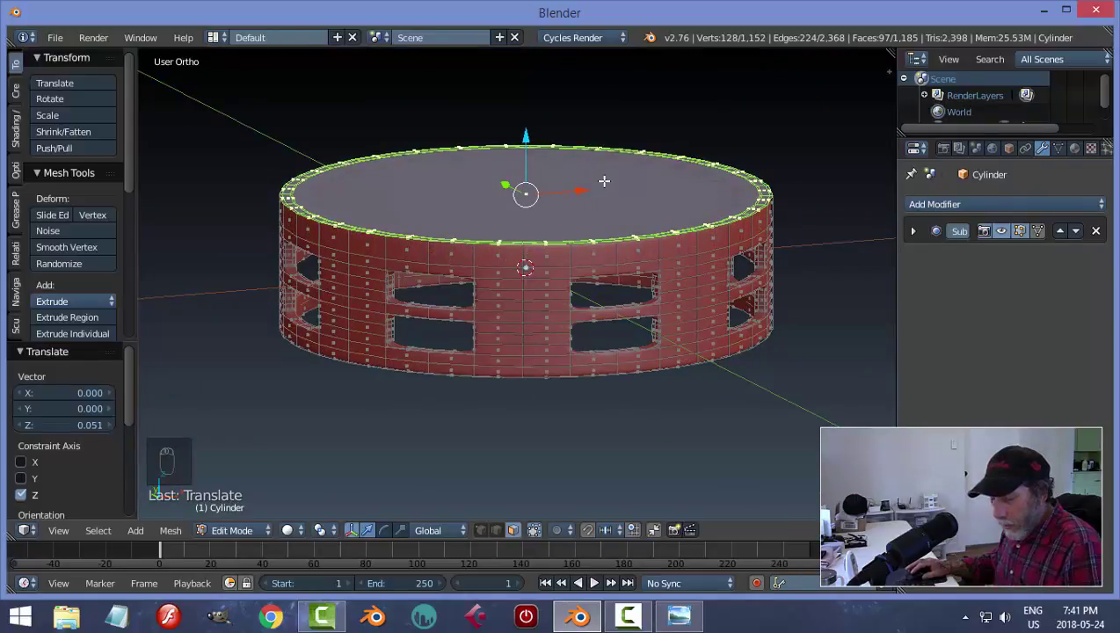
key(a)
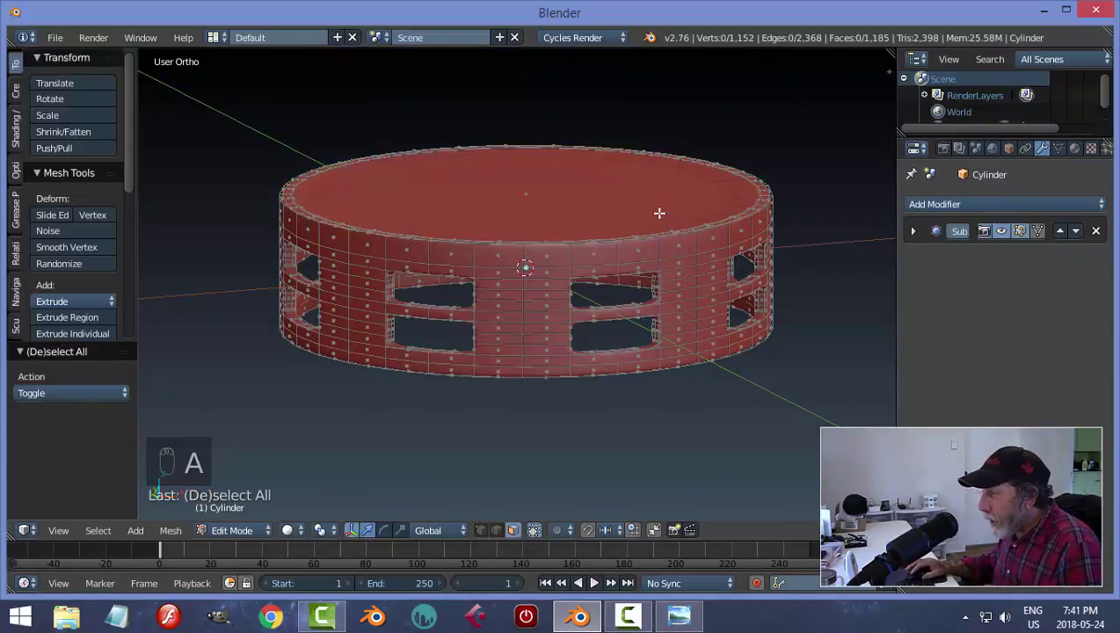
- Reselect the top cap face and the three face loops that form the rim around it
scroll(659, 213, up, 1)
middle_drag(646, 208, 630, 297)
right_click(552, 185)
scroll(714, 323, up, 4)
middle_drag(714, 323, 611, 236)
scroll(549, 234, up, 2)
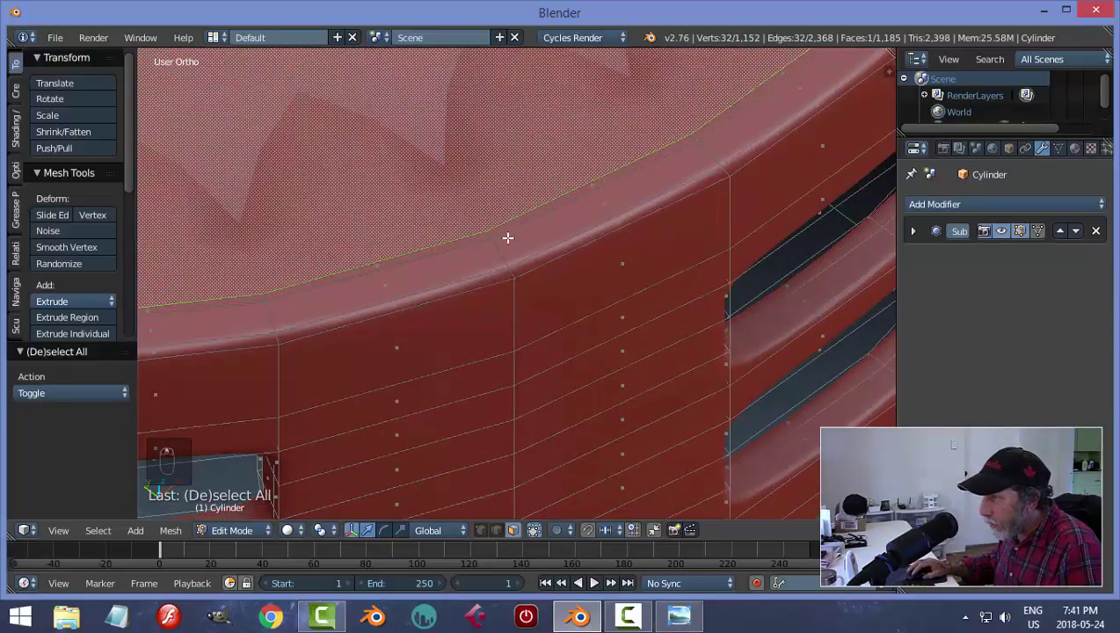
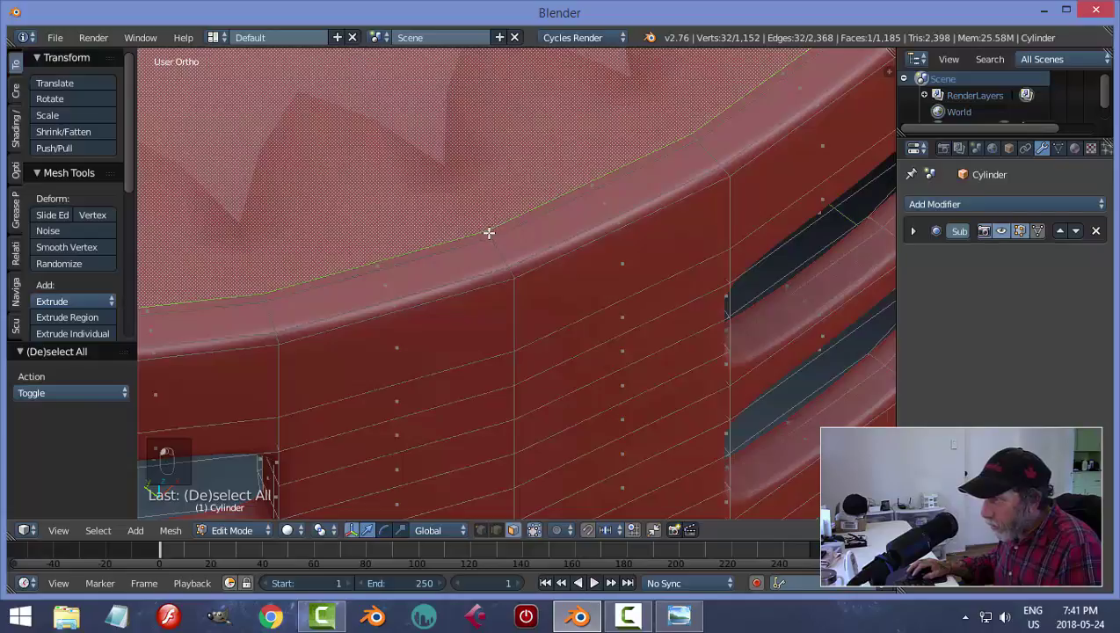
alt+right_click(488, 233)
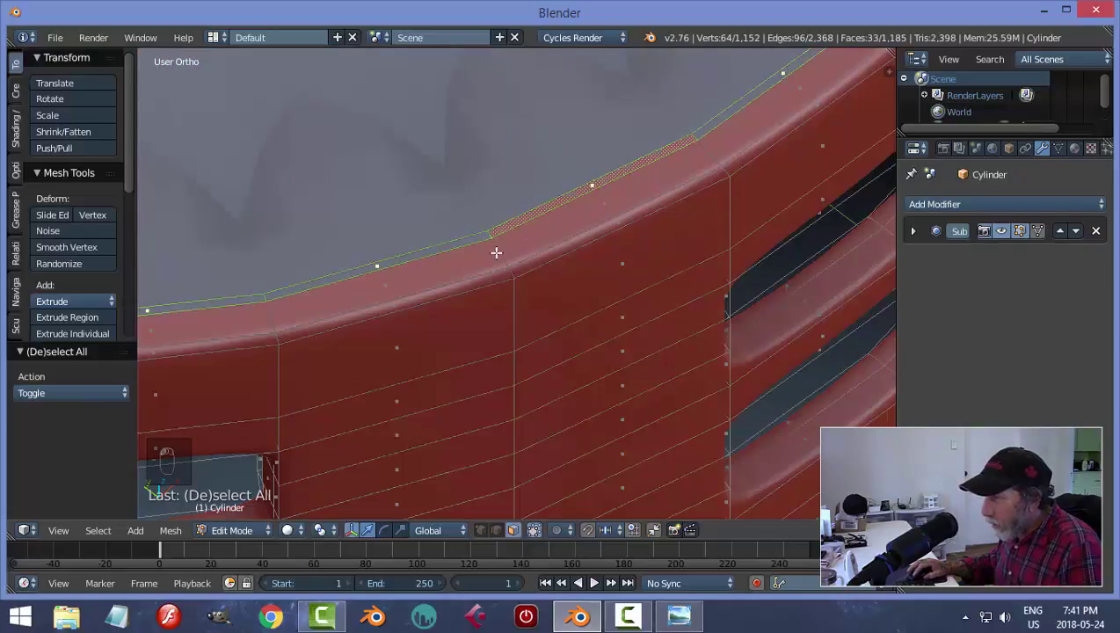
alt+shift+right_click(496, 253)
alt+shift+right_click(515, 274)
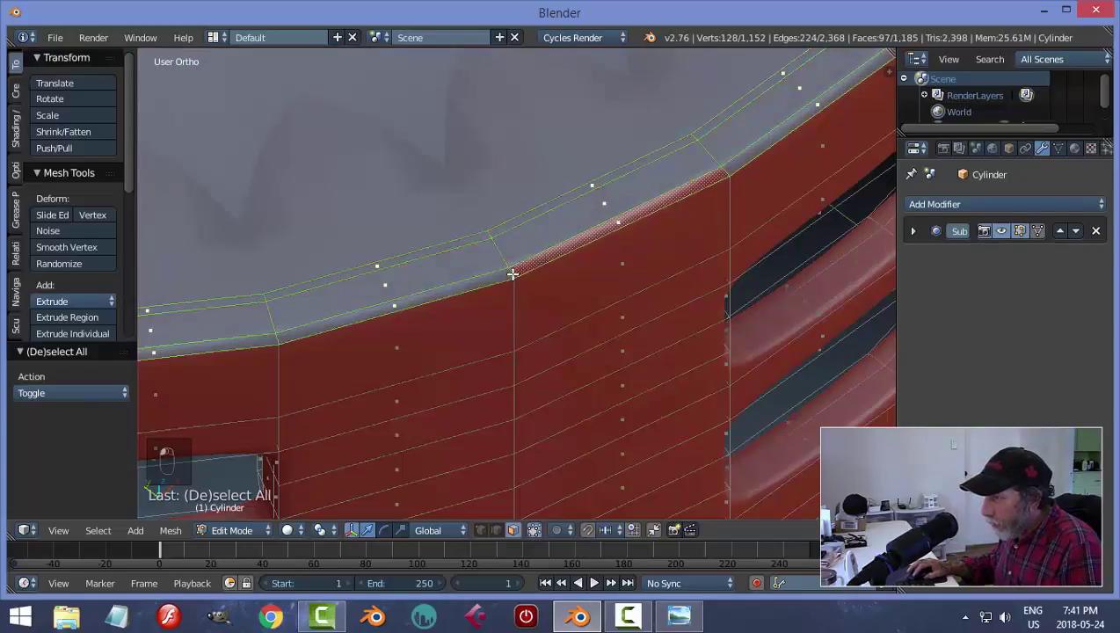
- Extend the selection with the face loop around the outer wall directly below the rim
scroll(645, 280, down, 6)
middle_drag(613, 249, 607, 212)
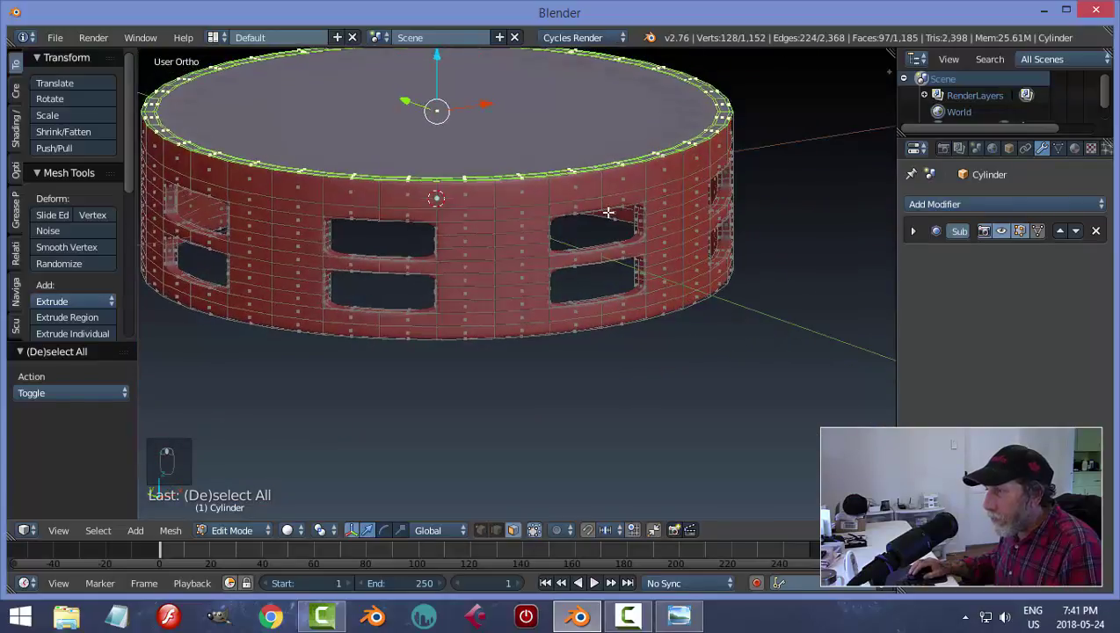
scroll(604, 217, up, 4)
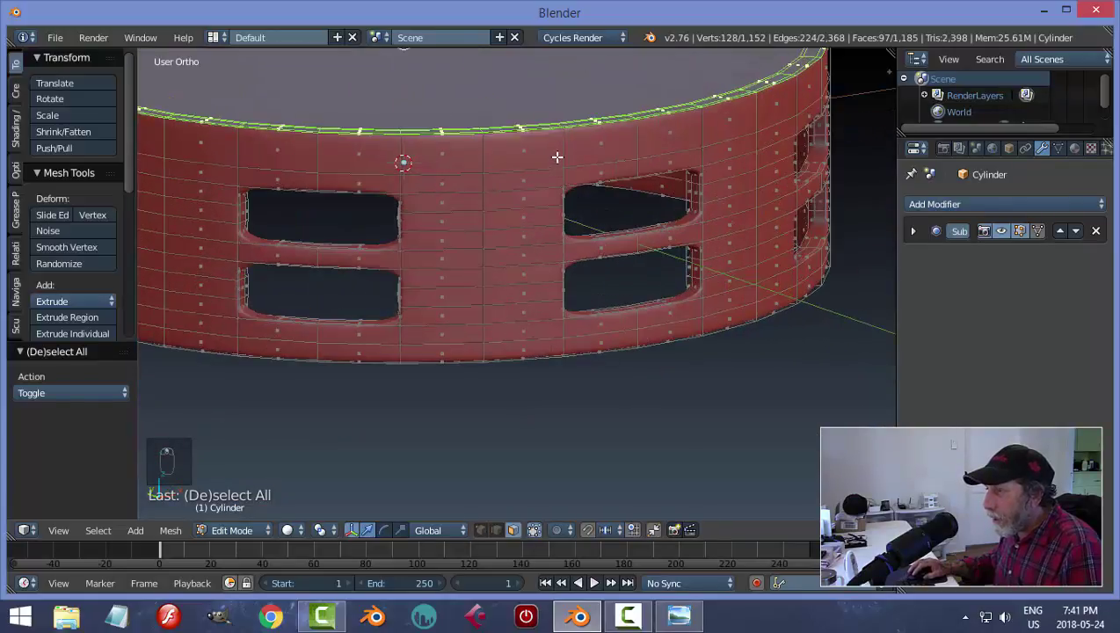
alt+shift+right_click(485, 152)
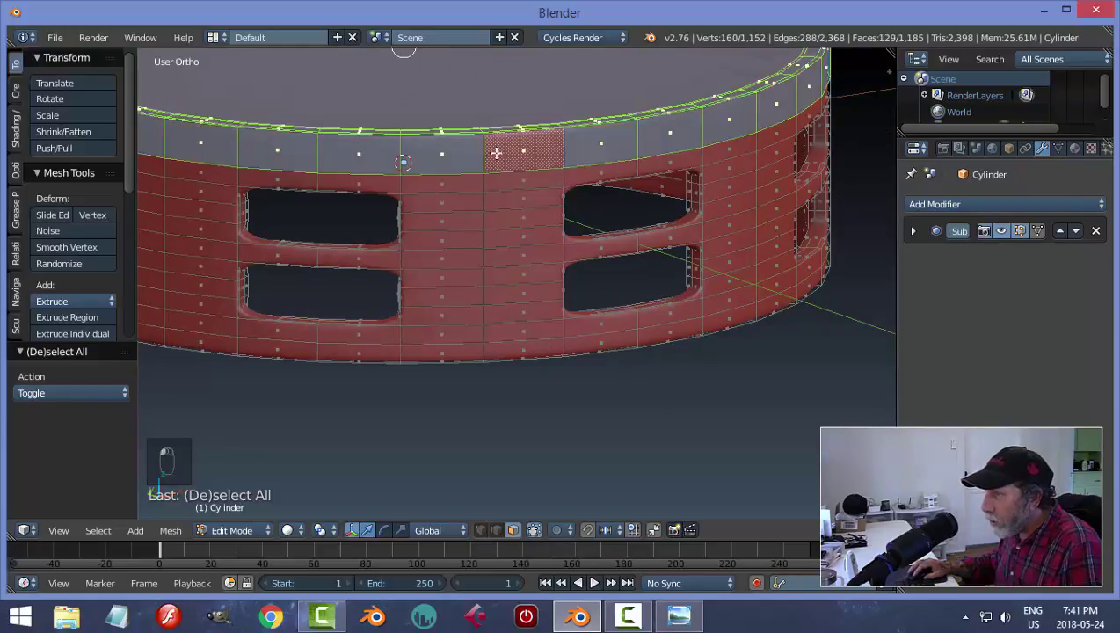
- Extrude the selected cap, rim and upper wall faces in place with no offset
scroll(495, 150, down, 5)
middle_drag(655, 210, 720, 231)
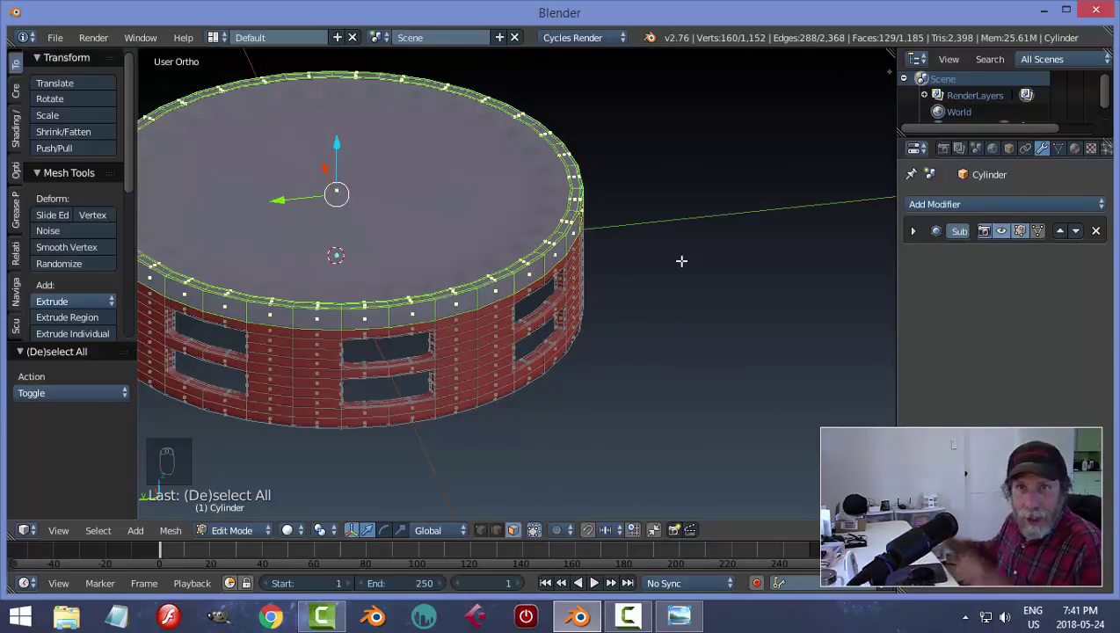
middle_drag(652, 307, 688, 362)
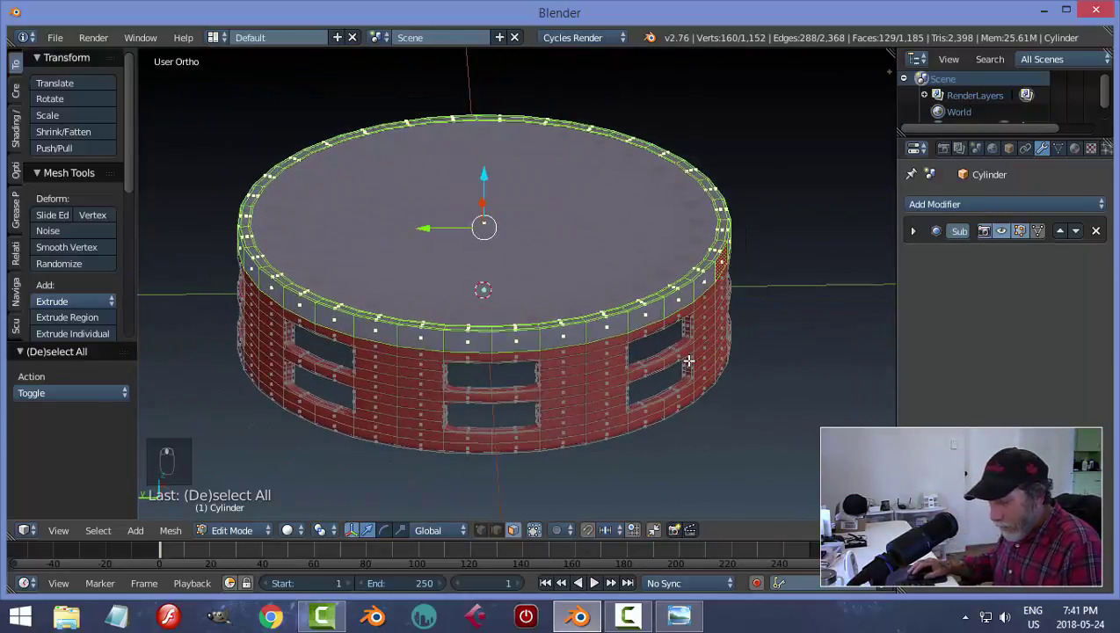
key(e)
right_click(688, 361)
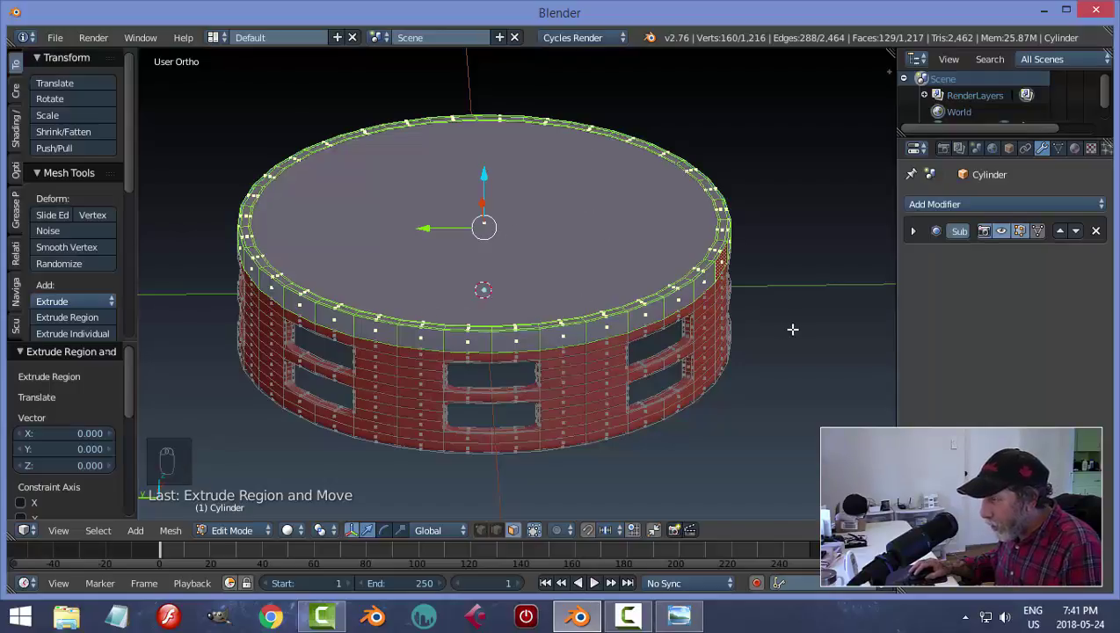
- Scale the extruded faces outward by about 1.014 in X and Y with Z locked, deselect, and return to Object Mode
middle_drag(778, 340, 546, 286)
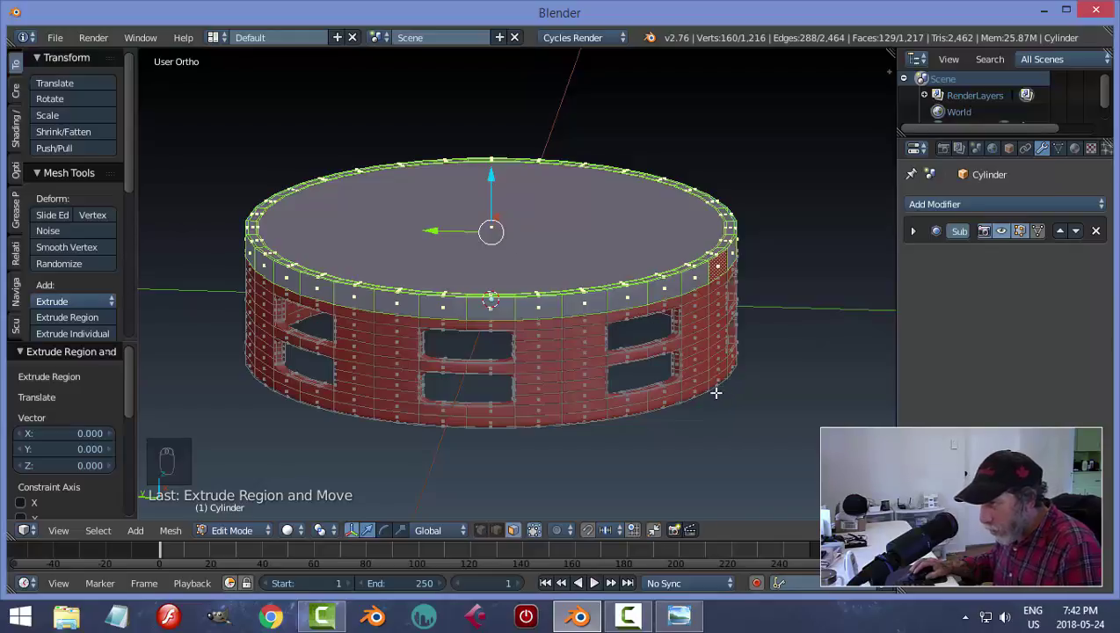
scroll(717, 393, up, 3)
middle_drag(712, 405, 697, 352)
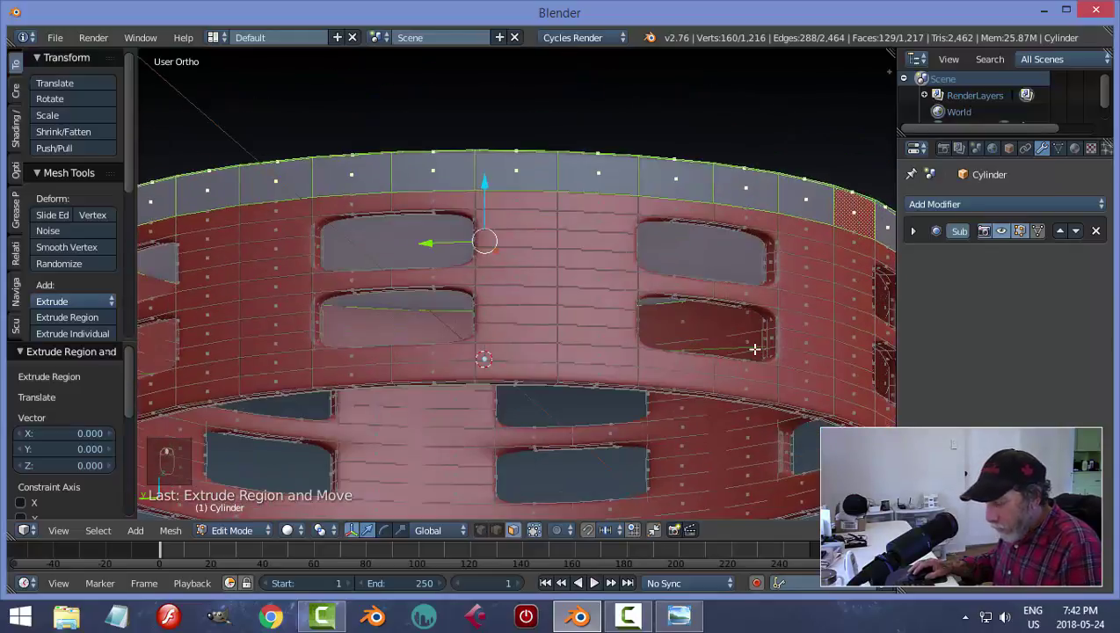
key(s)
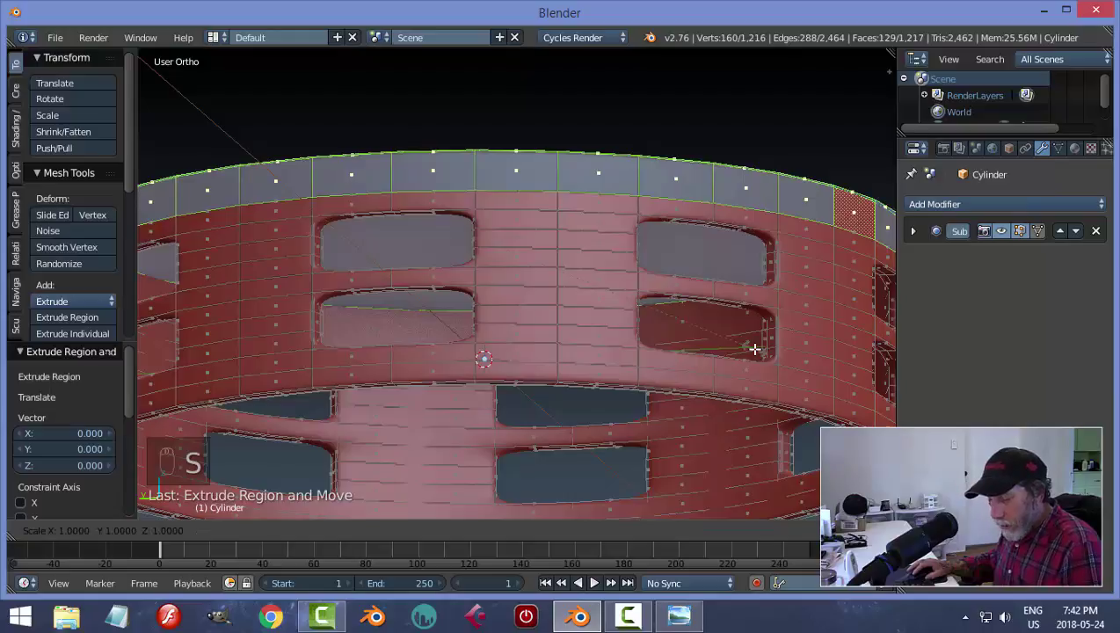
key(shift+z)
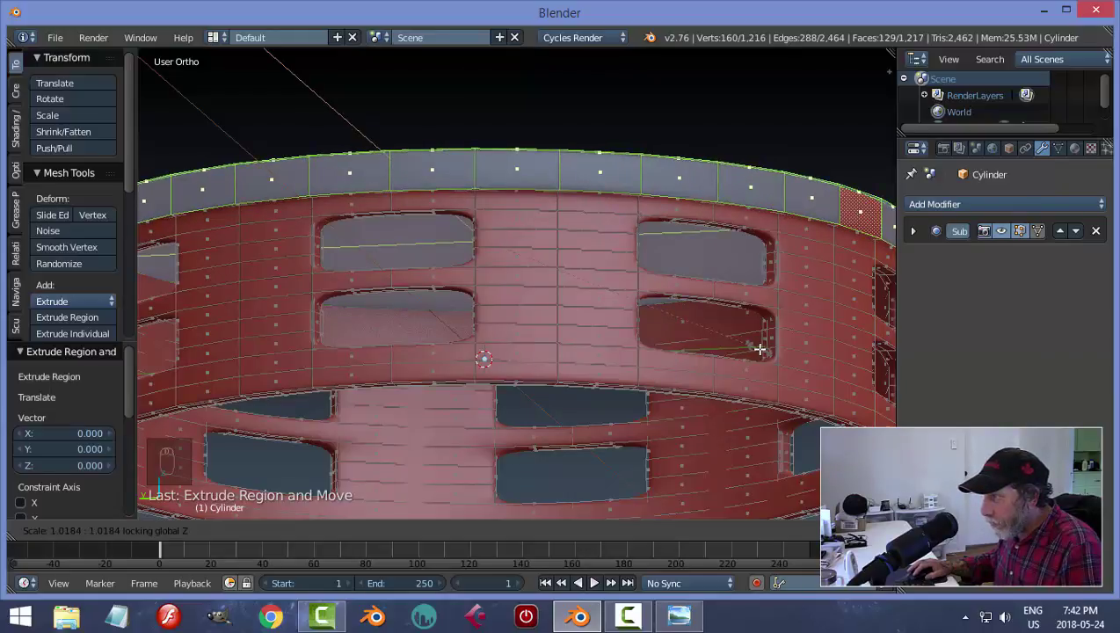
click(747, 342)
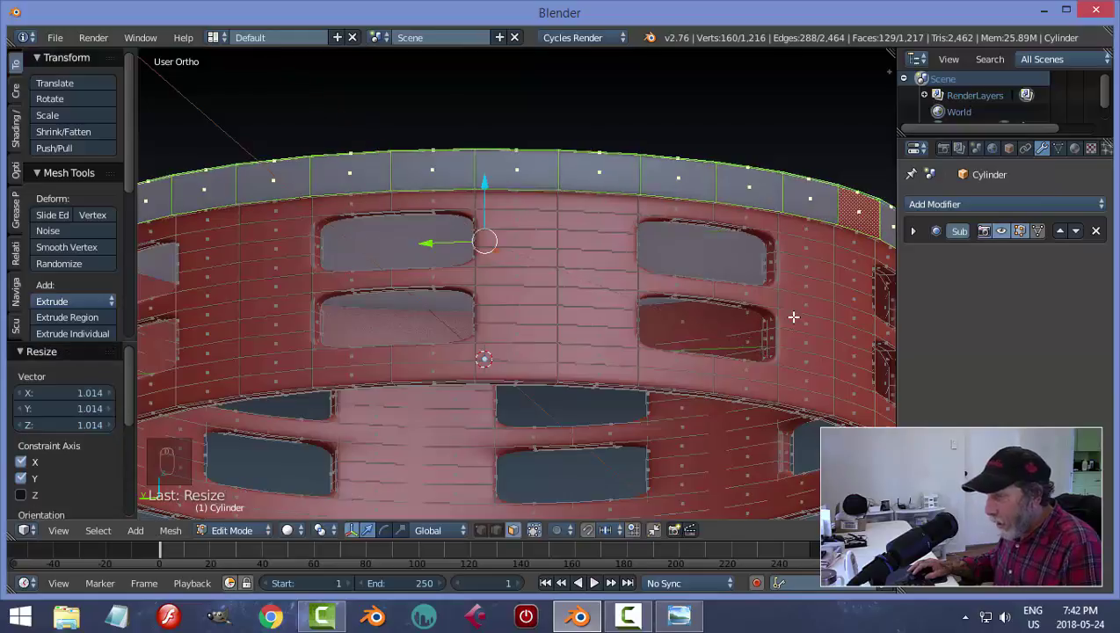
key(a)
key(Tab)
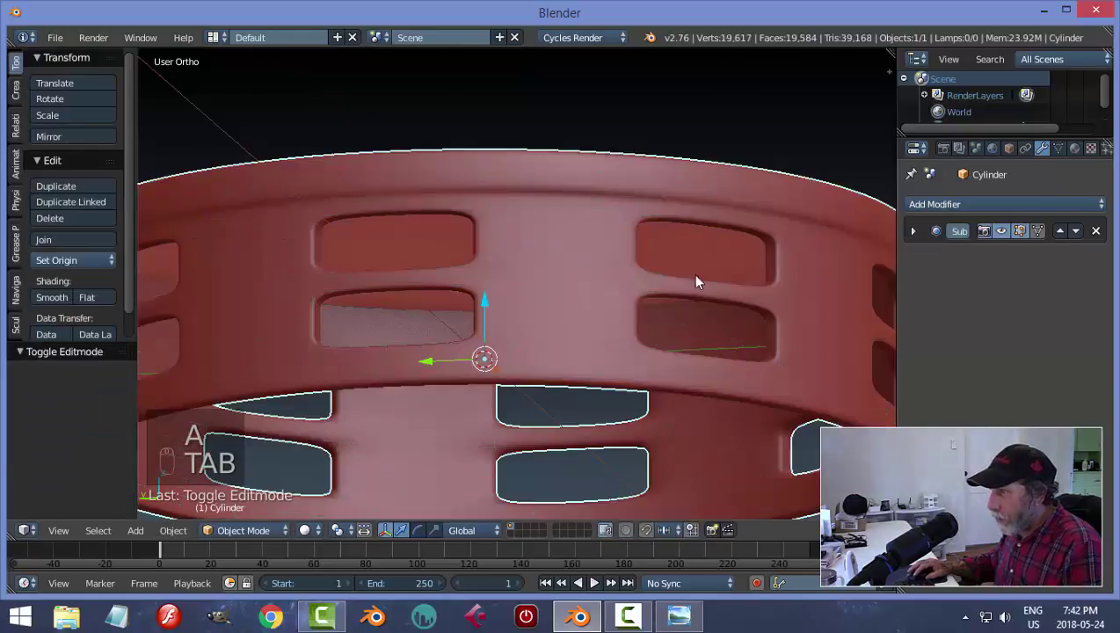
- Return to Edit Mode and add an edge loop around the protruding band, close to its upper edge
middle_drag(690, 221, 580, 275)
scroll(562, 255, up, 2)
scroll(566, 255, down, 2)
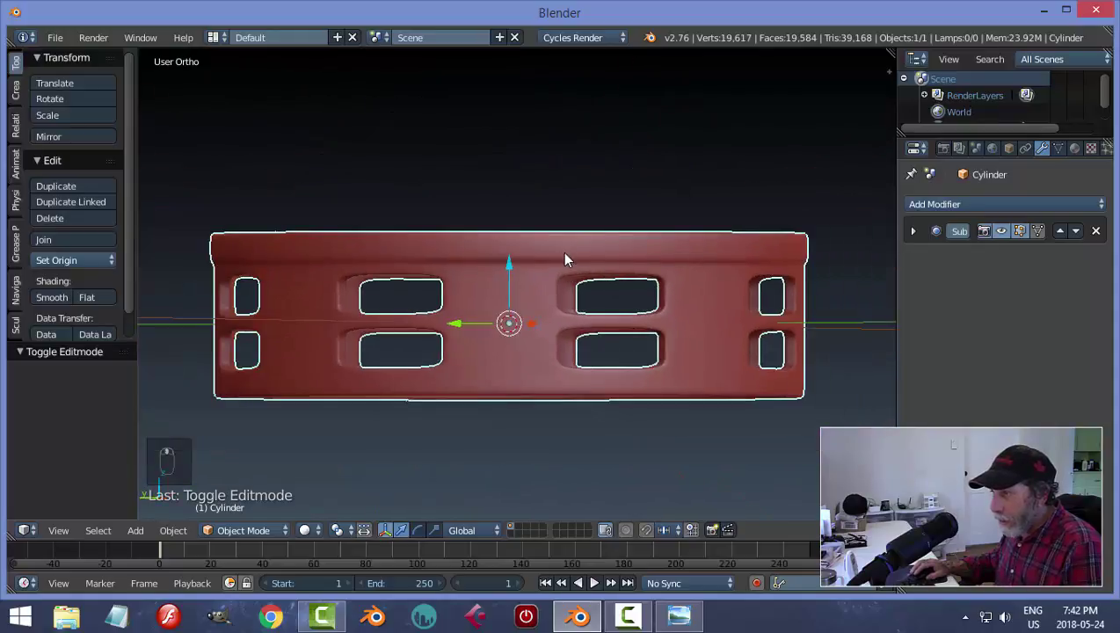
key(Tab)
scroll(547, 297, up, 4)
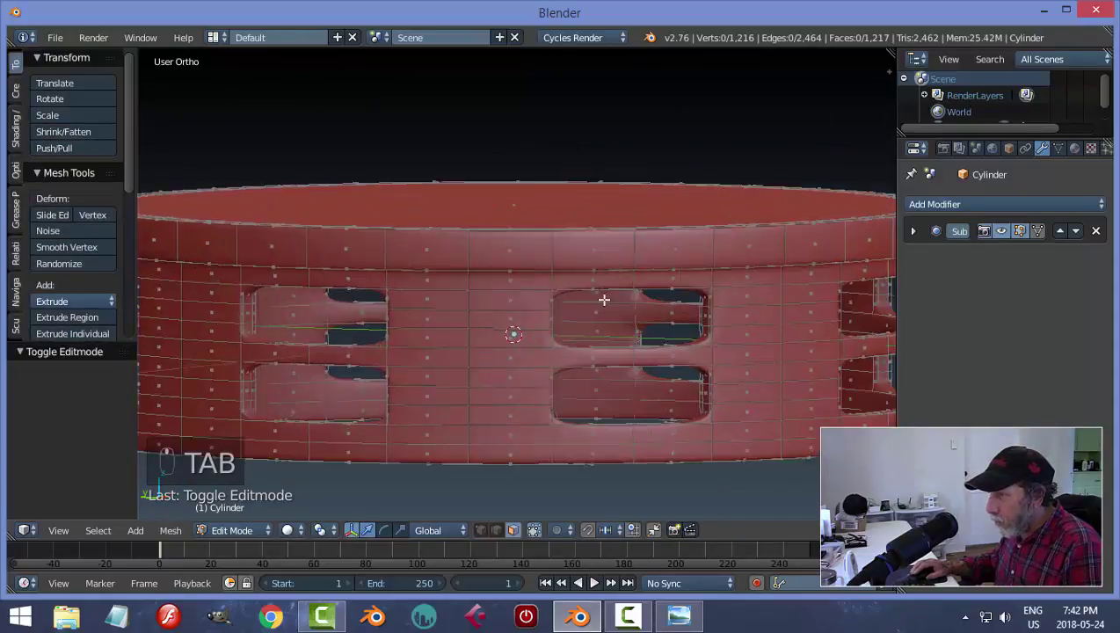
scroll(547, 297, up, 1)
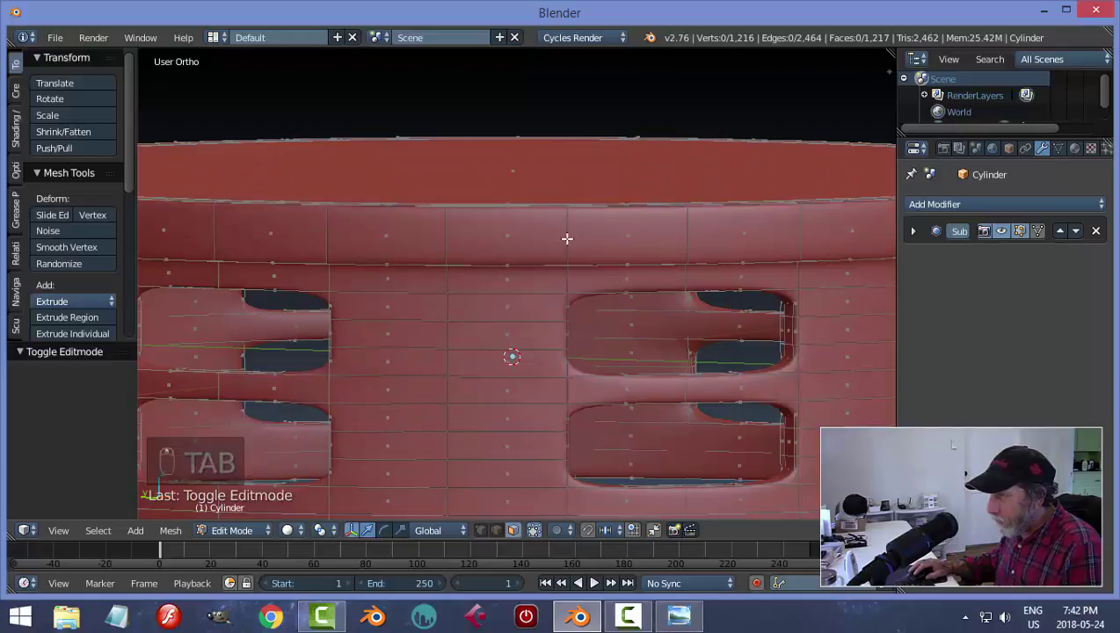
key(ctrl+r)
click(566, 238)
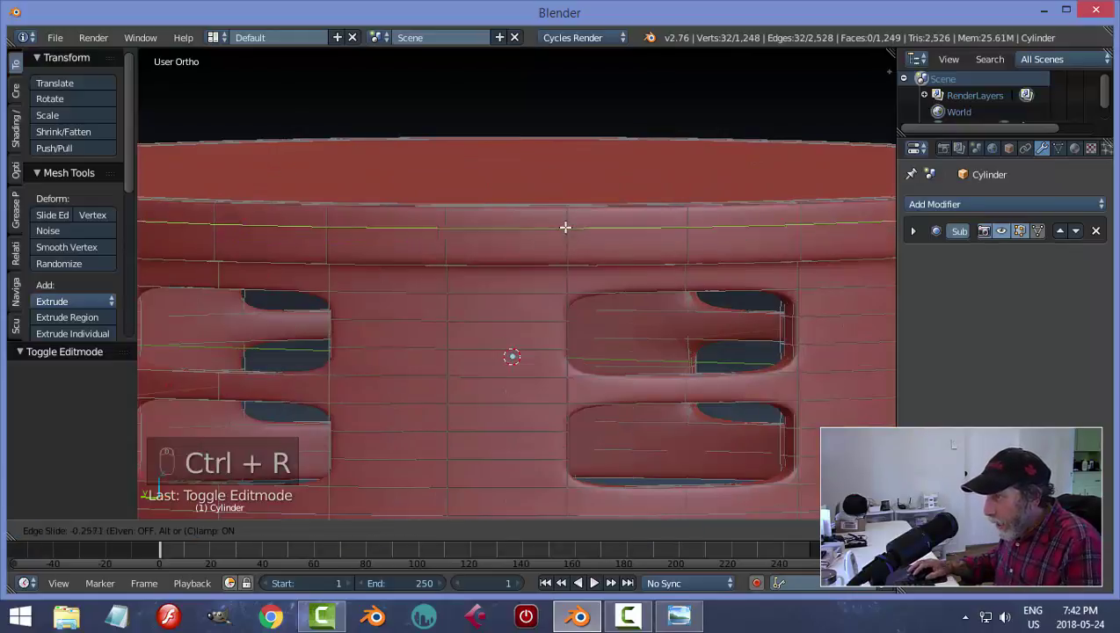
click(572, 233)
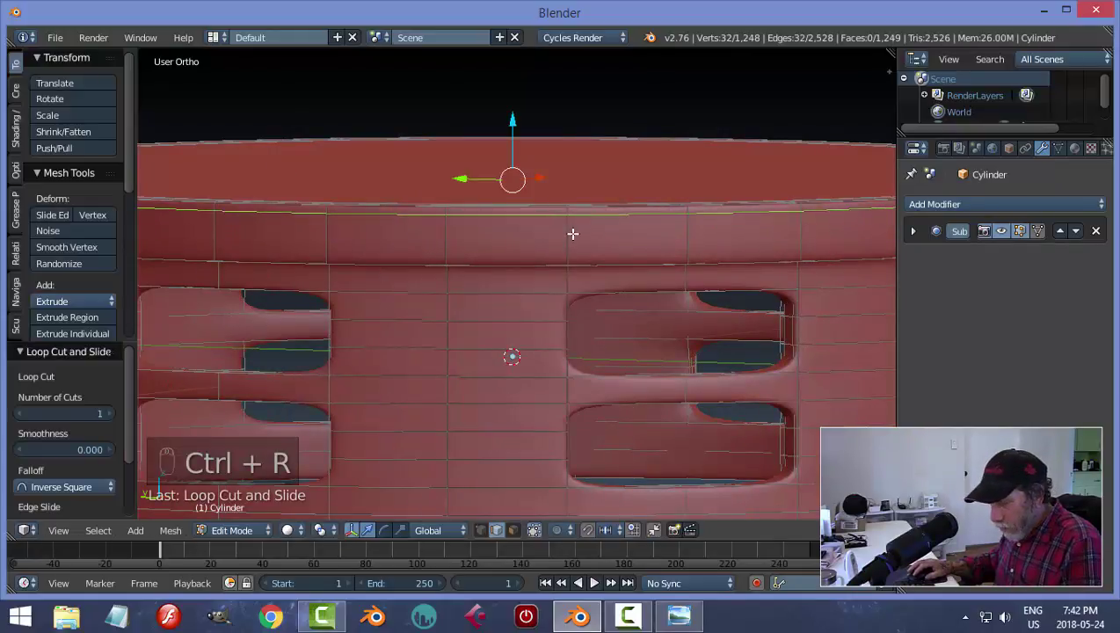
- Add one edge loop near the protruding band's lower edge and another on the wall just beneath the band
key(ctrl+r)
click(572, 234)
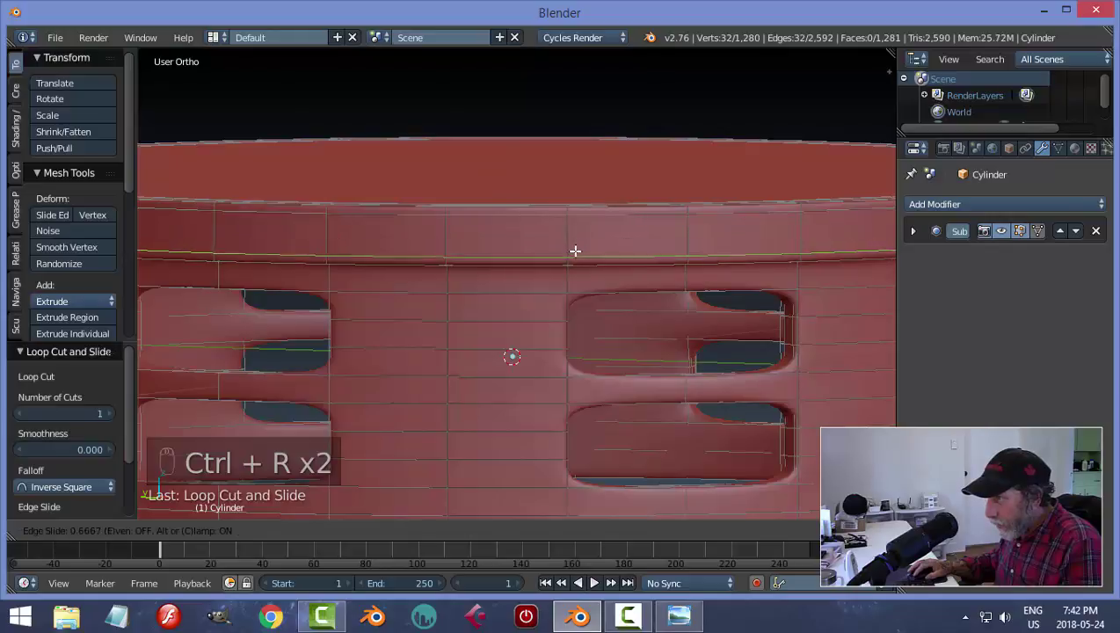
click(577, 252)
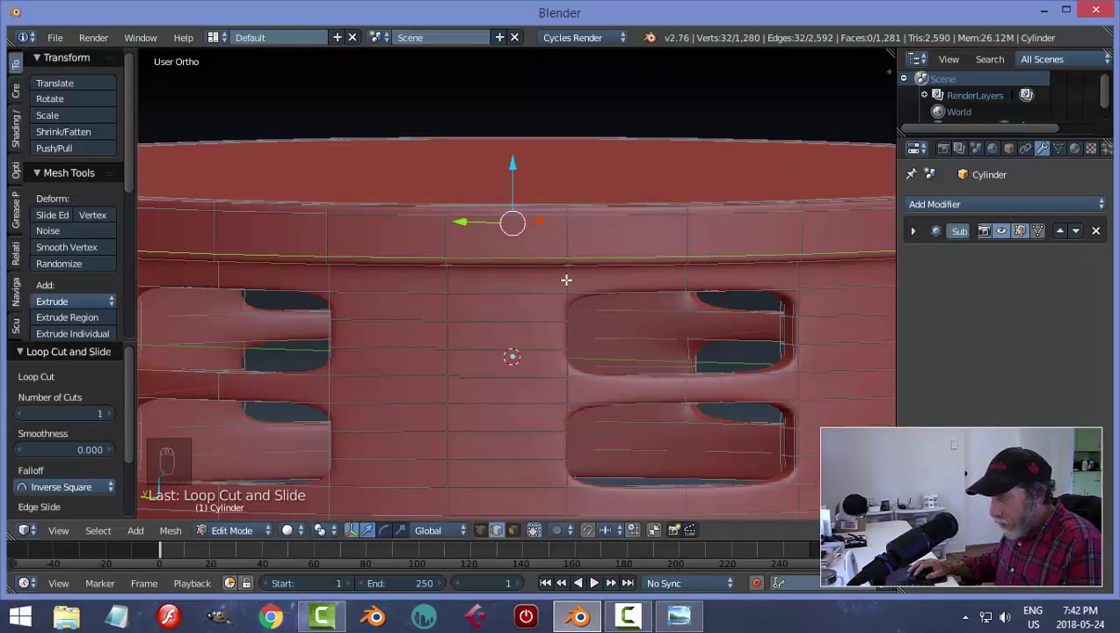
key(ctrl+r)
click(565, 275)
click(565, 270)
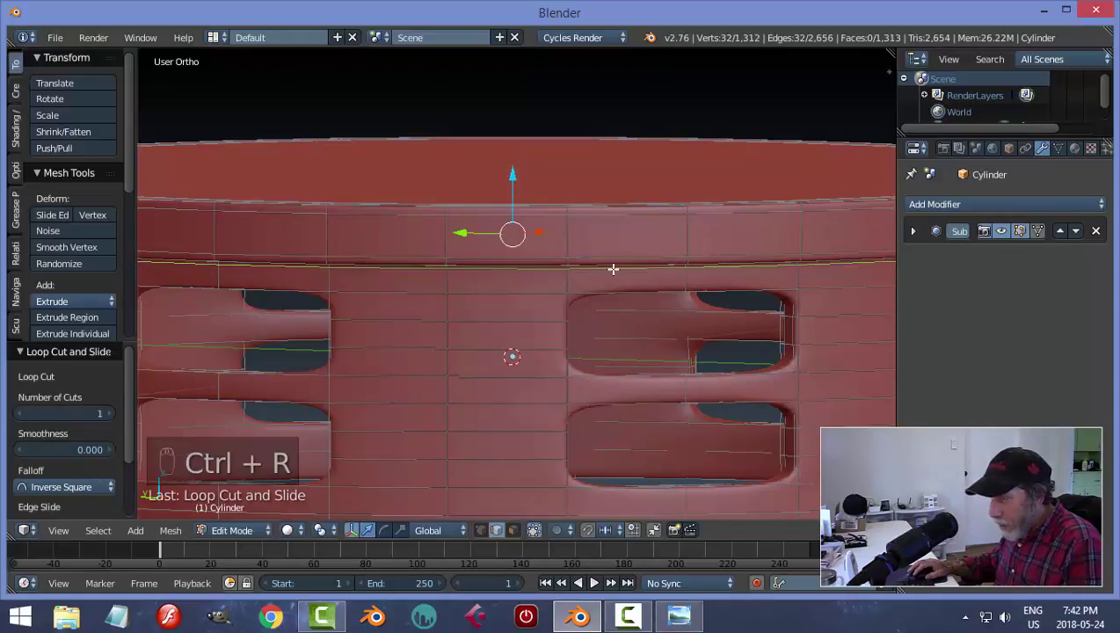
- Deselect the edge loops, return to Object Mode and clear the object selection
key(a)
key(Tab)
scroll(642, 259, down, 6)
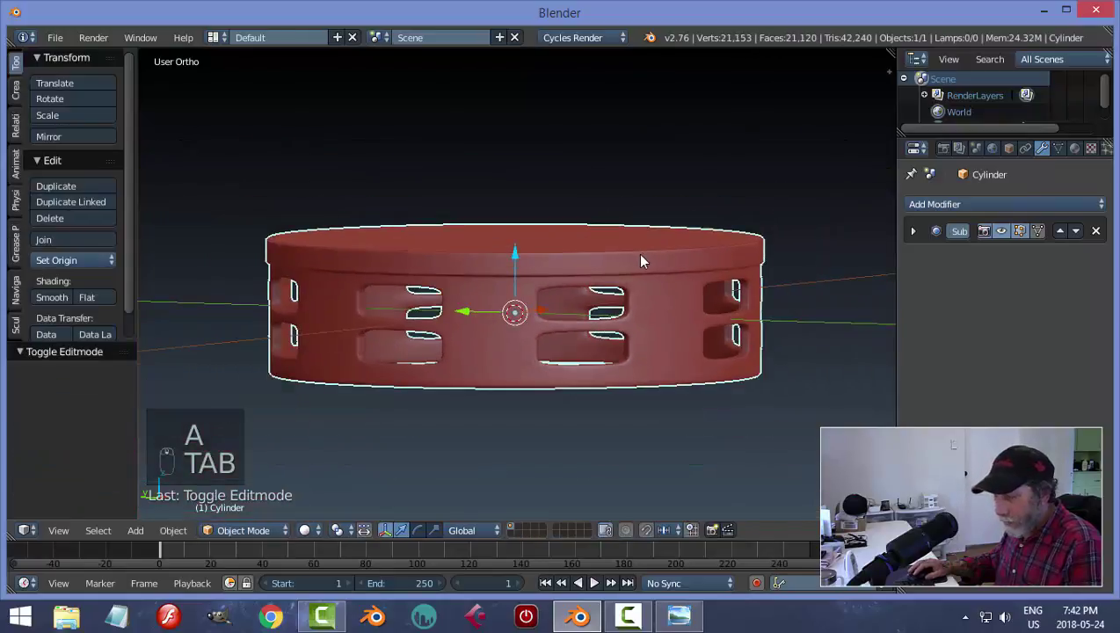
key(a)
key(a)
- Select the slotted cylinder and snap the 3D cursor to it
middle_drag(590, 243, 690, 254)
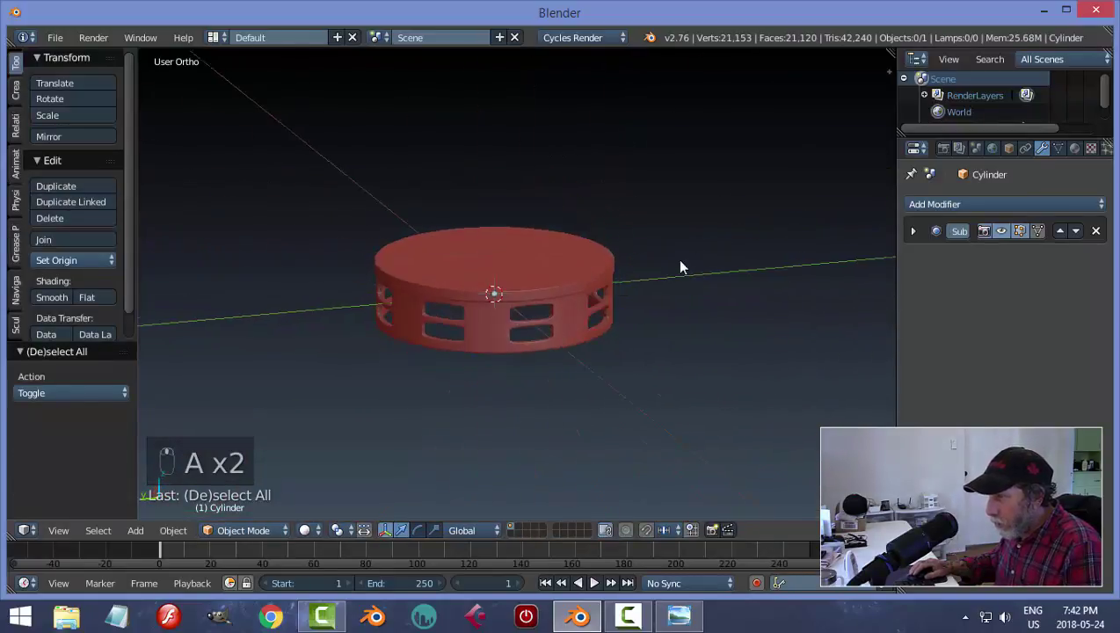
scroll(680, 262, up, 4)
middle_drag(688, 300, 636, 342)
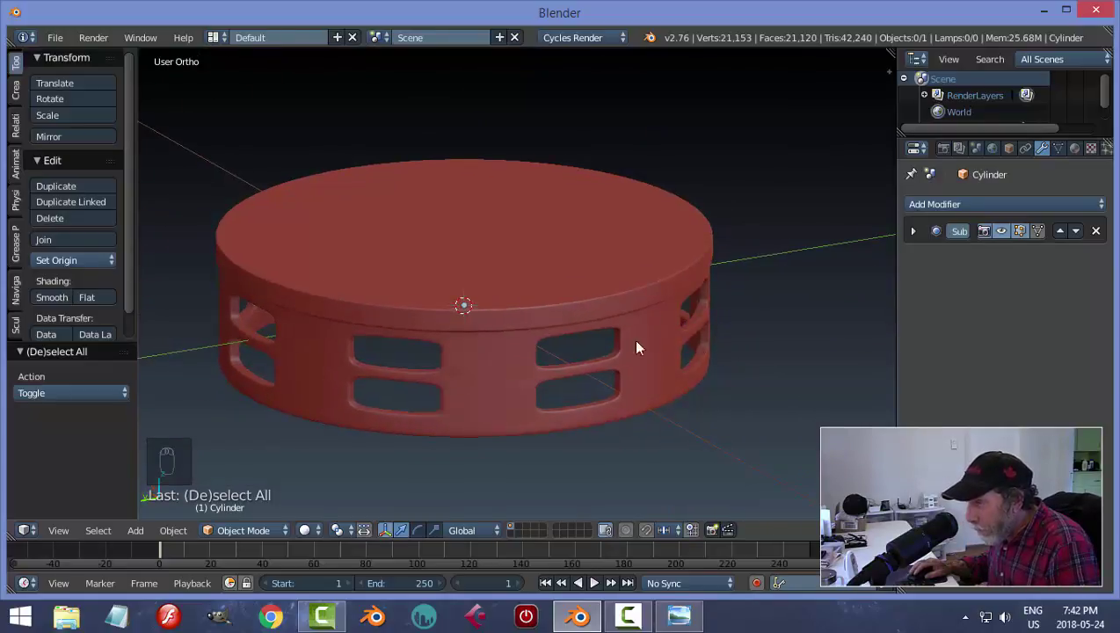
scroll(538, 326, up, 3)
scroll(537, 326, down, 3)
middle_drag(553, 330, 572, 316)
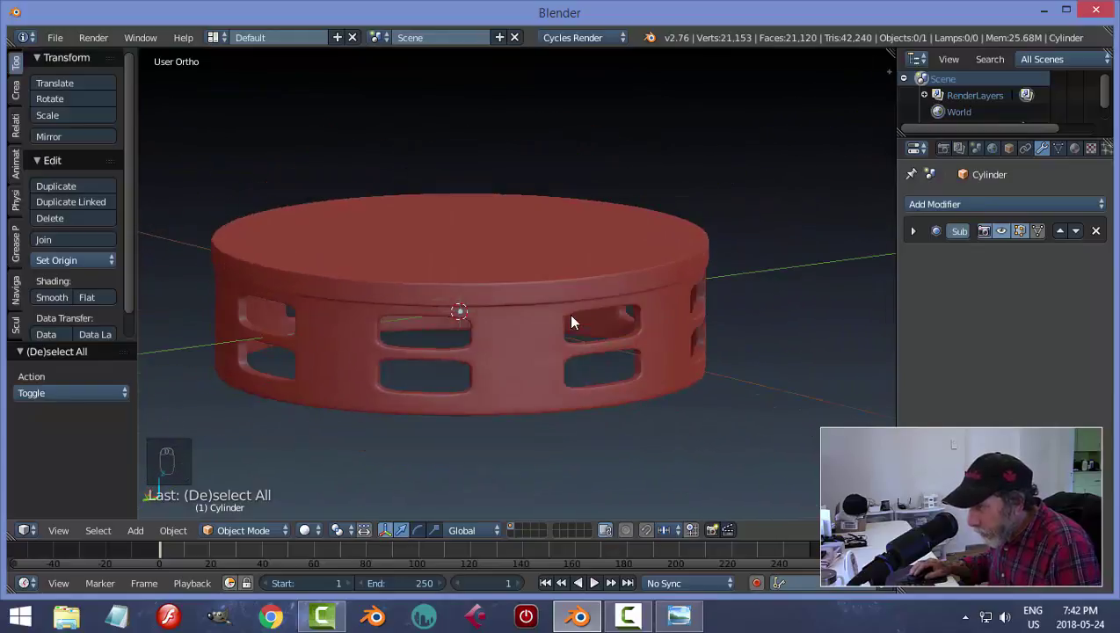
right_click(674, 281)
middle_drag(675, 281, 646, 312)
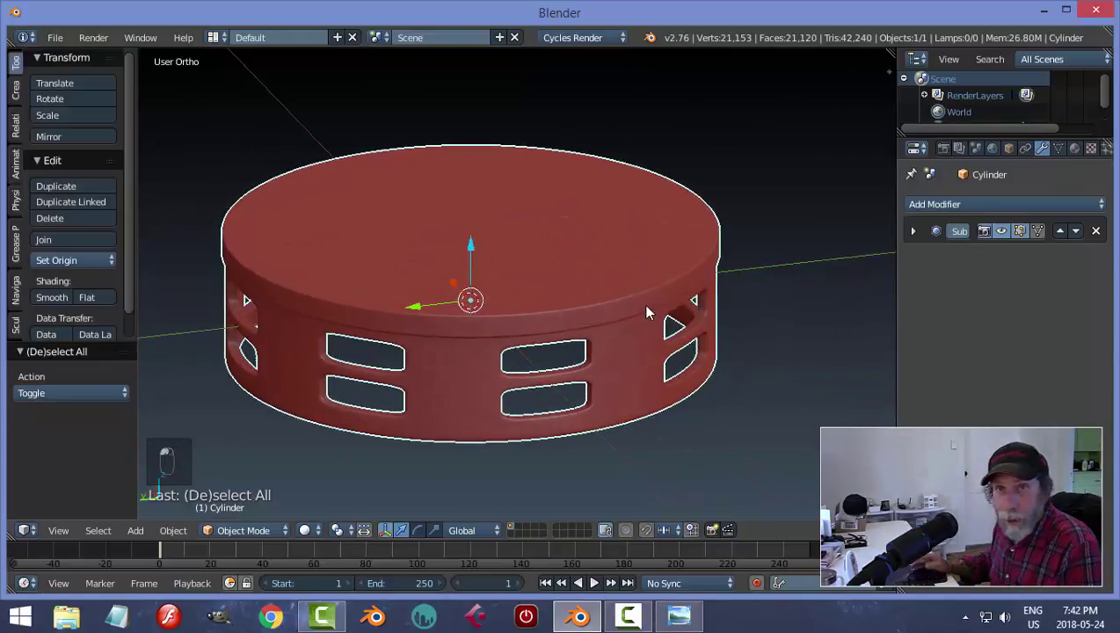
key(shift+s)
click(552, 295)
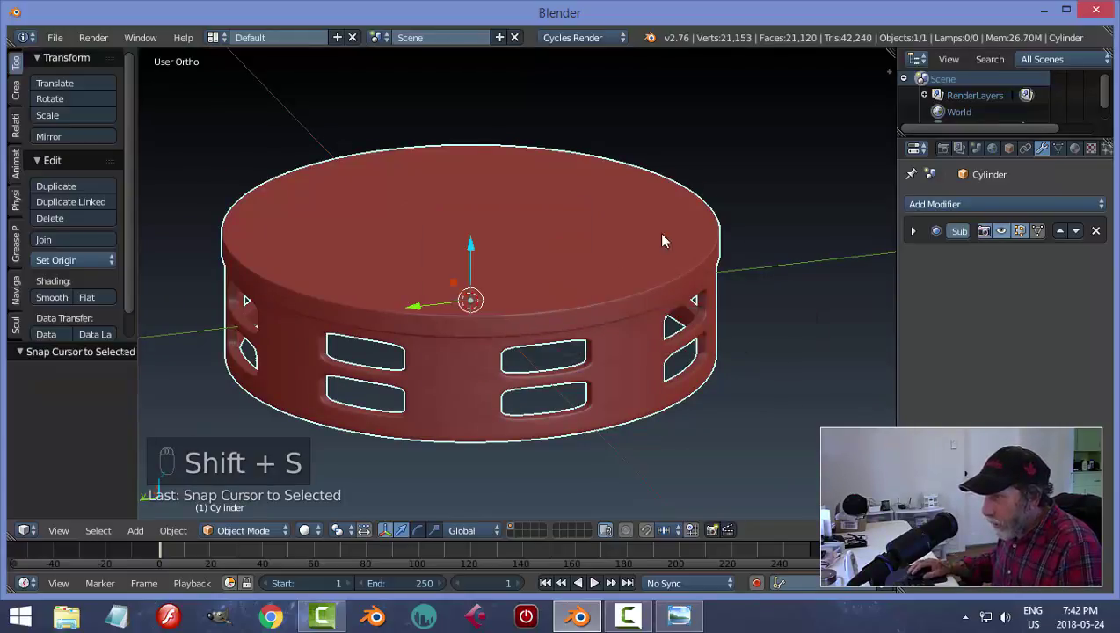
- Add a 32-vertex mesh circle of radius 1 at the 3D cursor and raise it about 0.684 in Z above the cylinder
middle_drag(663, 240, 625, 339)
scroll(560, 352, down, 4)
middle_drag(560, 352, 559, 250)
key(shift+a)
mouse_move(566, 254)
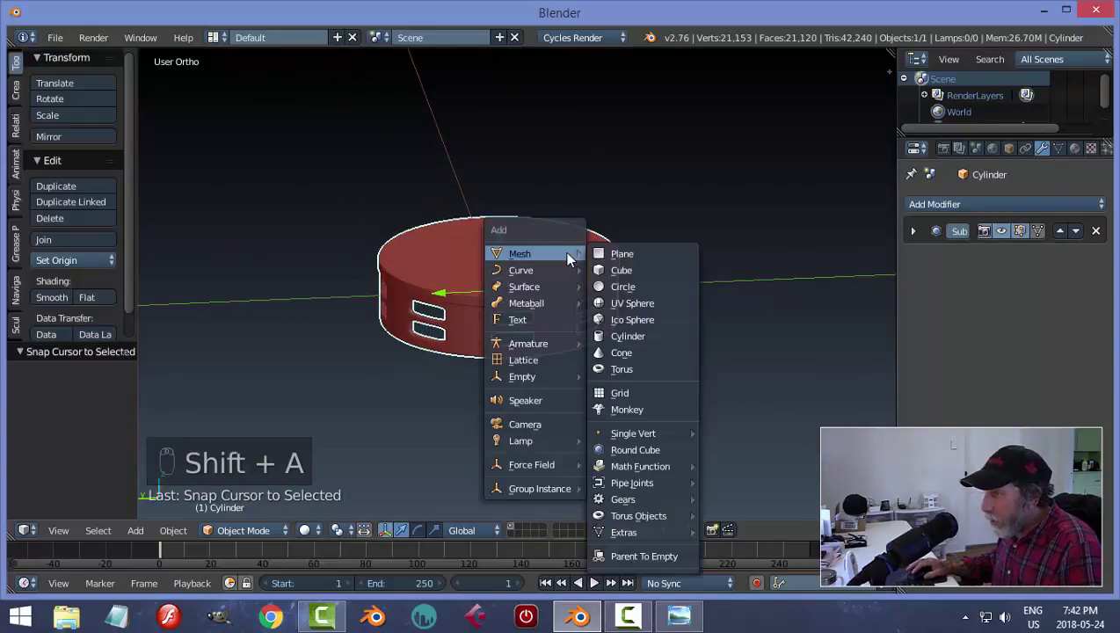
click(622, 286)
scroll(567, 271, down, 2)
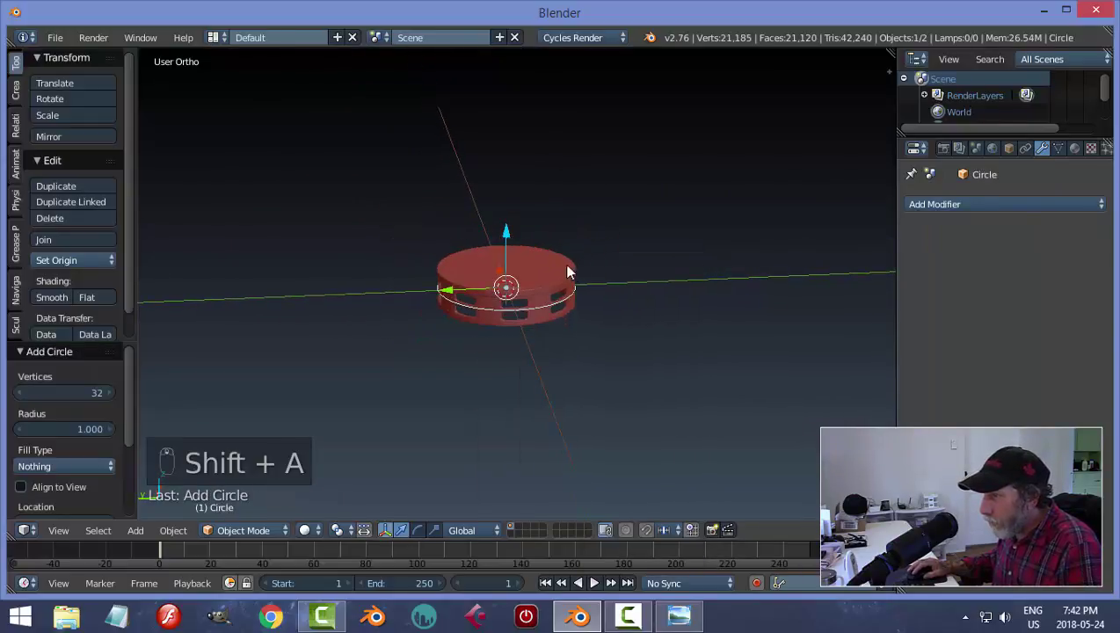
drag(506, 245, 507, 198)
middle_drag(675, 242, 779, 254)
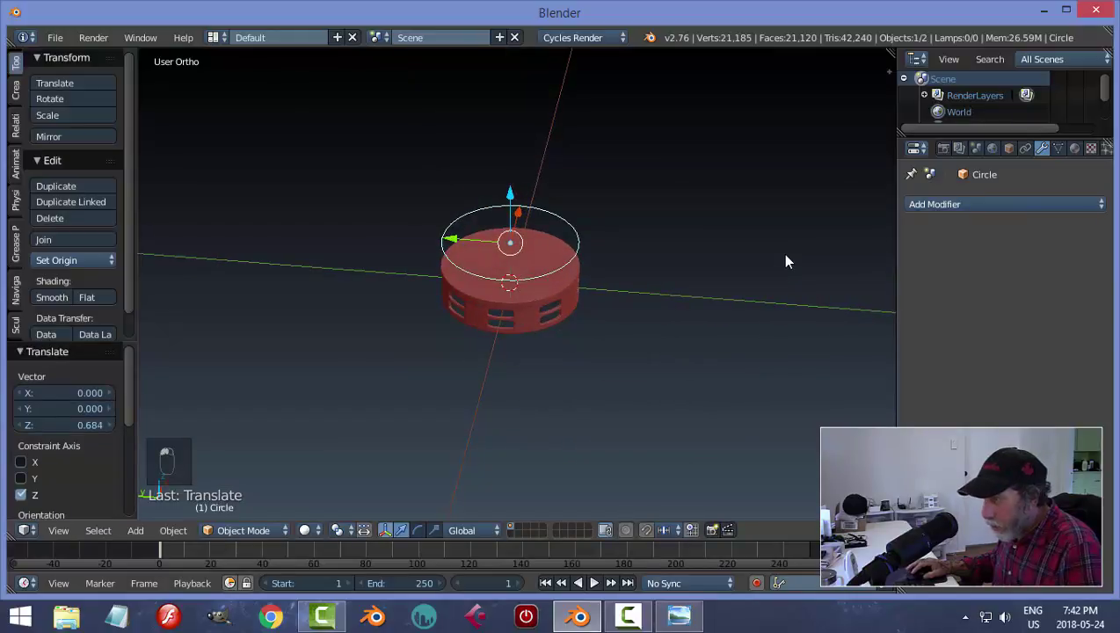
- Scale the circle by about 0.088, lower it to the band's height and move it about -1.135 in Y, just outside the wall
key(s)
click(529, 256)
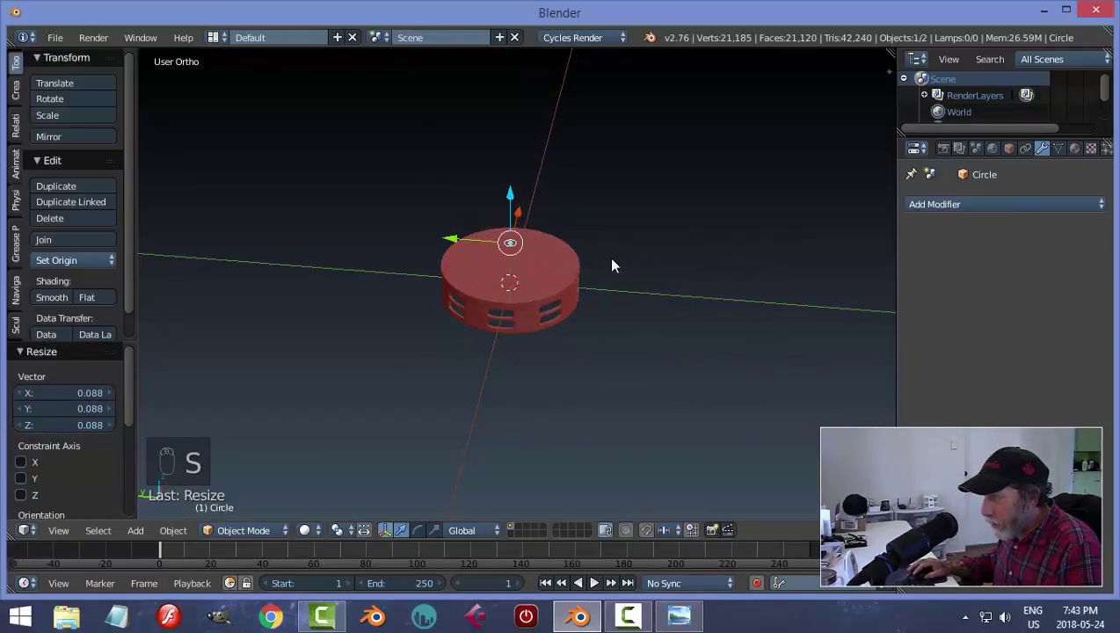
middle_drag(612, 263, 519, 203)
drag(512, 188, 513, 213)
middle_drag(639, 238, 527, 295)
key(KP_1)
drag(573, 268, 542, 280)
key(KP_Decimal)
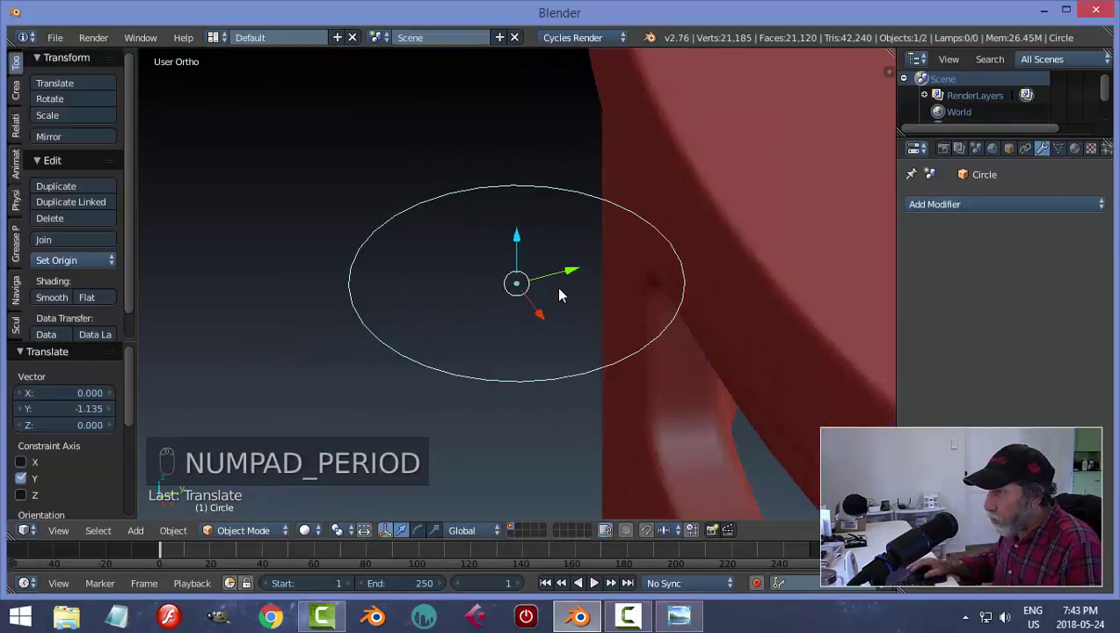
- Rotate the small circle 90° about the X axis so it stands upright facing the wall
middle_drag(717, 293, 708, 301)
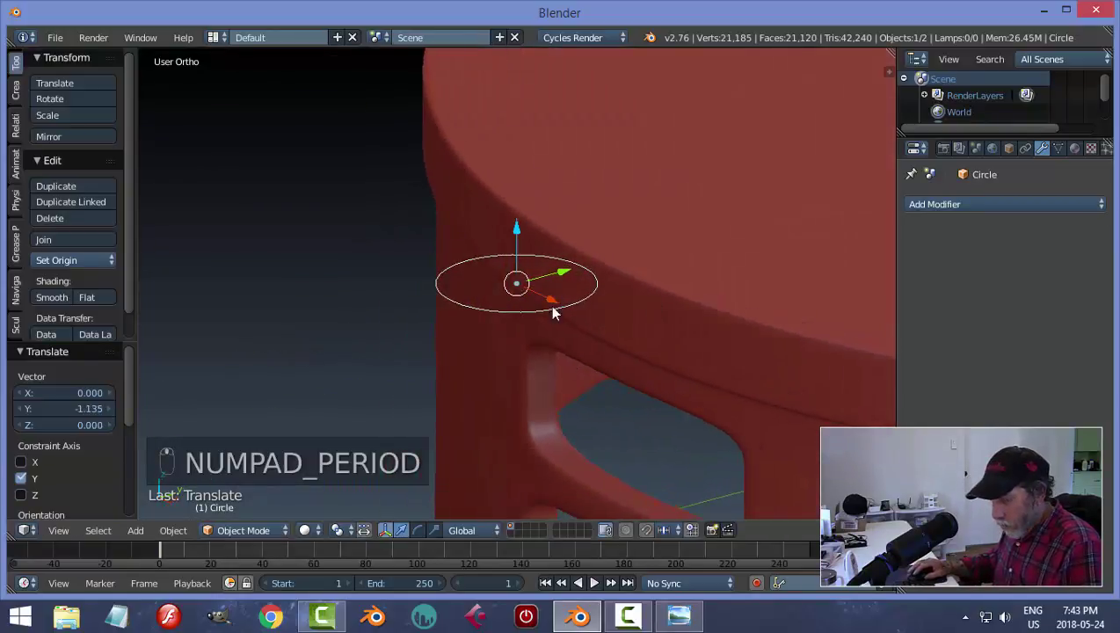
text(rx90)
key(Return)
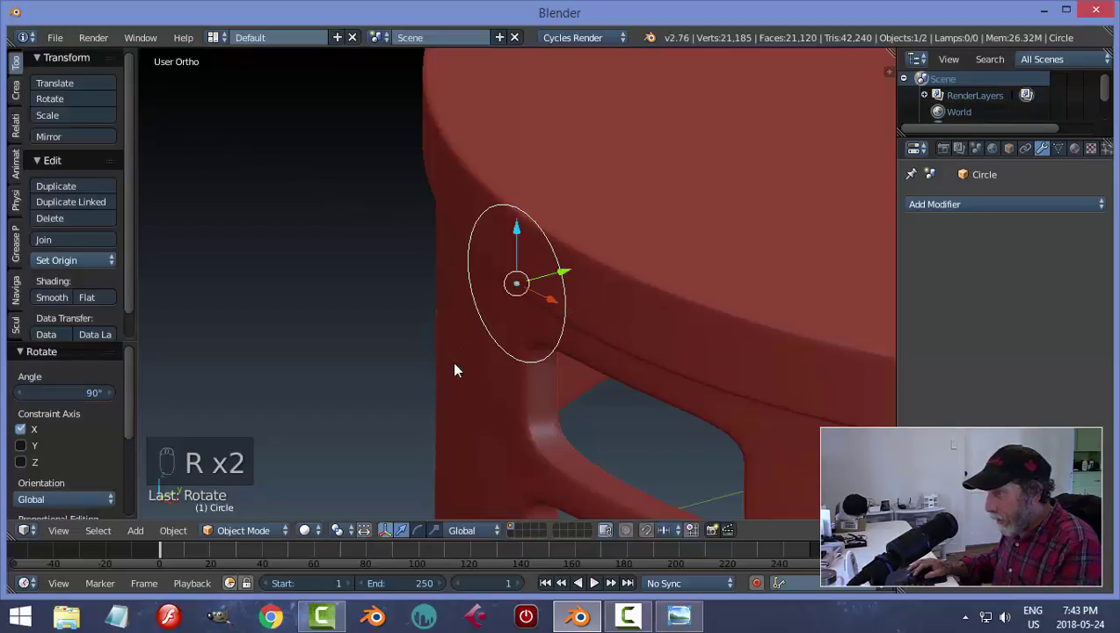
- In front view, lower the circle about 0.058 in Z onto the middle of the band and scale it by about 0.334
key(KP_1)
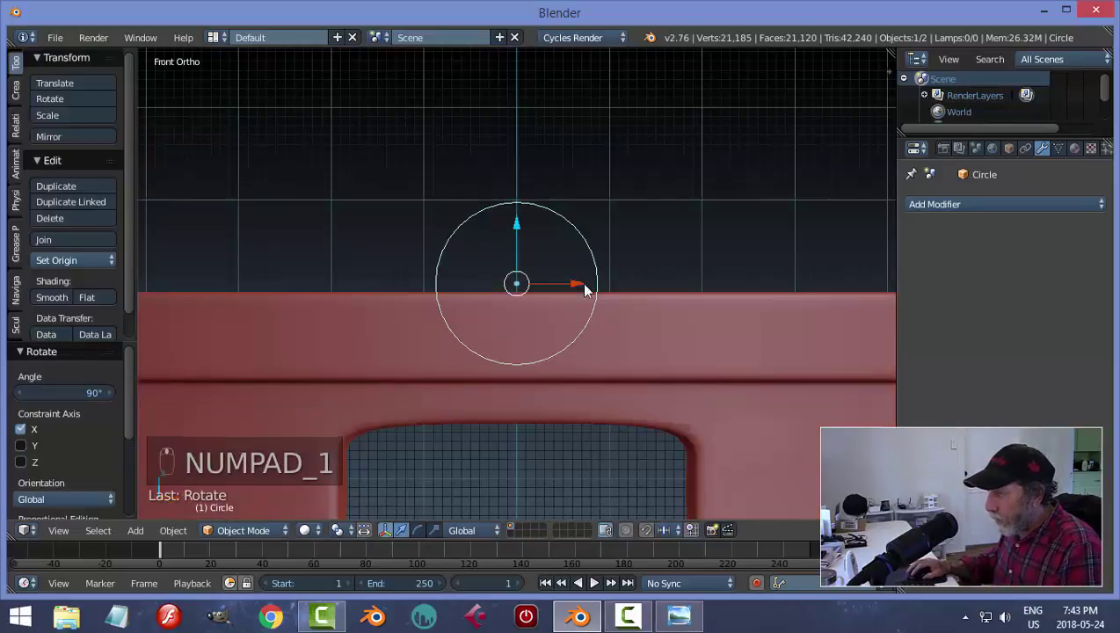
drag(513, 221, 519, 282)
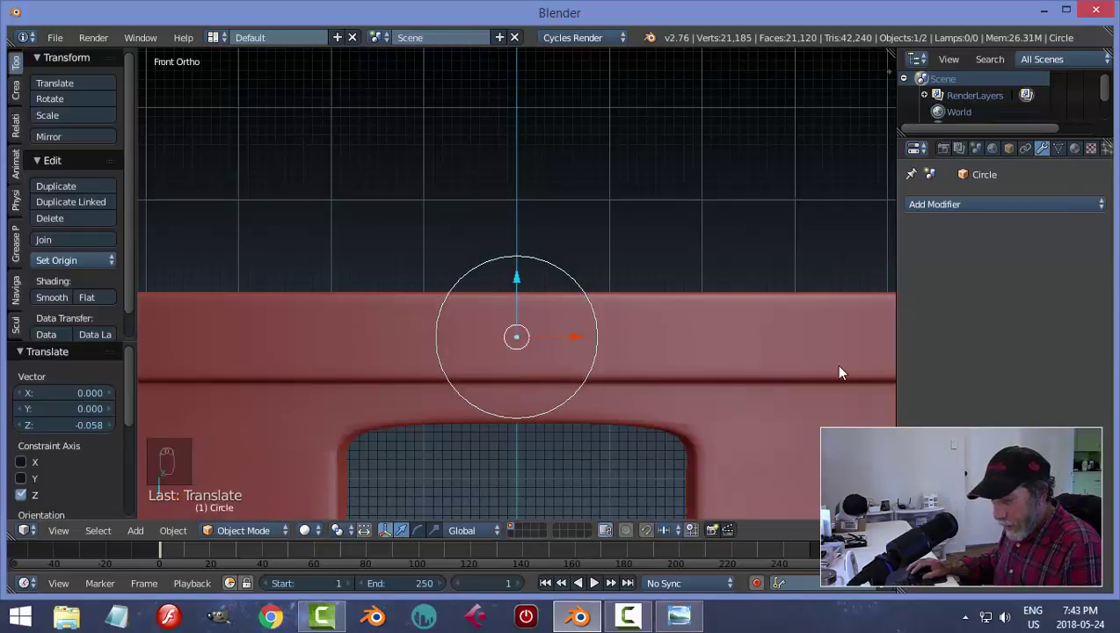
key(s)
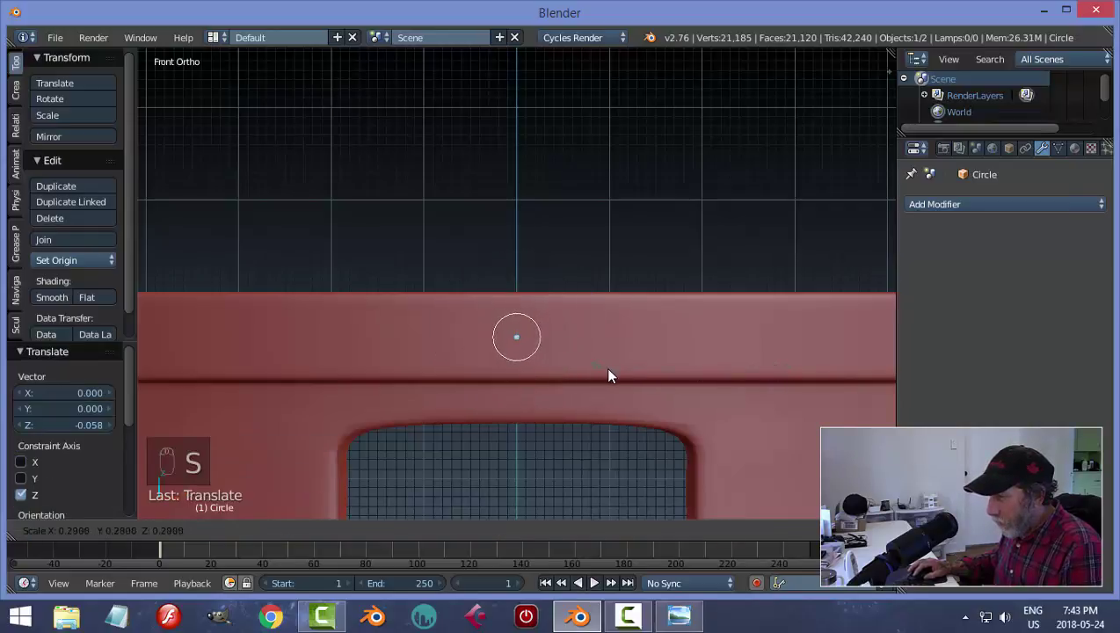
click(619, 376)
- Move the circle about 0.127 along Y until it sits against the band's outer surface
middle_drag(619, 376, 761, 330)
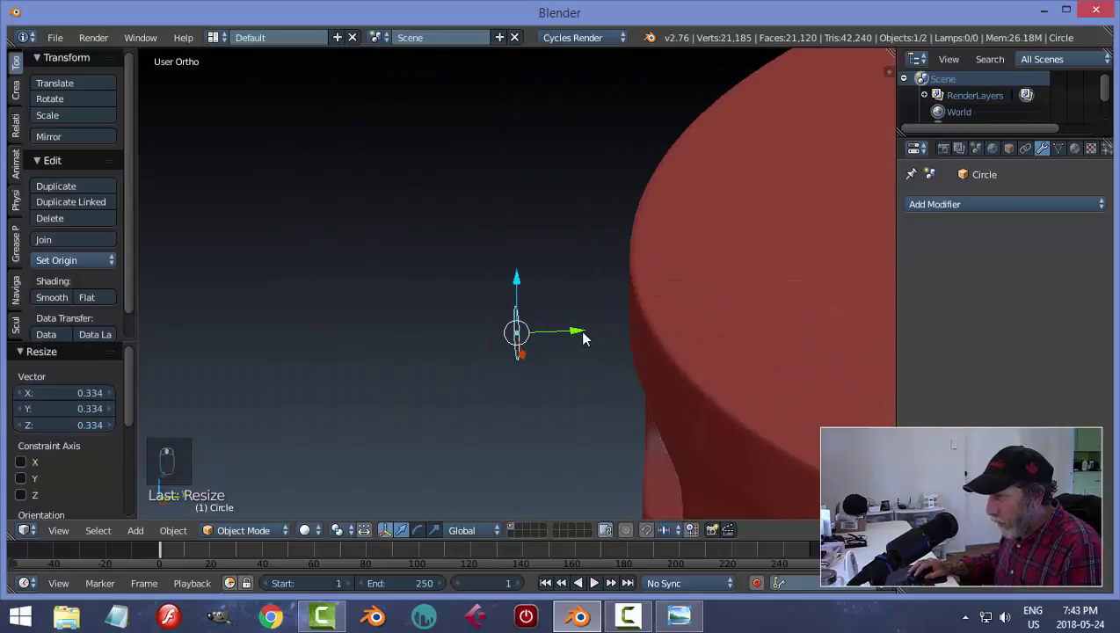
key(g)
key(y)
drag(700, 334, 700, 334)
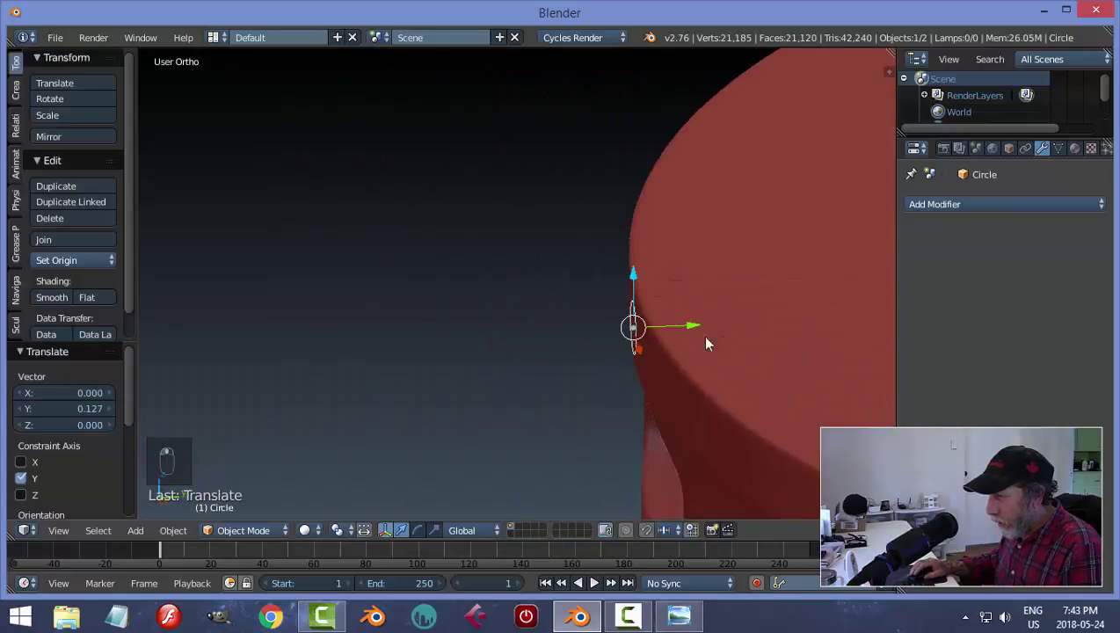
middle_drag(706, 337, 820, 325)
scroll(808, 333, up, 3)
scroll(807, 339, down, 3)
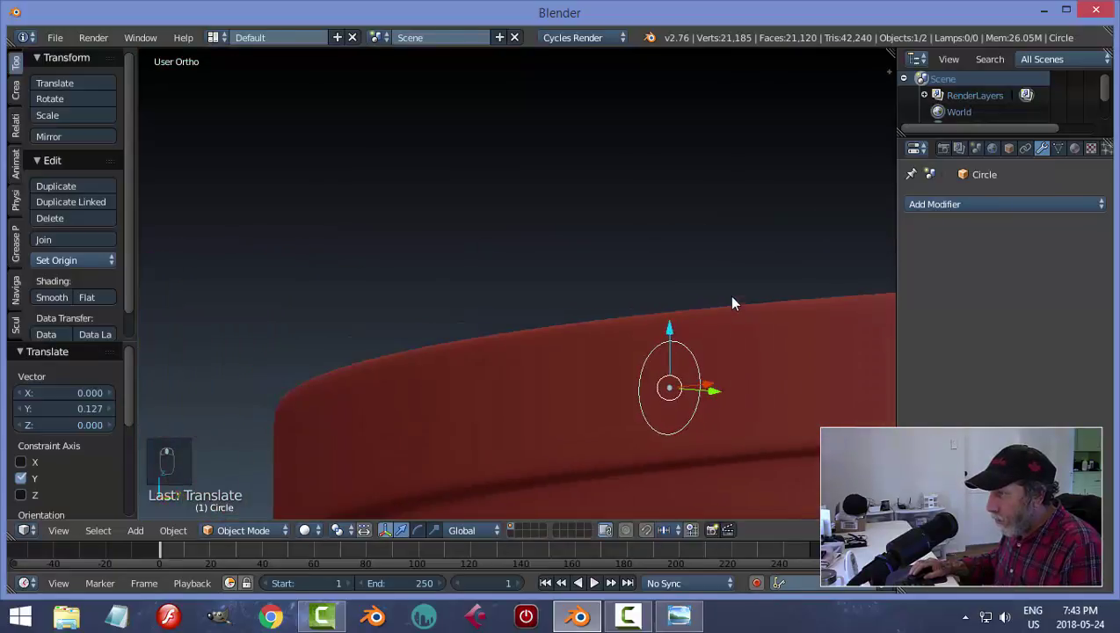
middle_drag(773, 358, 722, 384)
- Enter Edit Mode on the circle, select all its vertices and fill them with a face
key(Tab)
click(842, 361)
key(a)
key(a)
key(a)
key(a)
key(f)
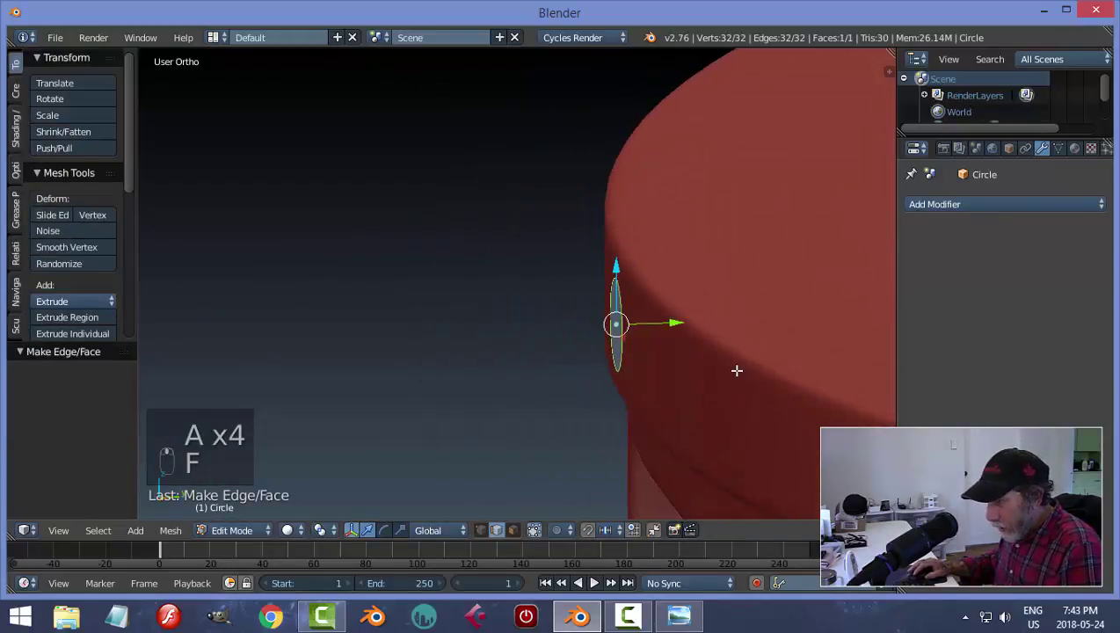
- Extrude the disc about 0.013 outward in negative Y and round its outer edge with a four-segment bevel, then deselect the mesh
key(e)
middle_click(675, 317)
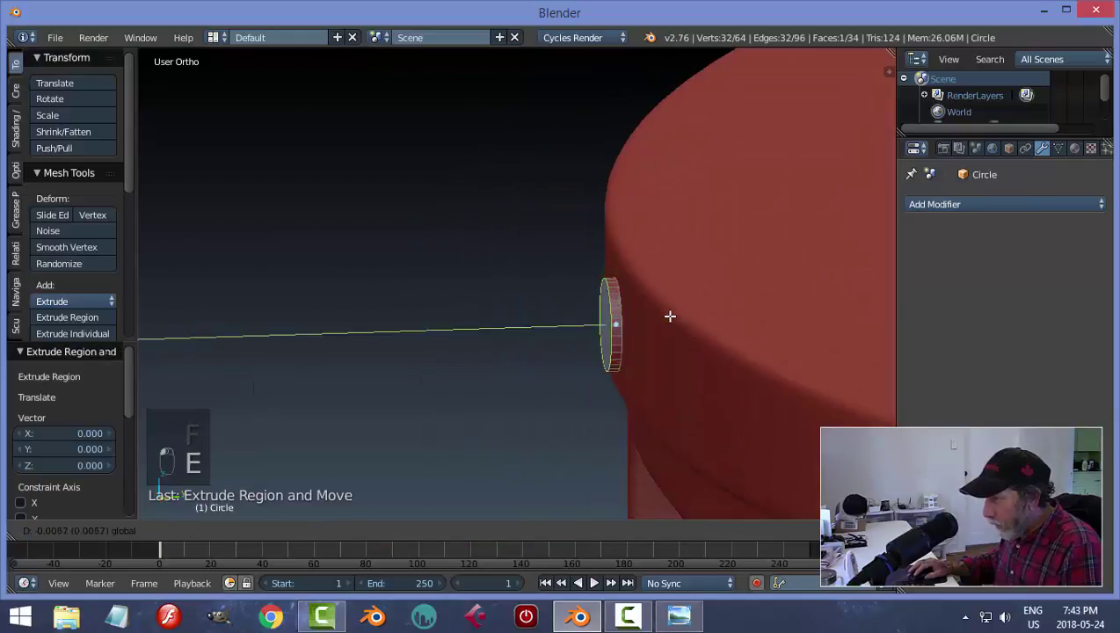
click(660, 315)
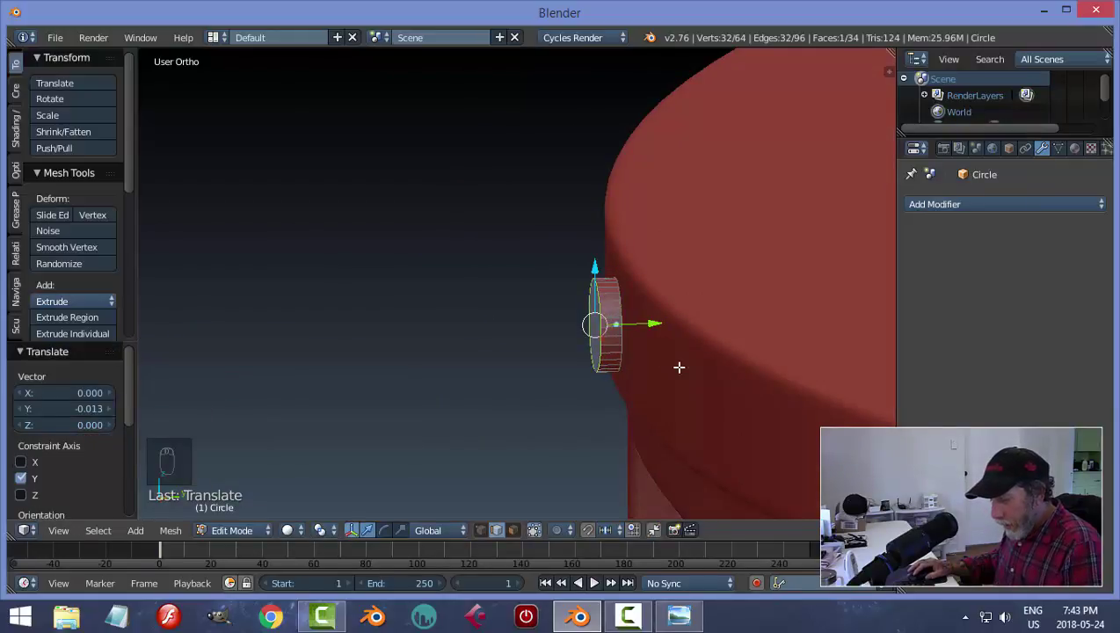
key(ctrl+b)
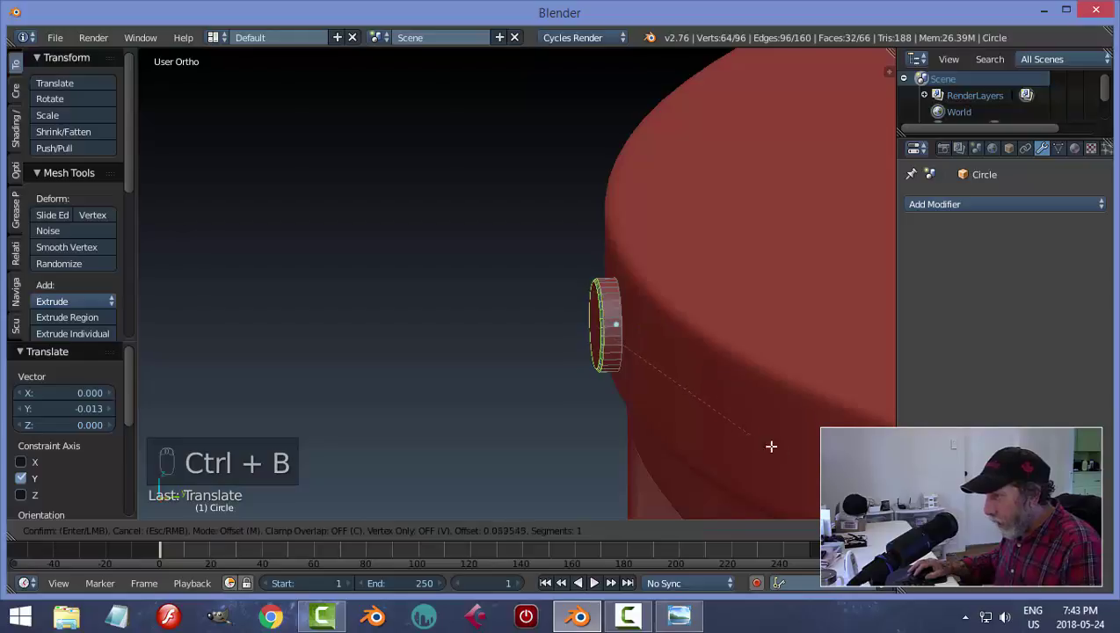
scroll(331, 206, up, 3)
click(331, 206)
key(a)
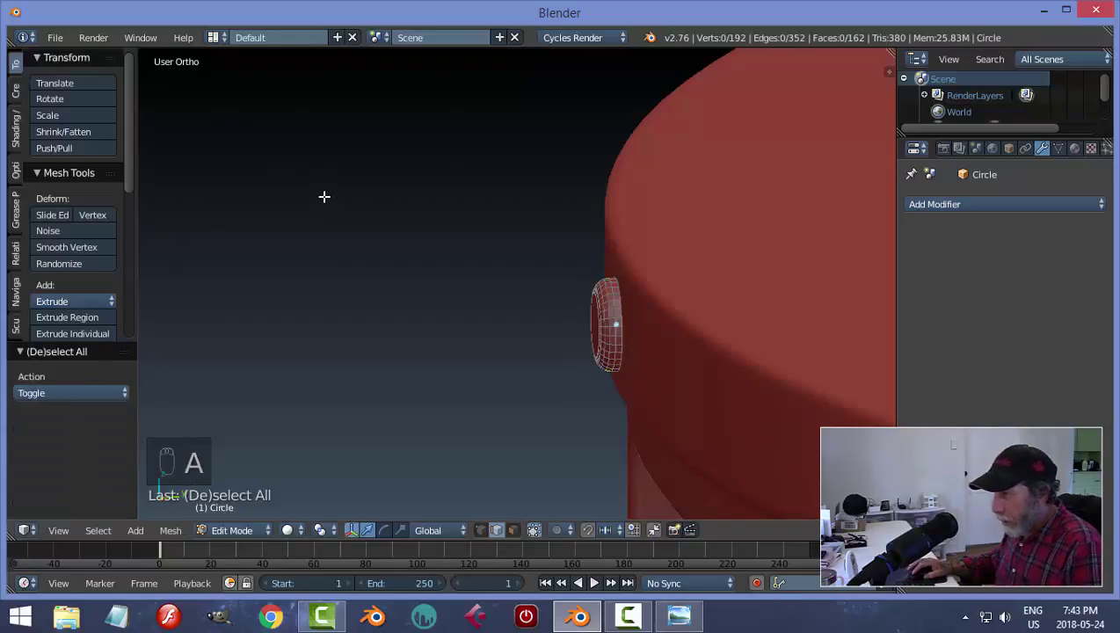
- Return to Object Mode, push the small stud slightly into the band along Y and shade it smooth
key(Tab)
click(221, 201)
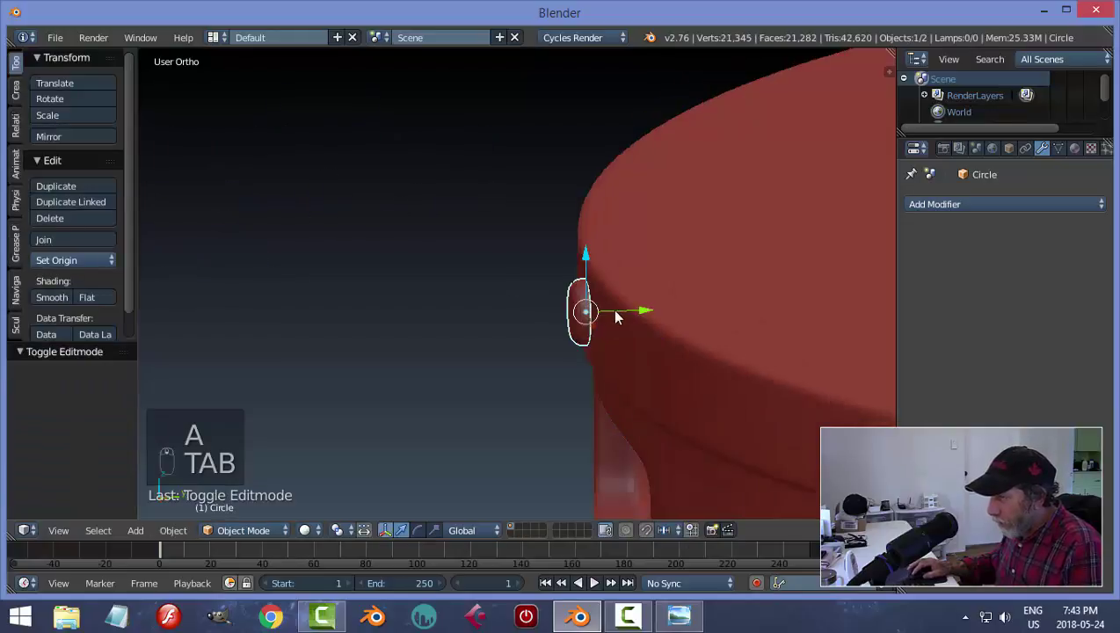
drag(640, 313, 642, 325)
click(53, 298)
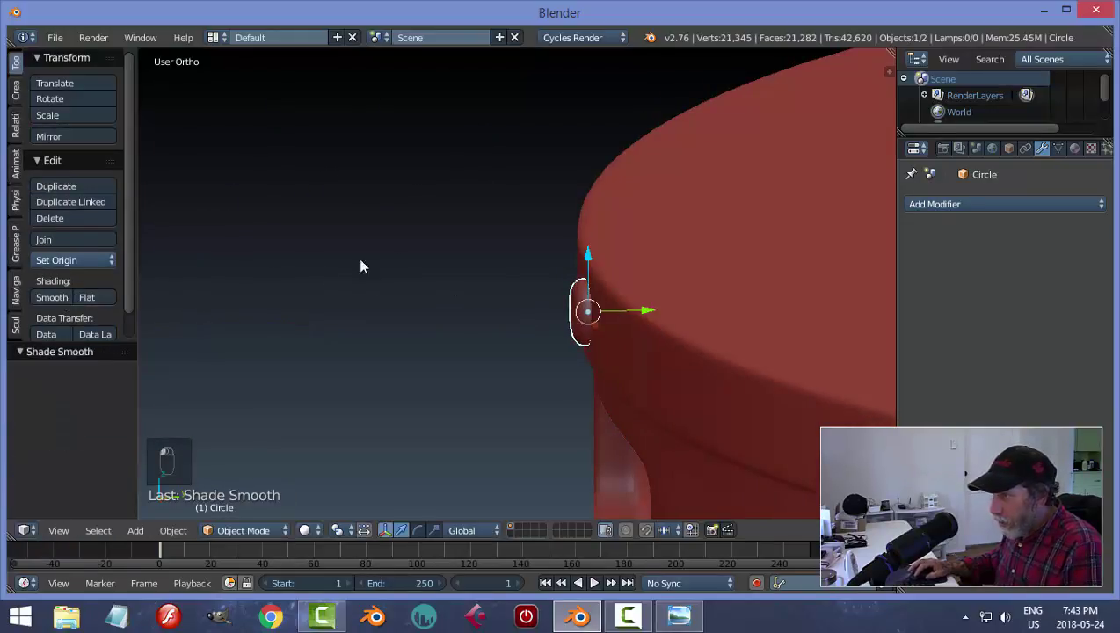
key(a)
middle_drag(398, 261, 620, 271)
key(ctrl+s)
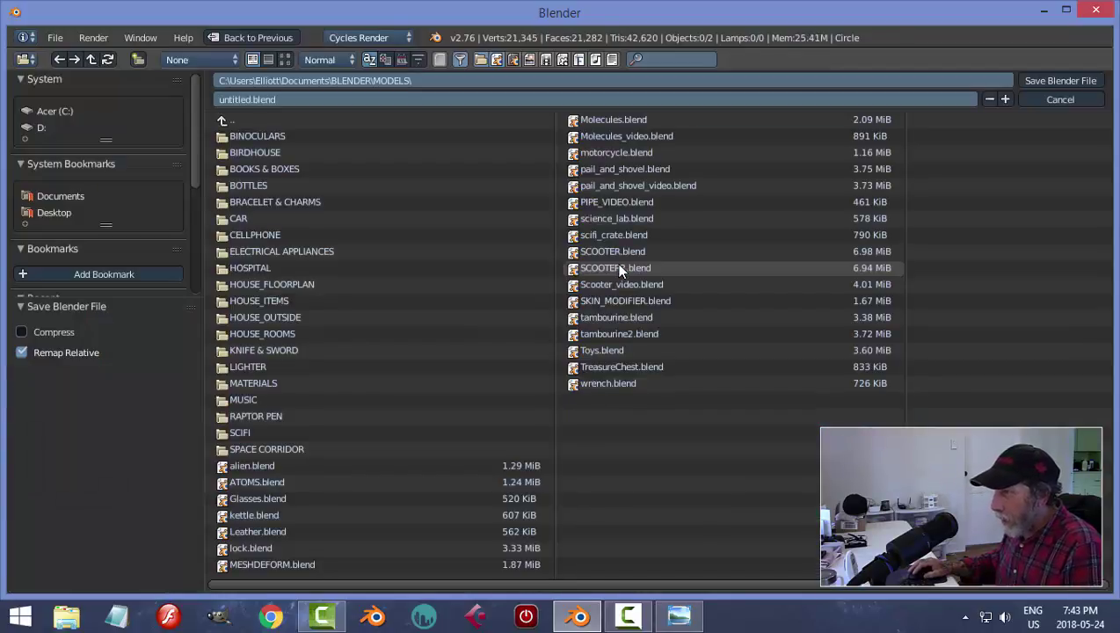
click(1075, 100)
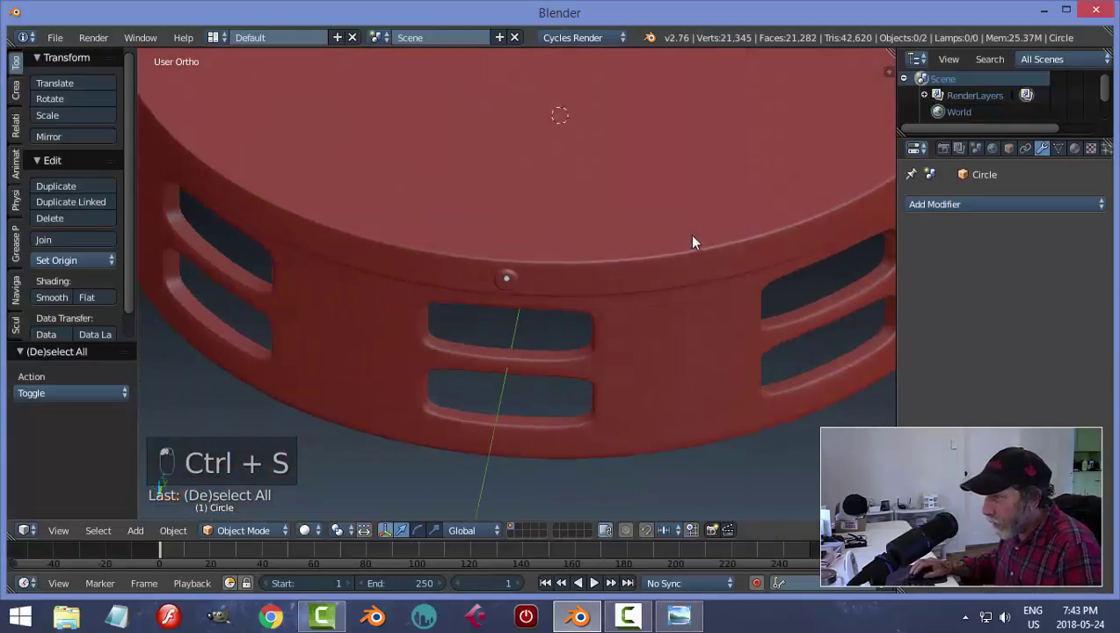
- Select the small stud on the band, switch to top view and select its whole mesh in Edit Mode
scroll(596, 257, down, 1)
right_click(516, 276)
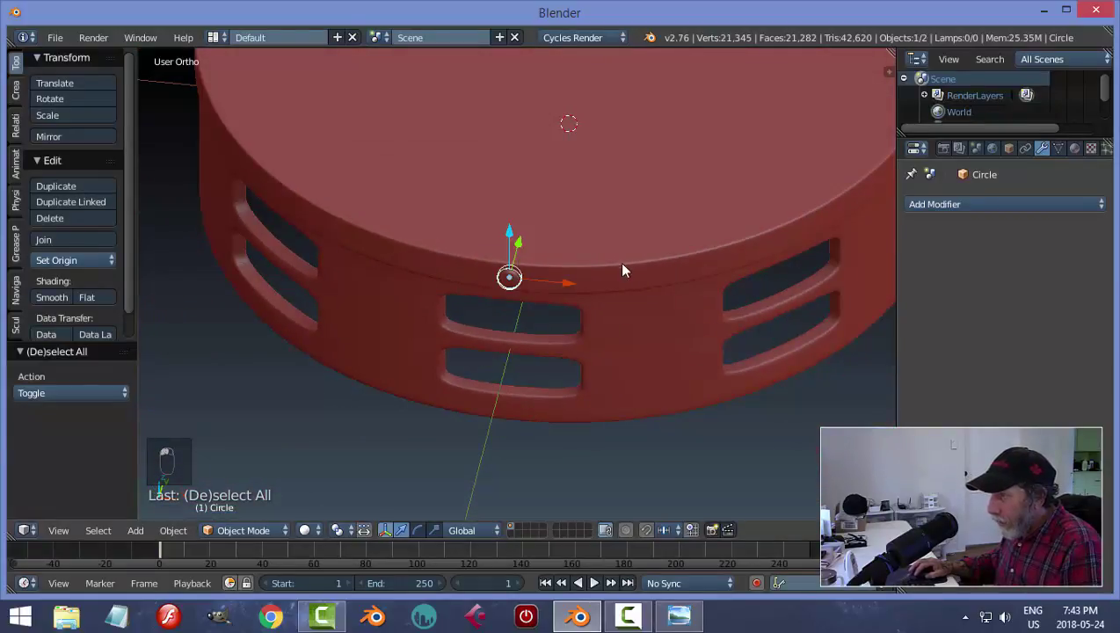
middle_drag(622, 263, 620, 322)
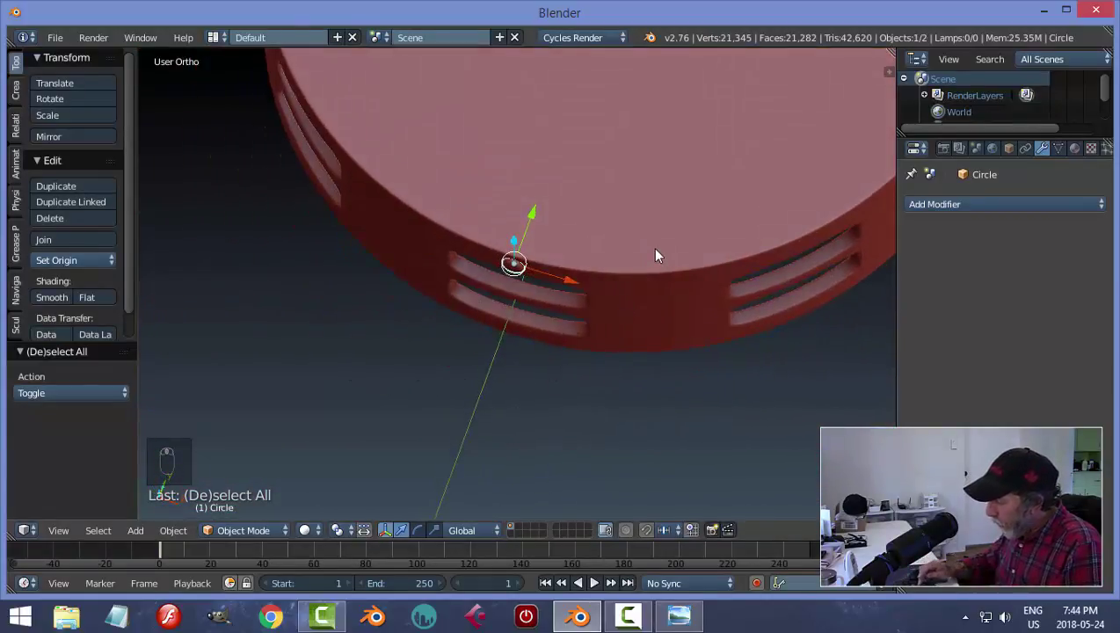
key(KP_7)
scroll(655, 256, down, 4)
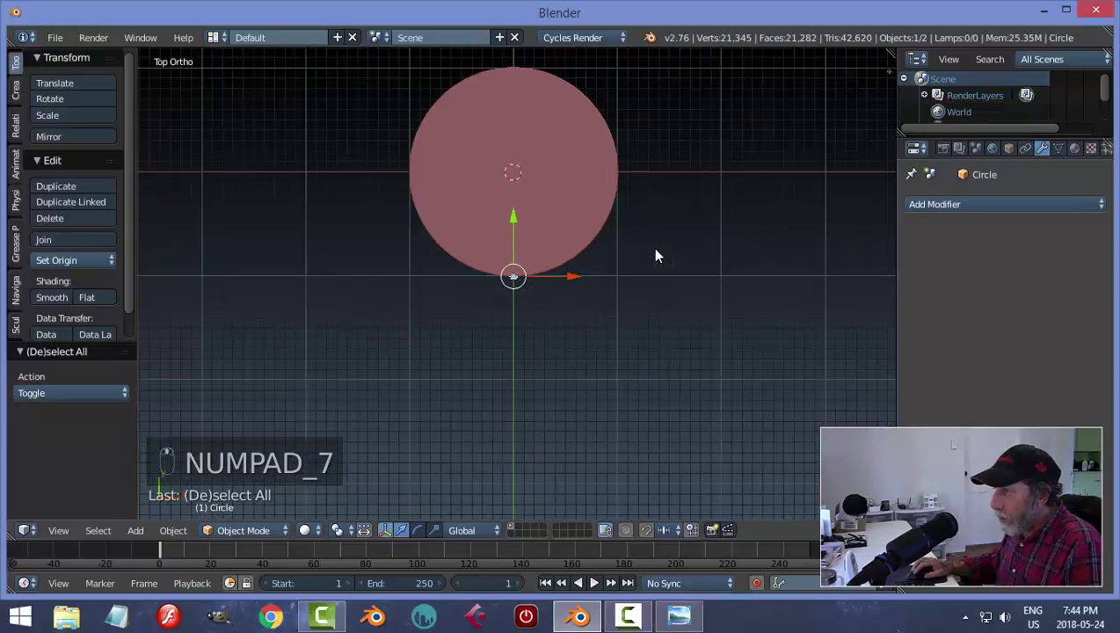
scroll(629, 299, up, 5)
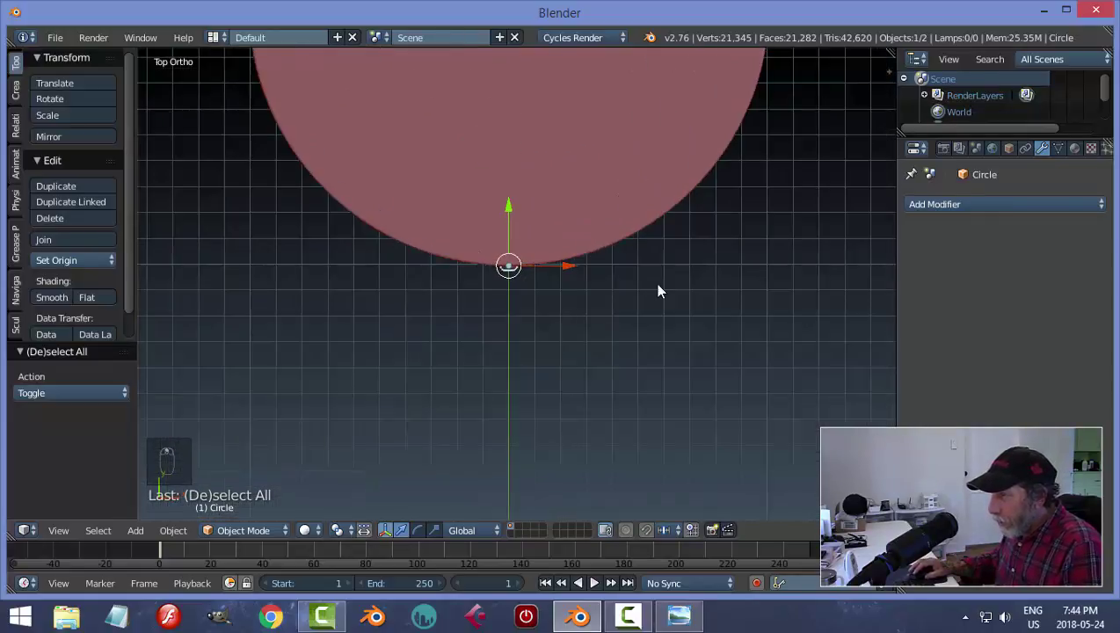
key(Tab)
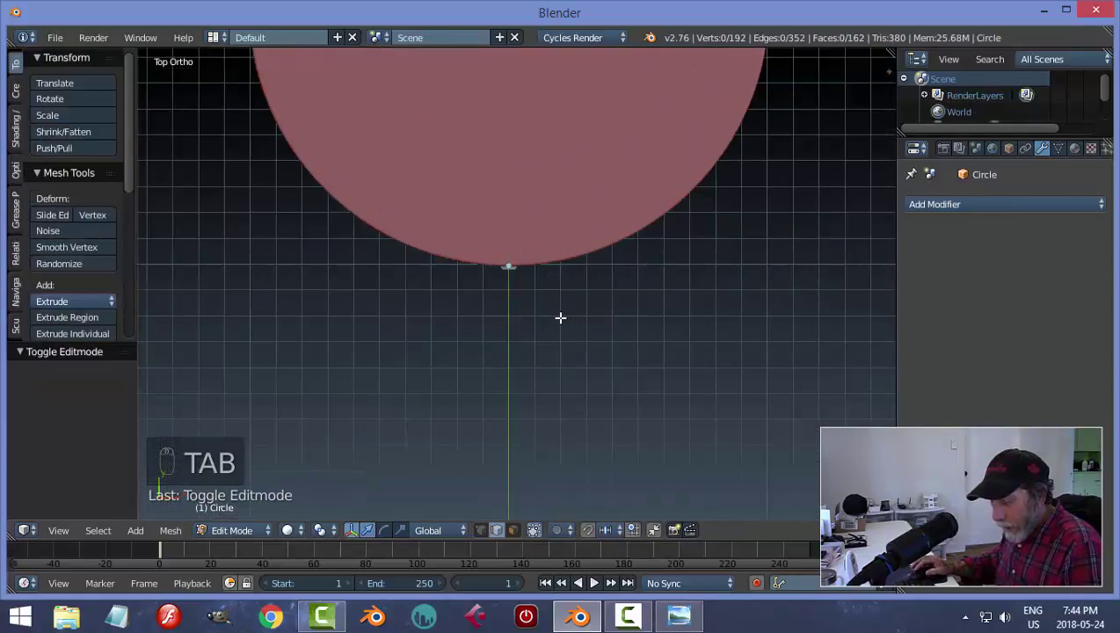
key(a)
key(a)
scroll(555, 317, down, 2)
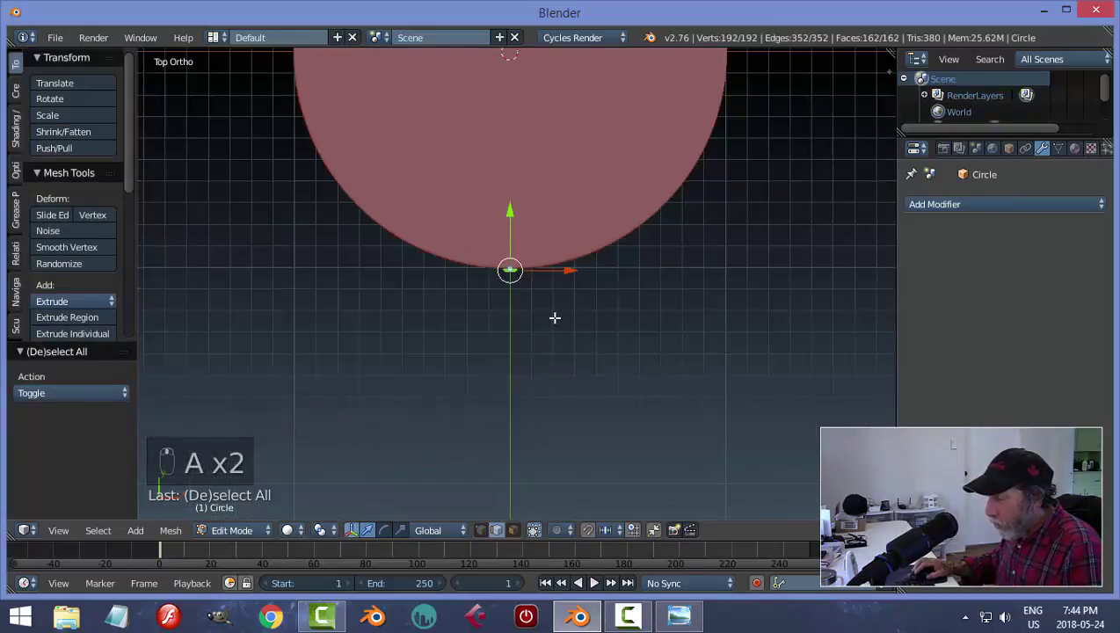
scroll(555, 317, down, 5)
shift+middle_drag(608, 277, 604, 360)
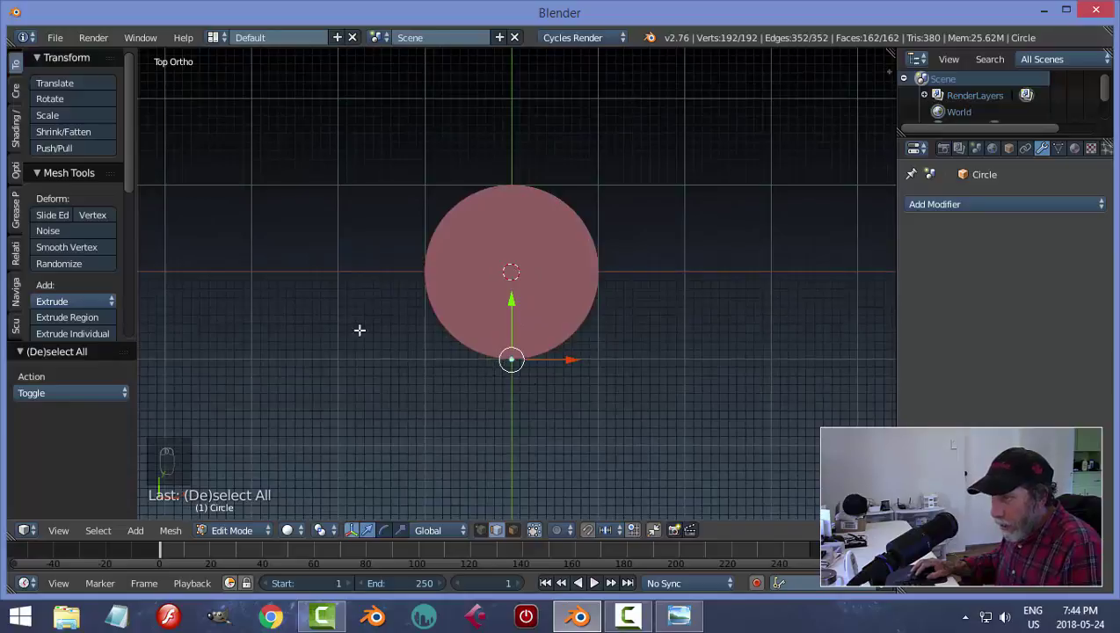
- Spin the stud's mesh around the tambourine's centre through 360° in 15 steps
drag(132, 157, 129, 310)
click(45, 160)
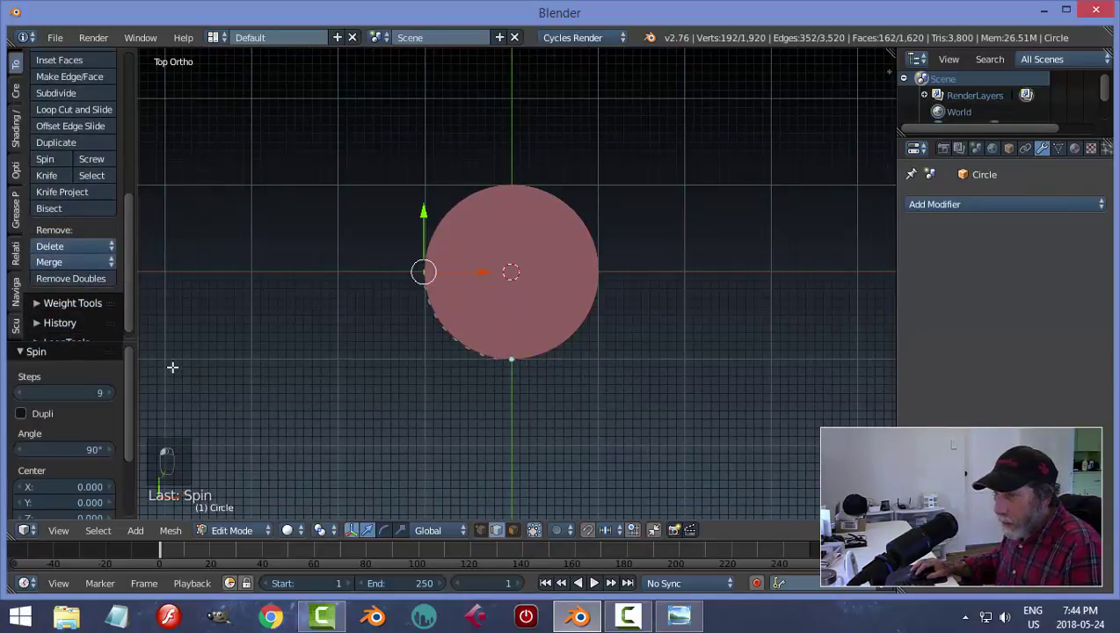
click(96, 449)
text(360)
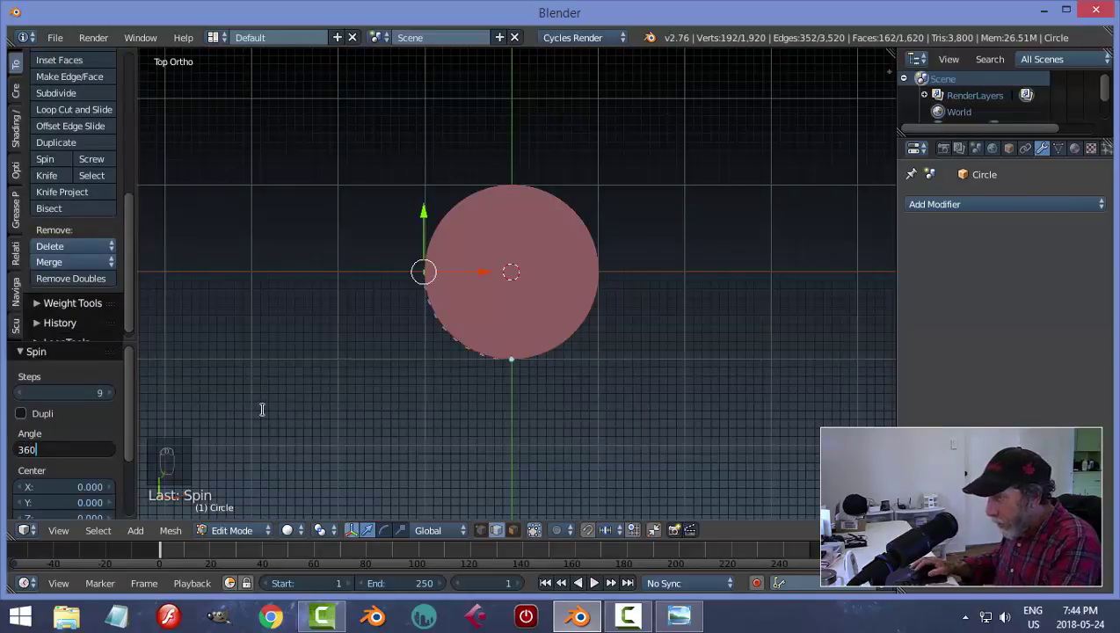
key(Return)
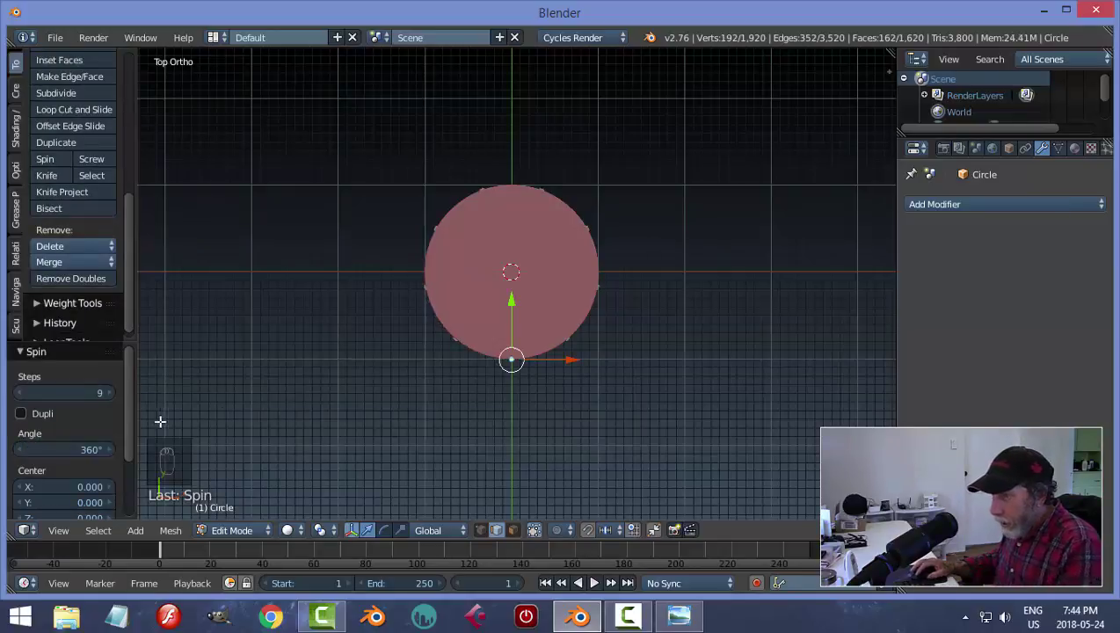
click(81, 395)
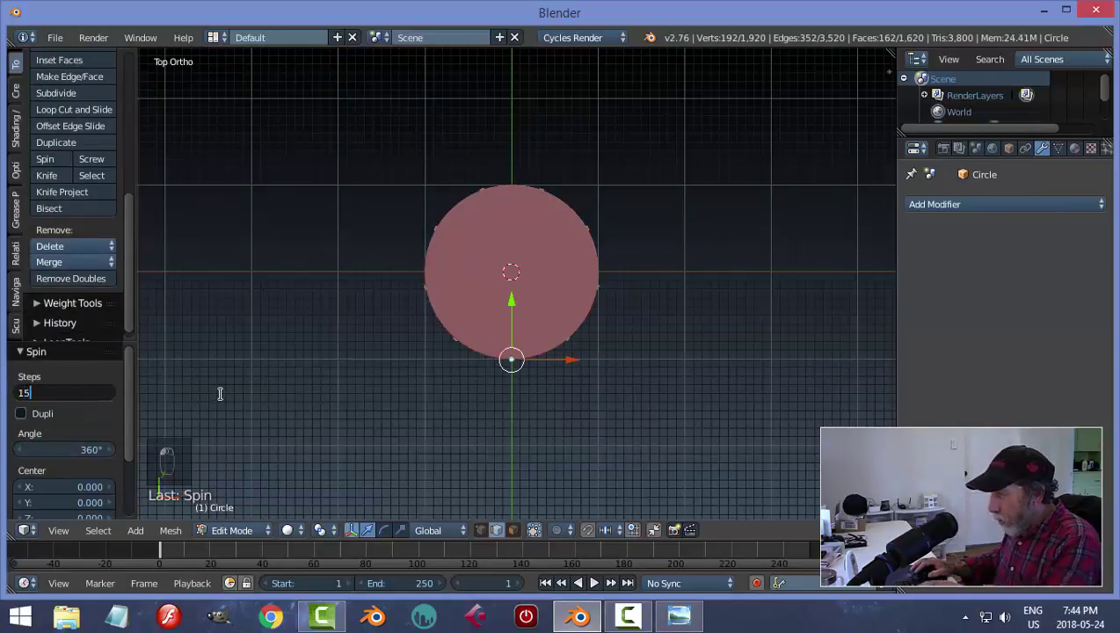
key(Return)
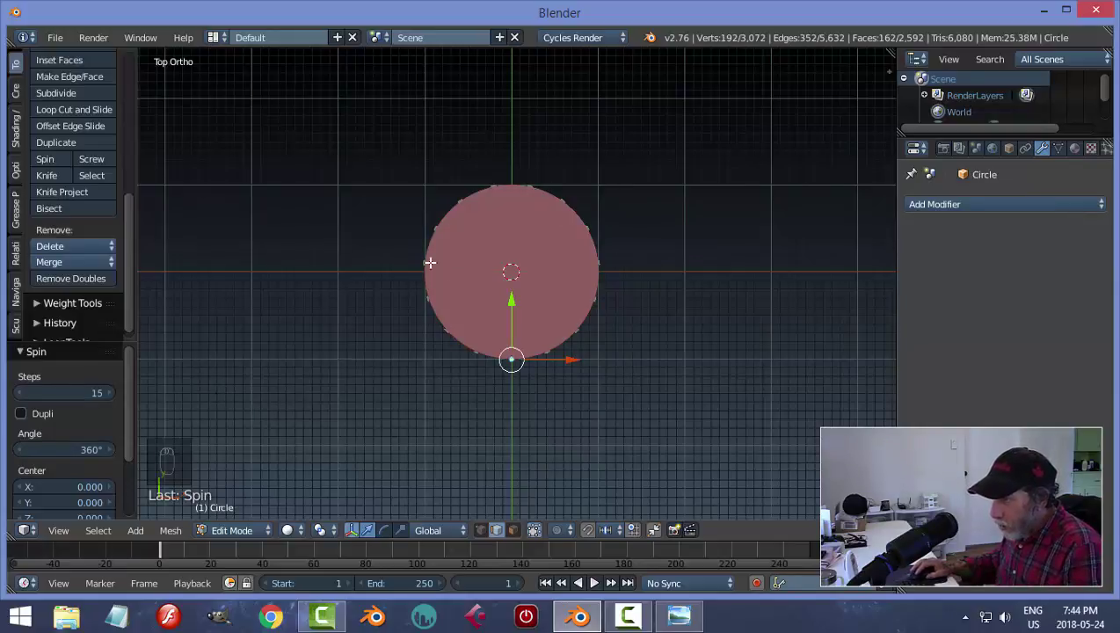
- Remove the doubled vertices from all studs, make their normals consistent, and return to Object Mode with the mesh deselected
middle_drag(650, 401, 658, 299)
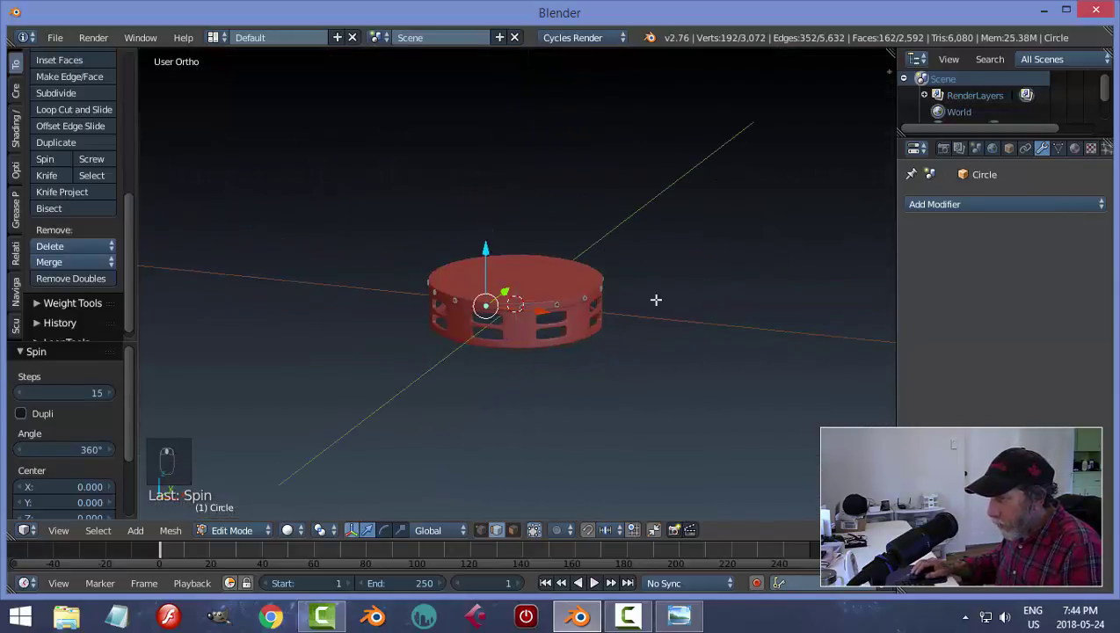
scroll(666, 322, up, 4)
scroll(666, 322, up, 5)
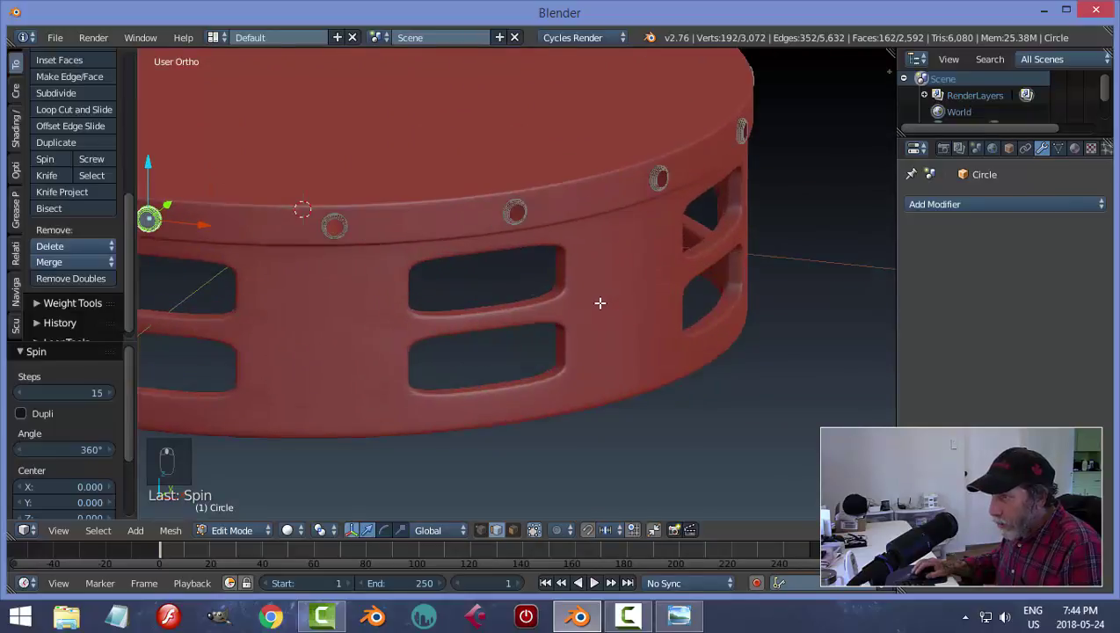
key(a)
key(a)
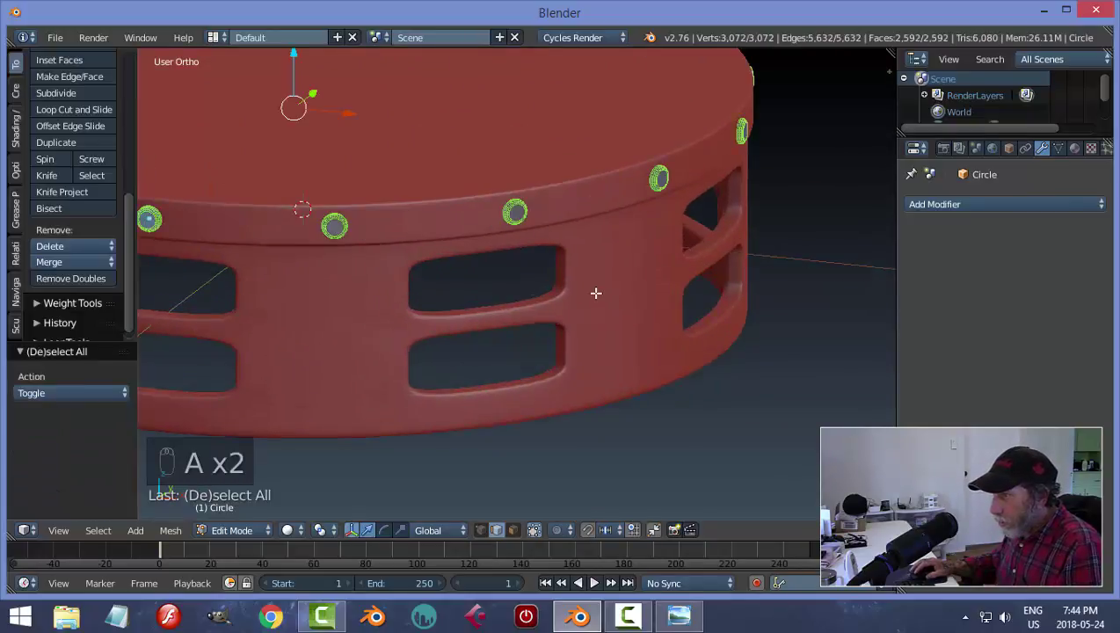
click(88, 278)
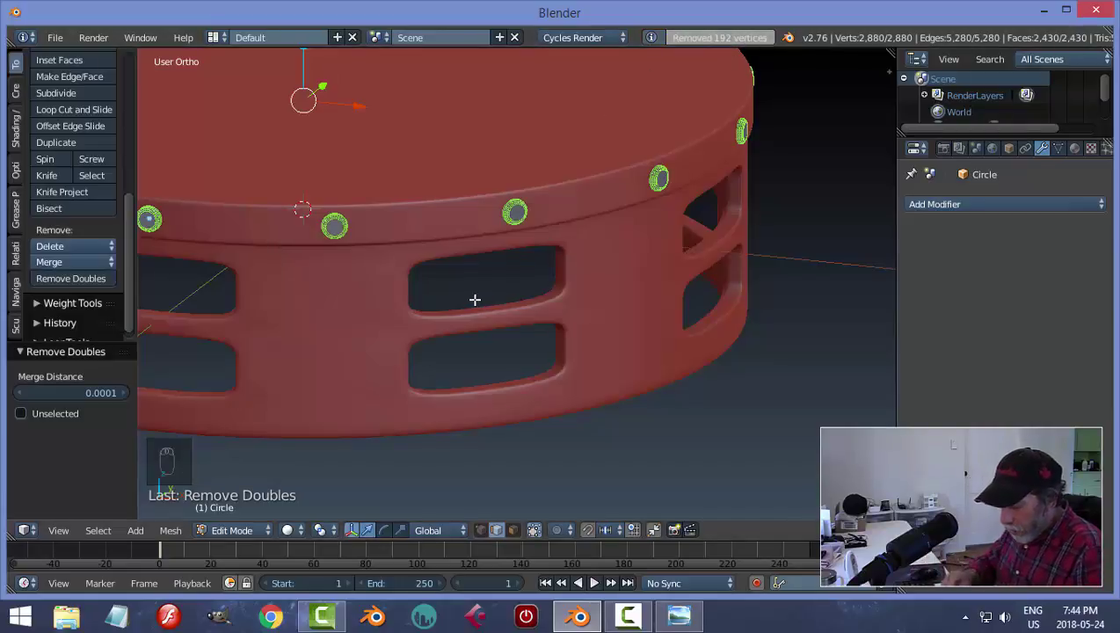
key(ctrl+n)
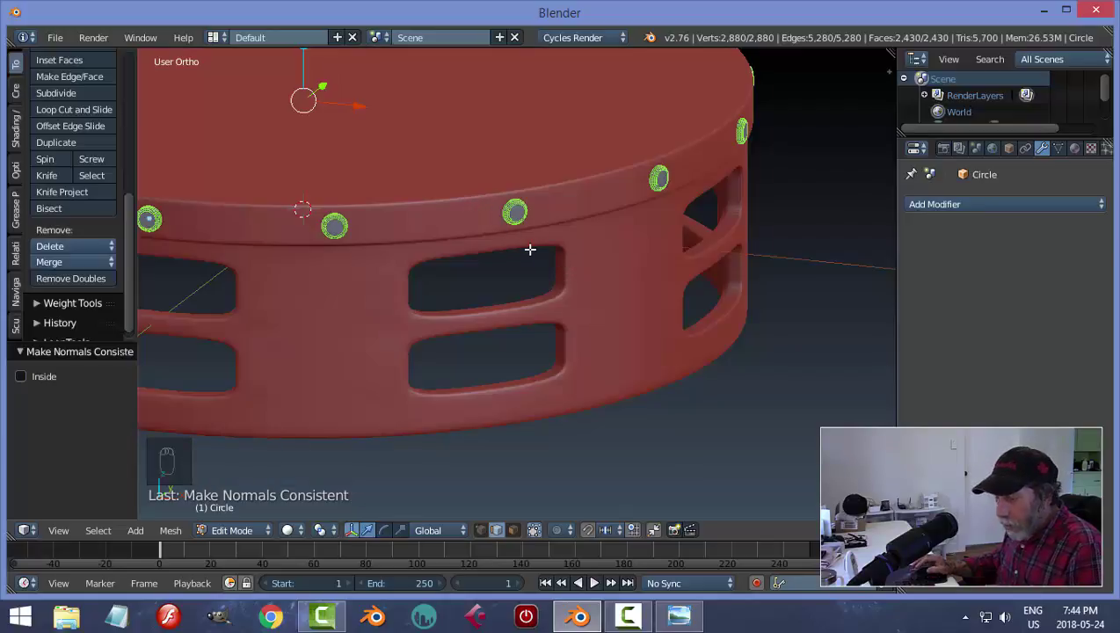
key(a)
key(Tab)
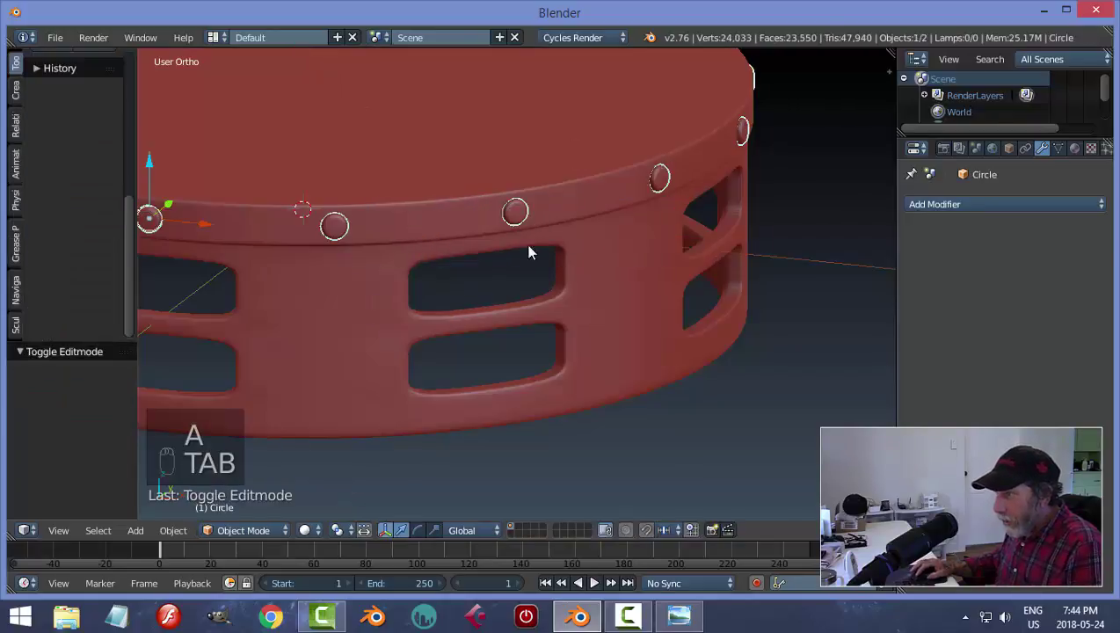
- Select the tambourine's cylinder body and apply its Subsurf modifier
key(a)
scroll(665, 232, down, 4)
middle_drag(685, 215, 740, 242)
scroll(731, 251, up, 3)
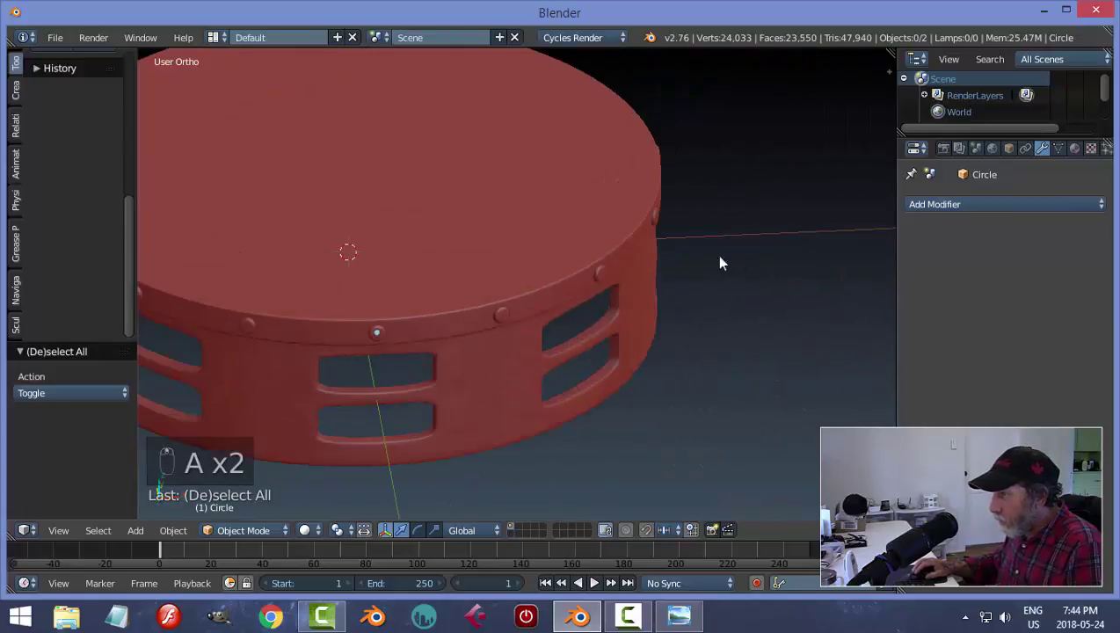
right_click(614, 237)
scroll(758, 295, down, 4)
middle_drag(758, 295, 879, 264)
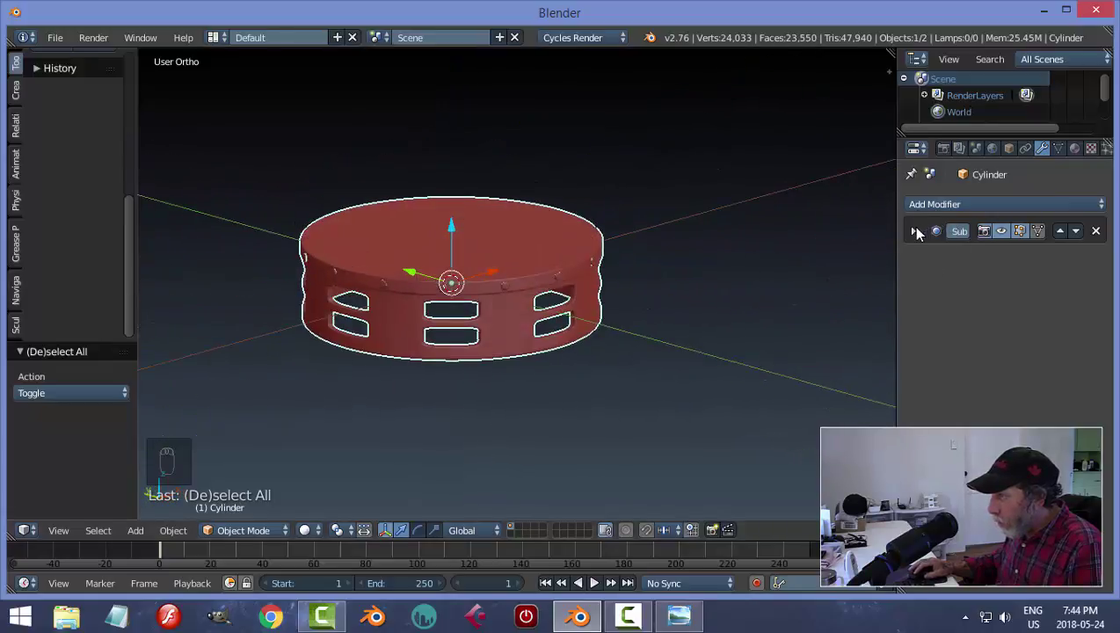
click(912, 230)
click(948, 260)
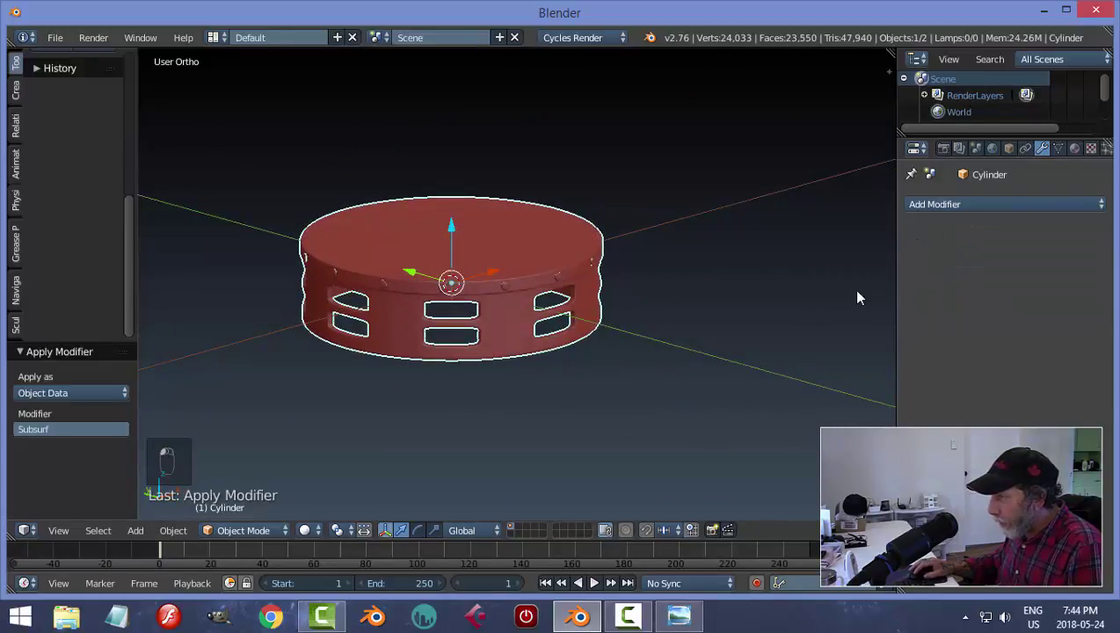
- Join the ring of studs into the cylinder body as one object and deselect it
scroll(676, 343, up, 4)
right_click(641, 264)
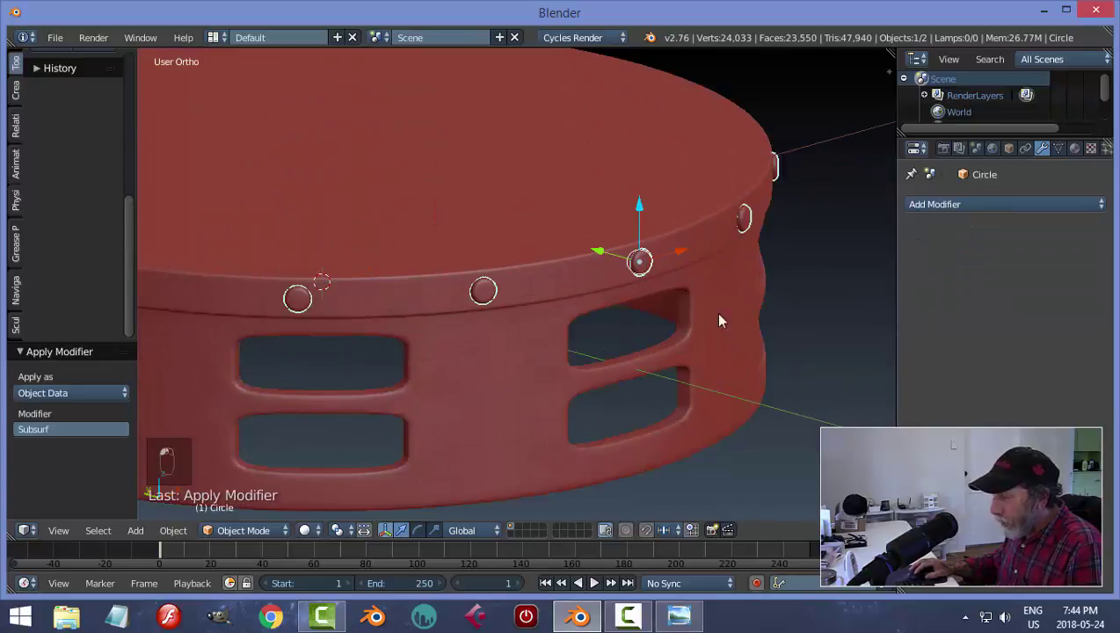
shift+right_click(516, 193)
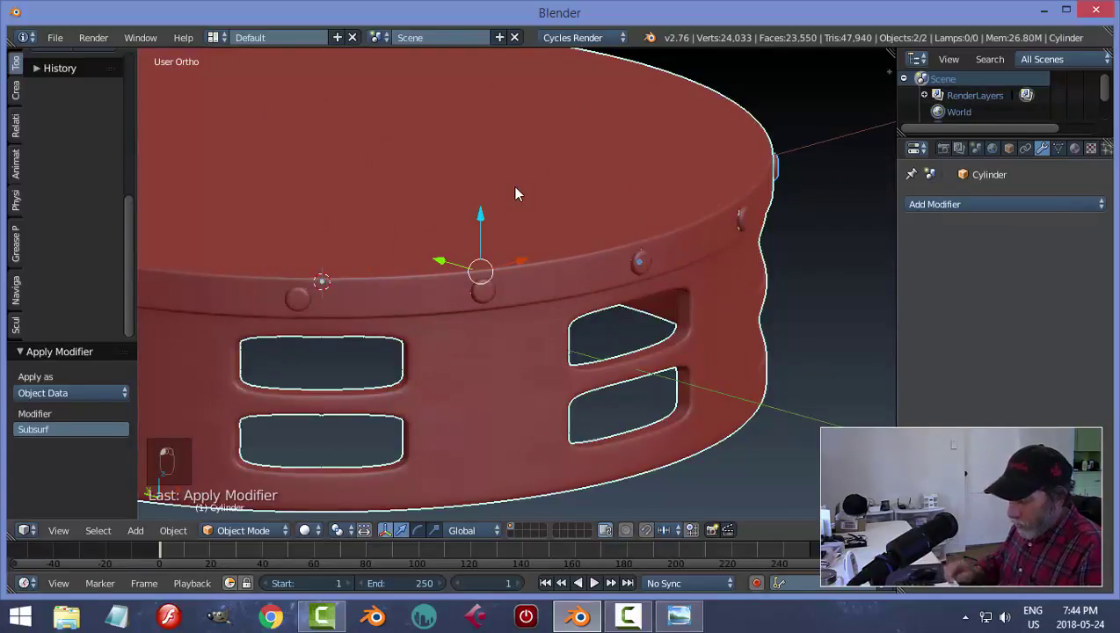
key(ctrl+j)
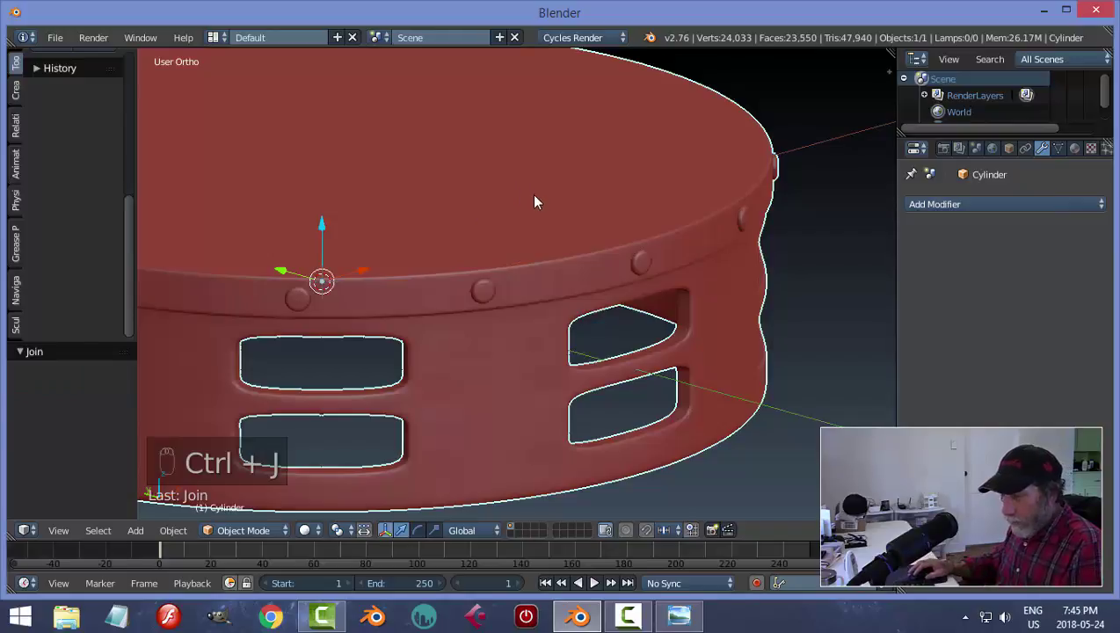
key(a)
- Add a 32-vertex mesh circle of radius 1 at the tambourine's centre from the front view
scroll(531, 202, down, 5)
mouse_move(532, 219)
middle_down()
mouse_move(456, 239)
mouse_move(520, 185)
mouse_move(552, 216)
middle_up()
key(KP_7)
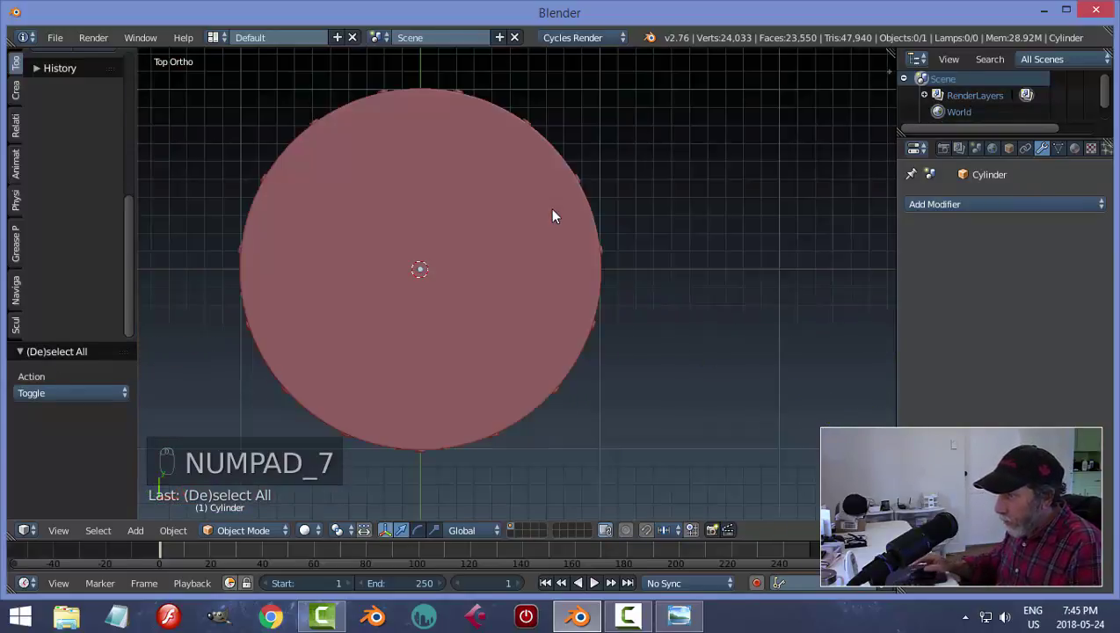
key(KP_1)
scroll(504, 275, up, 4)
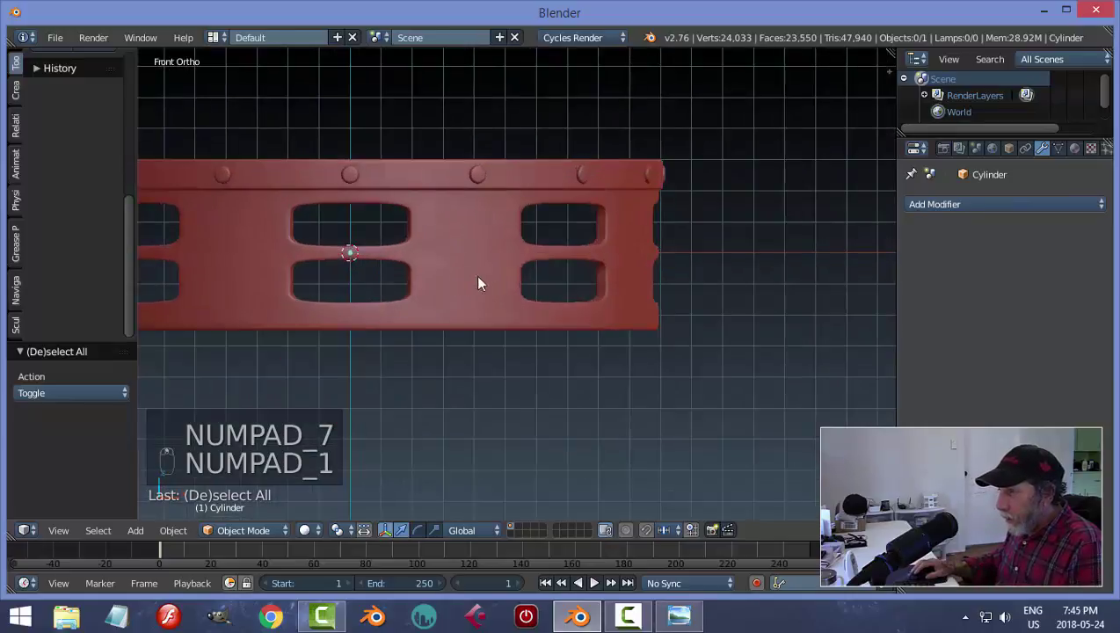
shift+middle_drag(479, 282, 654, 271)
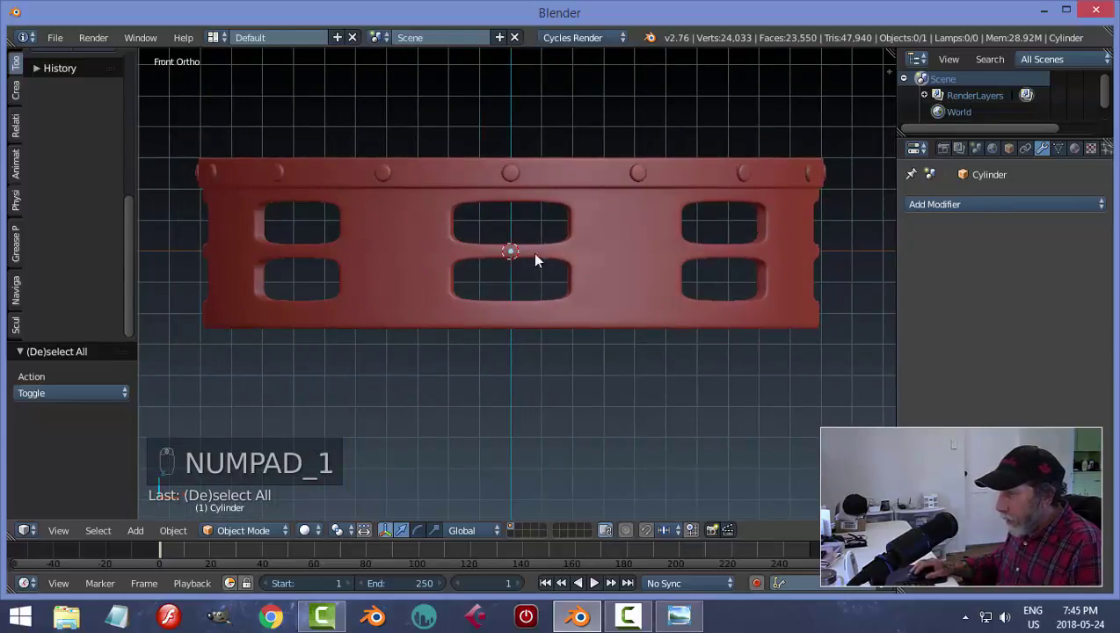
key(shift+a)
mouse_move(684, 299)
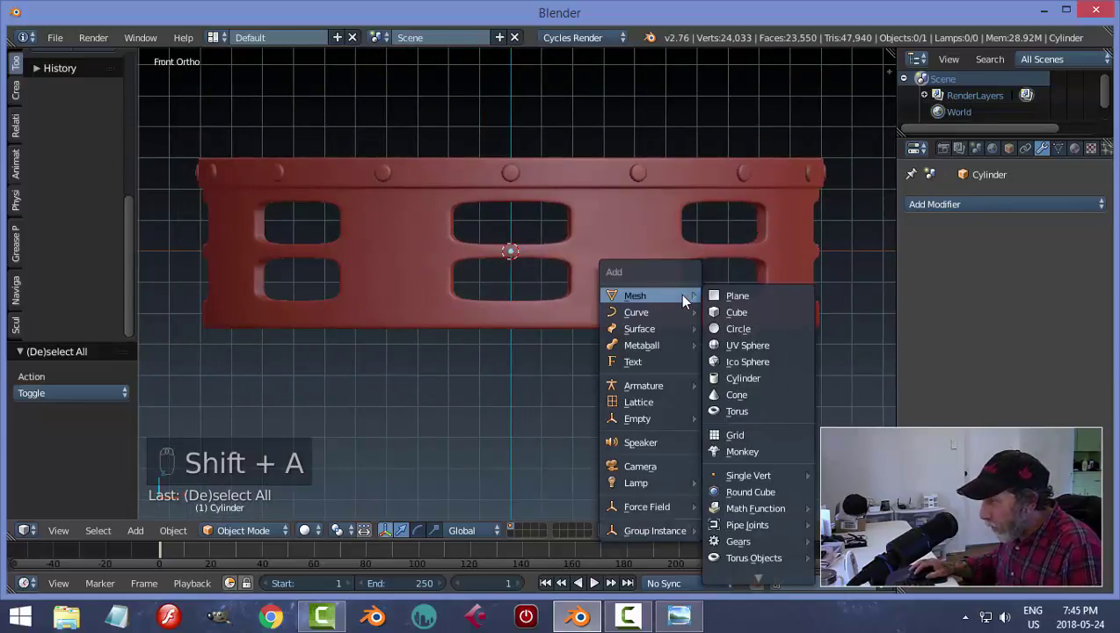
click(738, 329)
scroll(728, 265, down, 3)
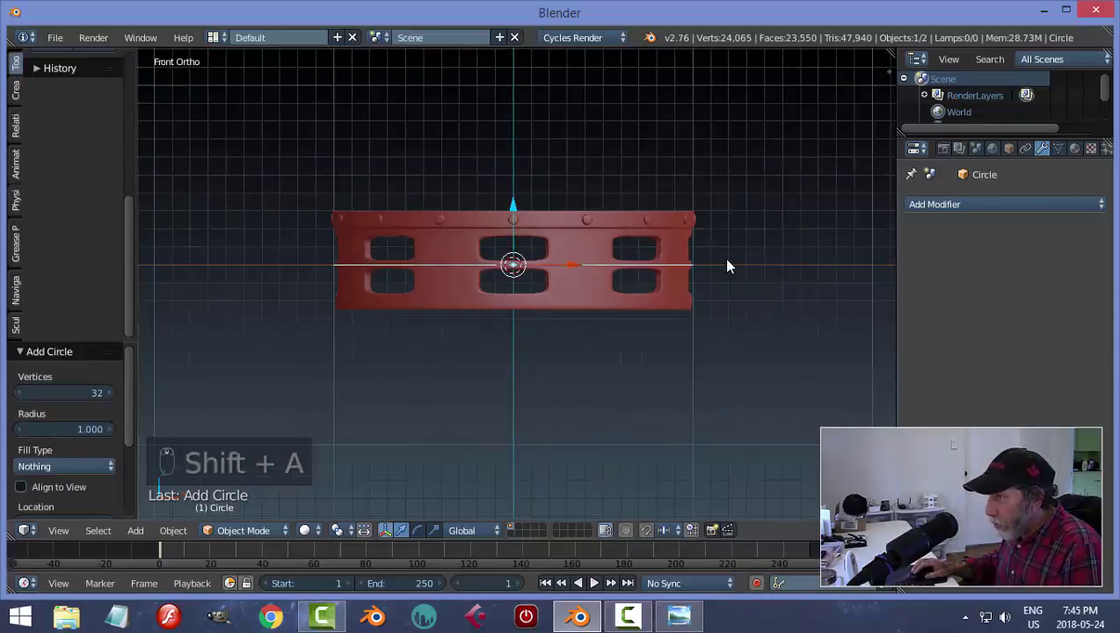
- Raise the circle along Z to the tambourine's top and scale it to about 0.19
middle_drag(728, 265, 548, 241)
drag(521, 218, 519, 148)
key(s)
click(556, 199)
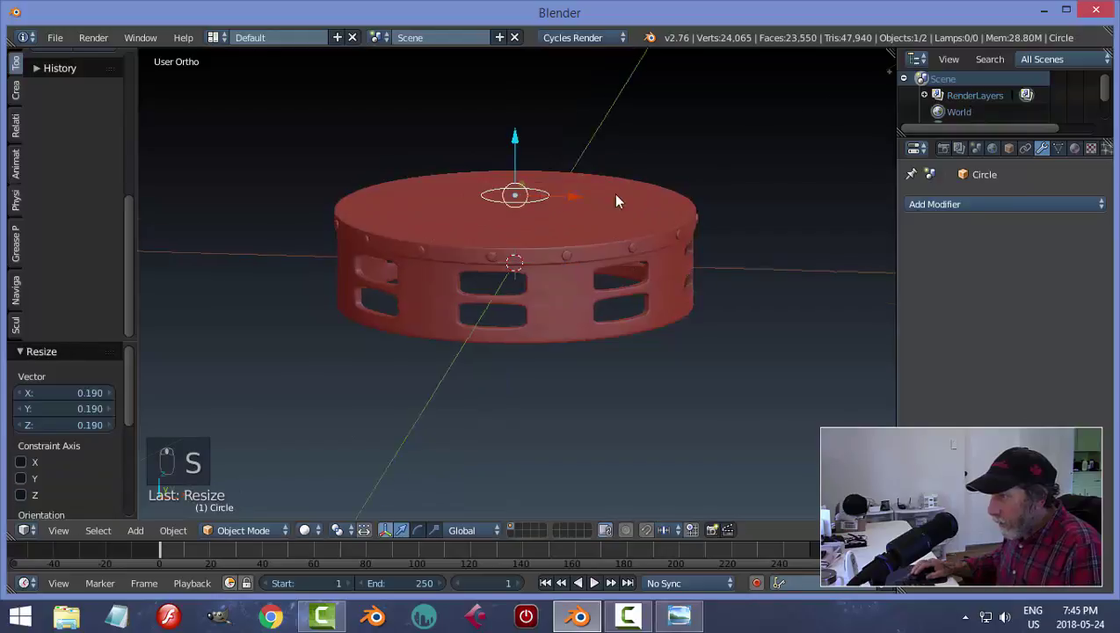
- Move the circle about 0.998 in negative Y and lower it about 0.271 along Z into the front upper slot
middle_drag(615, 194, 567, 192)
drag(567, 193, 434, 227)
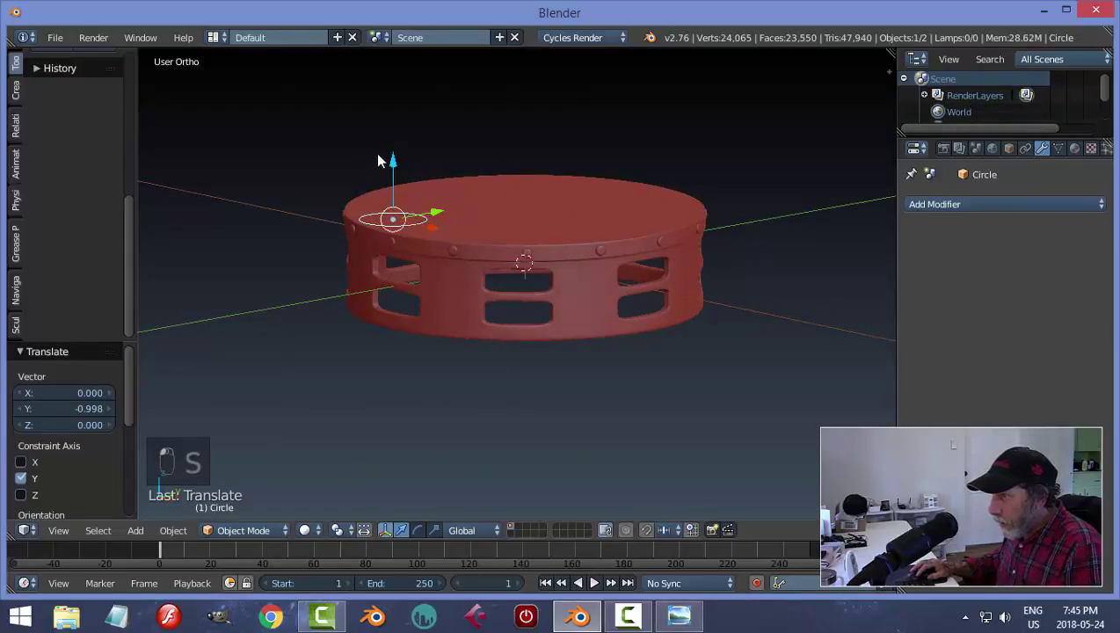
drag(394, 162, 403, 205)
- Scale the circle by about 0.833 to suit the upper slot and view it from the top
key(KP_1)
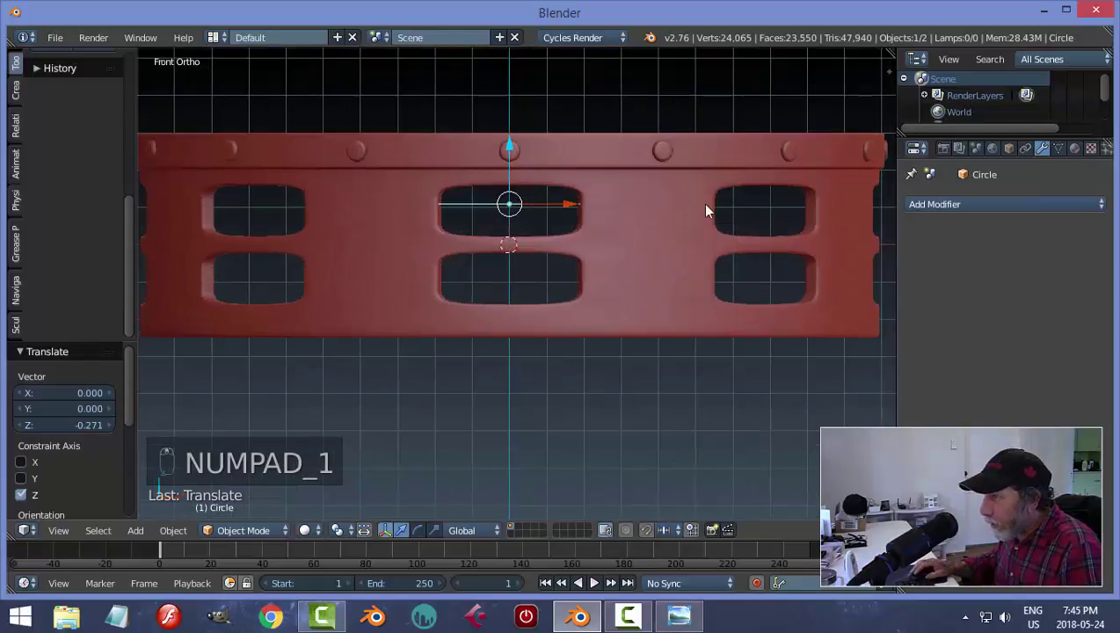
middle_drag(701, 204, 692, 234)
key(s)
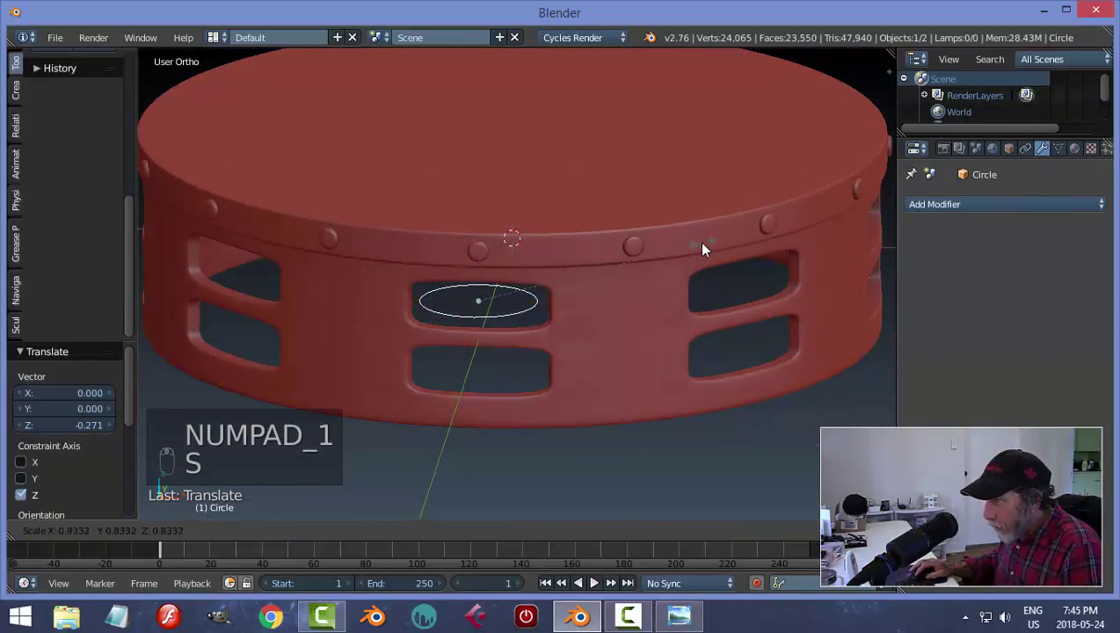
click(702, 244)
middle_drag(530, 248, 559, 275)
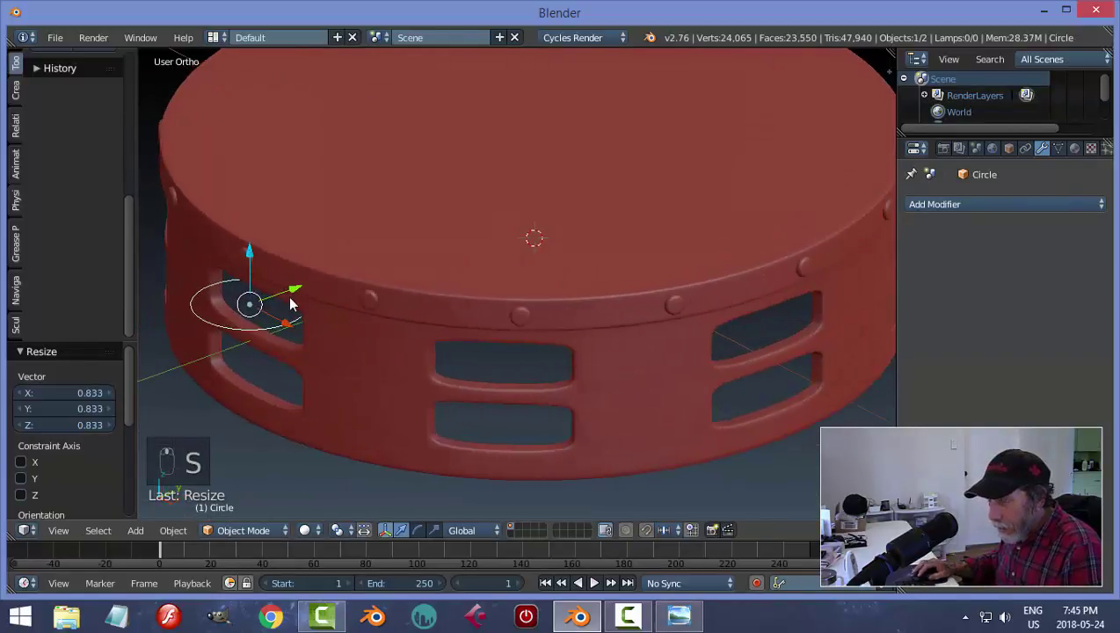
key(KP_7)
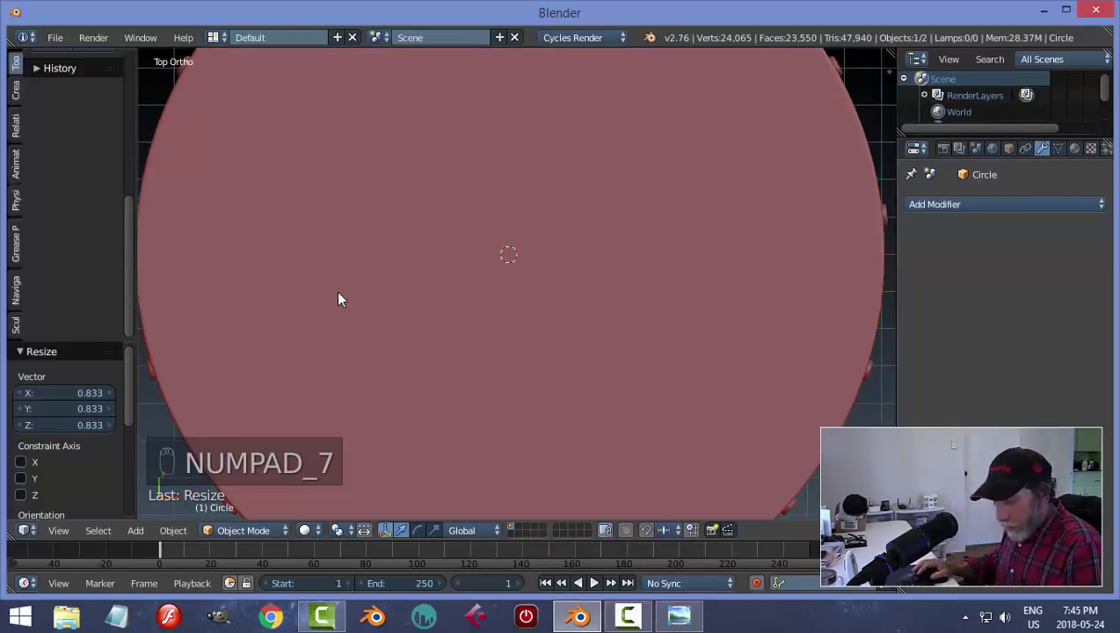
- Check the circle's position in wireframe from the top and move it about 0.020 along positive Y
key(z)
click(433, 297)
scroll(462, 311, up, 2)
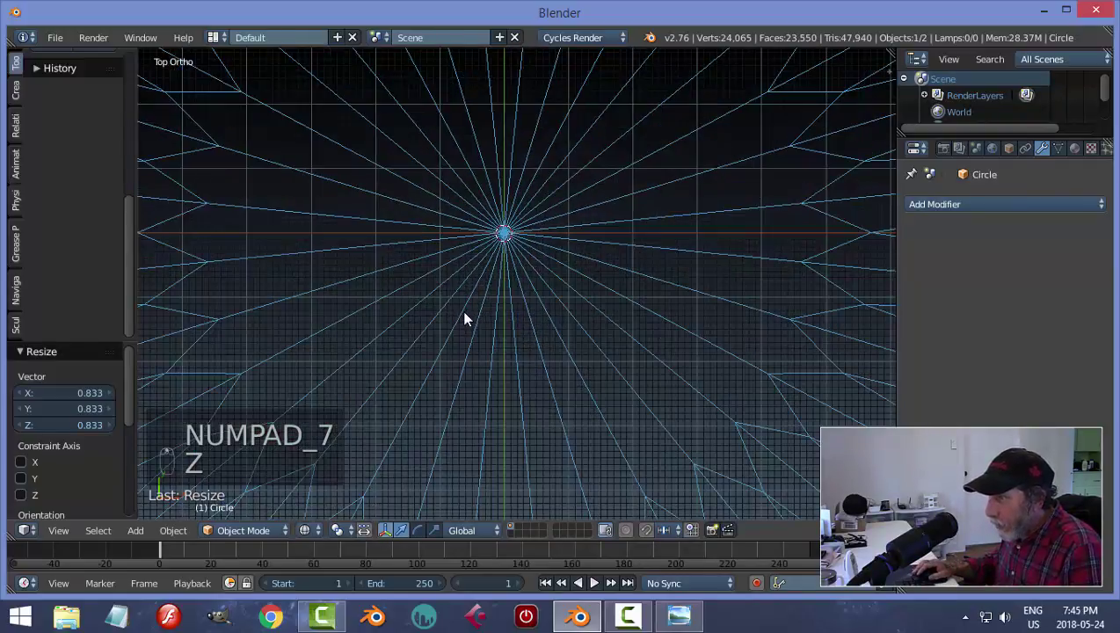
scroll(462, 311, down, 5)
scroll(488, 365, down, 1)
scroll(590, 410, up, 3)
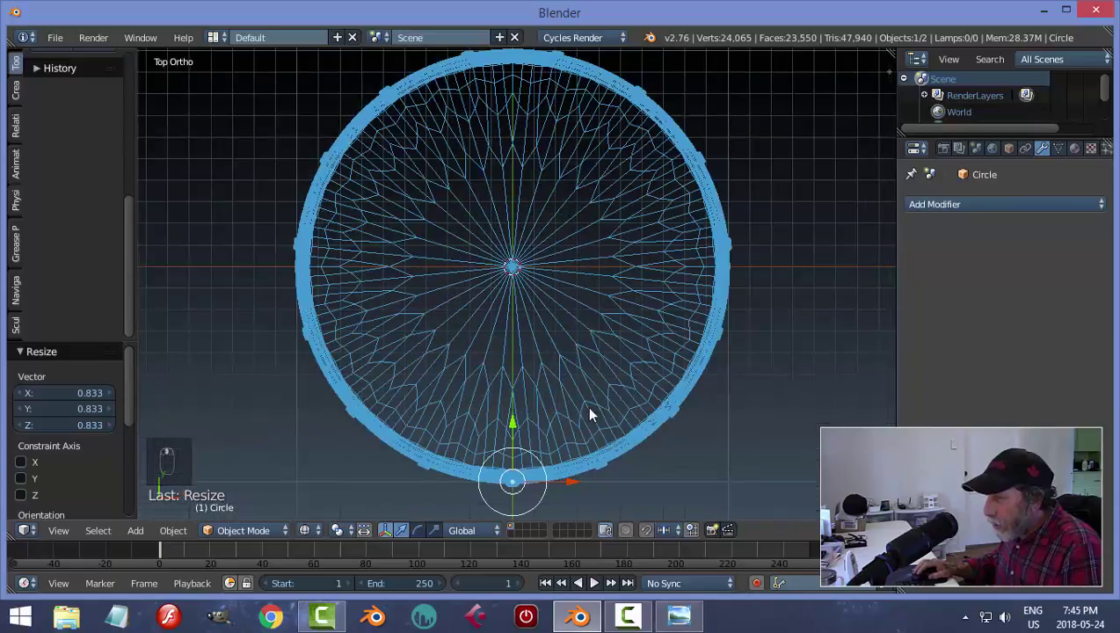
shift+middle_drag(590, 410, 558, 245)
scroll(558, 243, up, 3)
drag(457, 163, 463, 155)
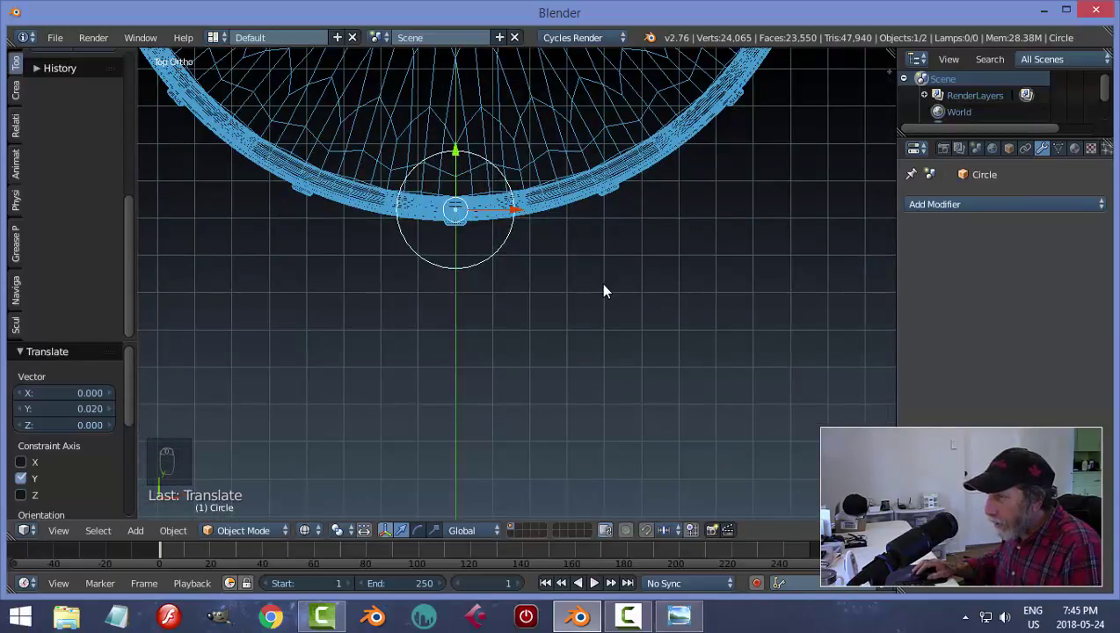
- Return to solid shading and lower the circle about 0.051 along Z within the front upper slot
key(z)
click(598, 378)
middle_drag(584, 345, 576, 194)
drag(471, 155, 462, 167)
middle_drag(461, 167, 538, 243)
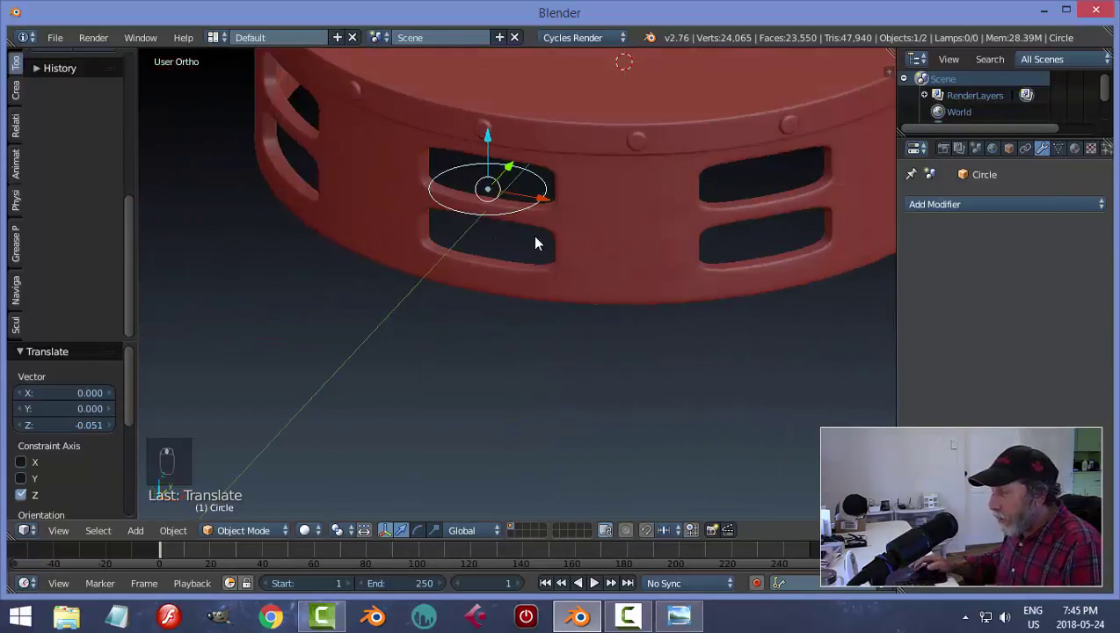
- Edit the circle's mesh and fill all of its vertices with a single face
key(Tab)
click(723, 271)
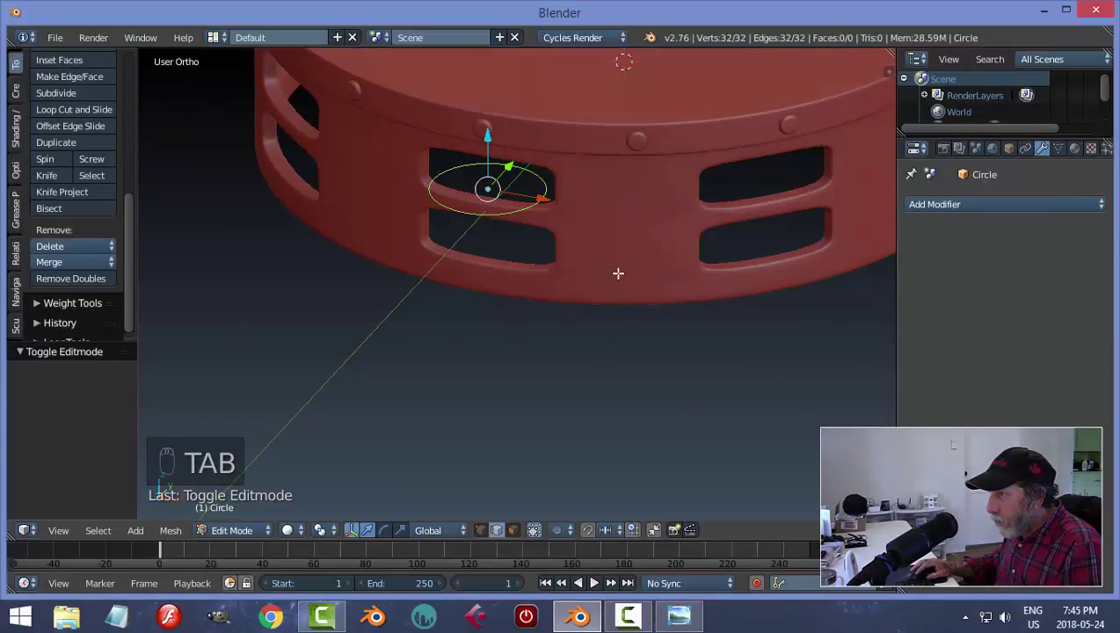
scroll(620, 272, up, 3)
key(a)
key(a)
key(a)
key(a)
key(f)
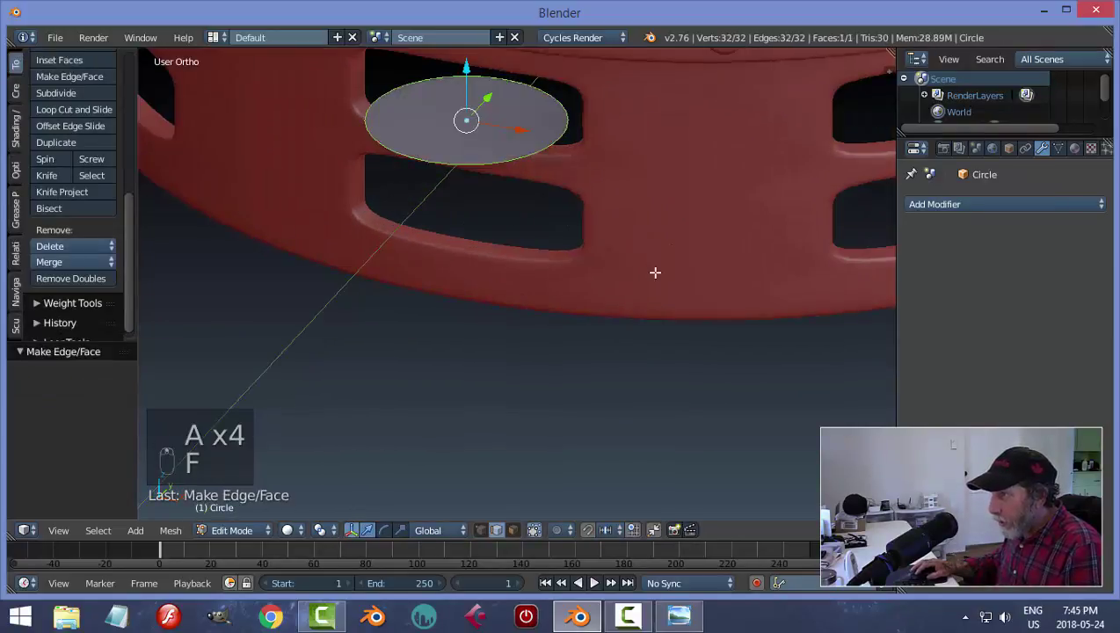
- Extrude the circular face about 0.009 upward along Z to give the disc thickness
middle_drag(654, 269, 732, 350)
scroll(741, 330, up, 3)
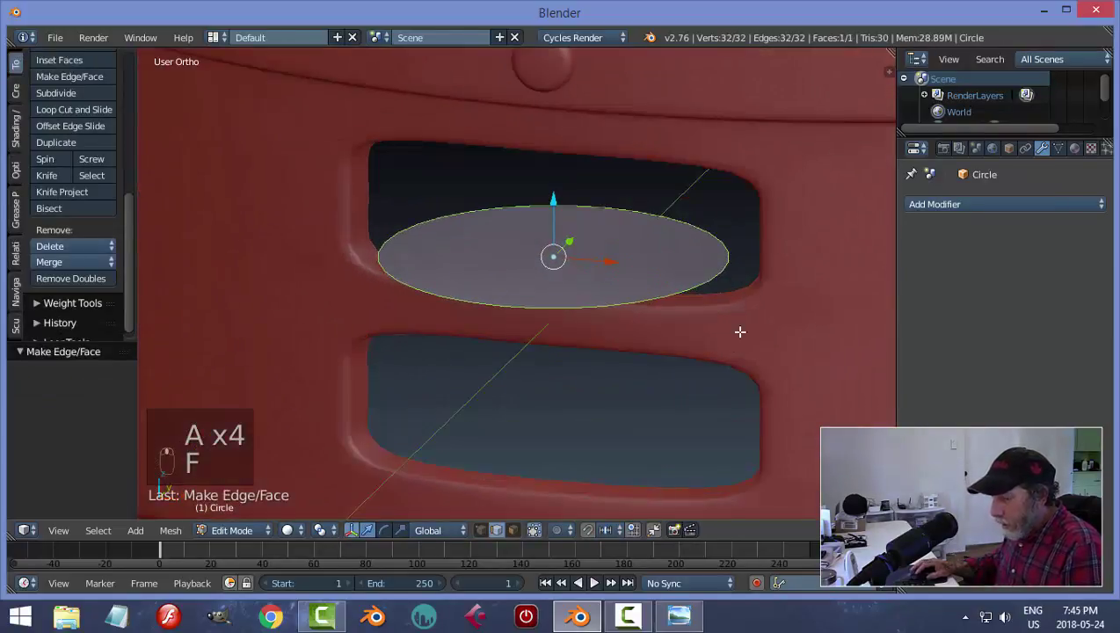
key(e)
click(739, 321)
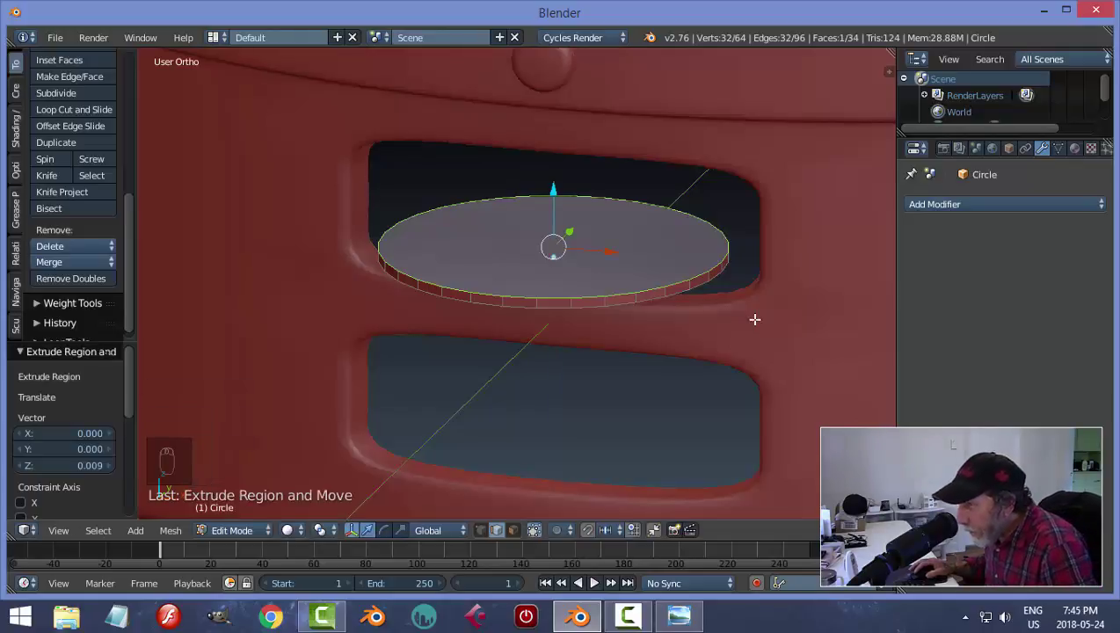
- Return to Object Mode and apply the disc's scale
mouse_move(763, 352)
middle_down()
mouse_move(770, 300)
mouse_move(771, 353)
middle_up()
key(Tab)
key(Tab)
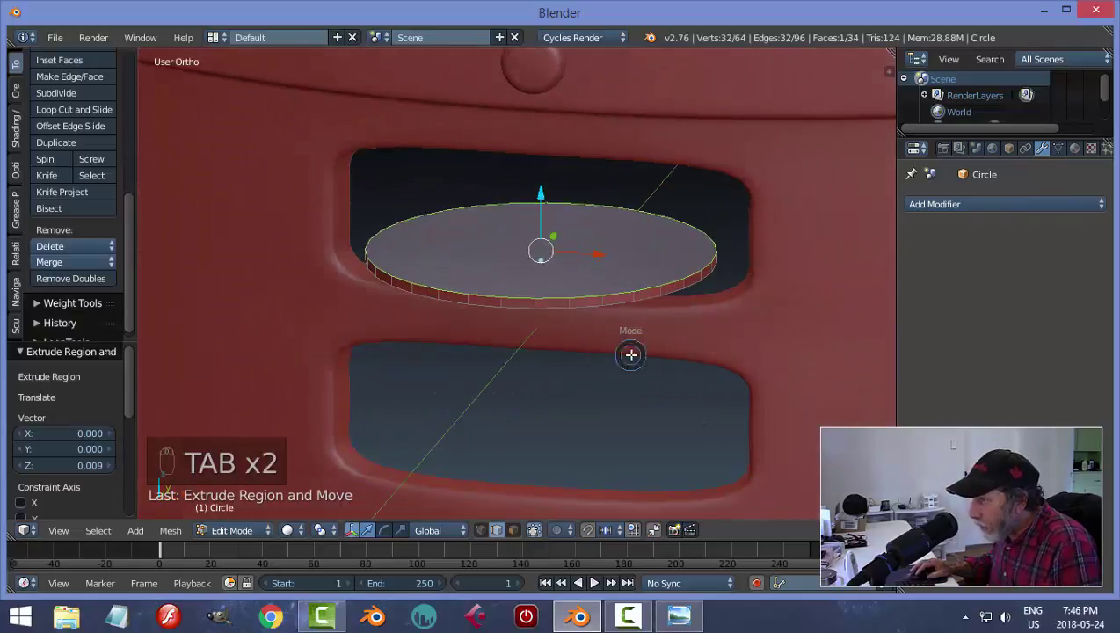
key(ctrl+a)
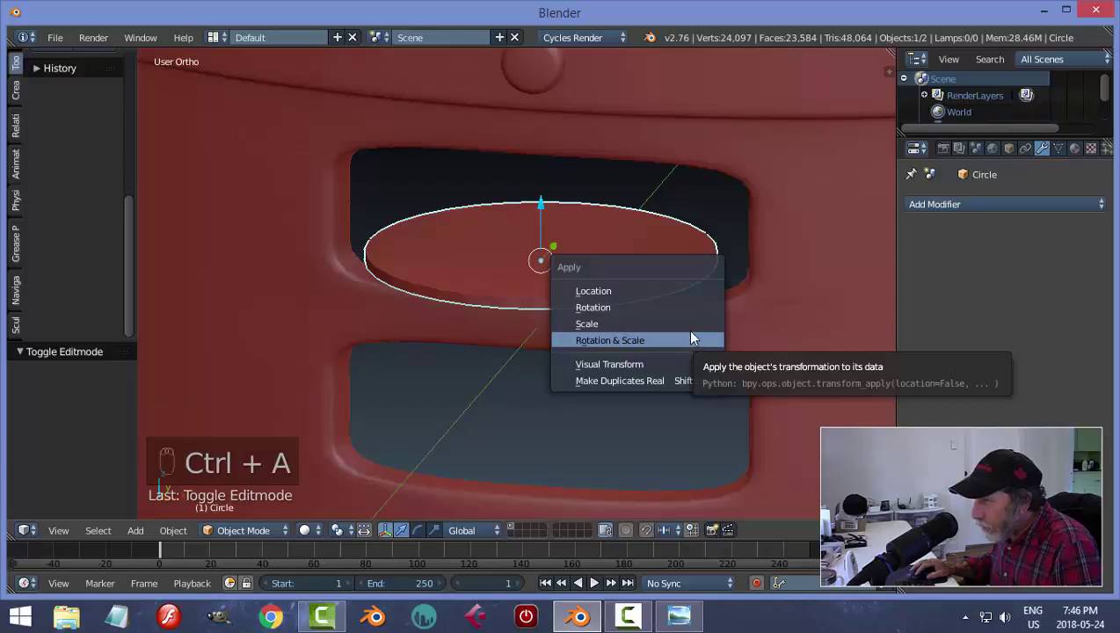
click(685, 324)
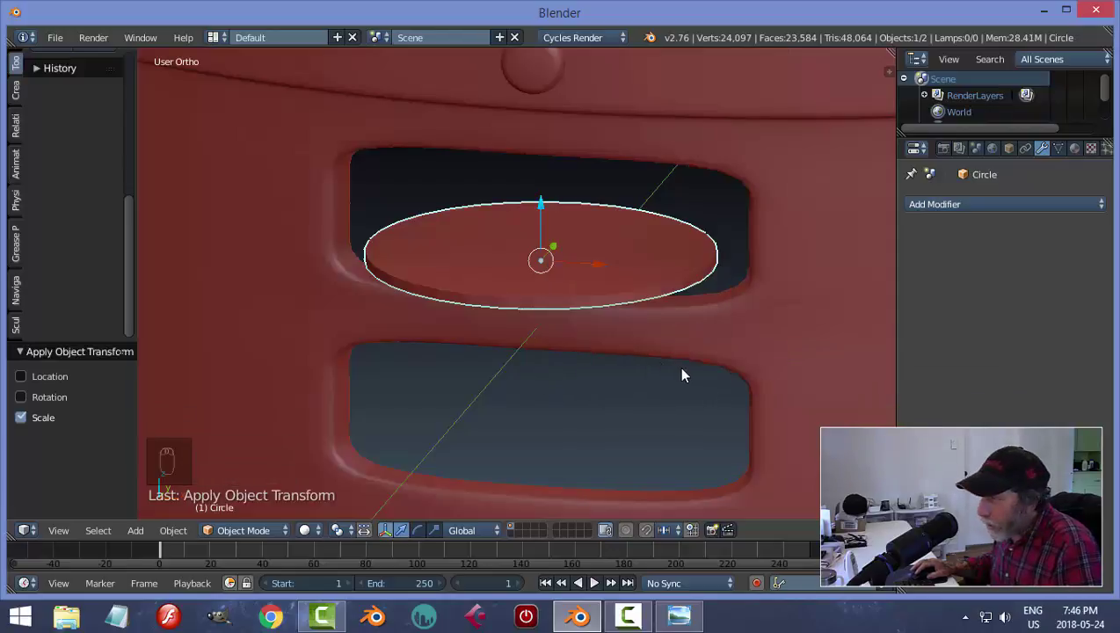
- Select the disc's top and bottom faces in face select mode and inset both by about 0.1388
key(Tab)
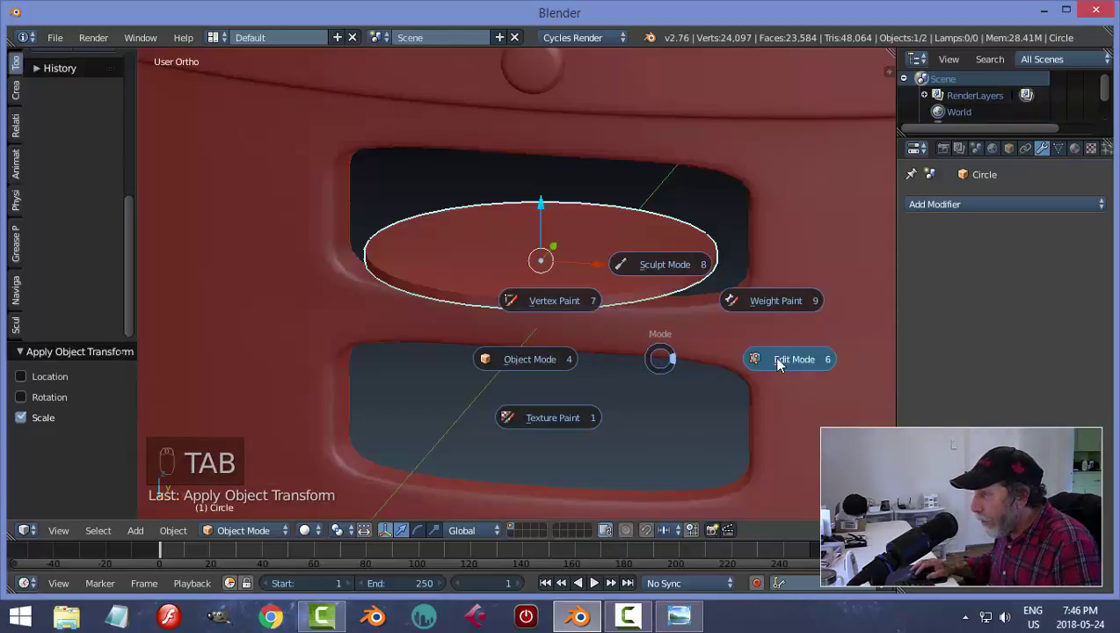
key(a)
key(a)
key(ctrl+Tab)
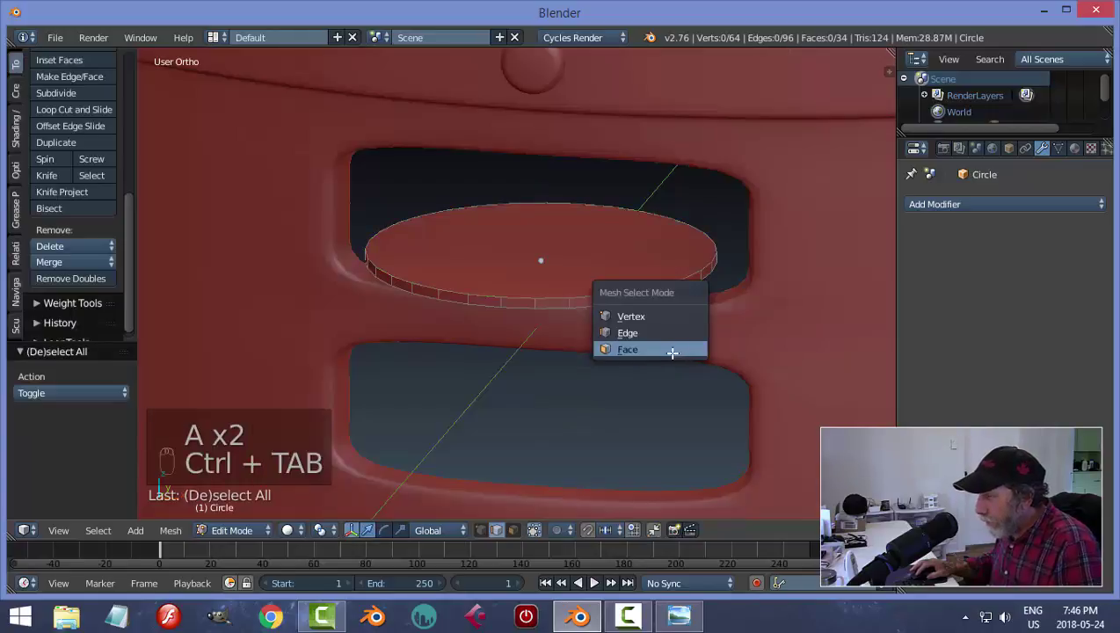
click(672, 350)
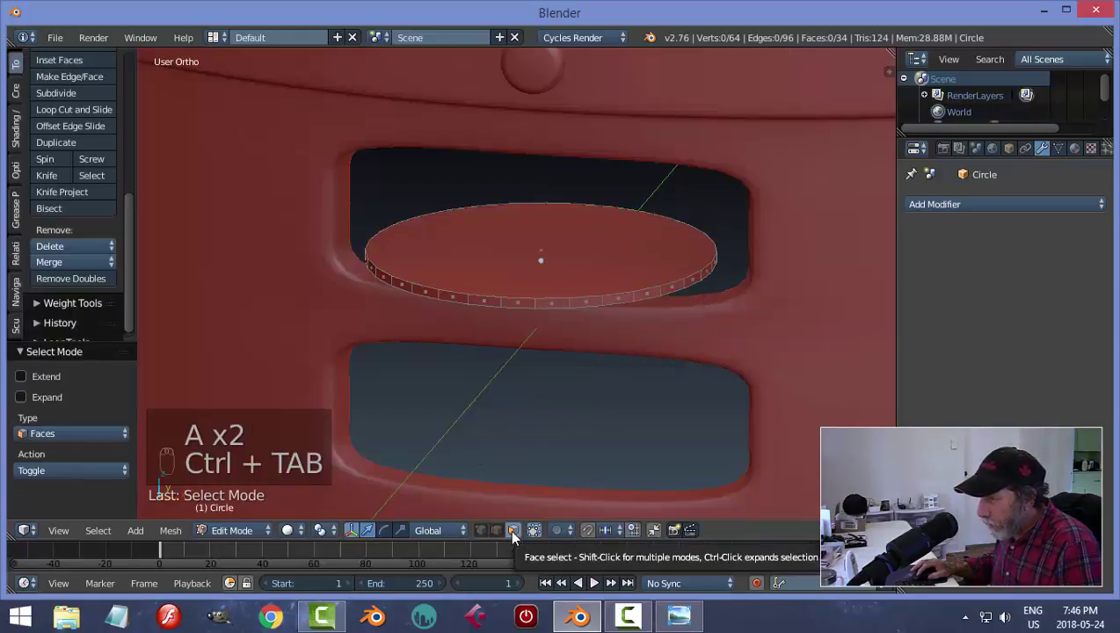
right_click(548, 252)
middle_drag(663, 392, 718, 435)
shift+right_click(623, 386)
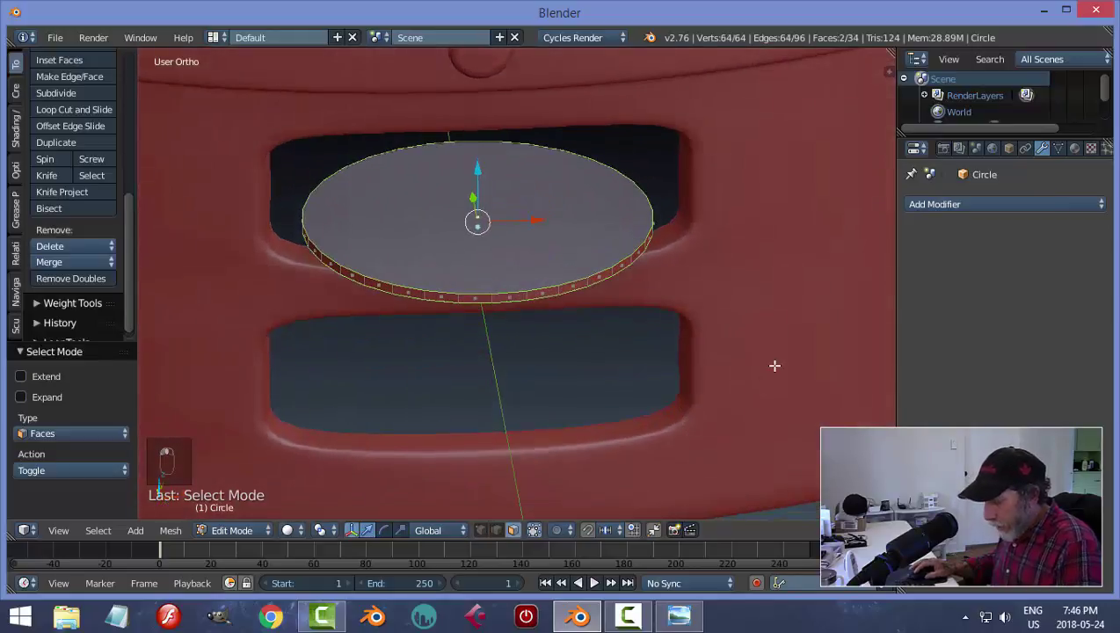
key(i)
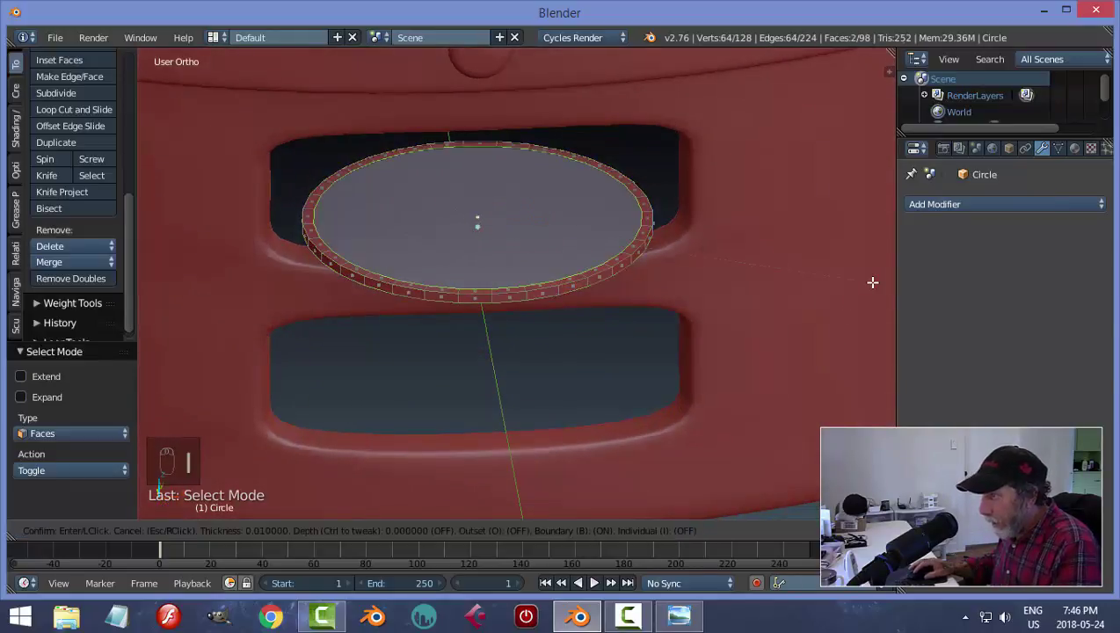
click(716, 313)
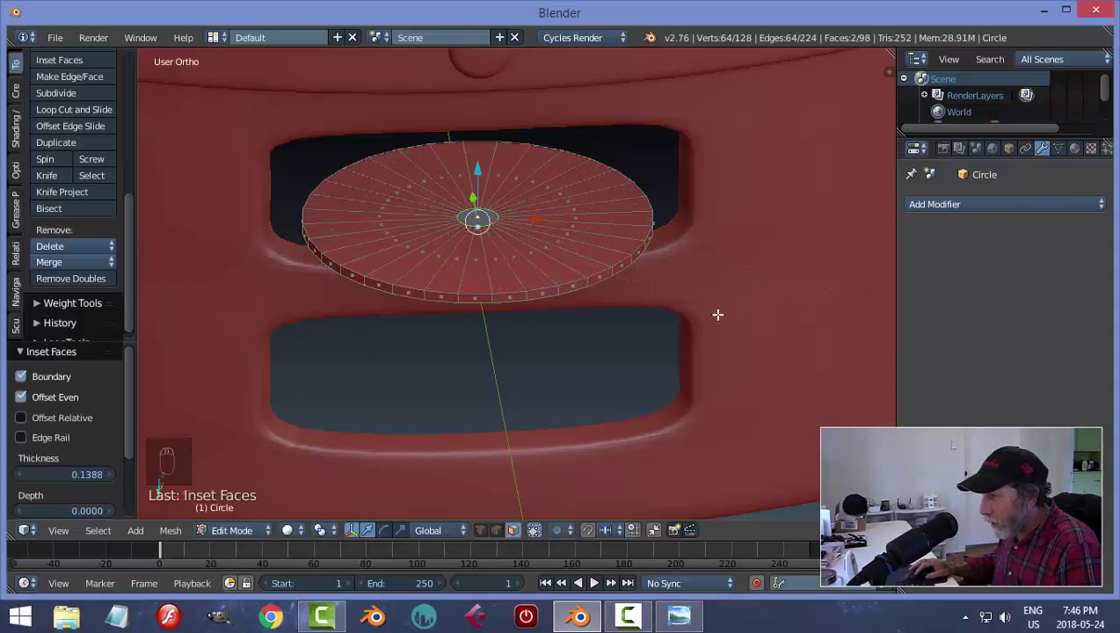
- Bridge the two inset centre faces into a through hole with Bridge Edge Loops, leaving Merge off
middle_drag(620, 380, 591, 352)
key(ctrl+e)
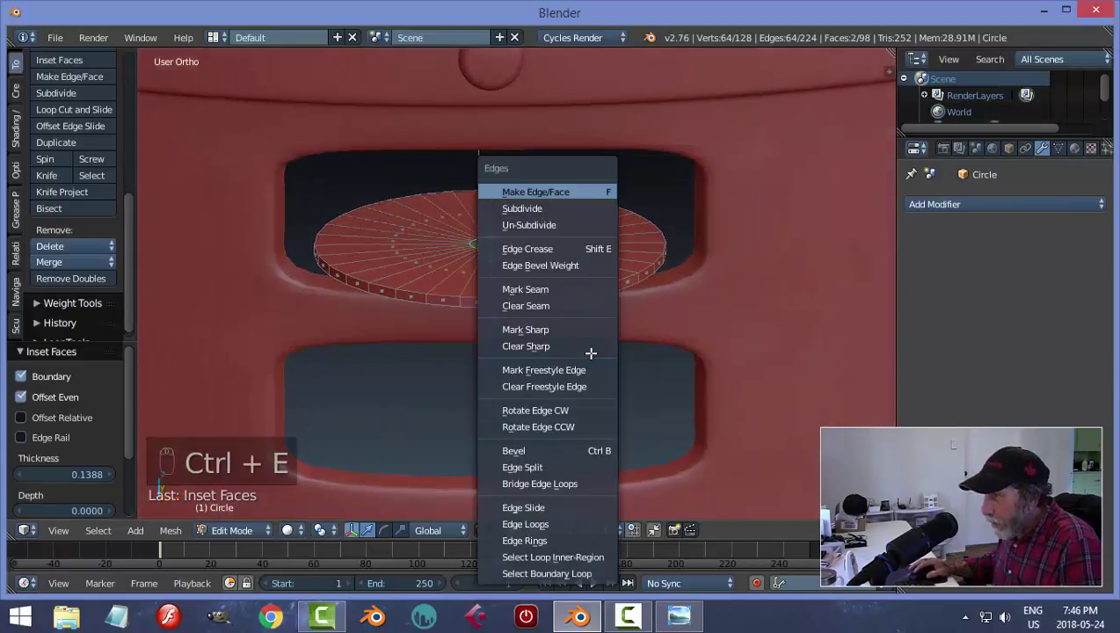
click(564, 484)
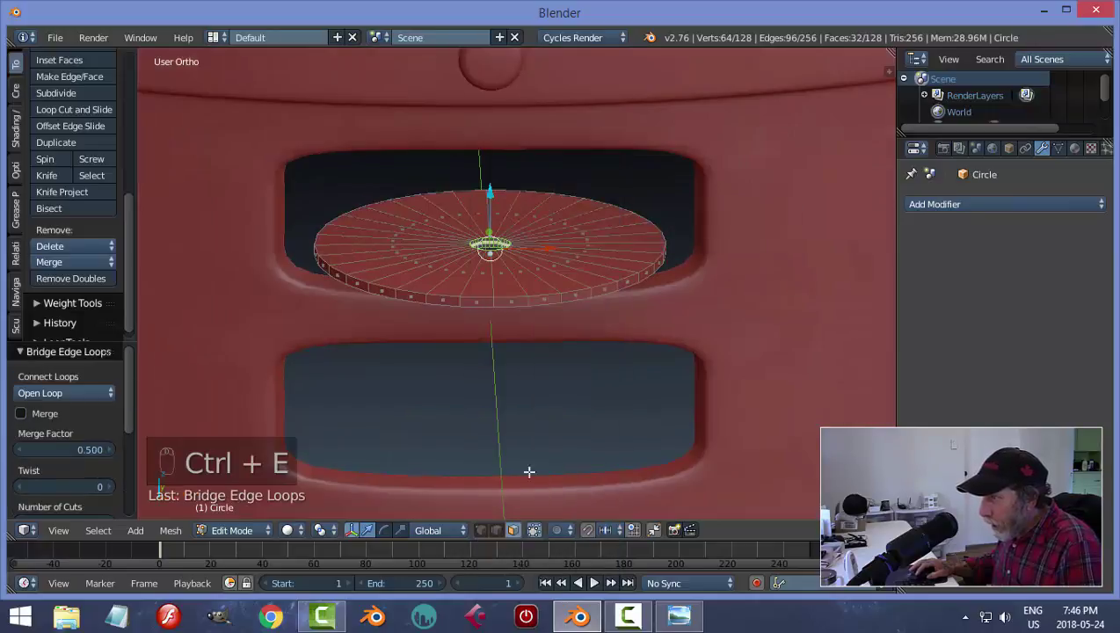
click(21, 414)
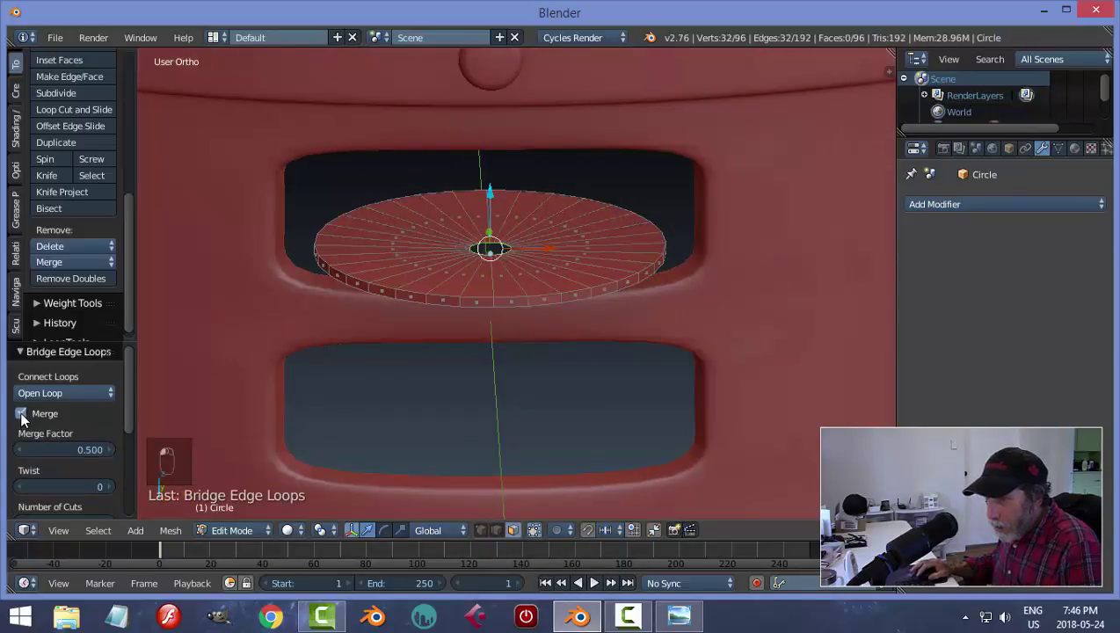
click(21, 414)
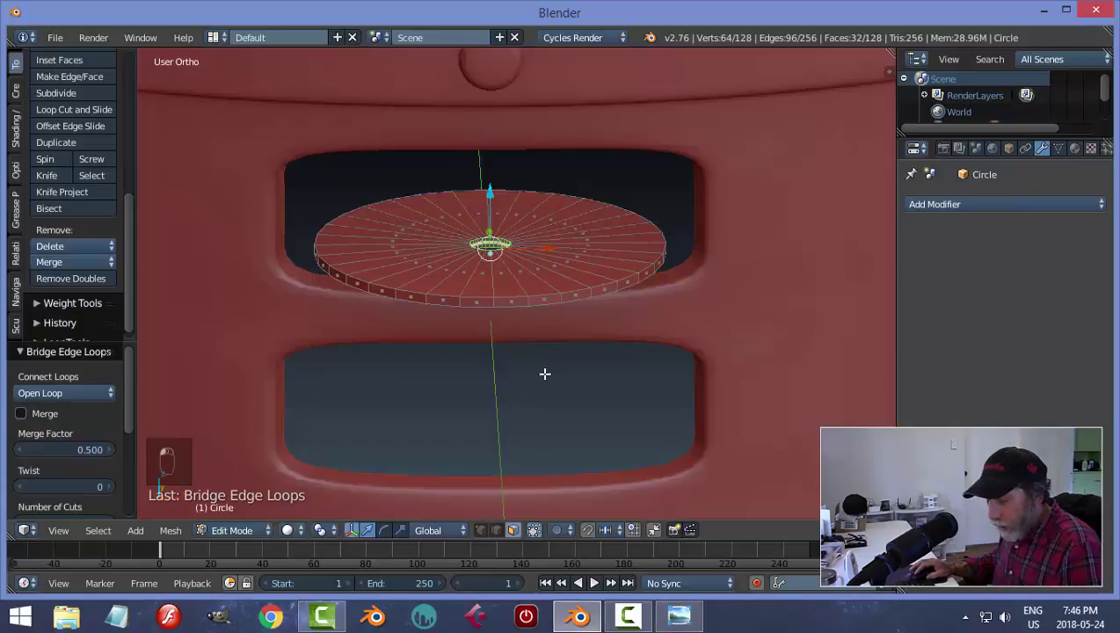
- Scale the centre hole's inner wall along Z by about 2.704, then make a further Z scale adjustment from a lower view
middle_drag(544, 373, 592, 360)
scroll(594, 387, up, 3)
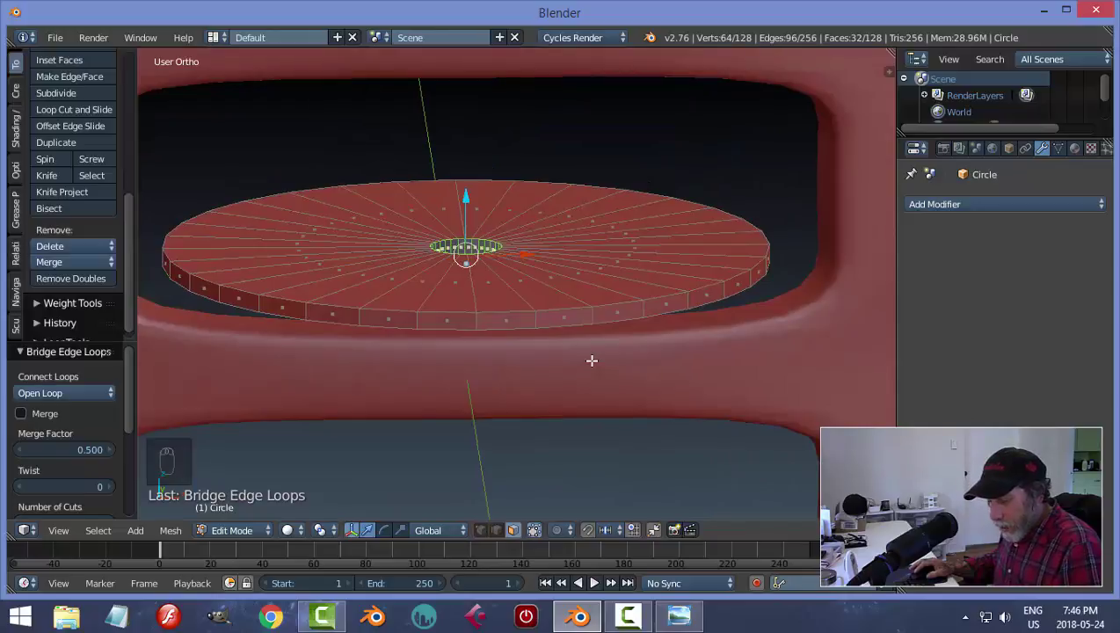
key(s)
key(z)
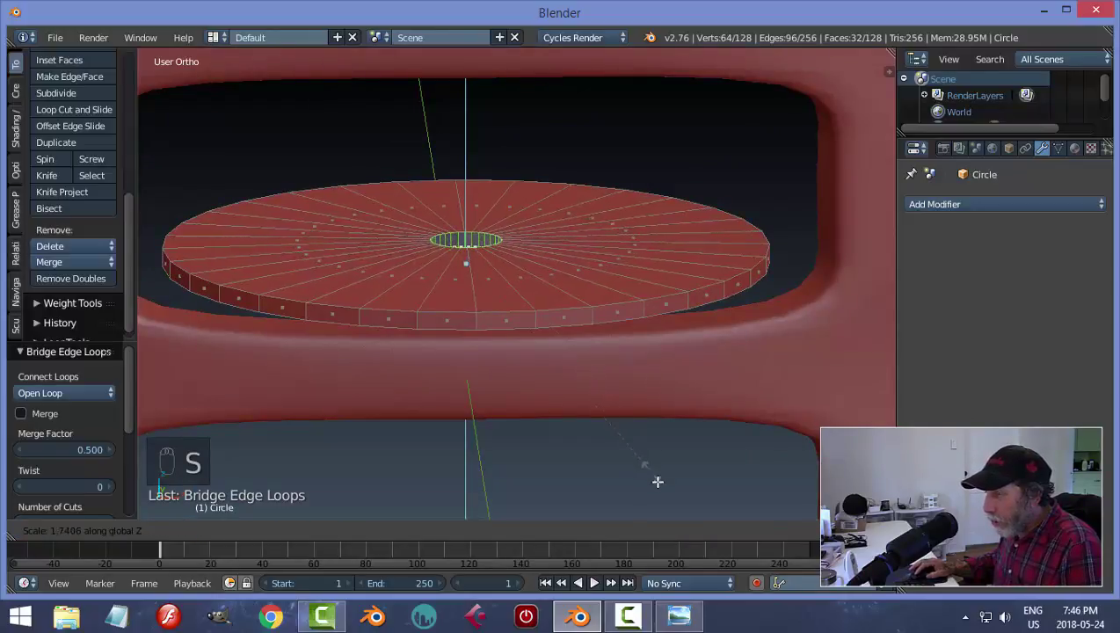
click(758, 121)
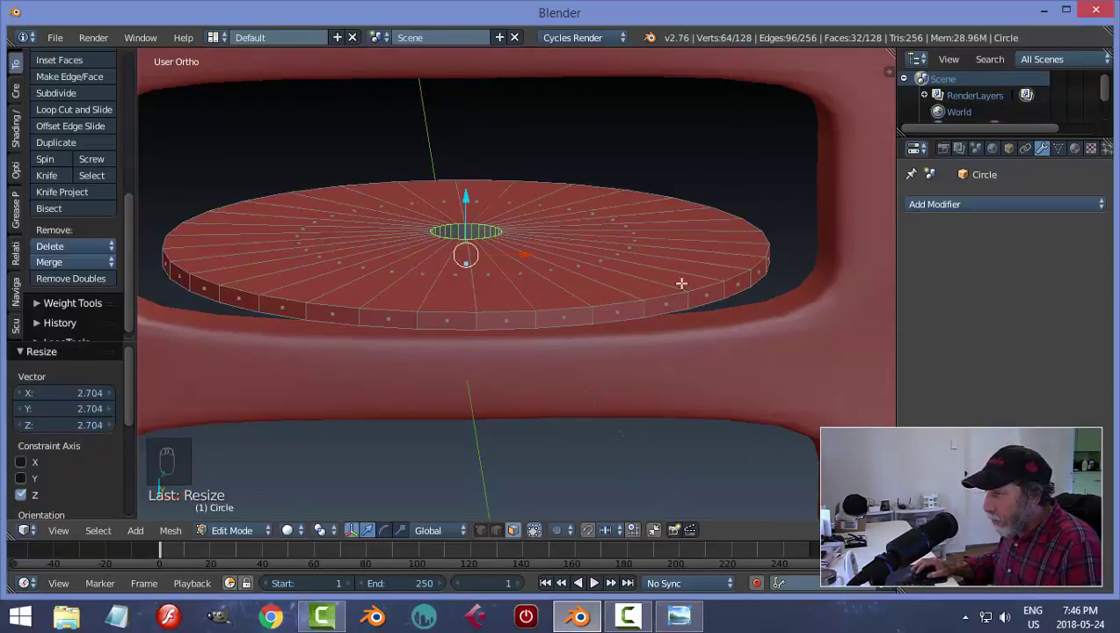
mouse_move(680, 308)
middle_down()
mouse_move(686, 258)
mouse_move(690, 303)
mouse_move(679, 297)
middle_up()
key(s)
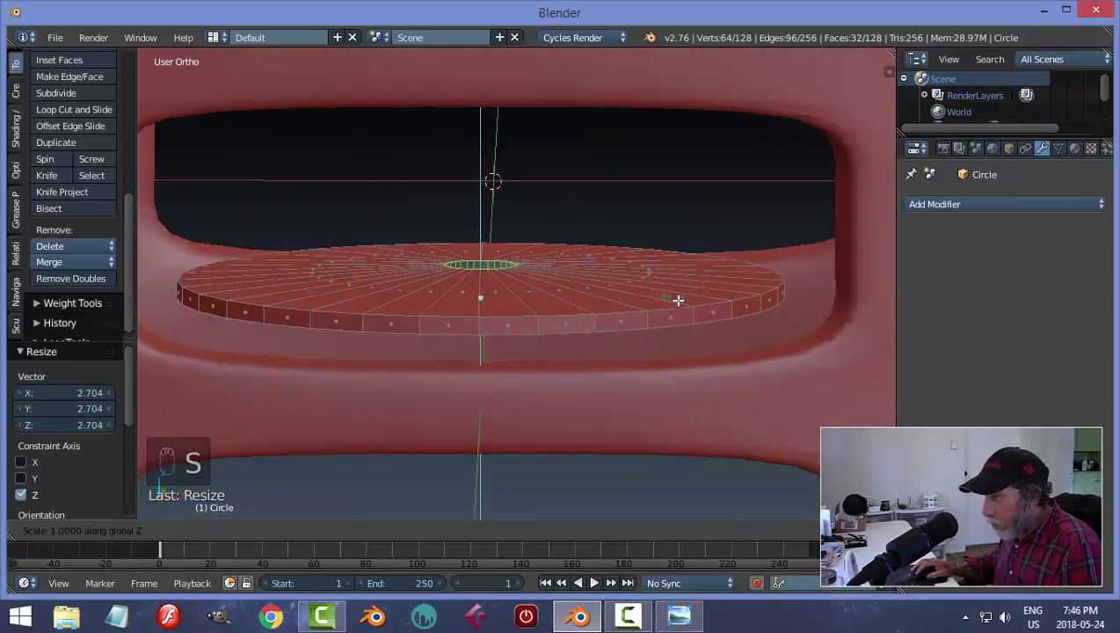
click(699, 328)
- Select the whole disc mesh, recalculate its normals to the outside, and clear the selection
key(a)
key(a)
key(a)
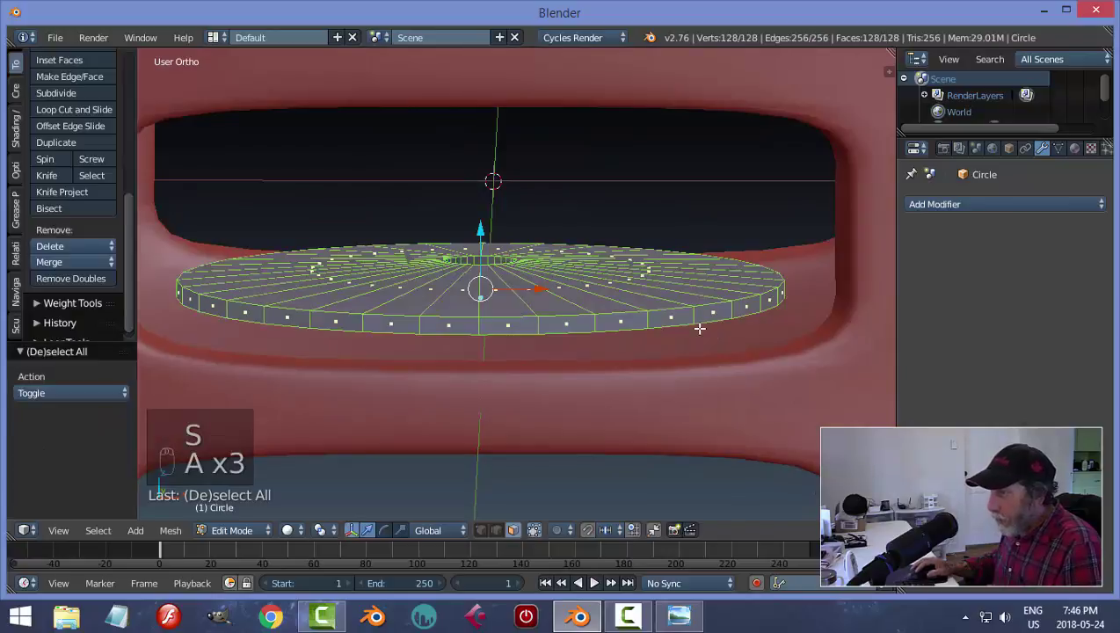
key(ctrl+n)
key(a)
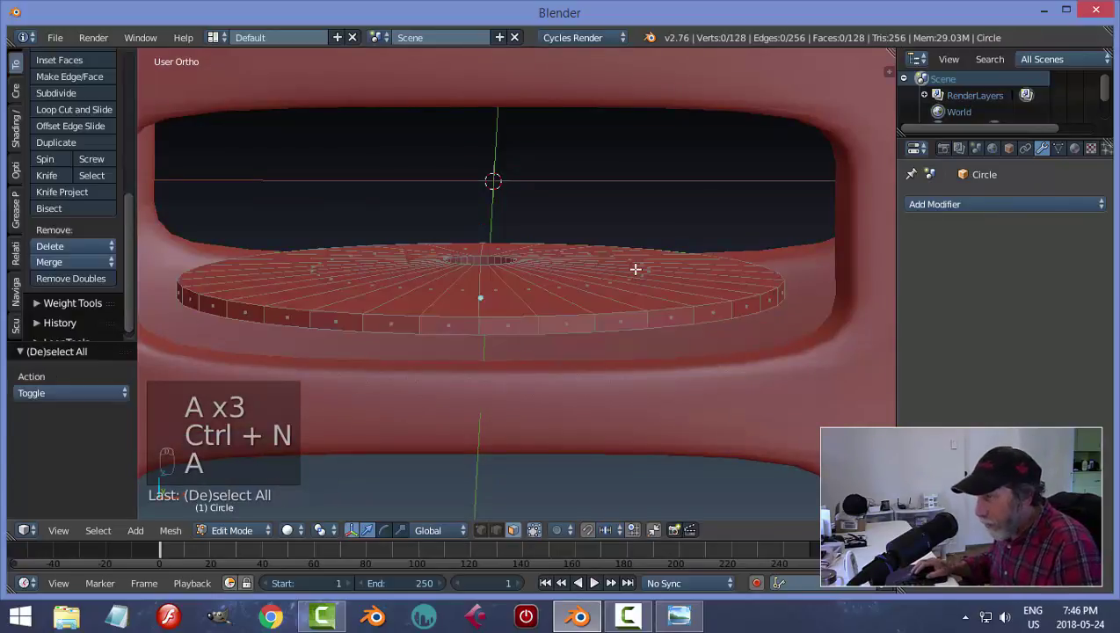
- Select the disc's upper and lower outer rim edge loops and bevel them by about 0.002 with 3 segments
scroll(595, 267, down, 2)
middle_drag(582, 265, 572, 314)
scroll(570, 305, up, 2)
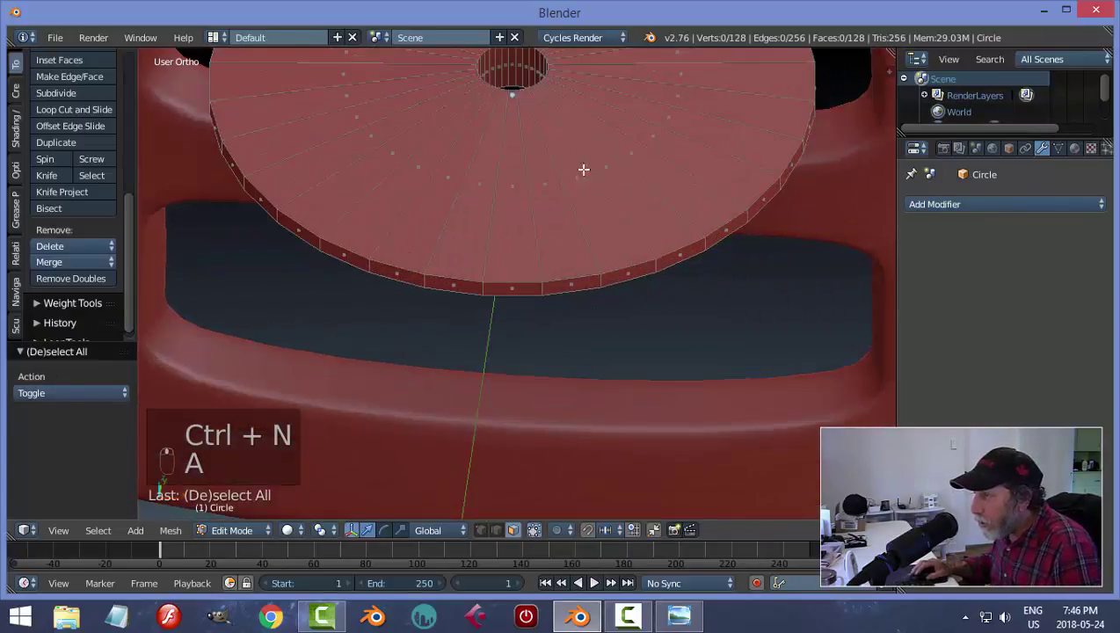
shift+middle_drag(584, 170, 568, 228)
scroll(570, 237, down, 4)
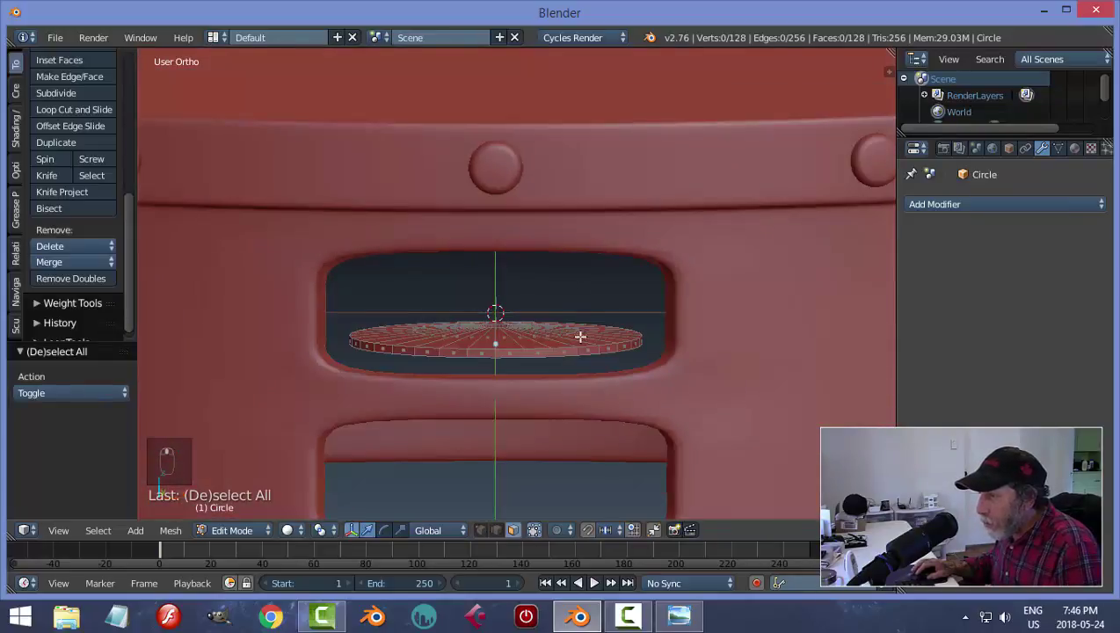
middle_drag(580, 336, 589, 364)
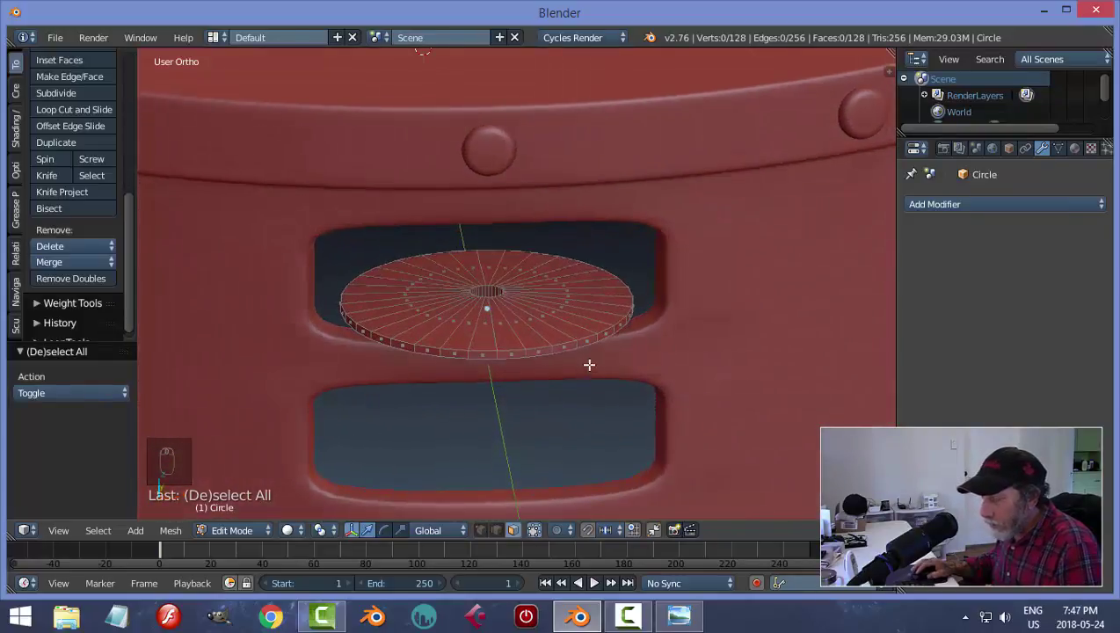
key(ctrl+Tab)
click(565, 348)
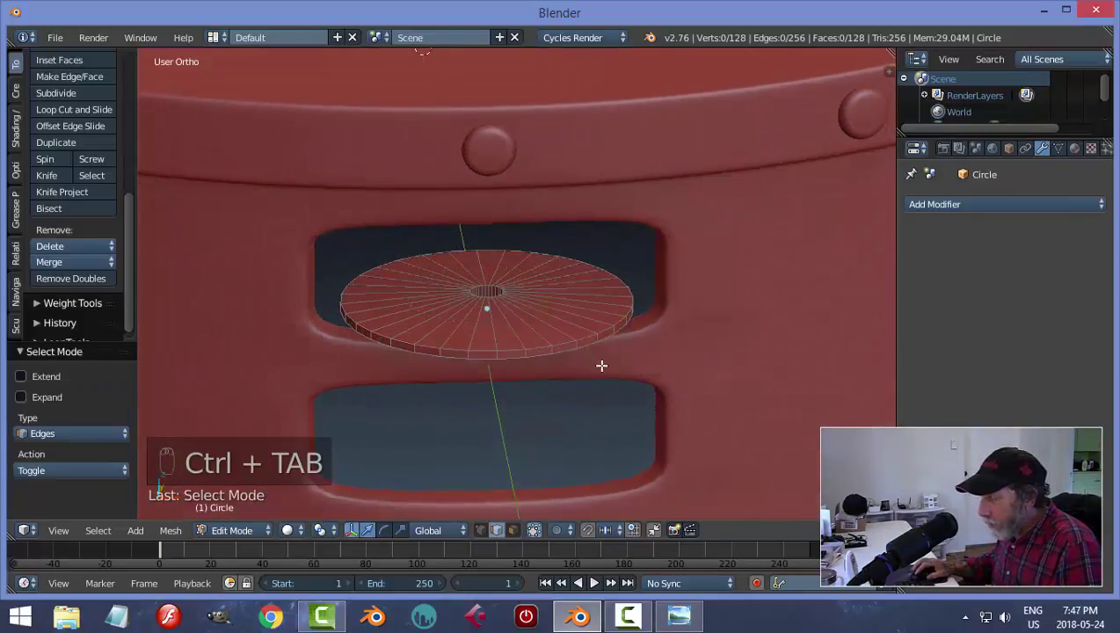
scroll(594, 378, up, 3)
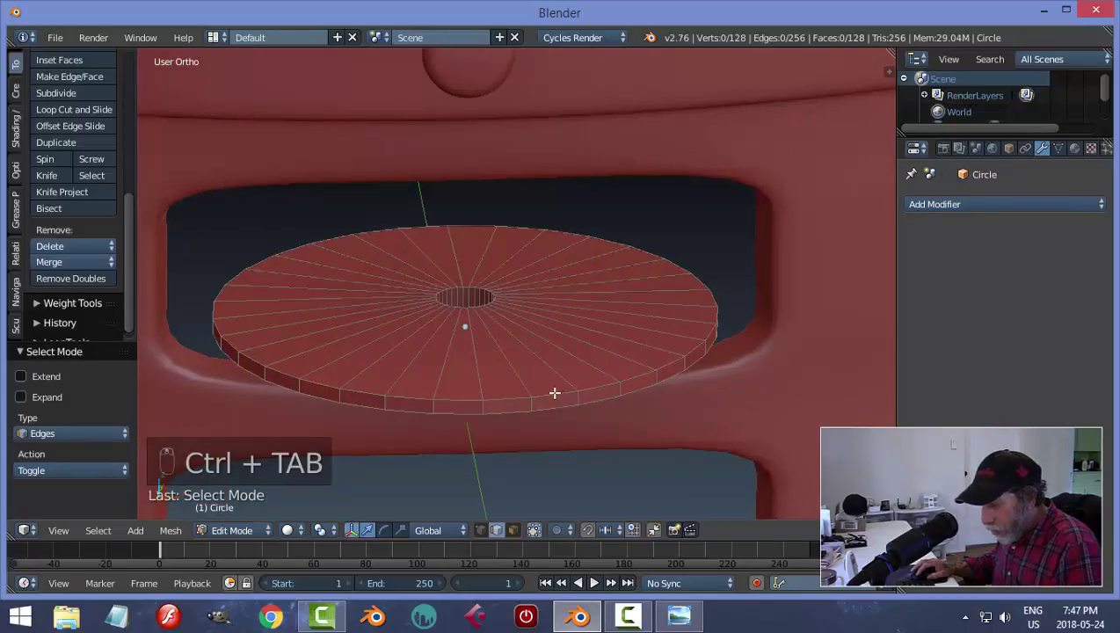
alt+click(559, 397)
middle_drag(655, 403, 678, 398)
key(ctrl+b)
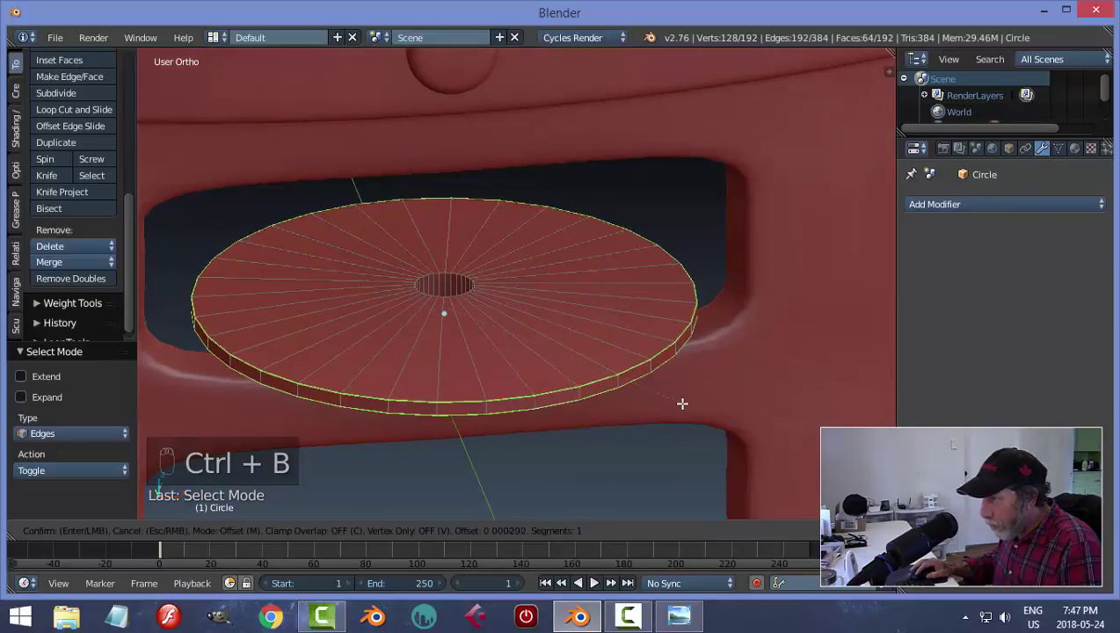
scroll(683, 406, up, 2)
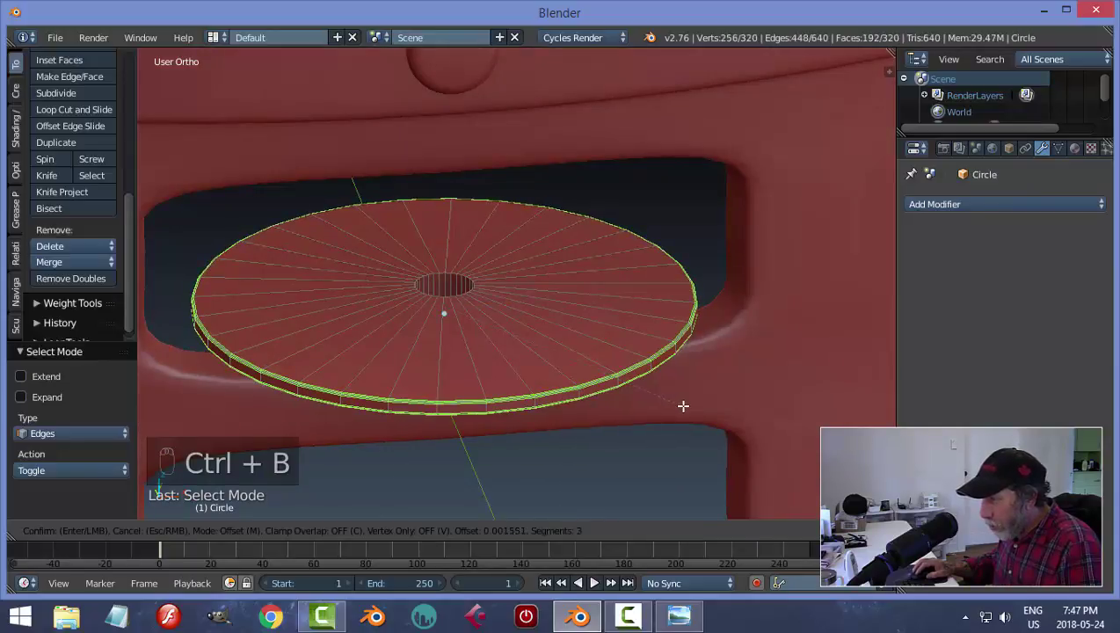
click(683, 406)
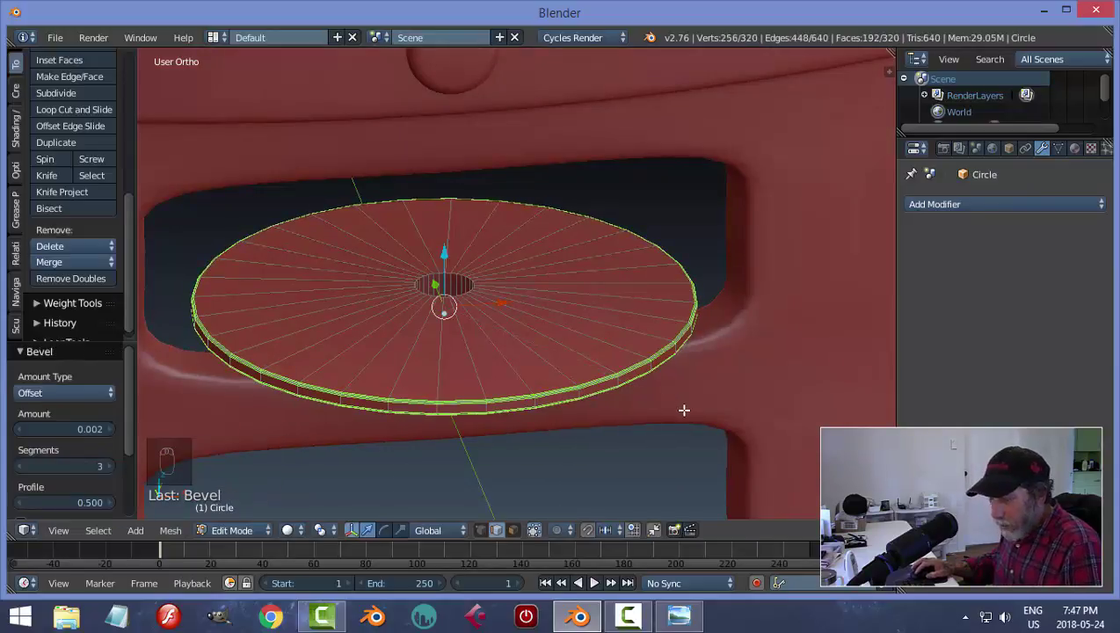
- Clear the mesh selection and return to Object Mode to check the disc's bevelled rim up close
key(a)
key(Tab)
click(593, 408)
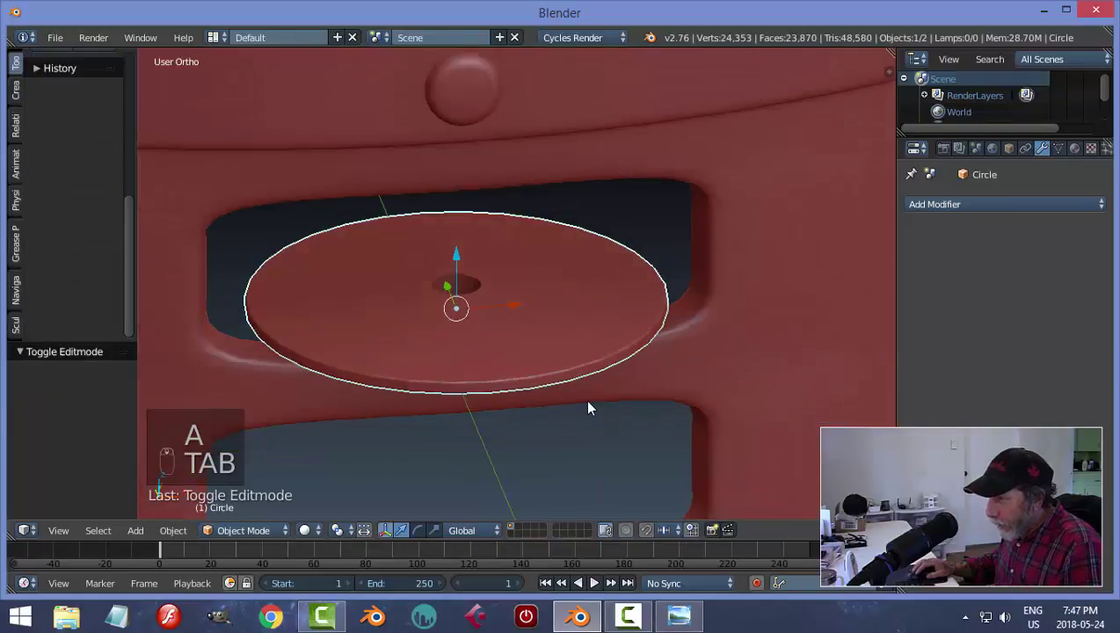
scroll(572, 385, up, 5)
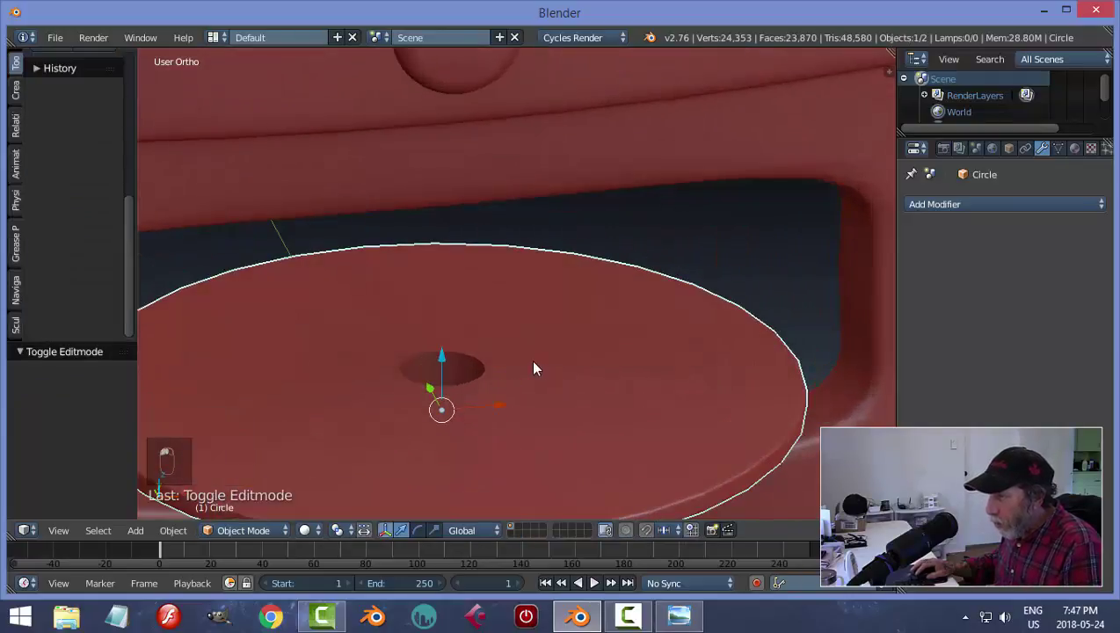
- Bevel the upper and lower edge loops of the disc's centre hole by about 0.001 with 3 segments, then return to Object Mode
key(Tab)
click(657, 364)
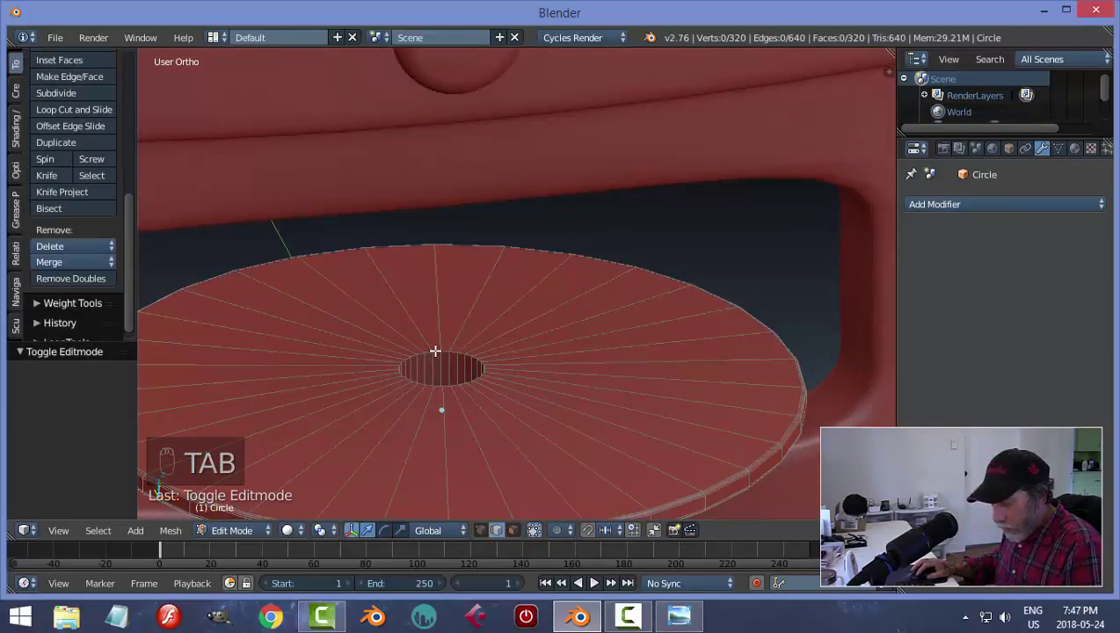
alt+right_click(434, 351)
middle_drag(526, 443, 521, 414)
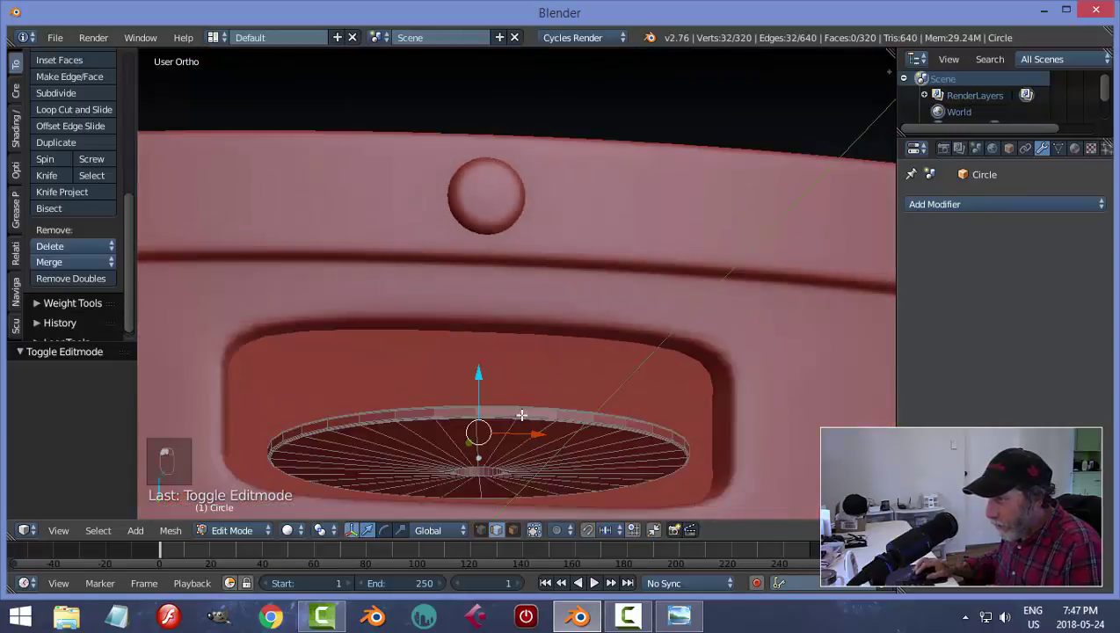
middle_drag(523, 476, 530, 347)
scroll(529, 344, up, 7)
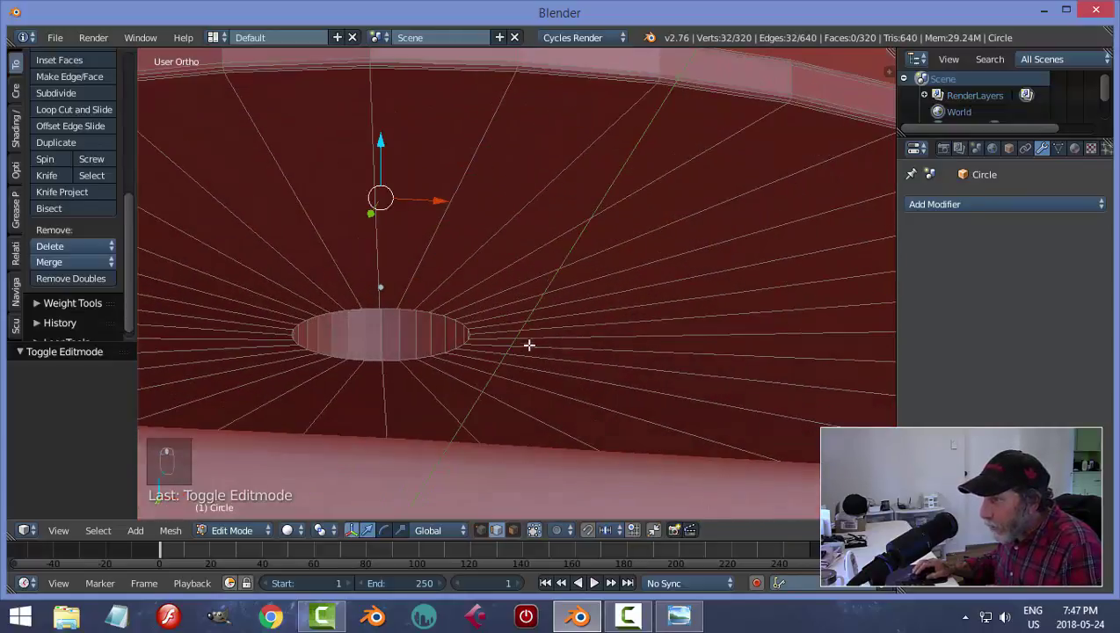
alt+shift+right_click(390, 308)
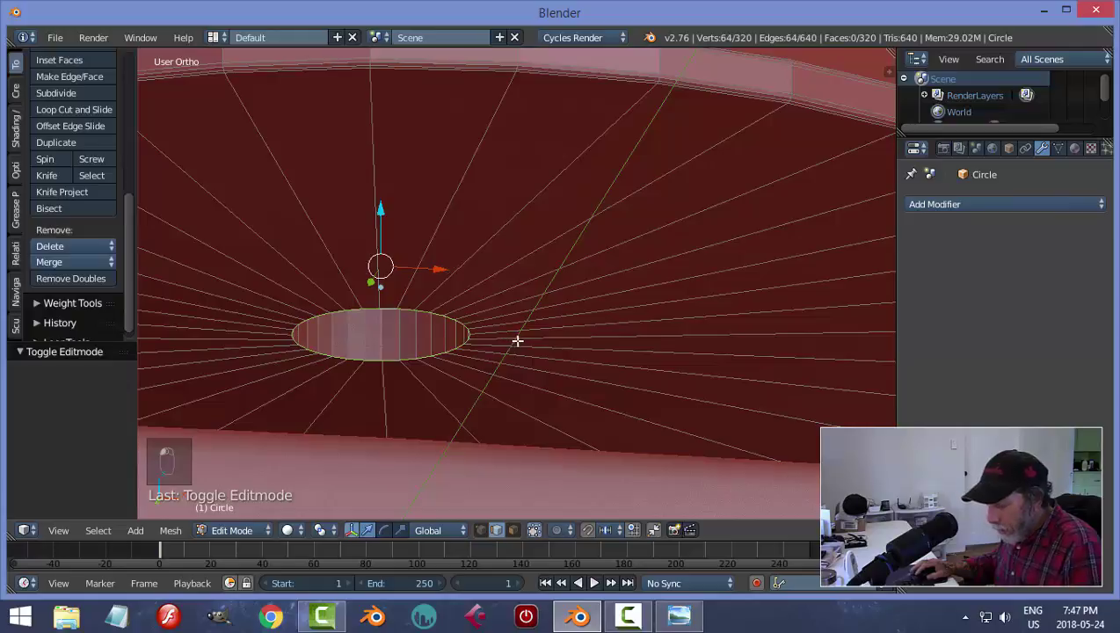
key(ctrl+b)
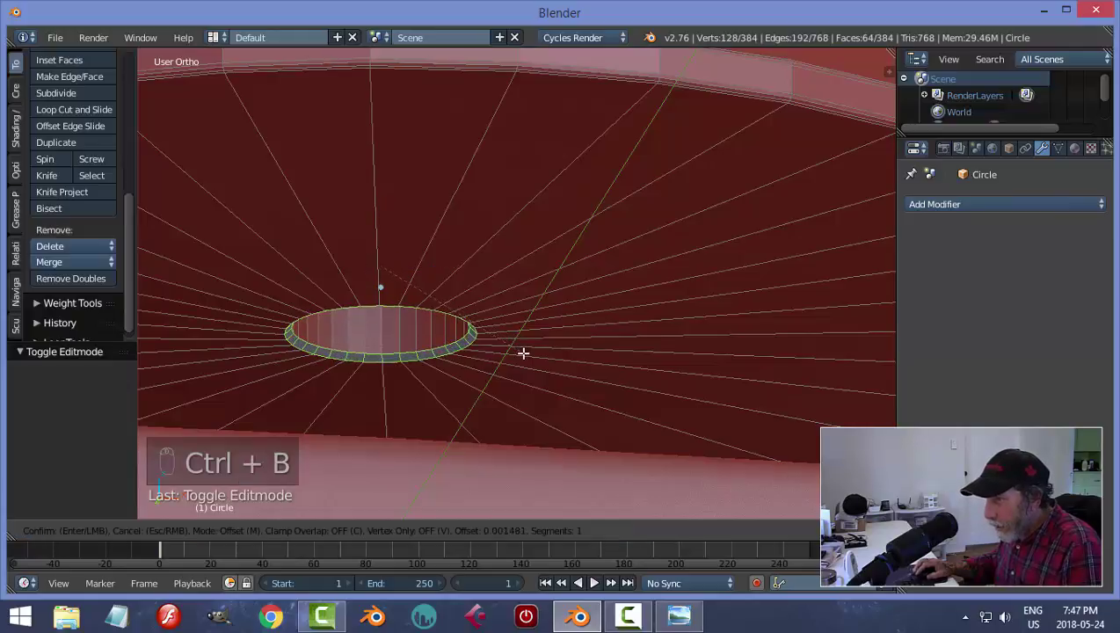
scroll(524, 352, up, 2)
click(582, 347)
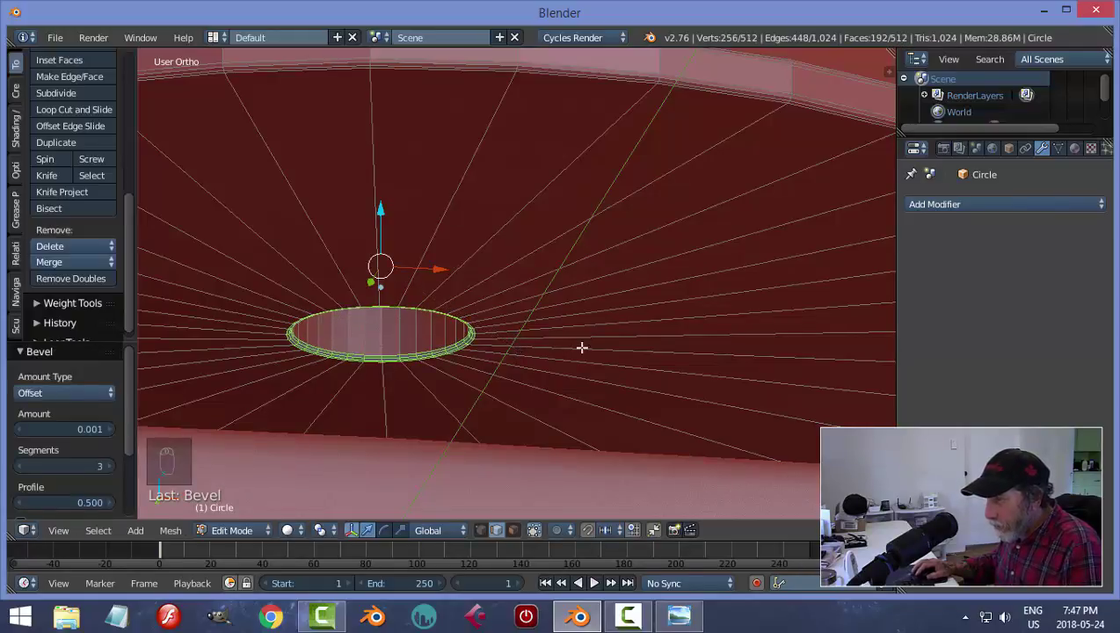
key(a)
key(Tab)
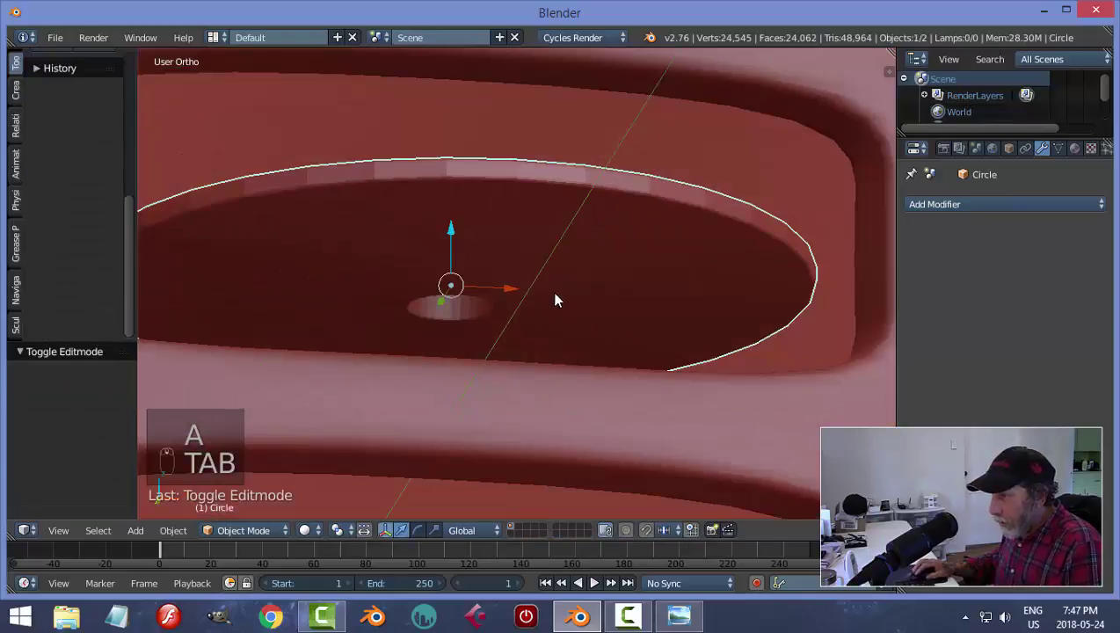
- Apply smooth shading to the disc and clear the selection
middle_drag(555, 298, 567, 383)
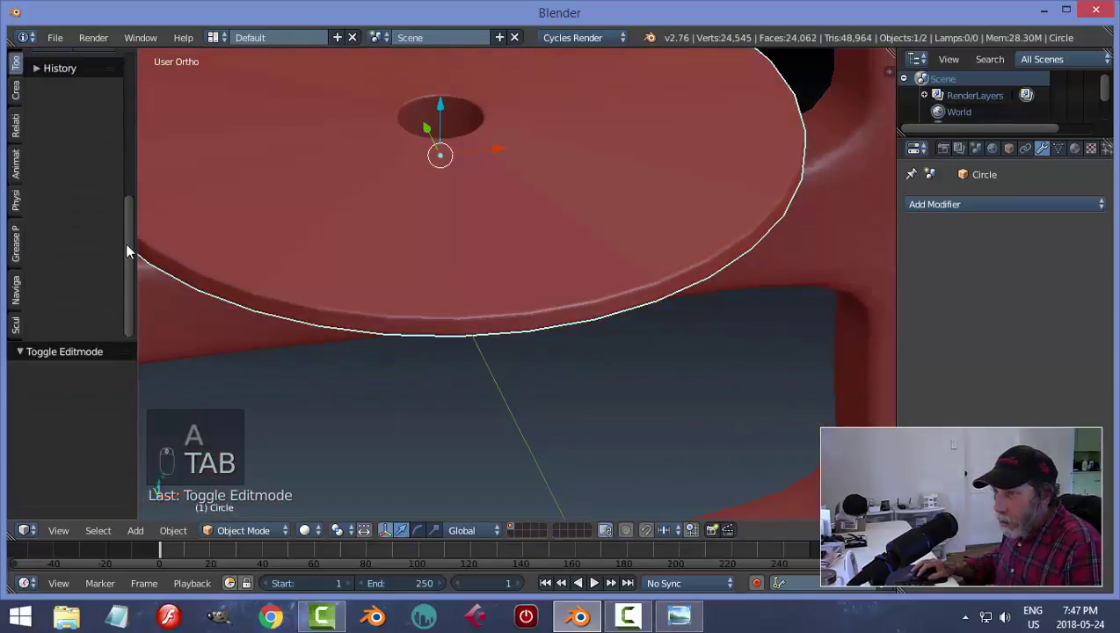
drag(128, 245, 130, 75)
click(52, 297)
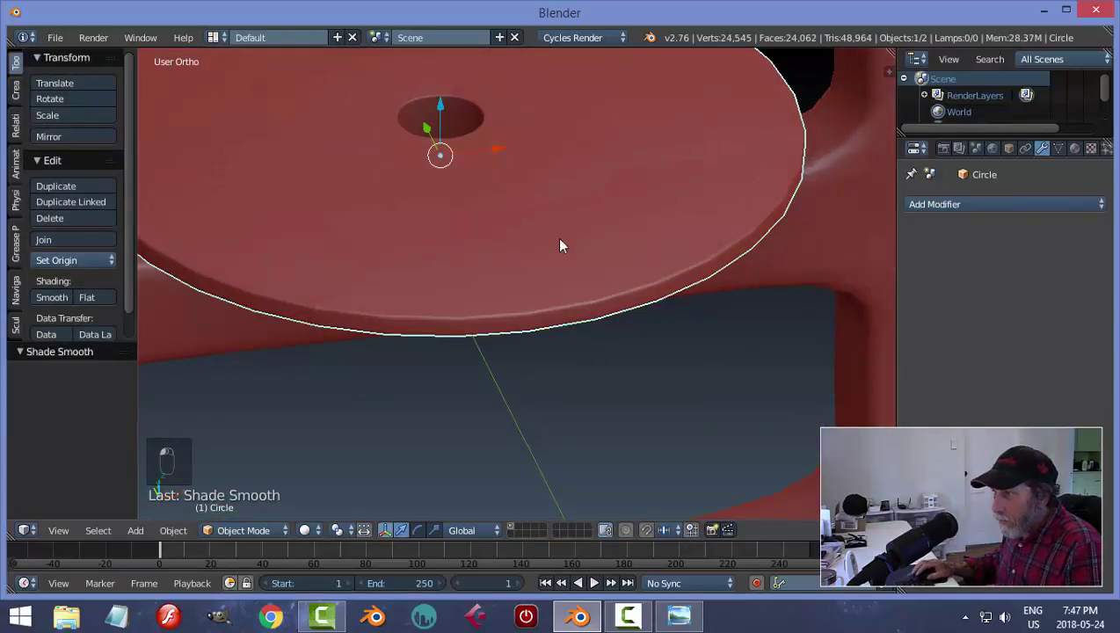
mouse_move(559, 239)
middle_down()
mouse_move(645, 279)
mouse_move(661, 307)
mouse_move(613, 243)
mouse_move(633, 248)
mouse_move(637, 262)
mouse_move(570, 280)
middle_up()
key(a)
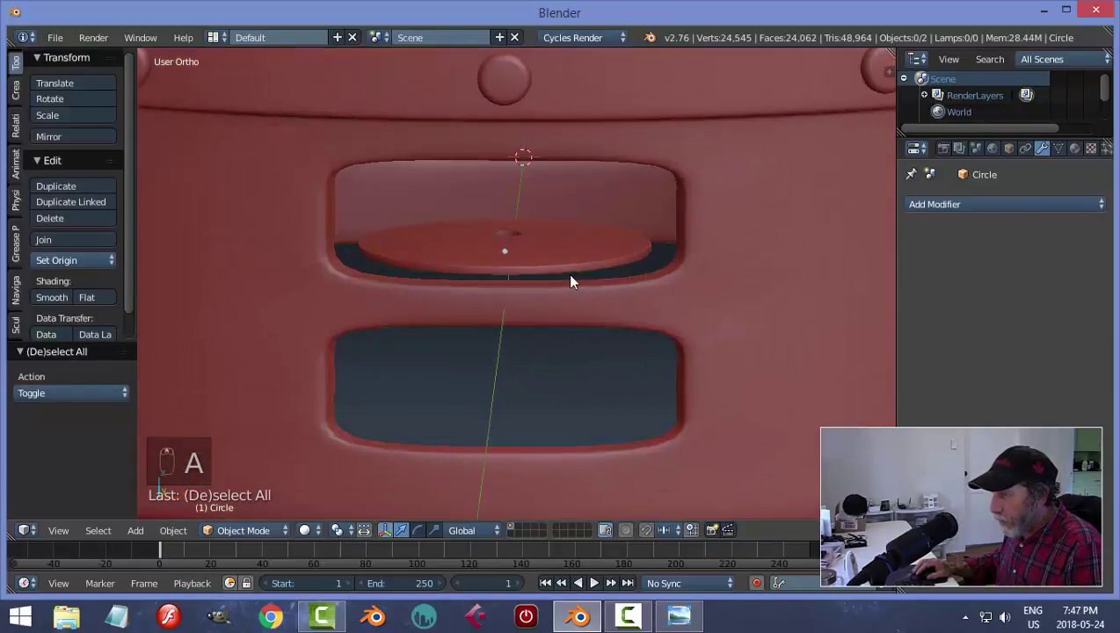
- Raise the disc slightly within the upper slot and scale it thinner along Z
key(KP_1)
right_click(558, 263)
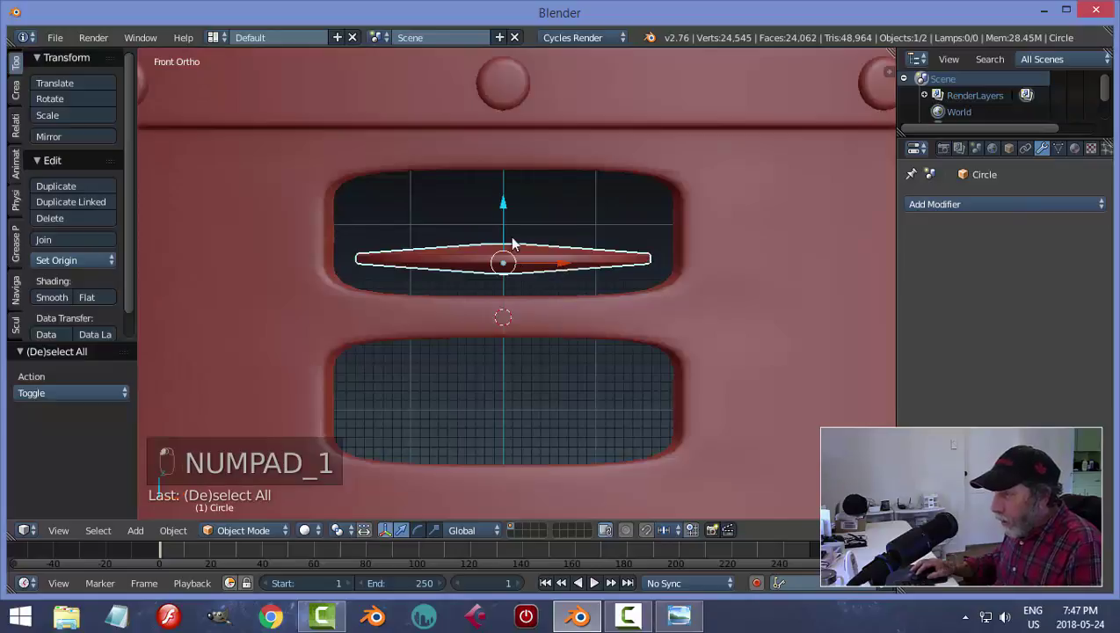
drag(503, 207, 507, 202)
middle_drag(603, 280, 668, 313)
scroll(567, 281, down, 1)
key(s)
click(601, 315)
- Duplicate the disc and move the copy down about 0.020 along Z, leaving a small gap beneath the original
key(shift+d)
click(667, 307)
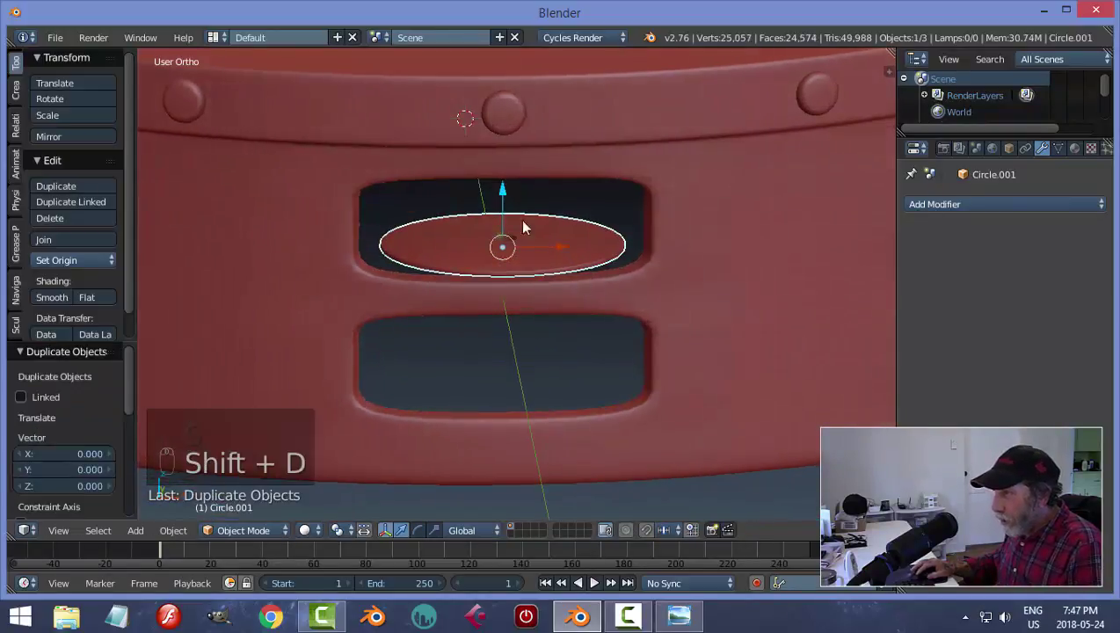
drag(510, 201, 510, 211)
key(KP_1)
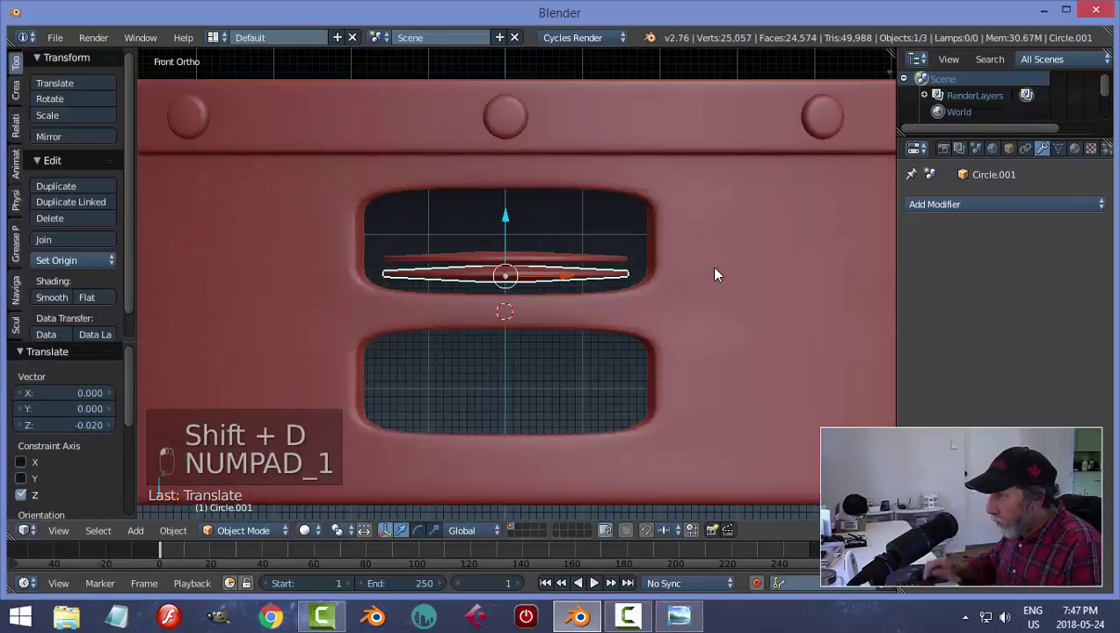
scroll(715, 274, up, 3)
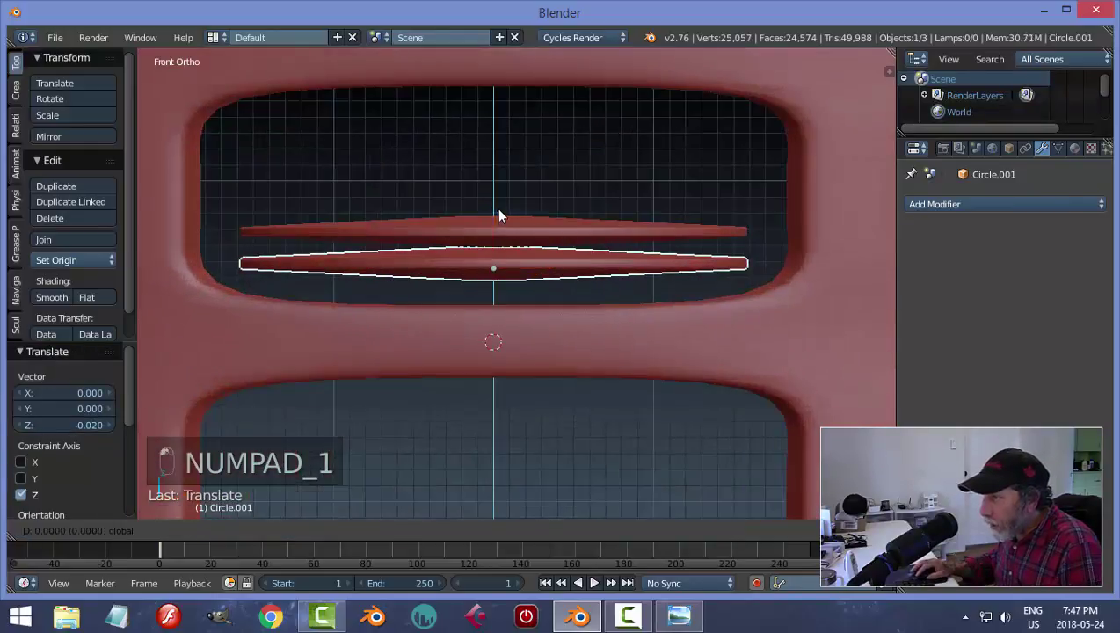
drag(495, 207, 497, 210)
key(a)
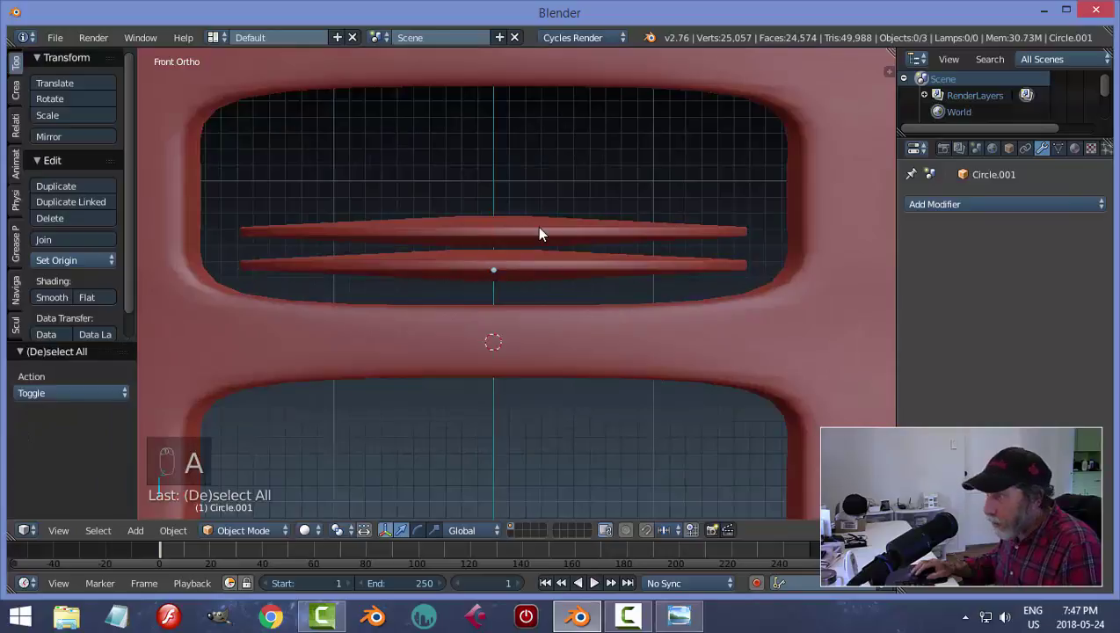
- Join the two stacked discs into one object and set its origin to the geometry
scroll(539, 227, down, 3)
mouse_move(539, 227)
middle_down()
mouse_move(554, 211)
mouse_move(547, 245)
middle_up()
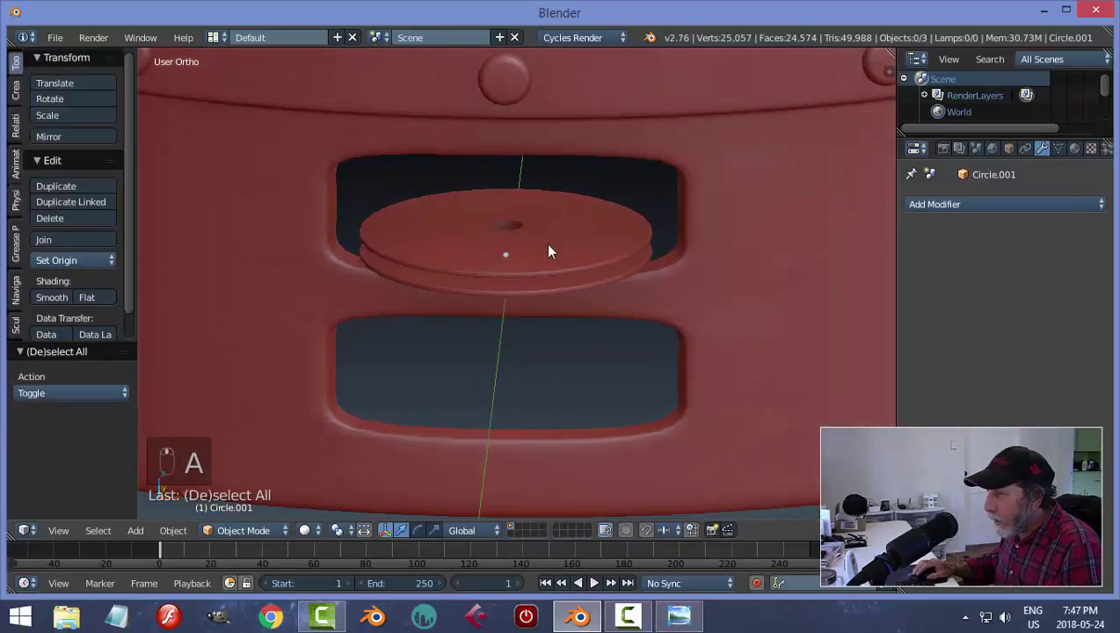
right_click(594, 260)
shift+right_click(538, 293)
key(ctrl+j)
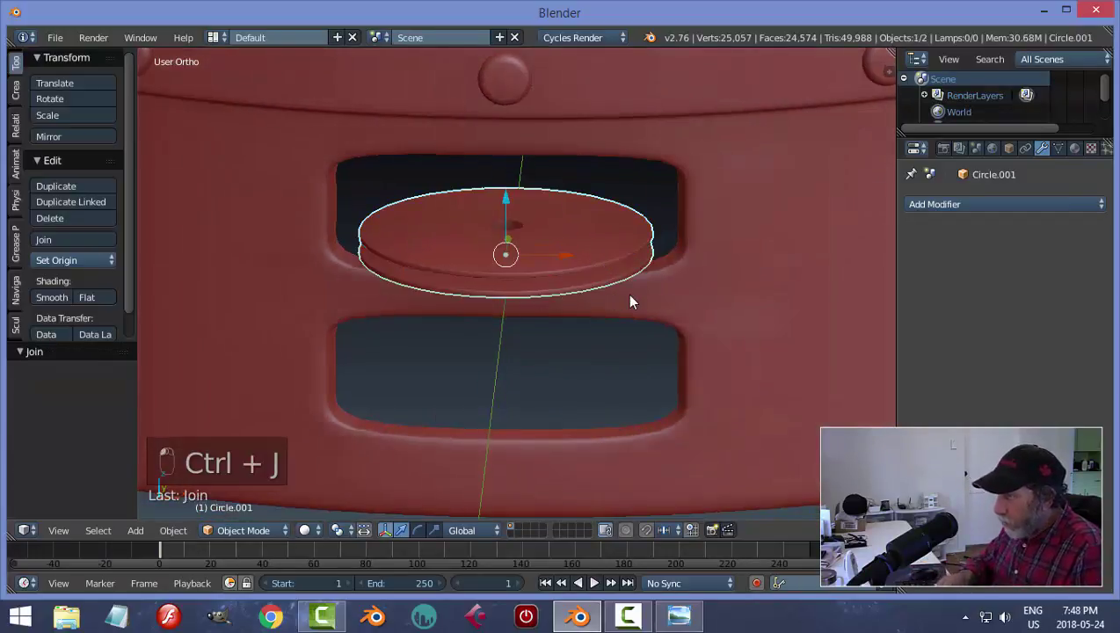
click(74, 260)
click(88, 298)
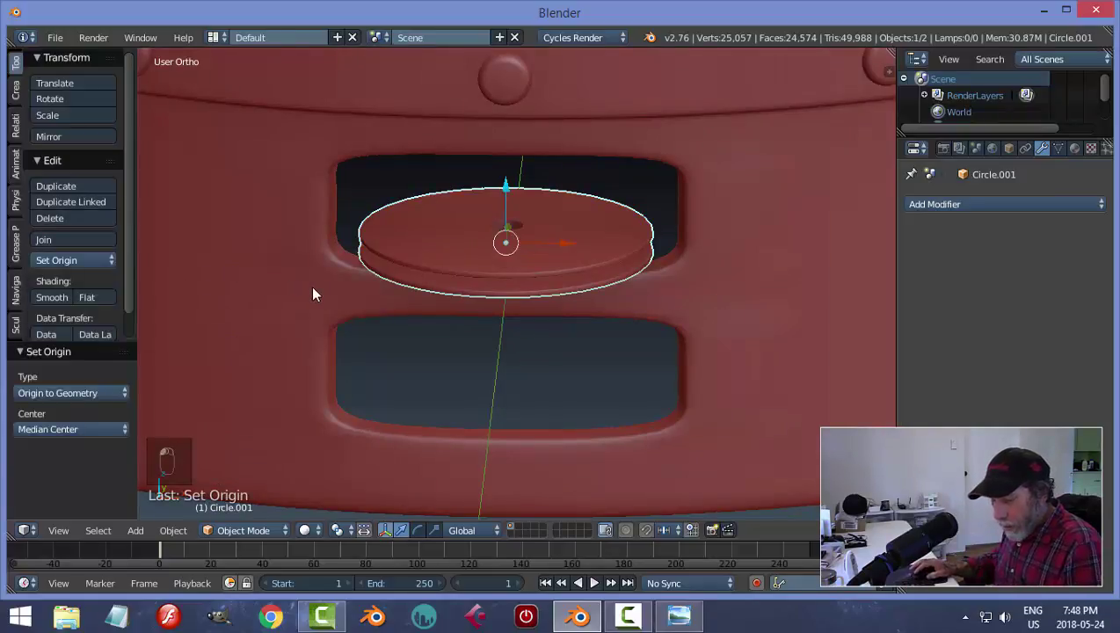
key(shift+a)
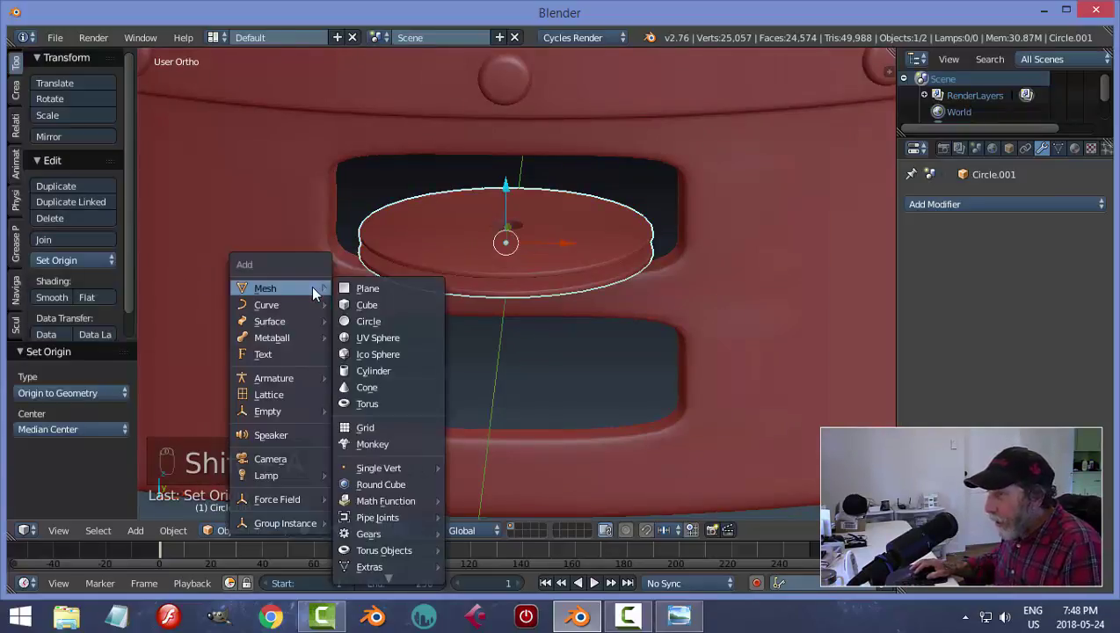
click(373, 371)
key(KP_Decimal)
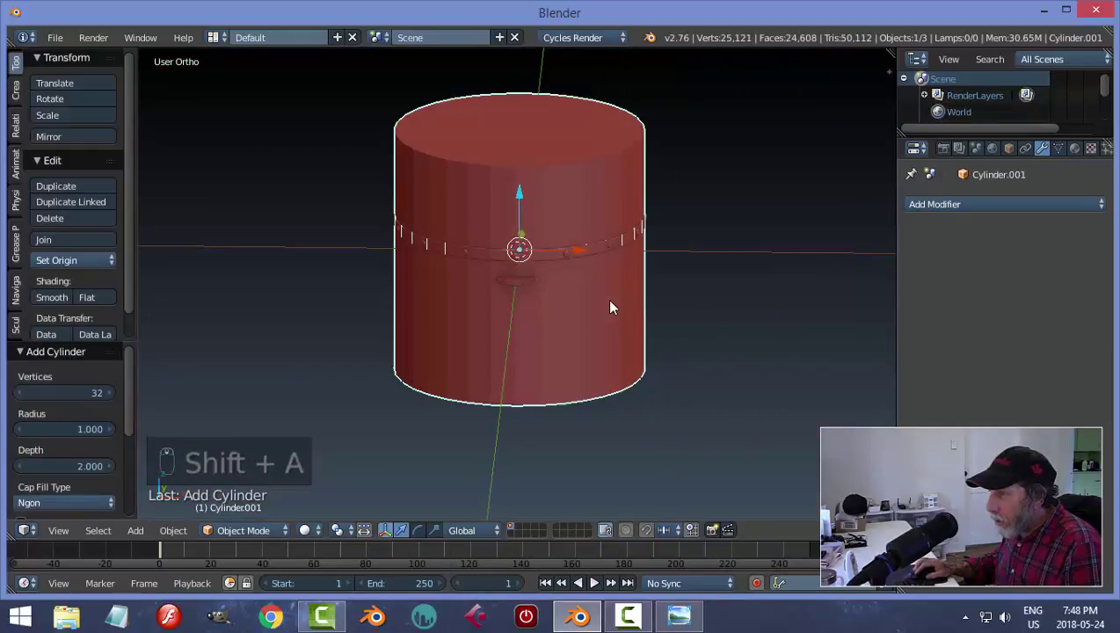
scroll(611, 306, up, 8)
key(s)
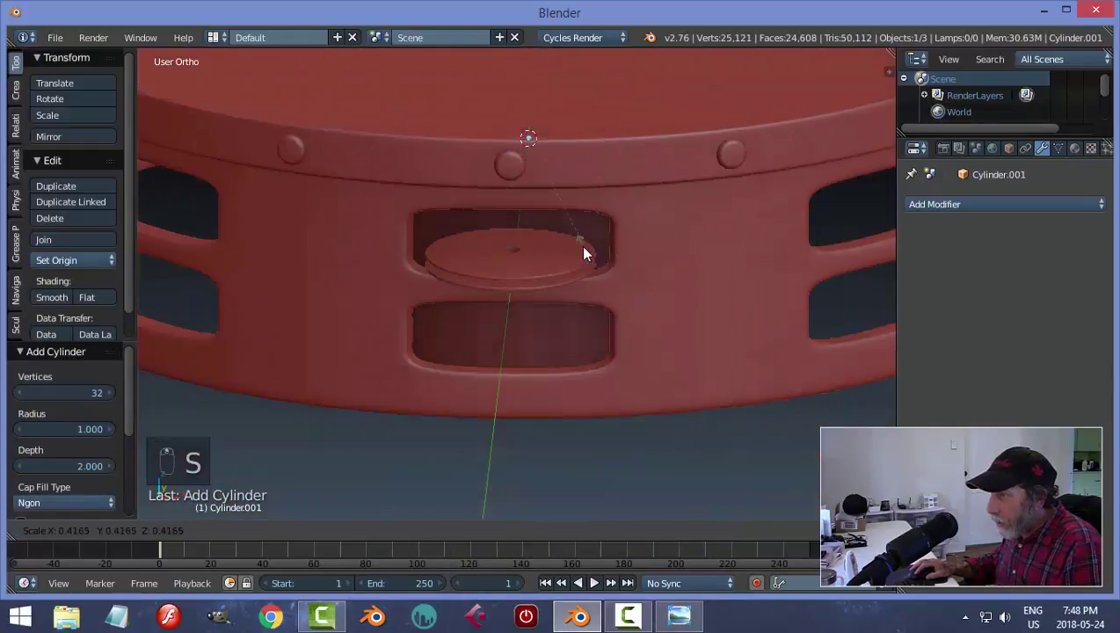
click(533, 182)
scroll(533, 182, down, 3)
middle_drag(532, 182, 629, 243)
drag(666, 157, 528, 242)
scroll(630, 288, up, 1)
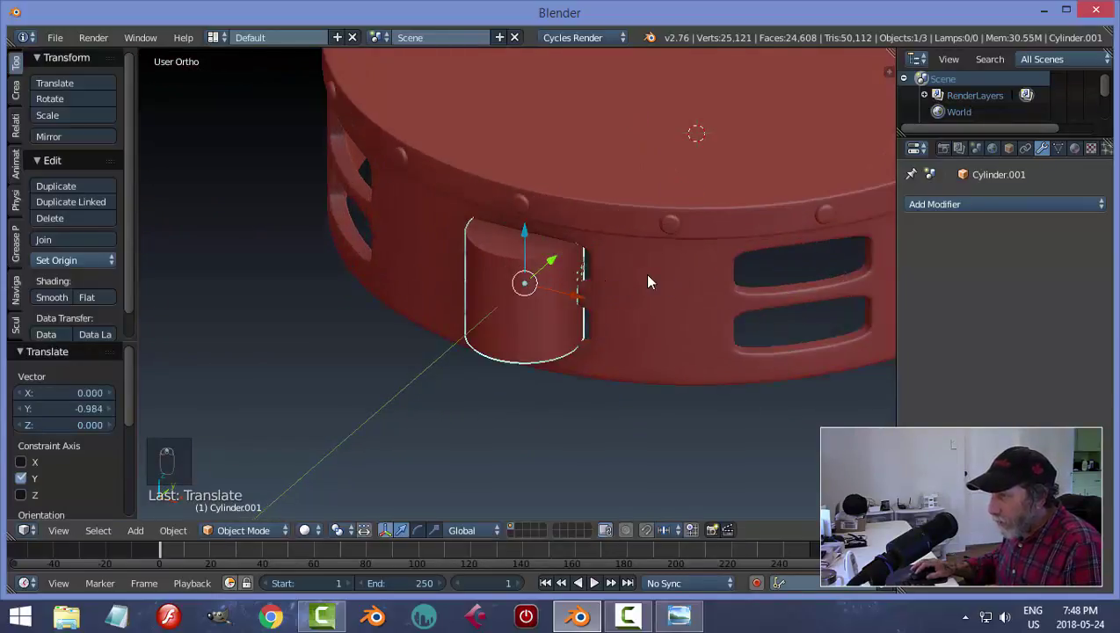
key(s)
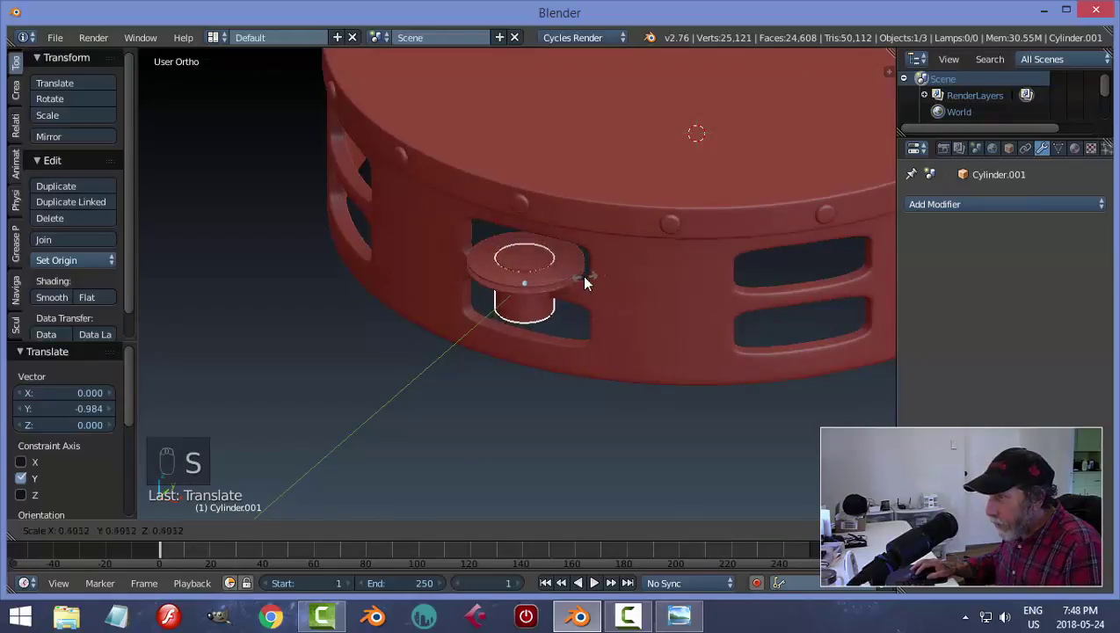
click(555, 276)
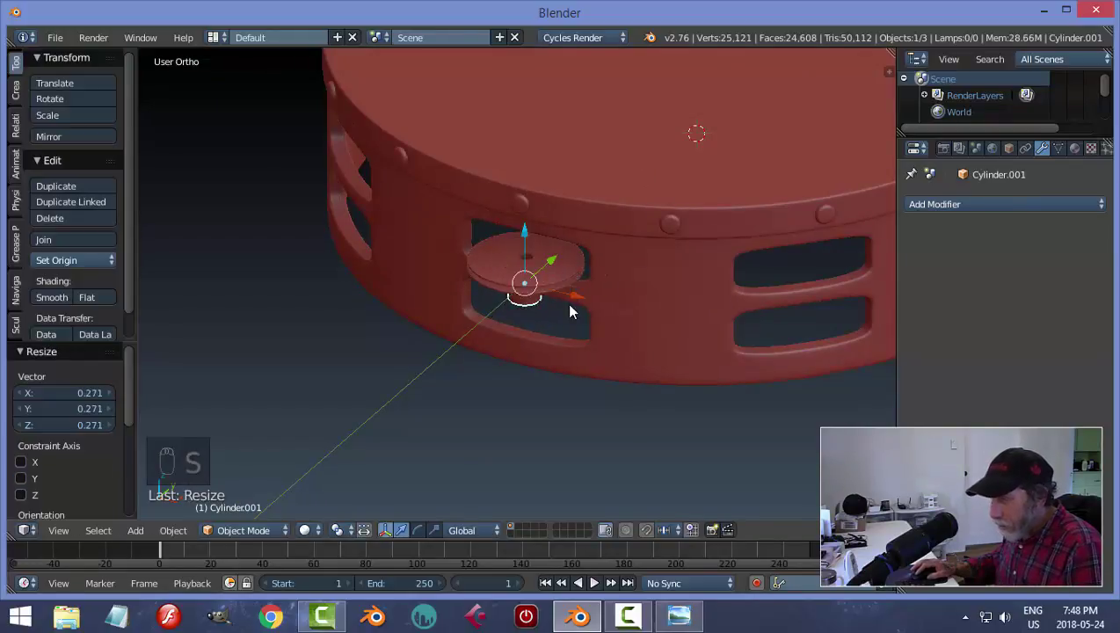
key(x)
click(566, 302)
- Select the joined disc pair, set its origin to geometry and snap the 3D cursor to it
right_click(565, 299)
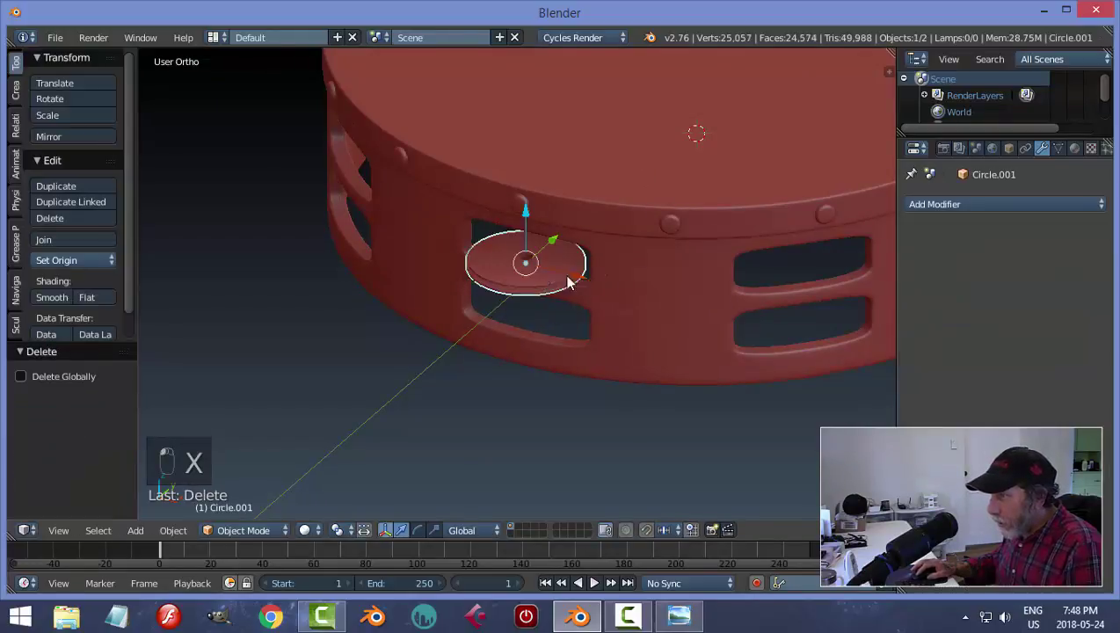
click(50, 261)
click(174, 298)
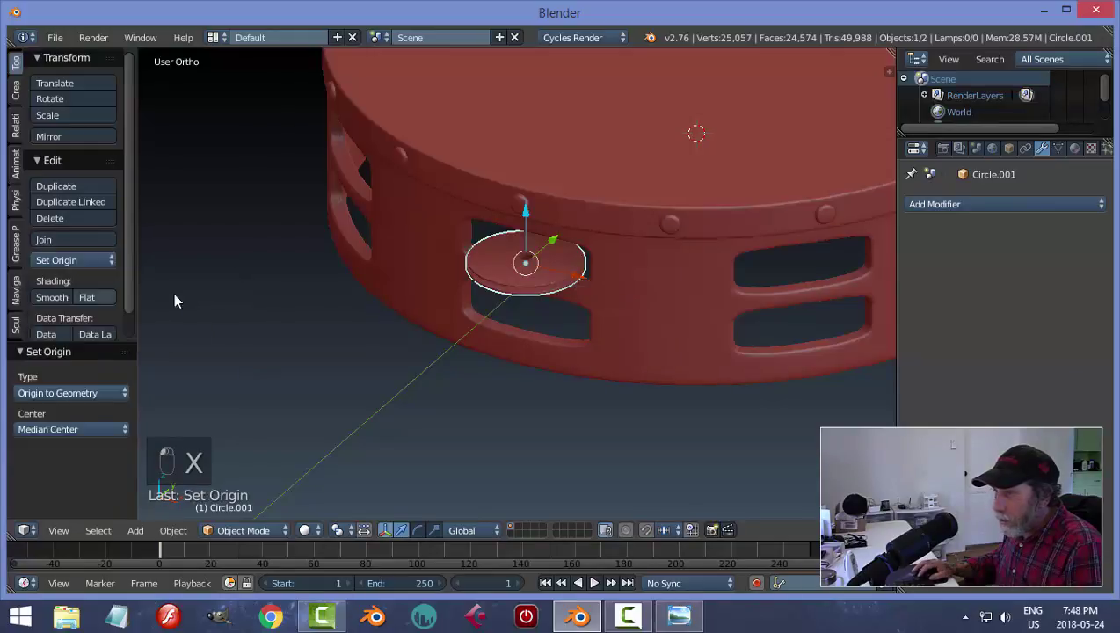
key(shift+s)
click(513, 327)
- Add a 32-vertex cylinder at the disc pair's centre and scale it down uniformly to about 0.005
scroll(601, 366, up, 3)
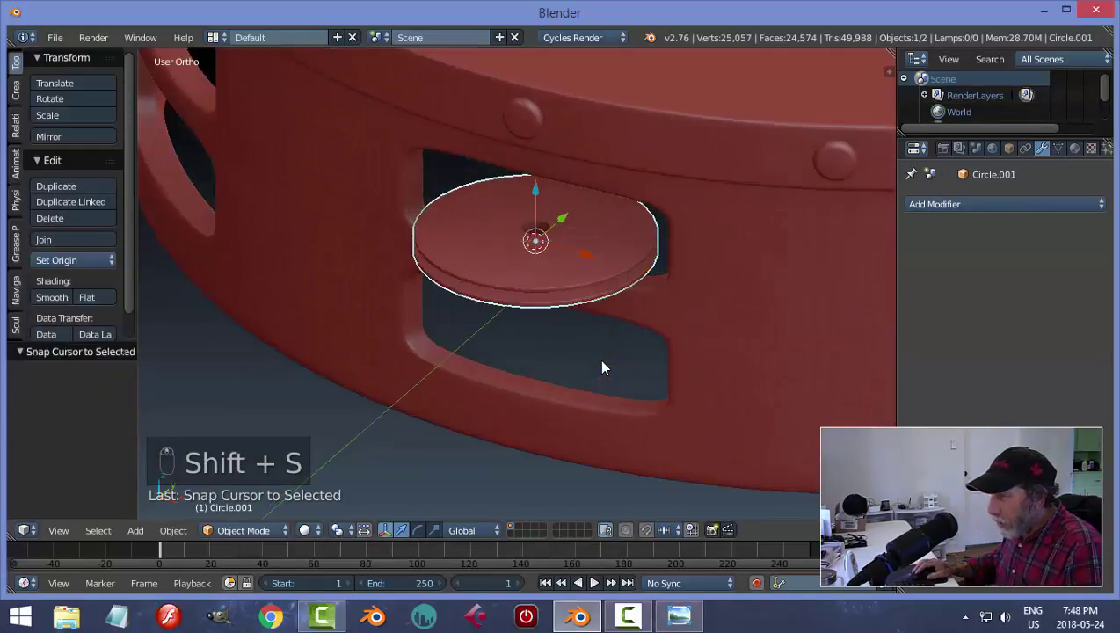
scroll(596, 357, down, 3)
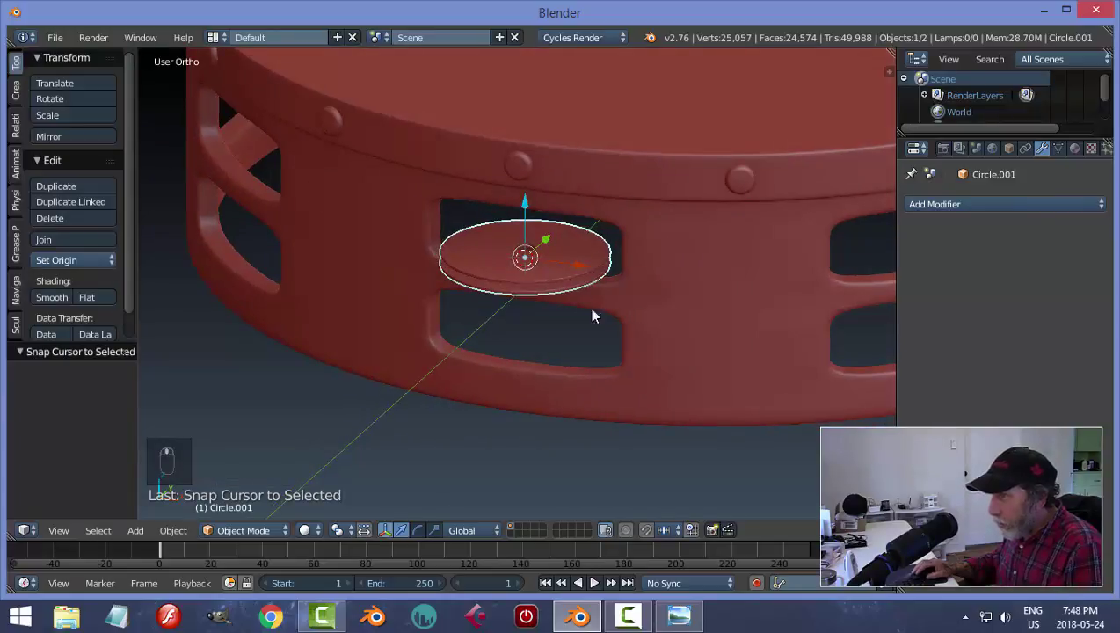
scroll(522, 272, down, 4)
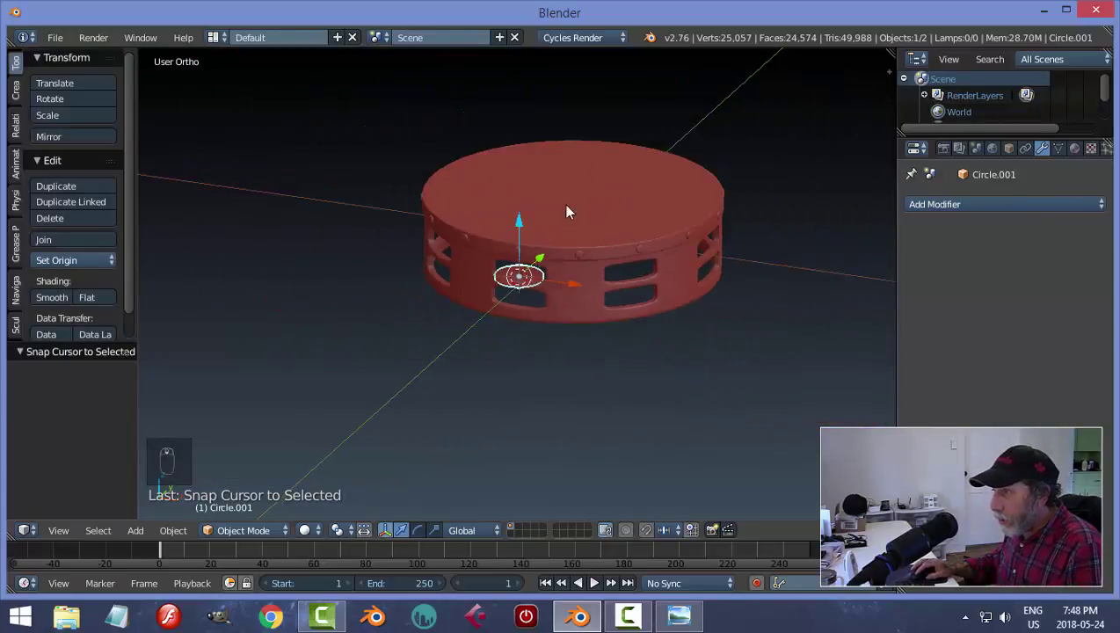
scroll(608, 325, up, 6)
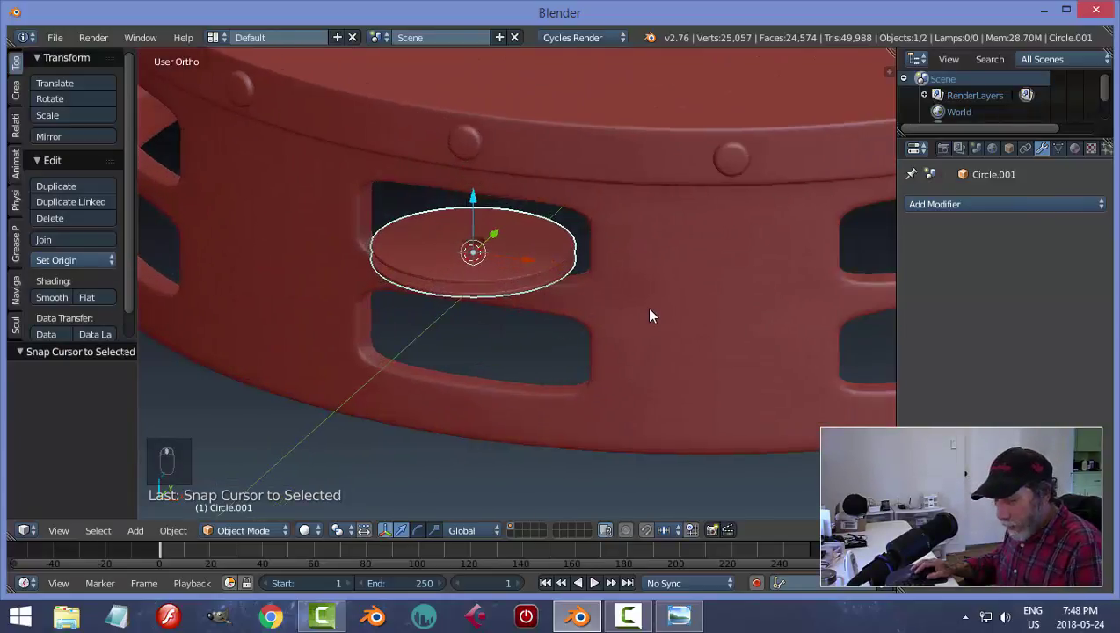
key(shift+a)
click(714, 392)
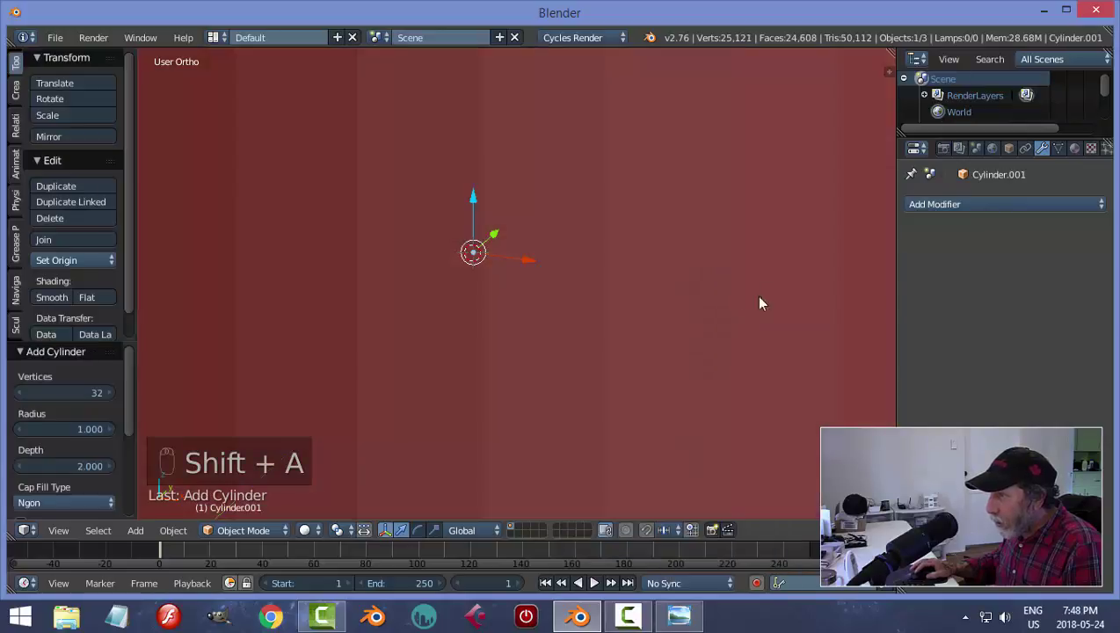
key(s)
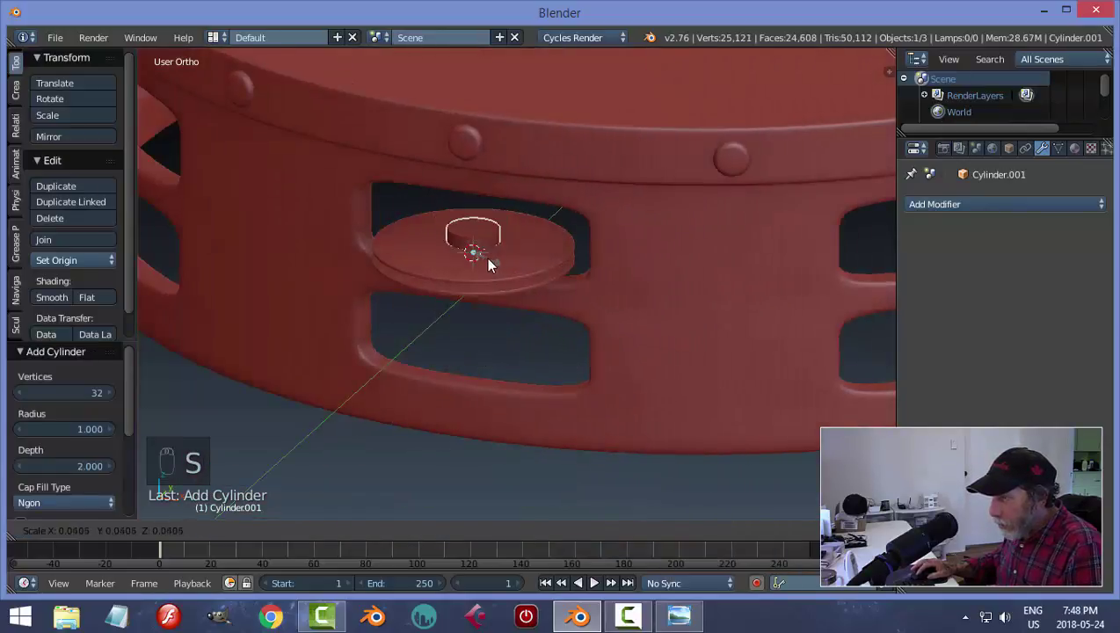
click(474, 256)
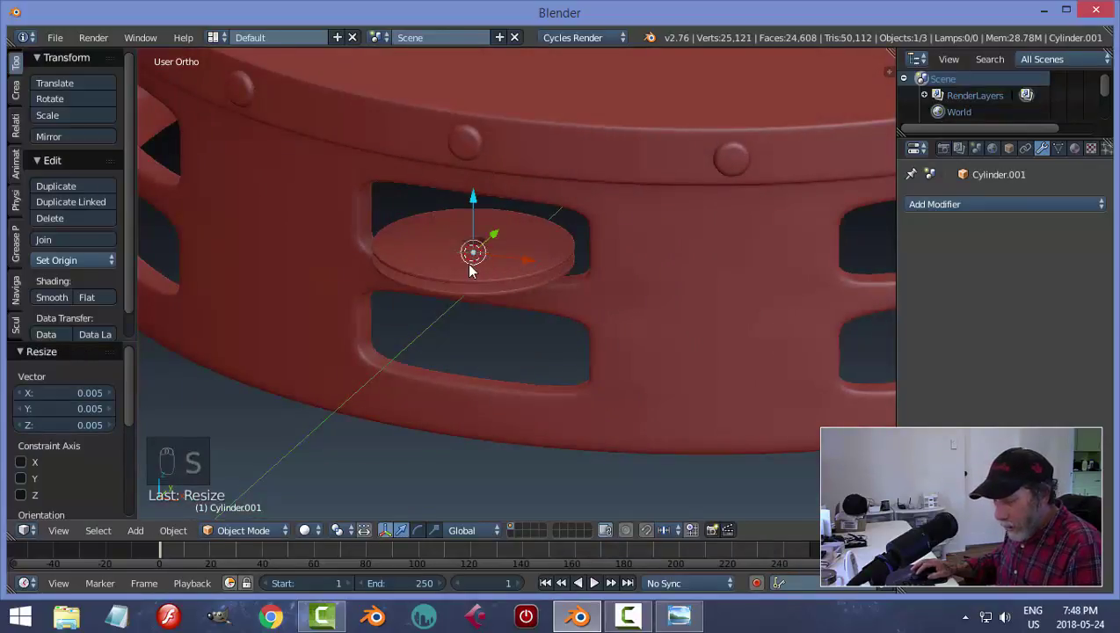
- Scale the small cylinder about 14.1 times along Z and about 1.67 times in X and Y to form the pin
key(s)
key(z)
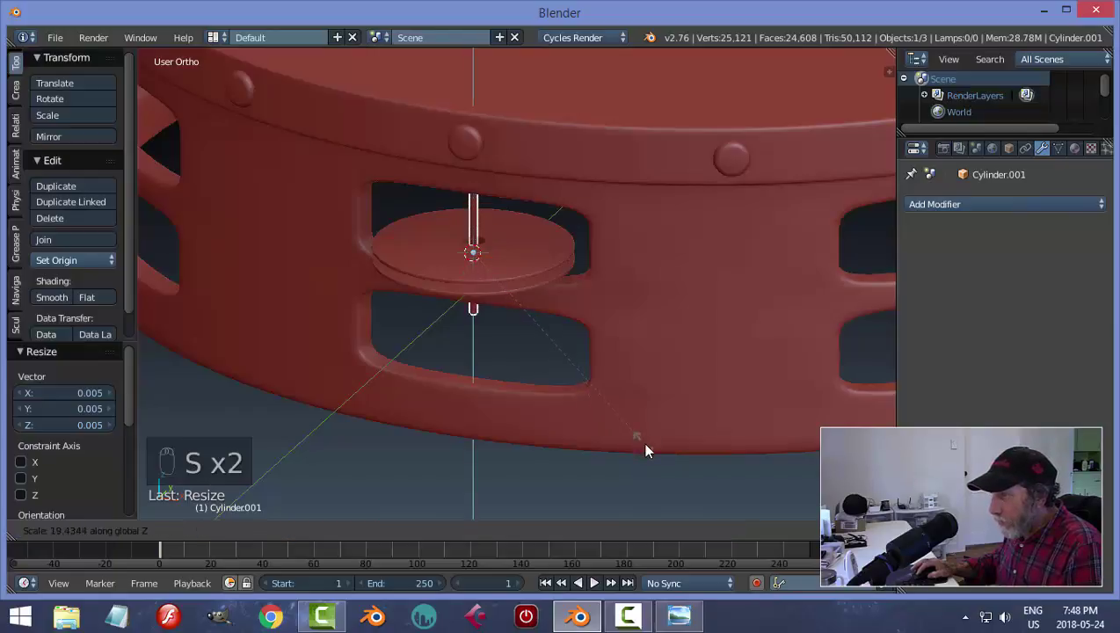
click(587, 367)
scroll(544, 324, up, 4)
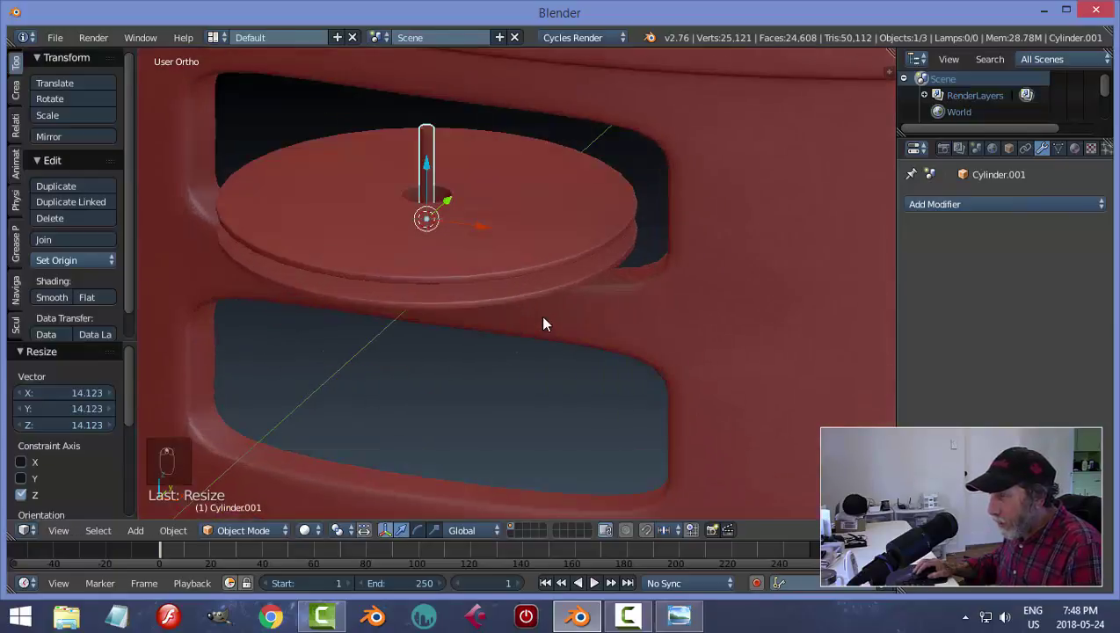
key(s)
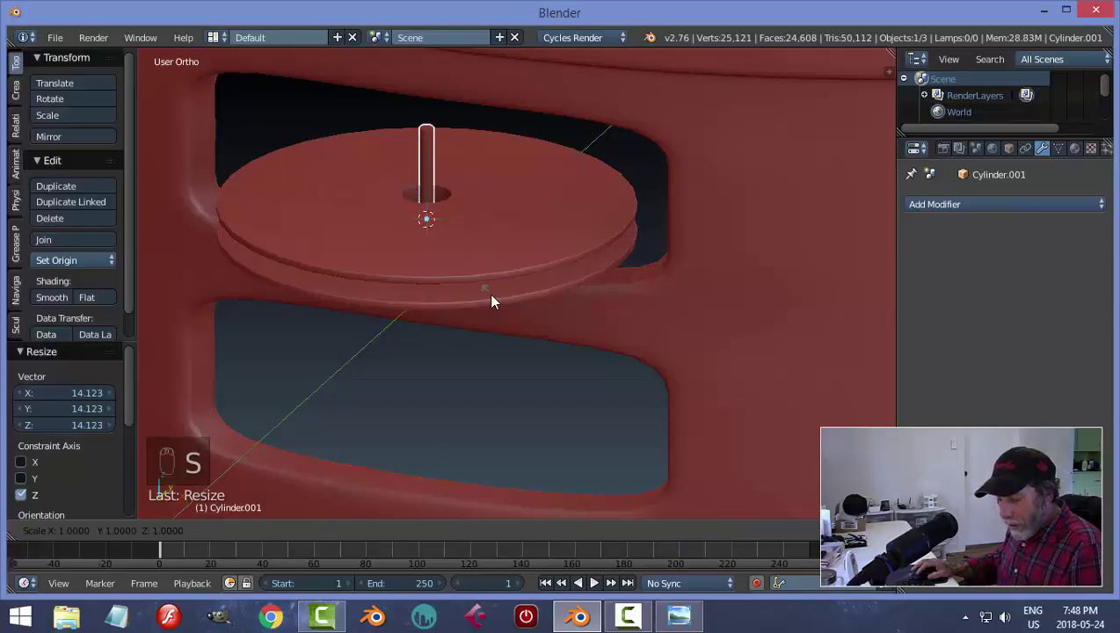
key(shift+z)
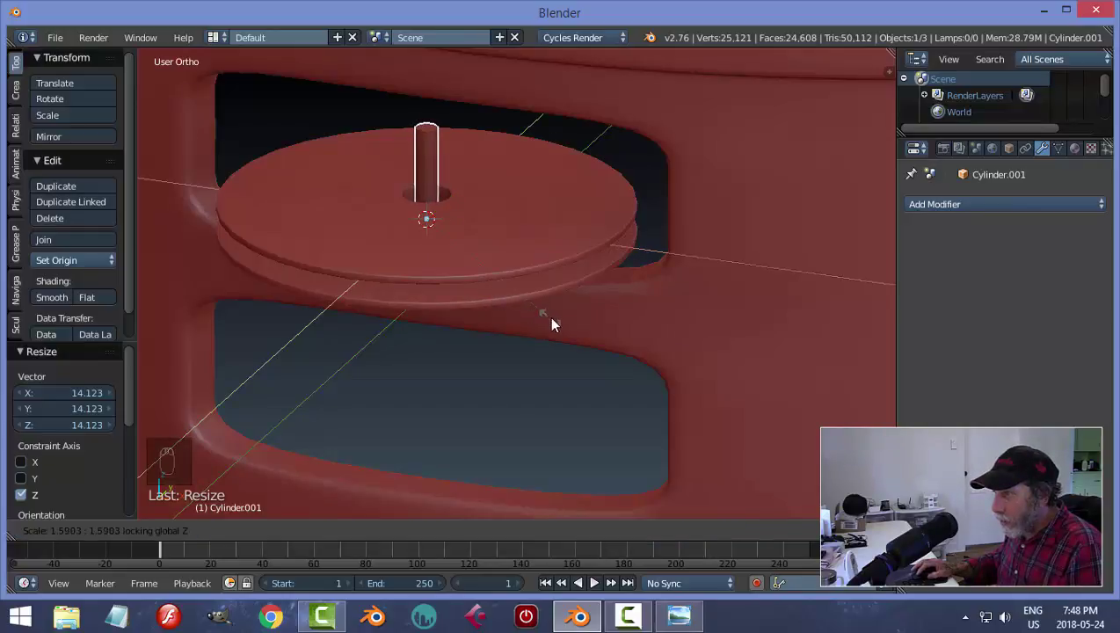
click(554, 327)
- Raise the pin along Z so it spans the upper slot from its bottom edge to its top edge
drag(431, 174, 426, 156)
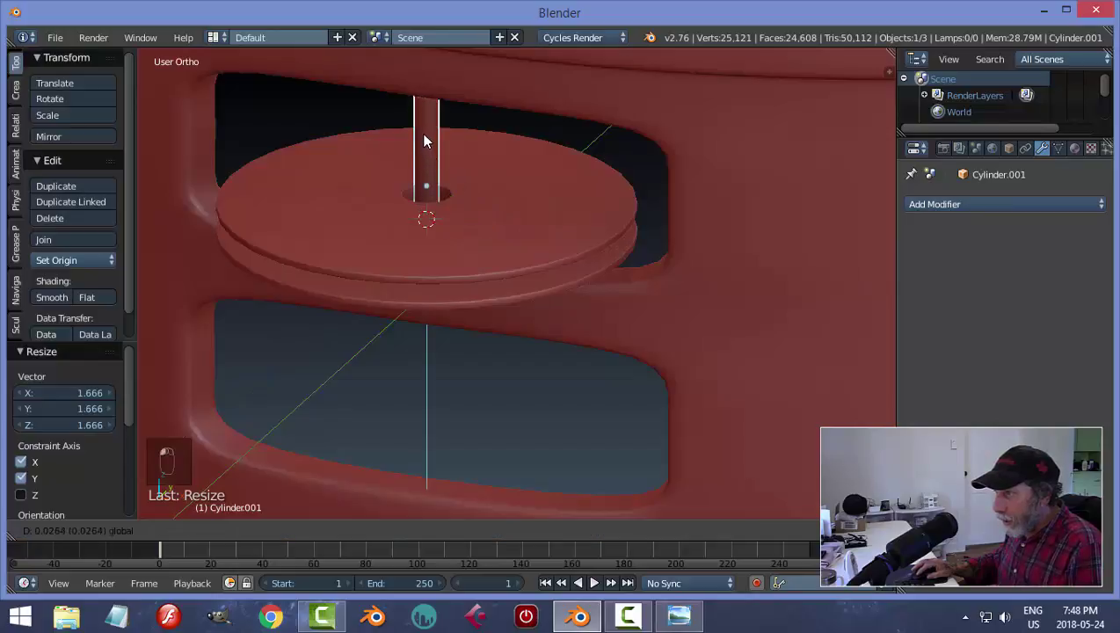
click(423, 141)
middle_drag(487, 280, 493, 223)
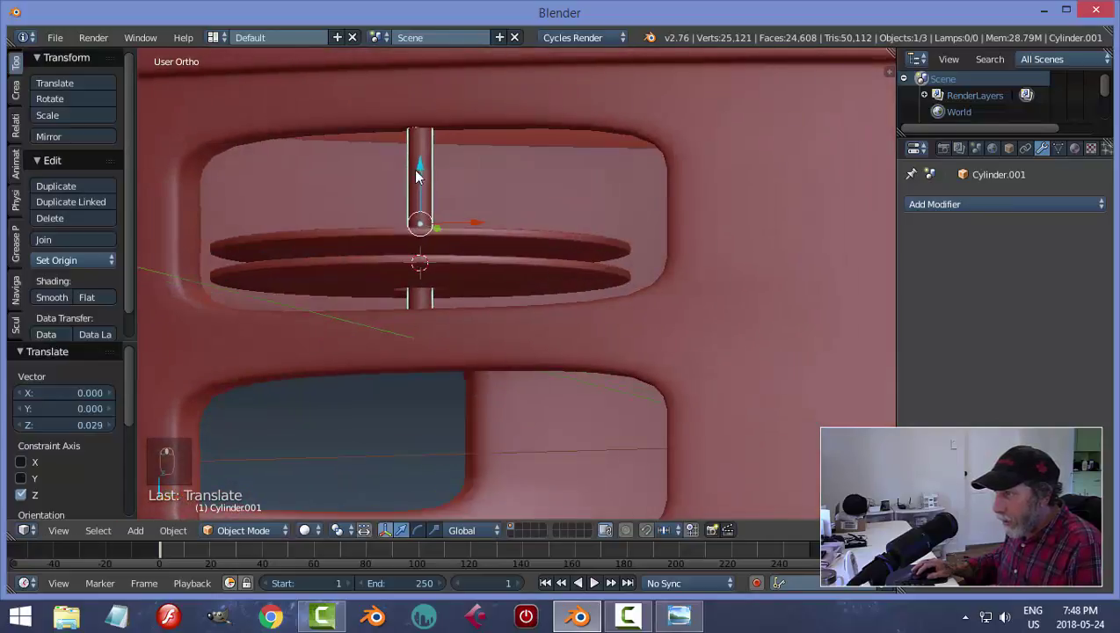
drag(418, 177, 421, 159)
scroll(513, 215, down, 2)
- Select the pin together with the disc pair and join them into one jingle object
key(a)
middle_drag(518, 234, 464, 225)
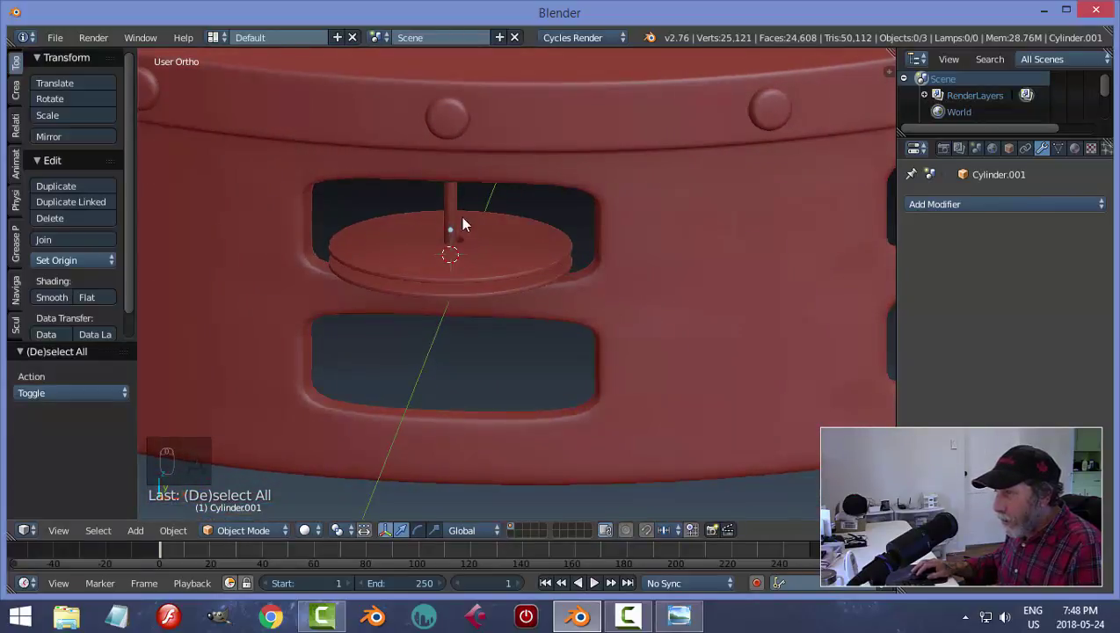
shift+right_click(508, 260)
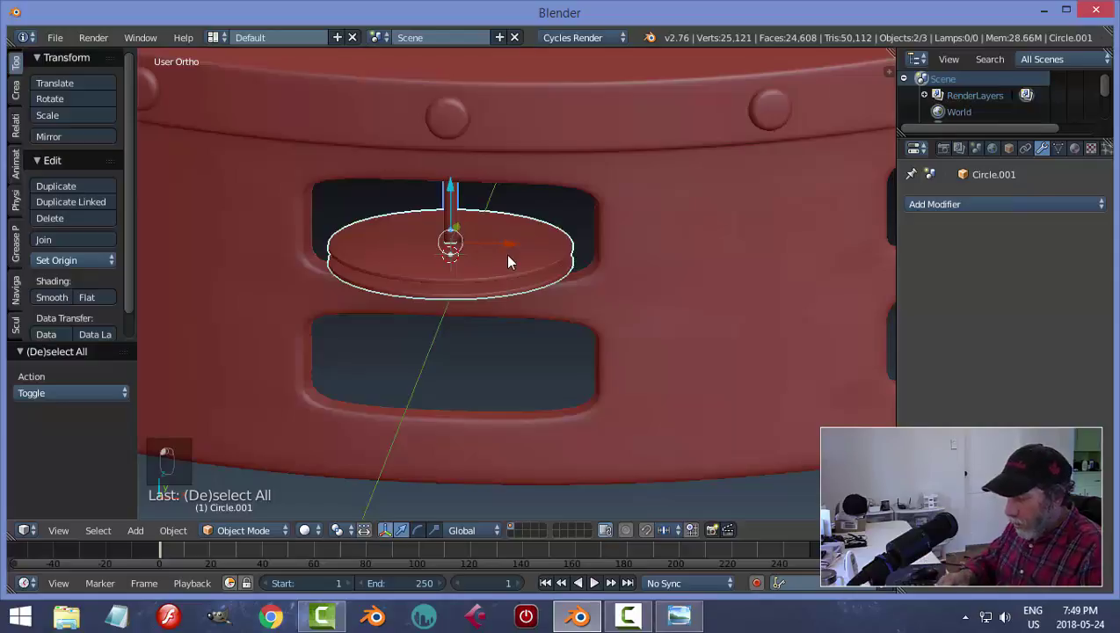
key(ctrl+j)
key(ctrl+s)
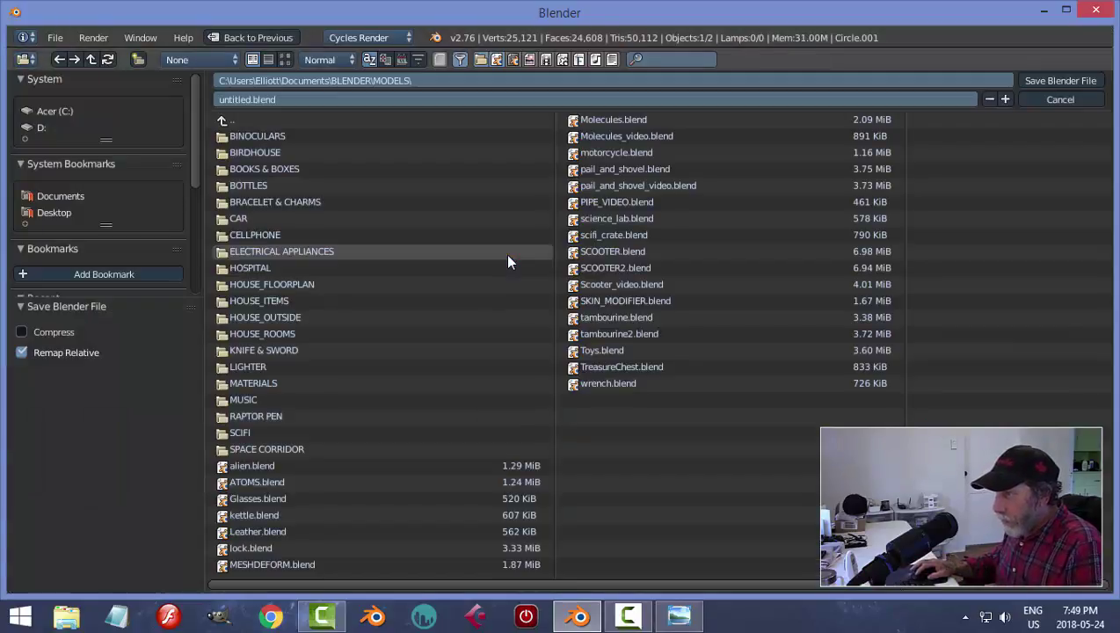
key(Escape)
scroll(489, 292, down, 2)
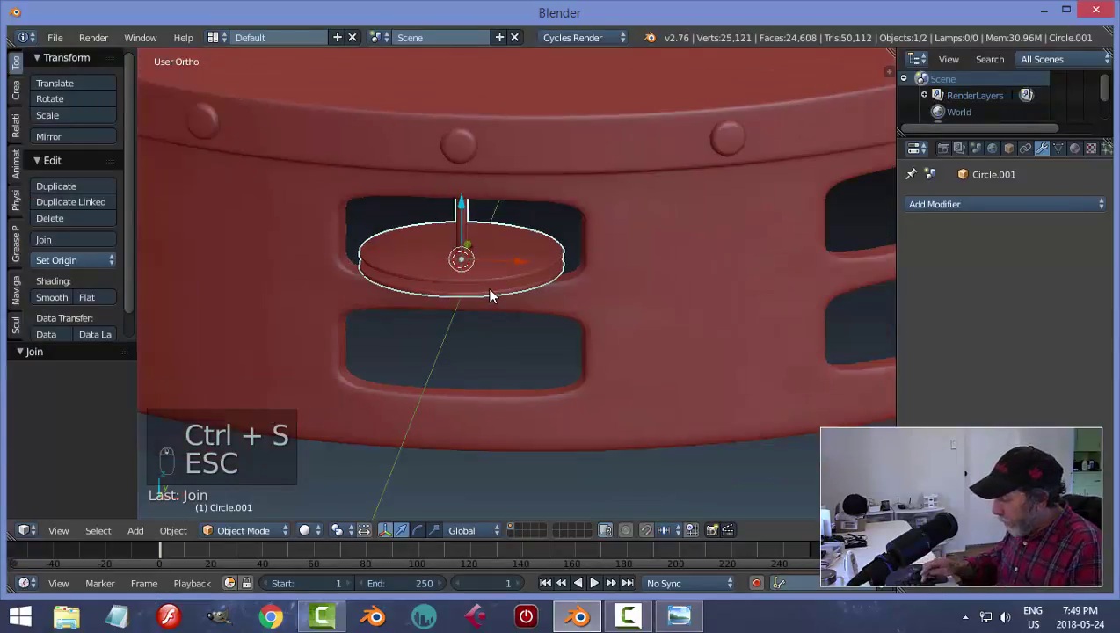
- Select the whole upper disc within the jingle mesh and move it up about 0.006 along Z, widening the gap between the discs
scroll(489, 295, down, 3)
middle_drag(604, 330, 703, 320)
scroll(563, 368, down, 3)
scroll(650, 318, up, 6)
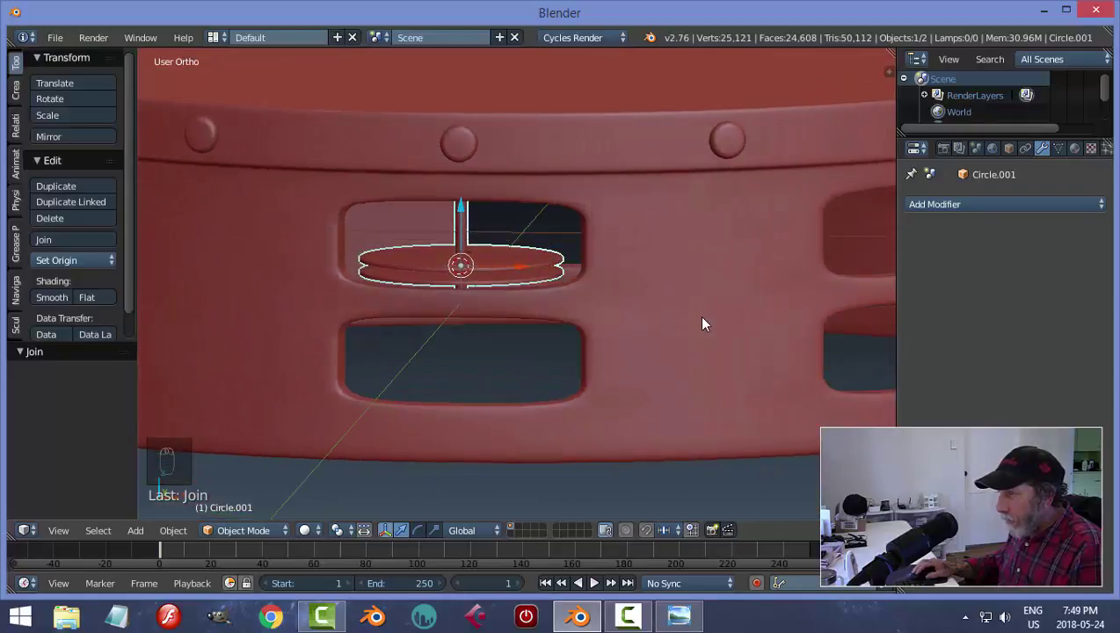
key(Tab)
click(682, 278)
scroll(570, 285, up, 2)
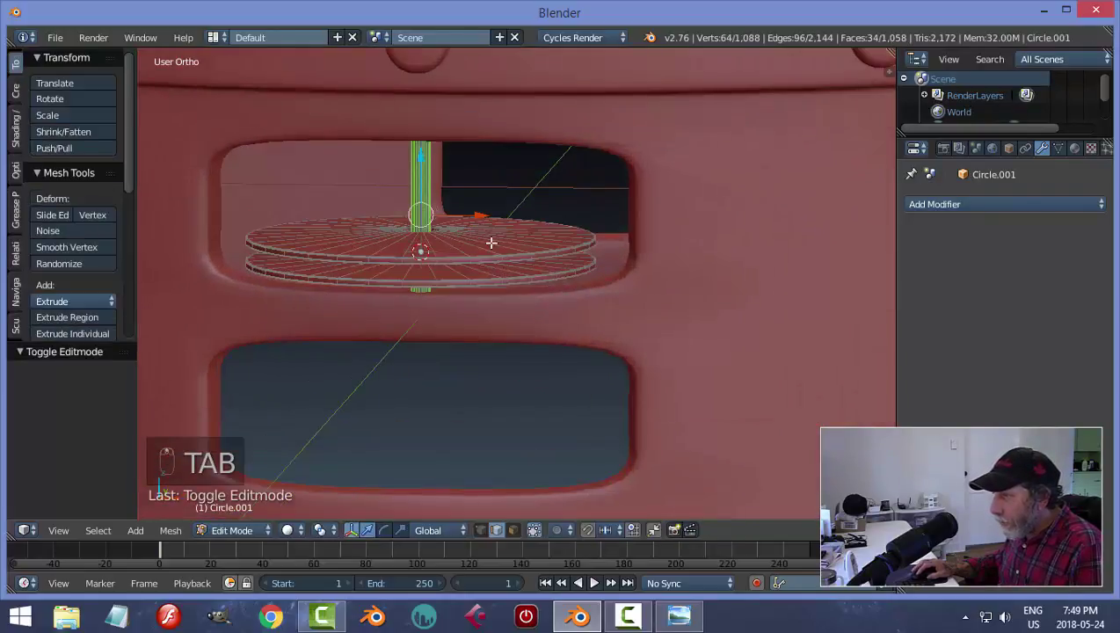
key(ctrl+l)
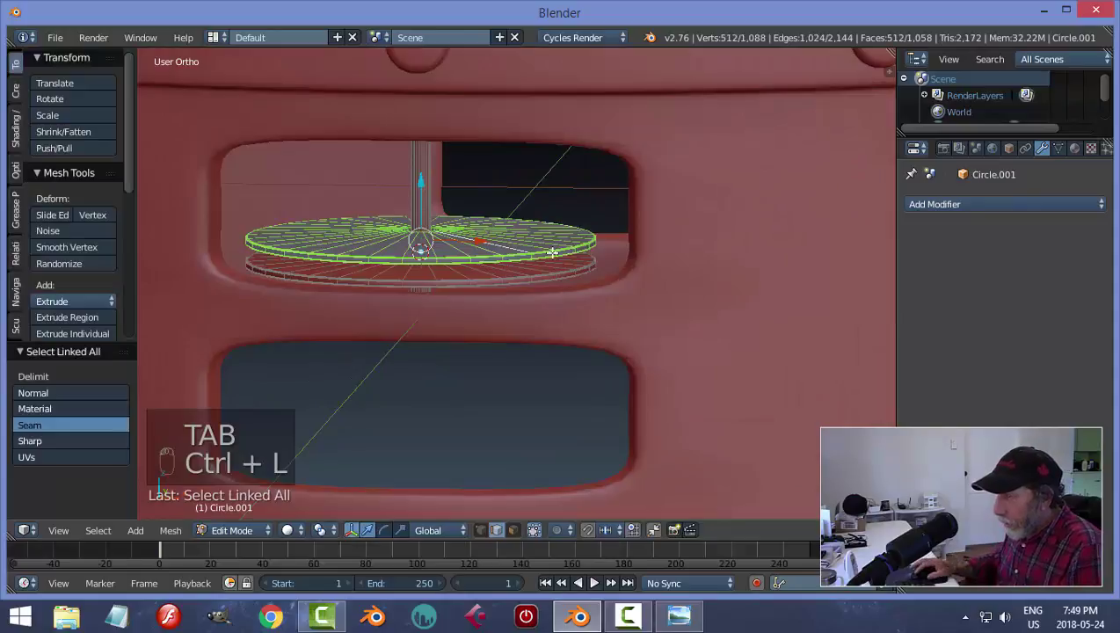
drag(423, 187, 421, 181)
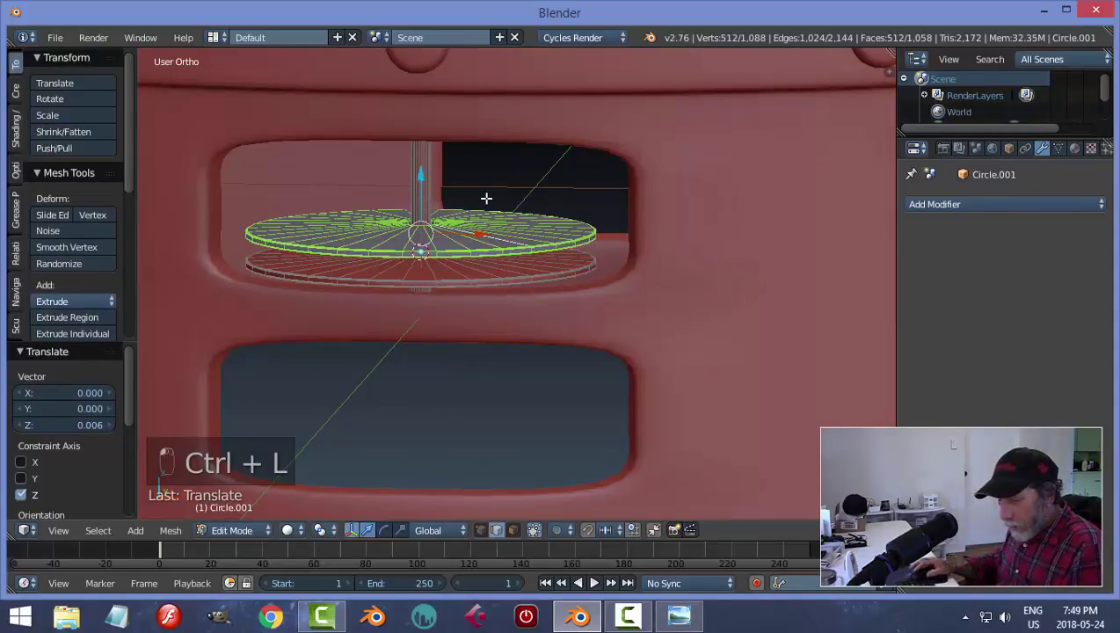
key(a)
key(Tab)
click(562, 195)
scroll(562, 195, down, 3)
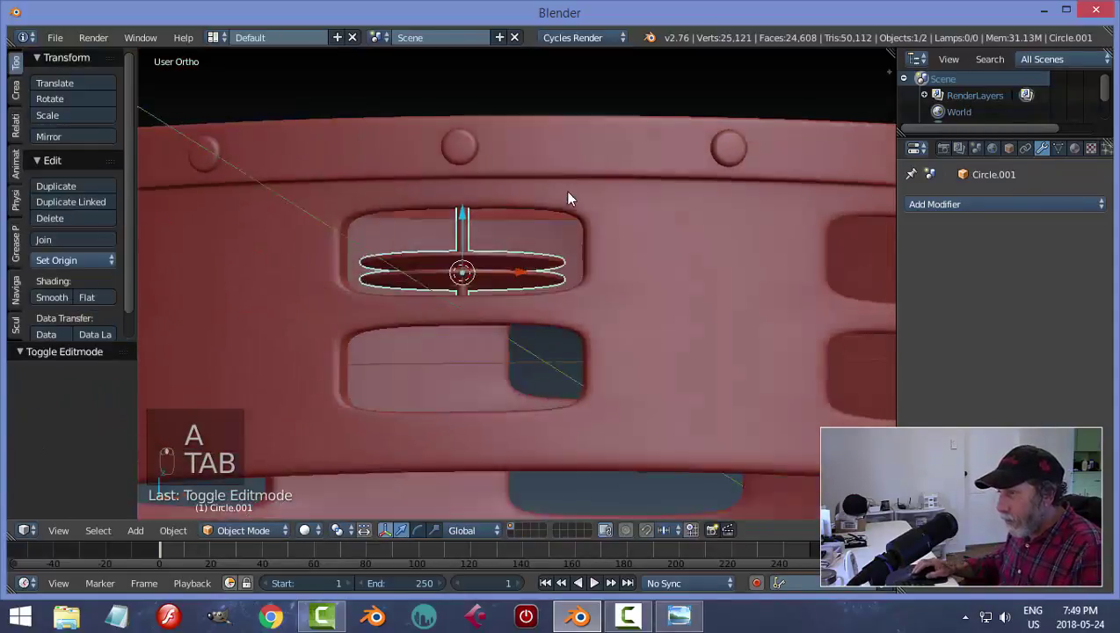
middle_drag(568, 191, 575, 214)
scroll(510, 253, up, 2)
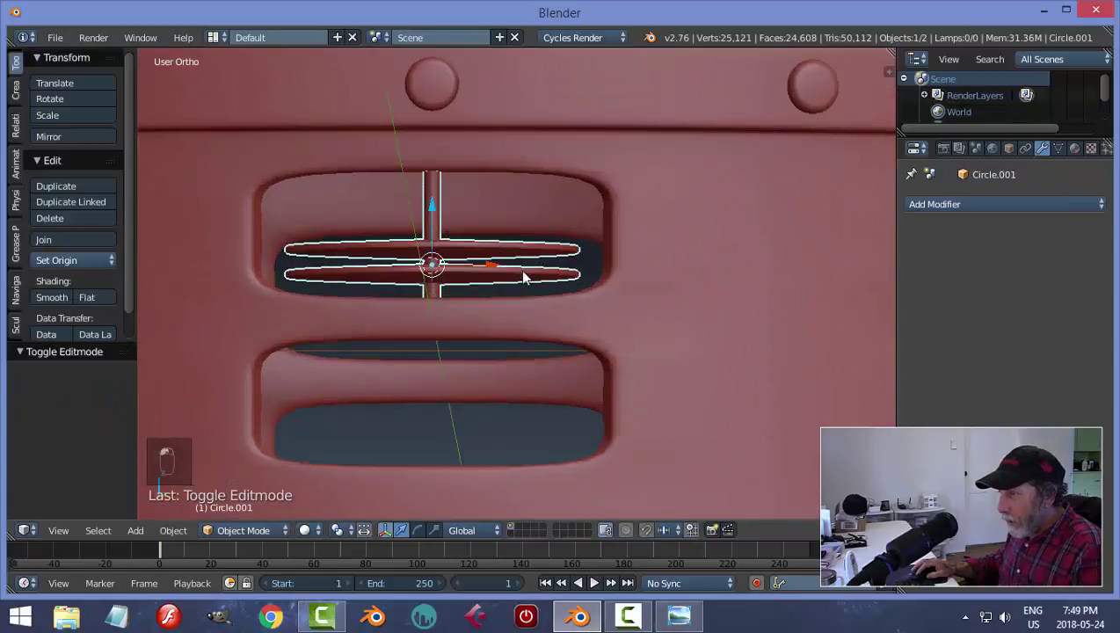
key(a)
- Select the tambourine ring and snap the 3D cursor to its centre
scroll(605, 251, down, 3)
middle_drag(584, 232, 494, 272)
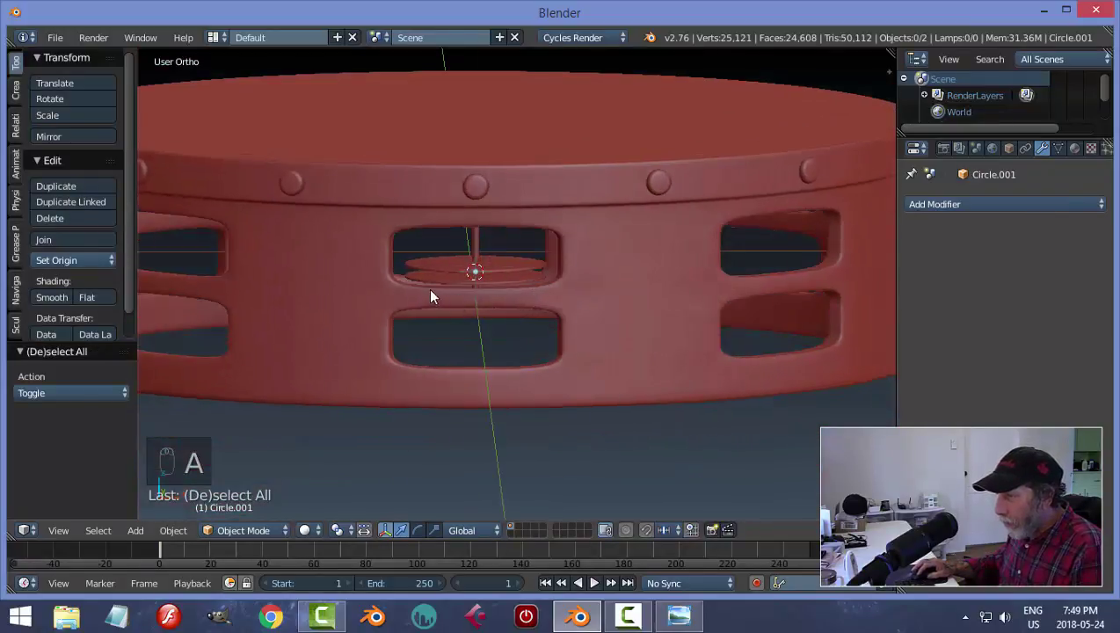
scroll(615, 294, down, 3)
middle_drag(650, 292, 590, 292)
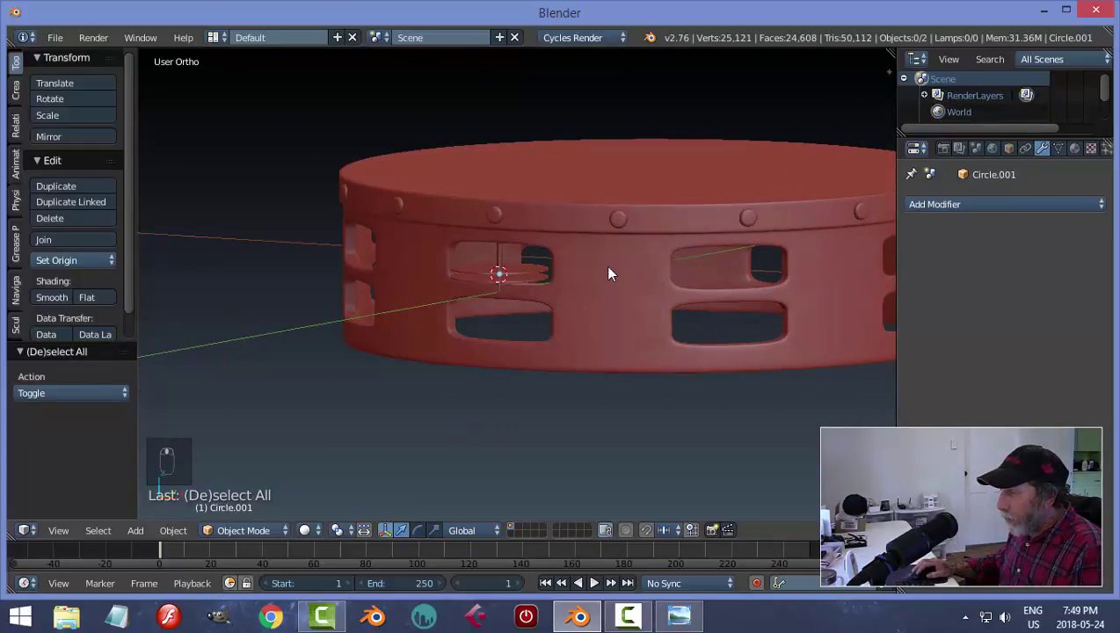
scroll(589, 178, up, 2)
right_click(696, 216)
scroll(695, 219, down, 3)
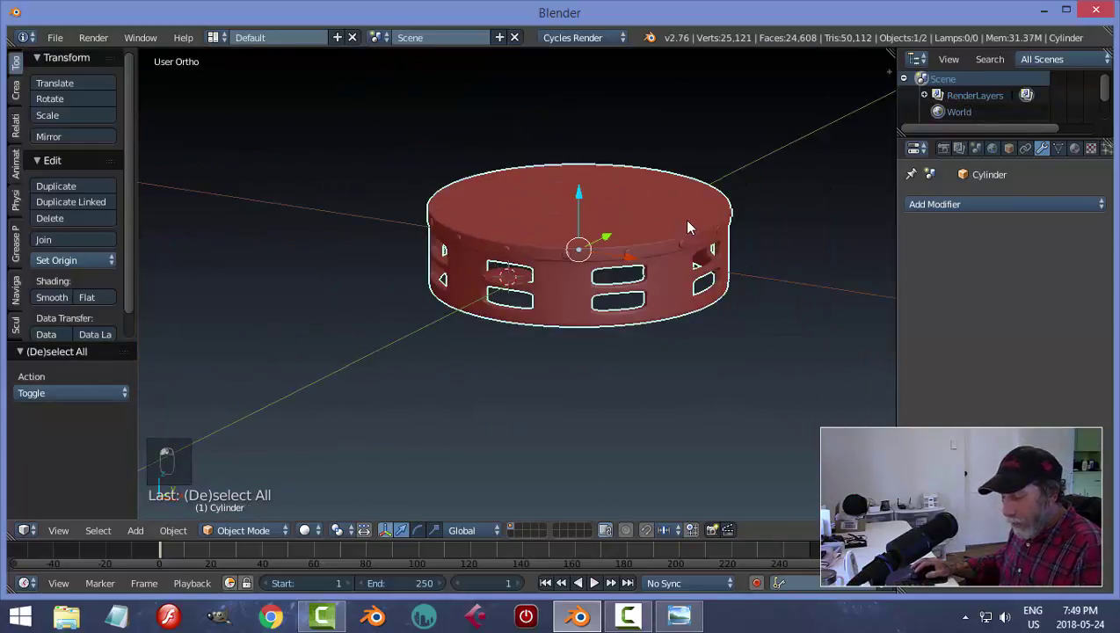
key(shift+s)
click(627, 222)
middle_drag(688, 227, 622, 297)
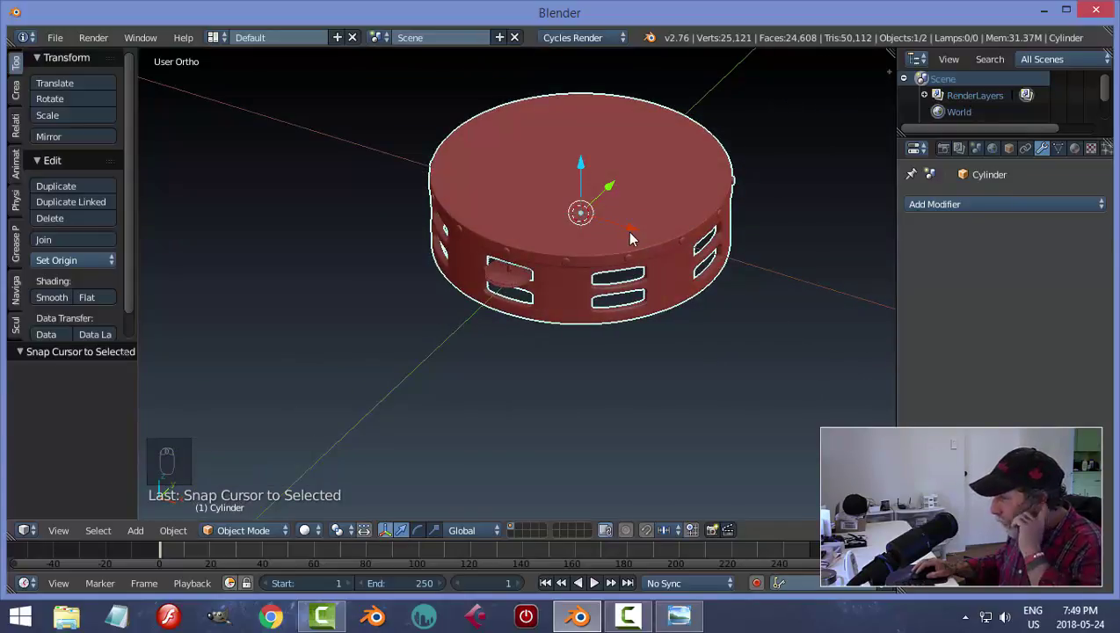
- Add a Mirror modifier to the jingle, using the tambourine ring as mirror object and only the Y axis
right_click(541, 280)
middle_drag(719, 253, 688, 253)
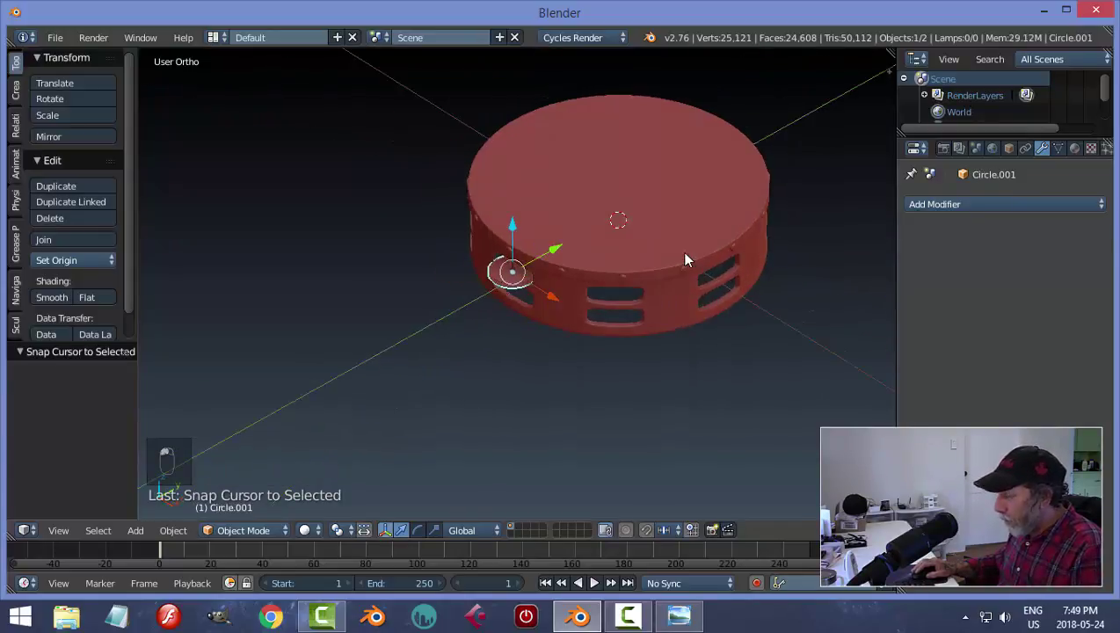
key(KP_7)
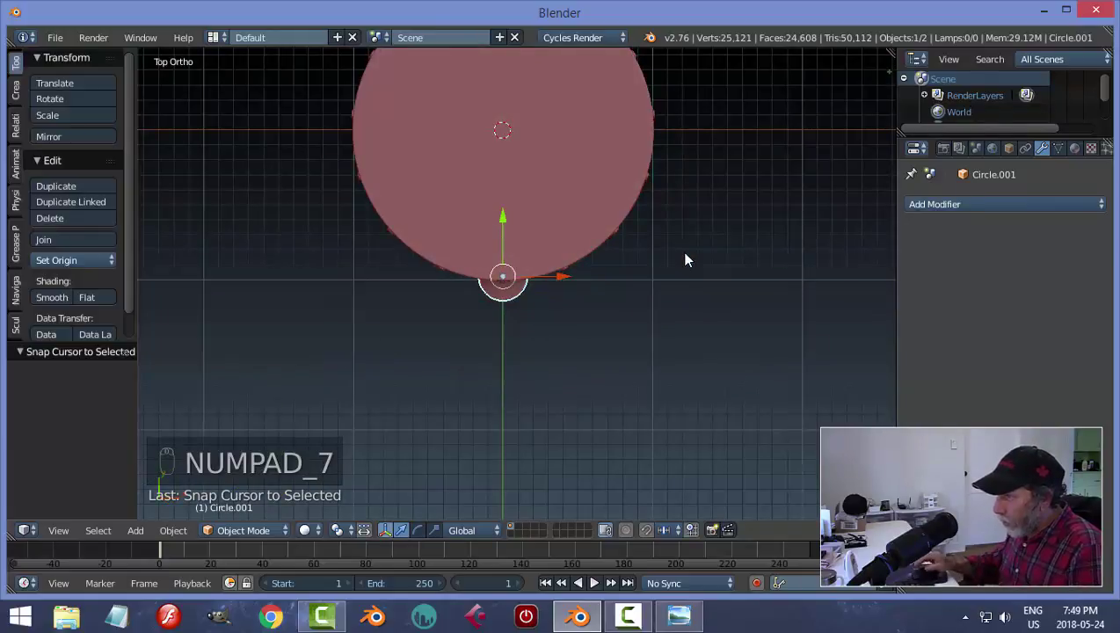
shift+middle_drag(686, 258, 712, 361)
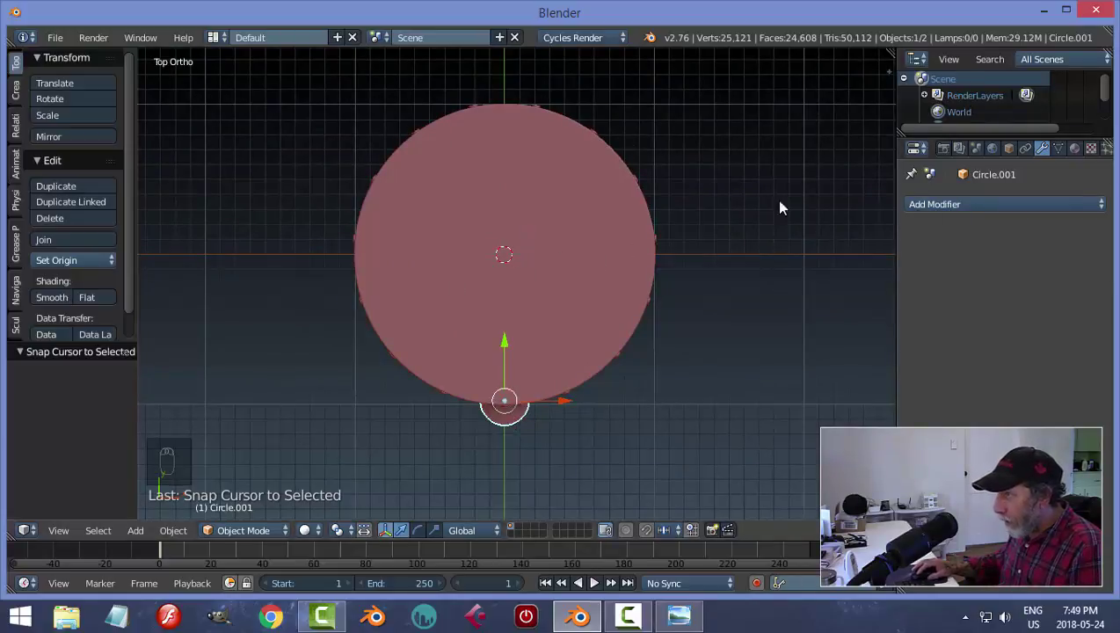
click(919, 204)
click(797, 361)
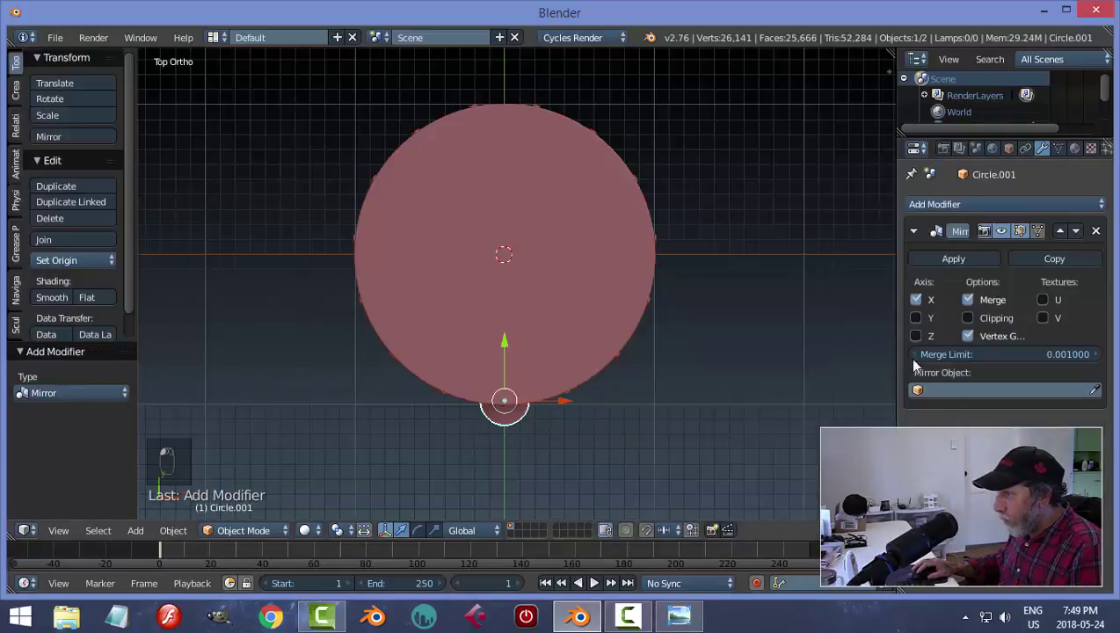
click(1095, 389)
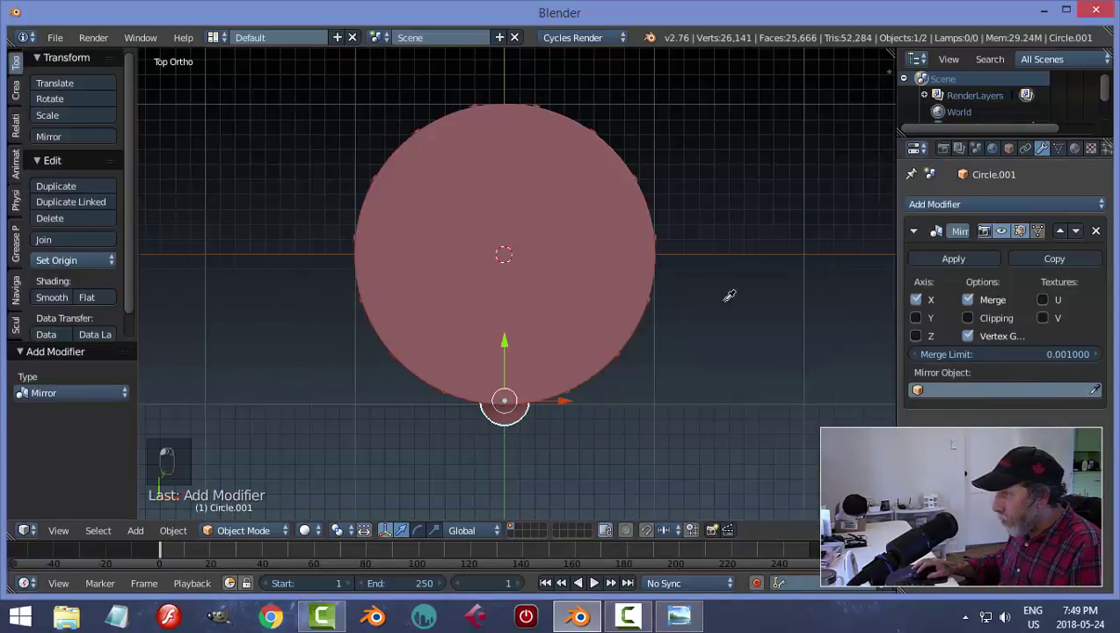
click(616, 274)
click(916, 317)
click(915, 300)
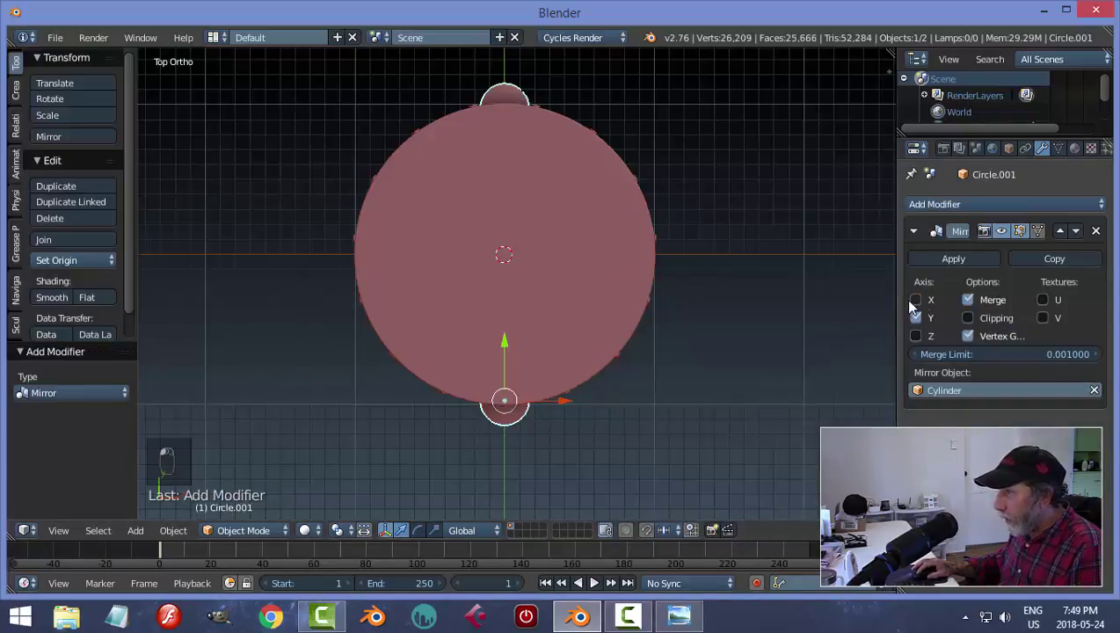
- Apply the jingle's Mirror modifier and set the mirrored pair's origin to its geometry
middle_drag(774, 308, 792, 253)
click(934, 265)
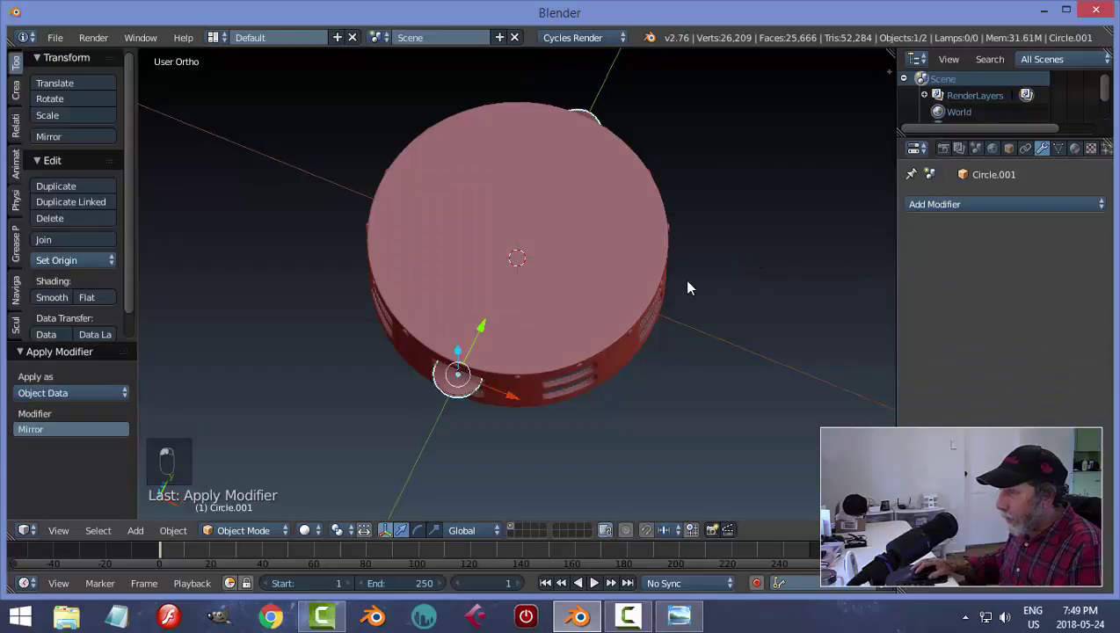
click(90, 258)
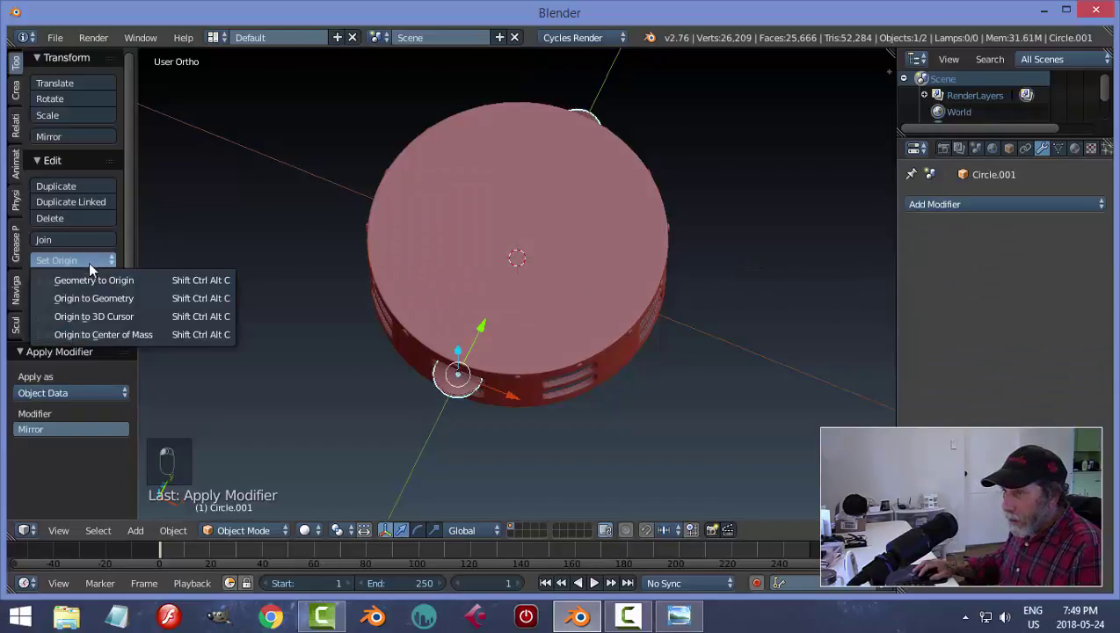
click(95, 297)
middle_drag(714, 288, 605, 270)
middle_drag(571, 339, 543, 317)
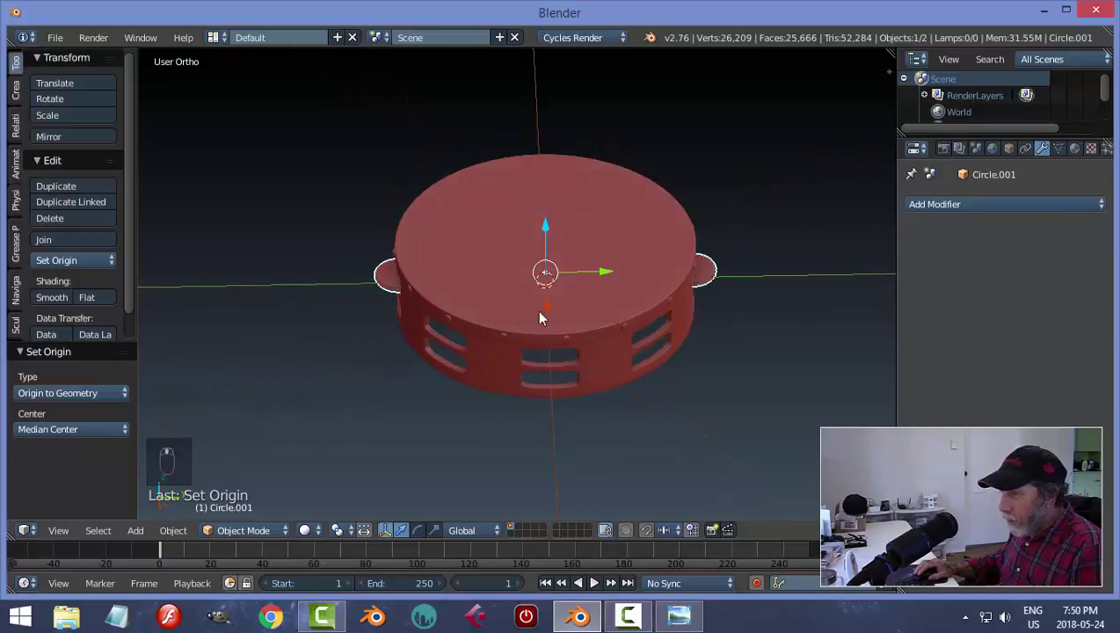
- Duplicate the two opposite jingles, rotate the copy 90° about Z and join both pairs into one object
key(shift+d)
text(r)
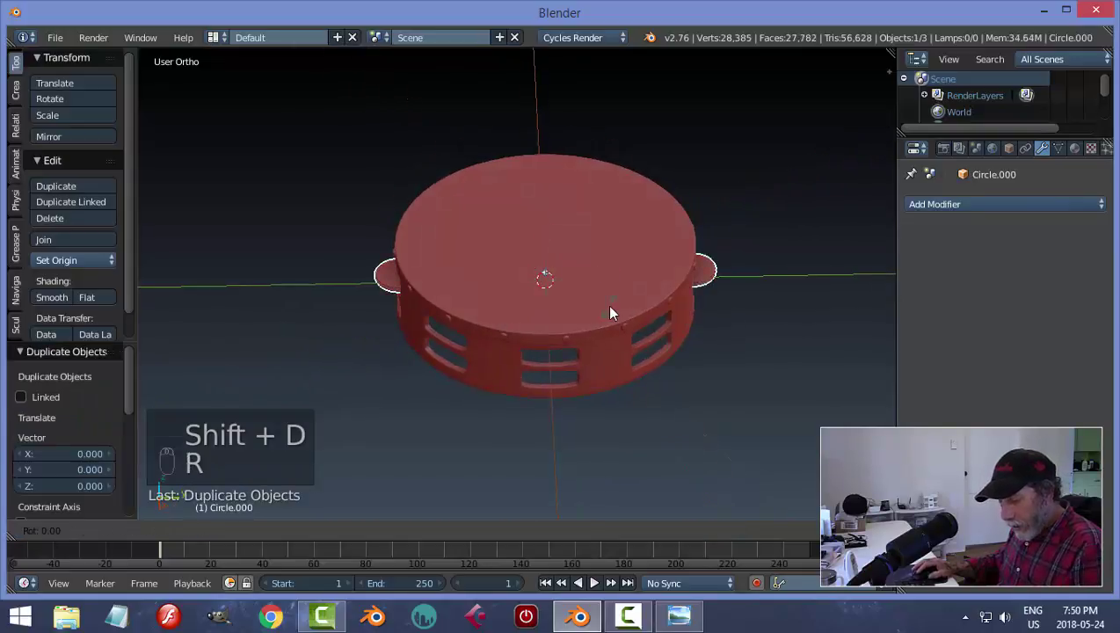
text(z90)
middle_drag(562, 367, 528, 353)
shift+right_click(576, 436)
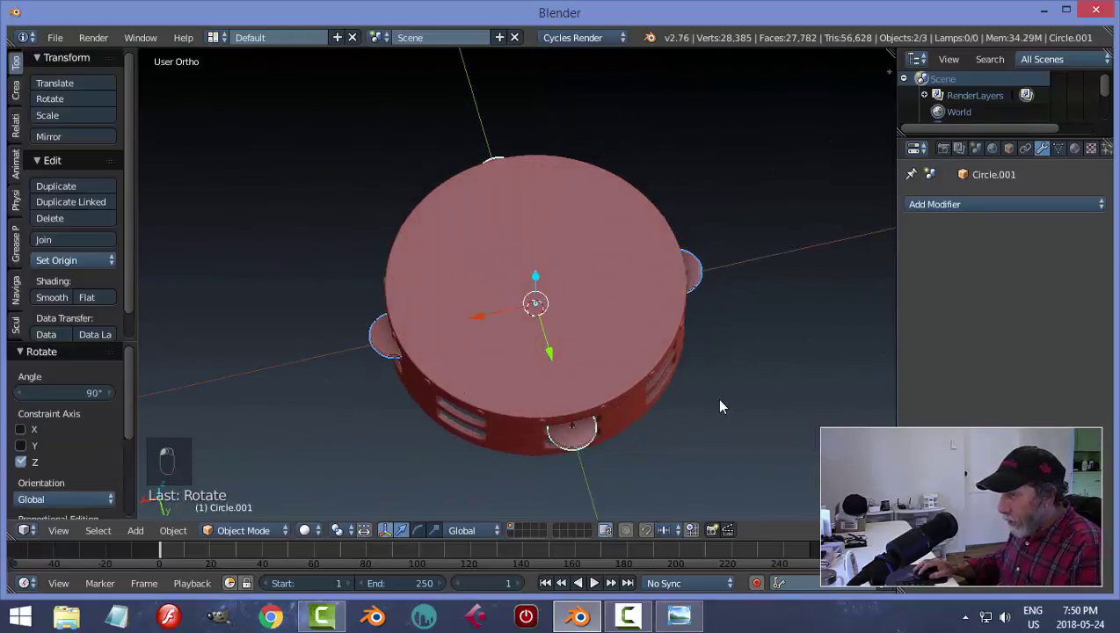
key(ctrl+j)
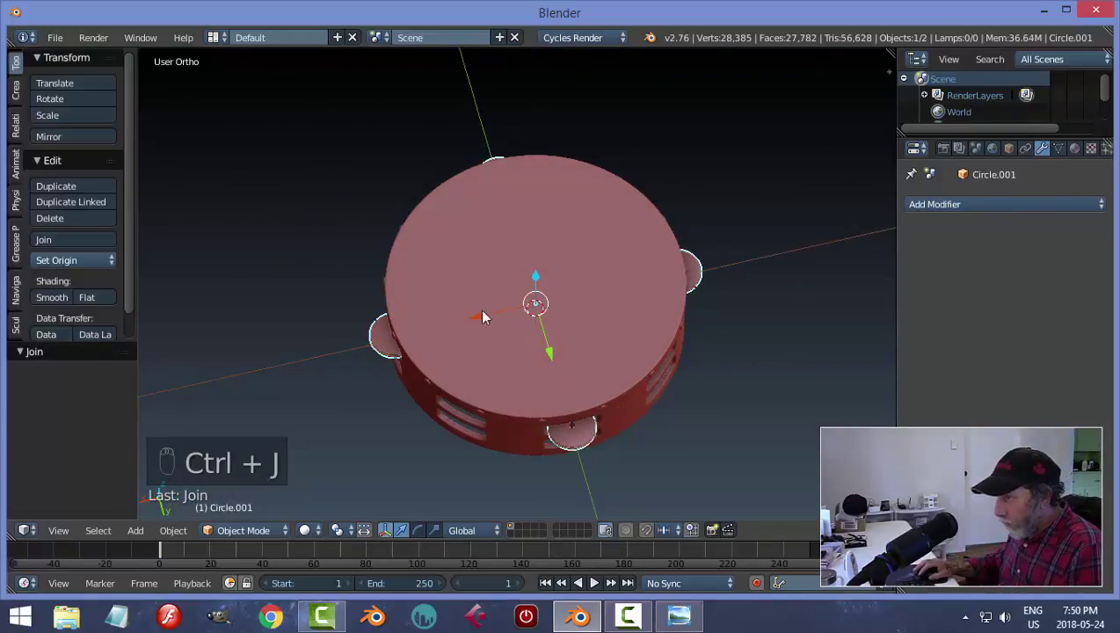
- Duplicate the four joined jingles and rotate the copy 45° about Z to fill the remaining upper slots
key(shift+d)
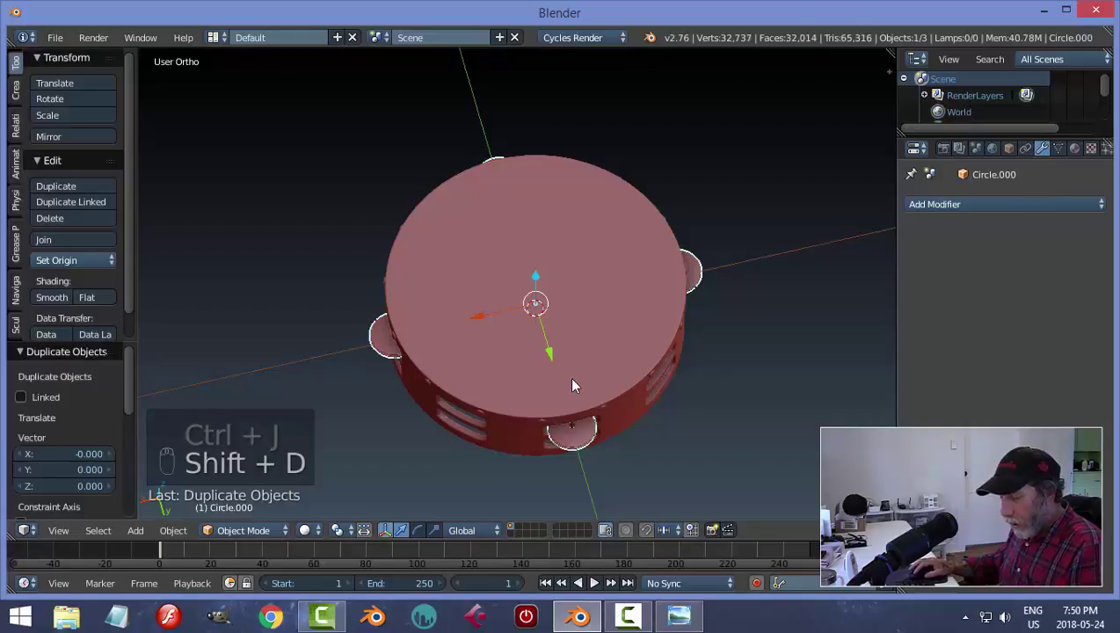
text(rz45)
key(Return)
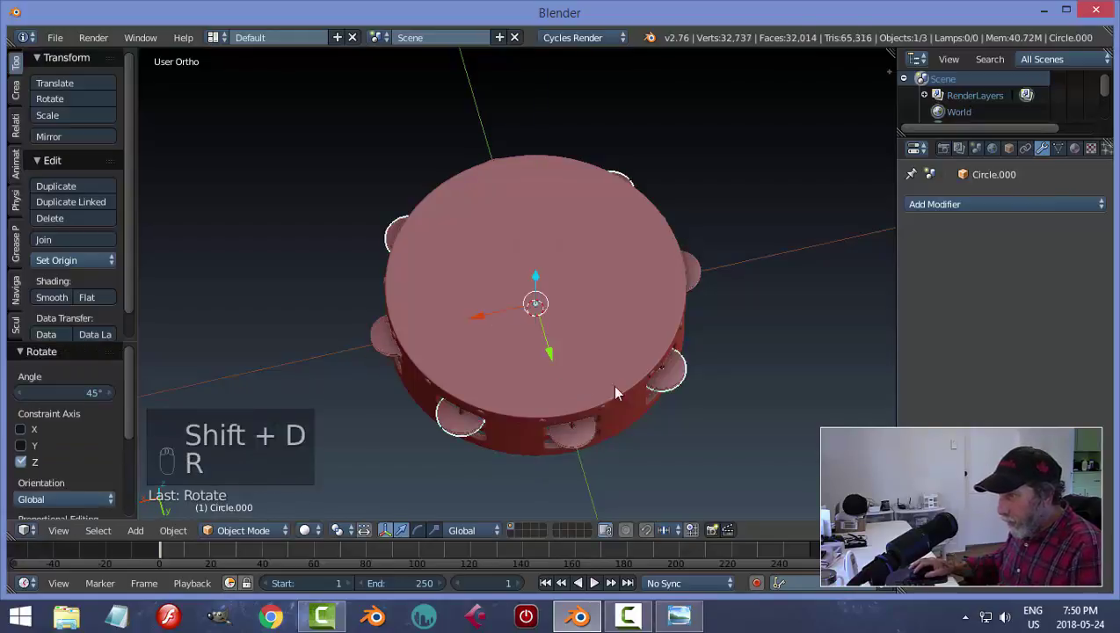
middle_drag(681, 426, 675, 395)
key(a)
key(a)
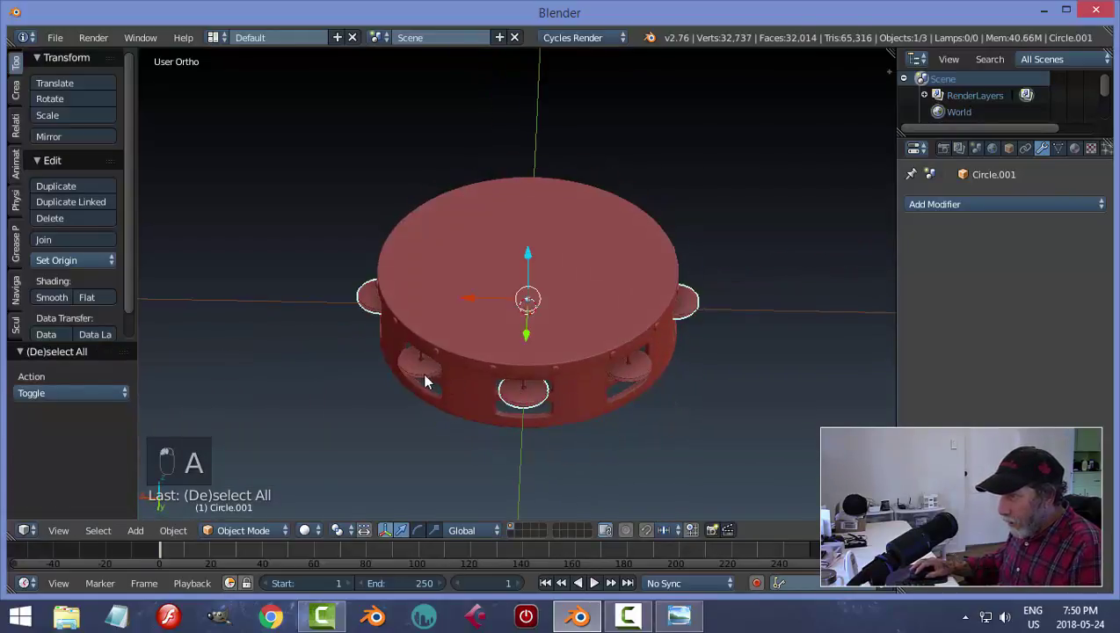
- Join all the upper jingles into one object and duplicate it about 0.19 units down along Z into the lower slots
key(ctrl+j)
middle_drag(478, 380, 578, 347)
scroll(599, 325, up, 4)
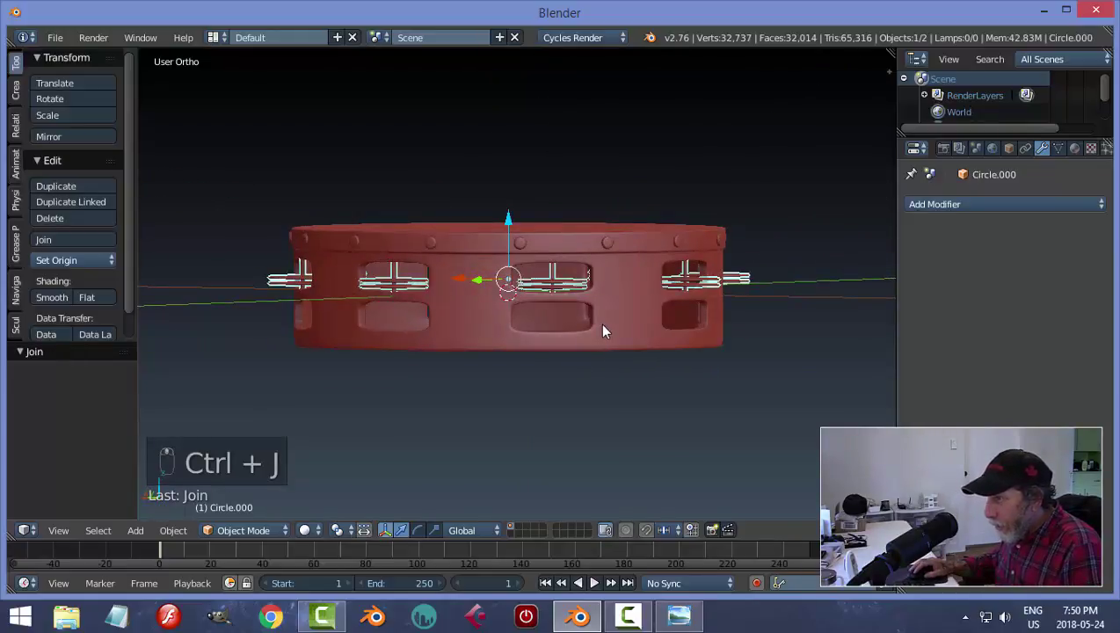
key(shift+d)
key(z)
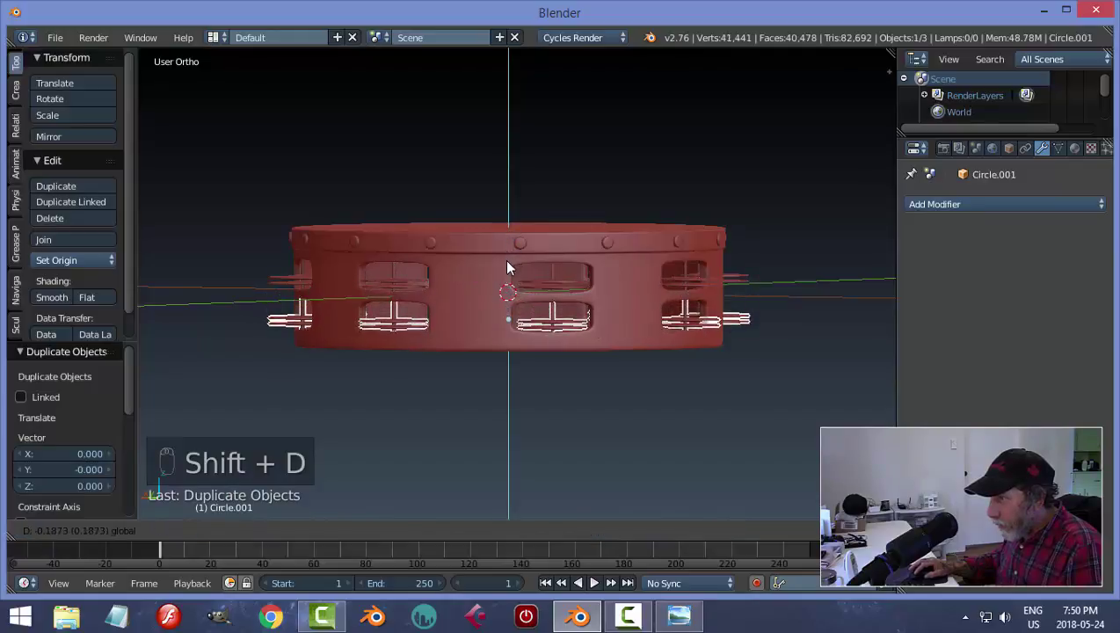
click(506, 265)
key(a)
middle_drag(627, 322, 688, 317)
scroll(694, 401, up, 4)
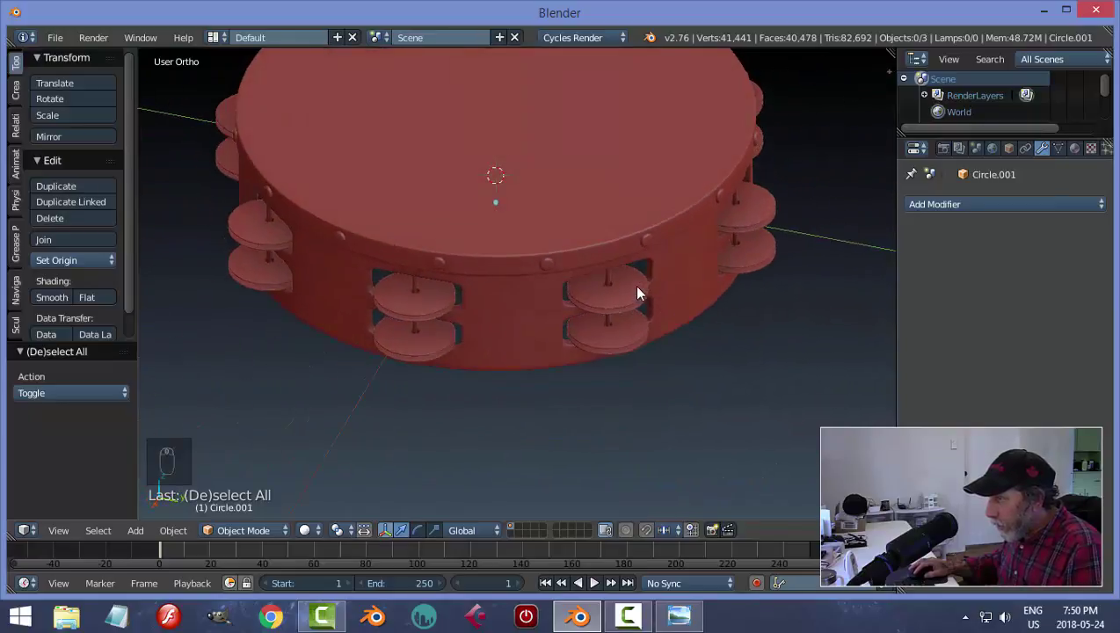
- Join the upper and lower jingle rows with the tambourine ring into a single object, keeping the ring as the active object
right_click(639, 294)
shift+right_click(621, 336)
middle_drag(622, 333, 670, 289)
shift+right_click(672, 274)
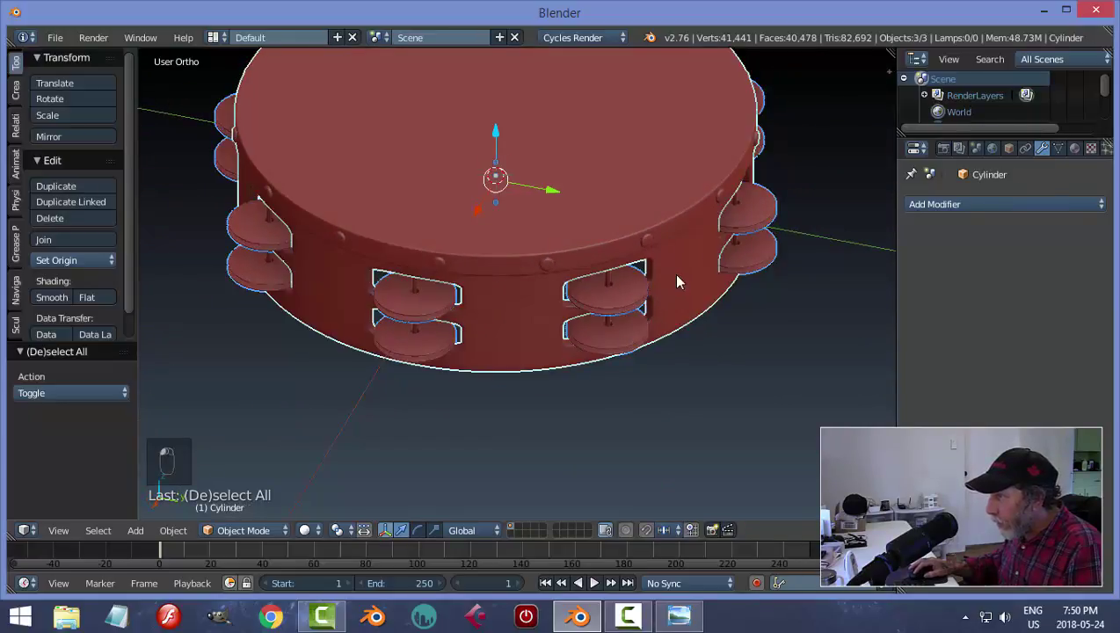
key(ctrl+j)
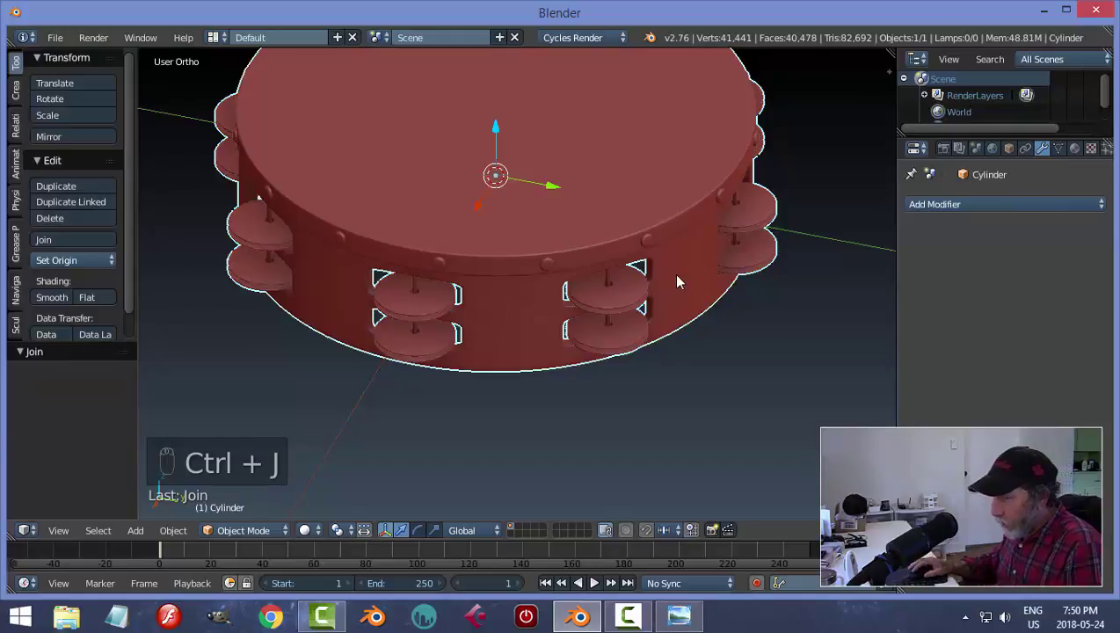
key(a)
scroll(657, 299, down, 3)
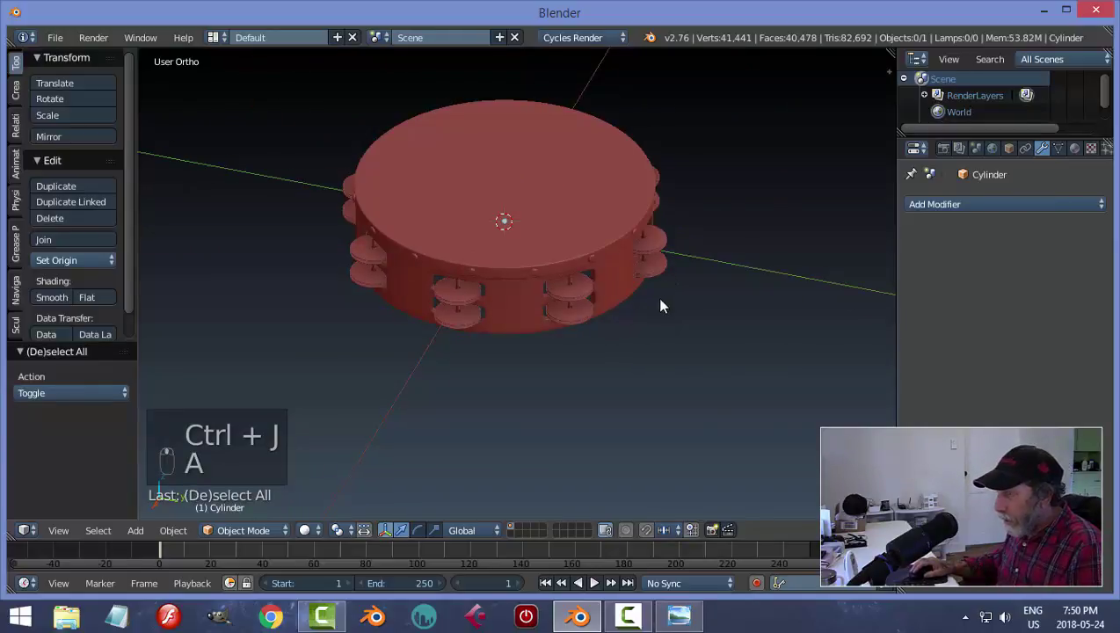
- Try scaling the whole joined tambourine and undo the scaling
mouse_move(658, 299)
middle_down()
mouse_move(627, 224)
mouse_move(664, 293)
middle_up()
key(a)
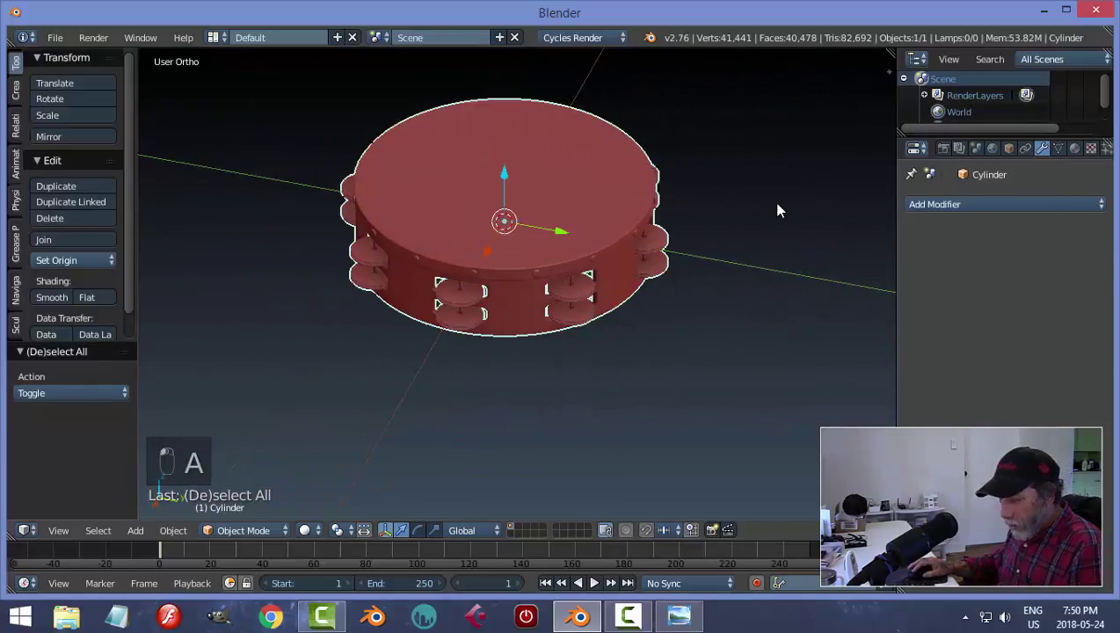
key(s)
click(695, 229)
key(ctrl+z)
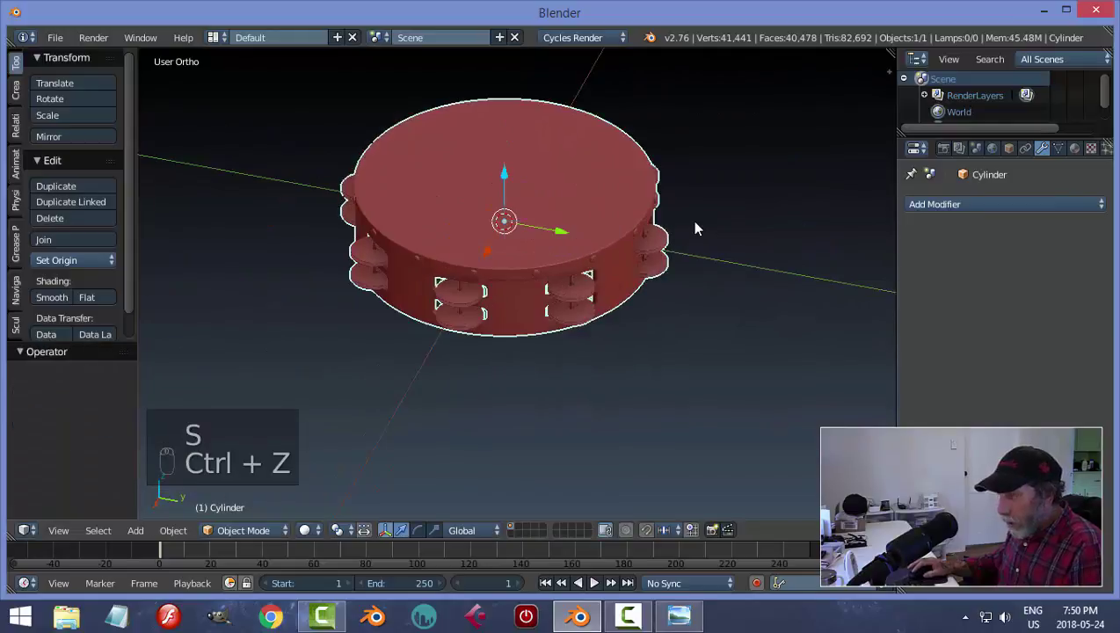
- Deselect the tambourine, frame it from an angled view above and make an OpenGL render of the viewport
scroll(663, 278, up, 3)
key(a)
middle_drag(616, 292, 516, 364)
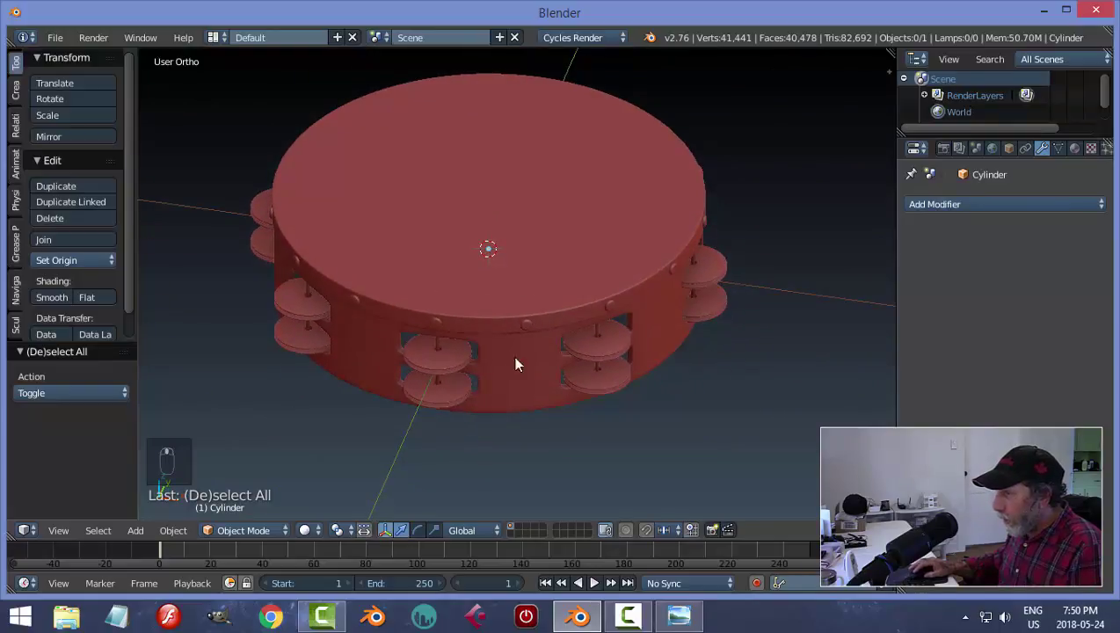
click(712, 530)
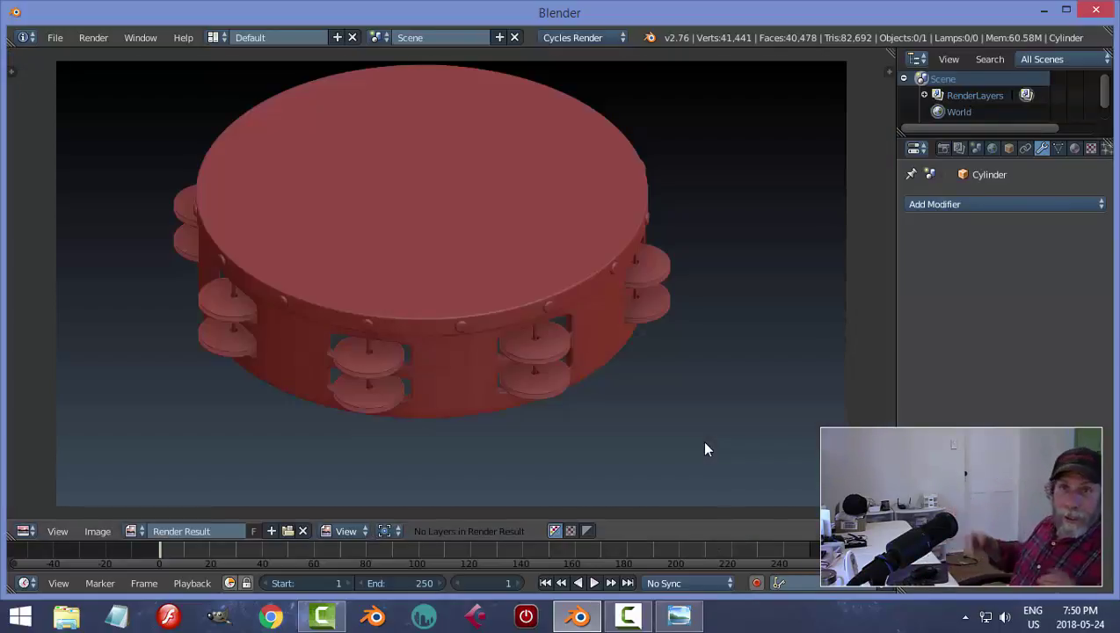